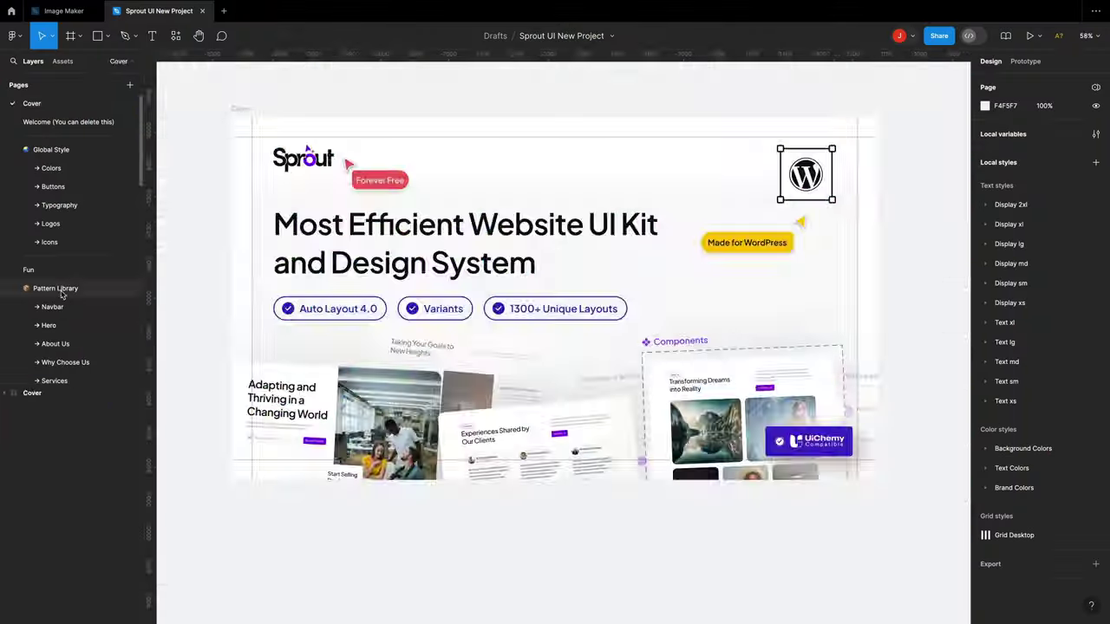
# - Step through the Hero, About Us and Why Choose Us pattern pages
pyautogui.click(47, 326)
pyautogui.press('pagedown')
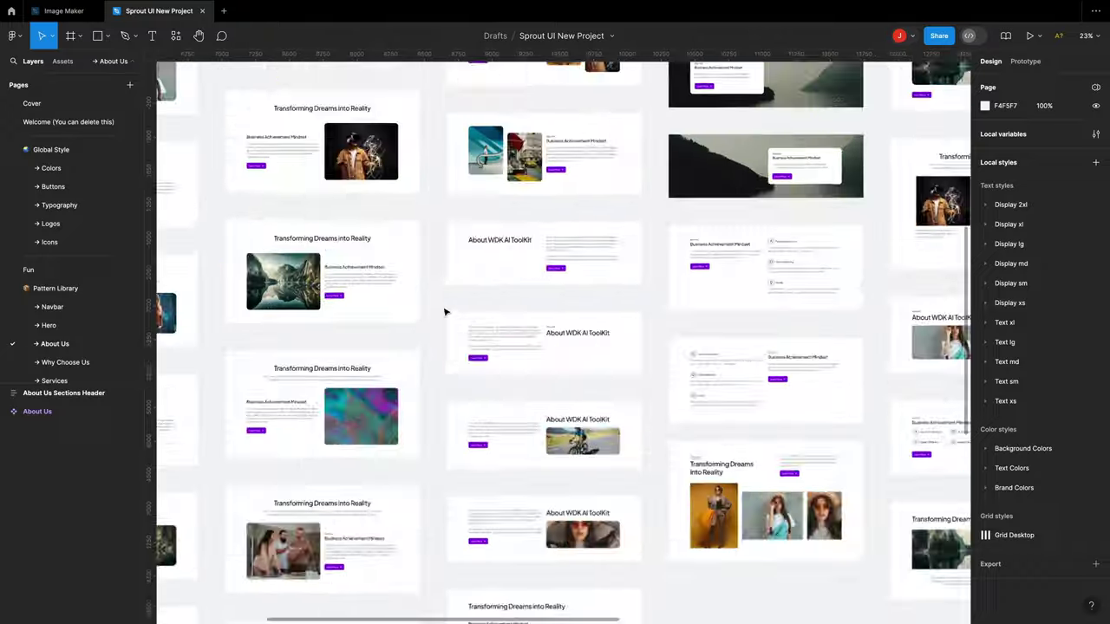
pyautogui.press('pagedown')
pyautogui.scroll(-5, 74, 322)
# - Open the Home Pages template and briefly check its page background colour
pyautogui.click(74, 323)
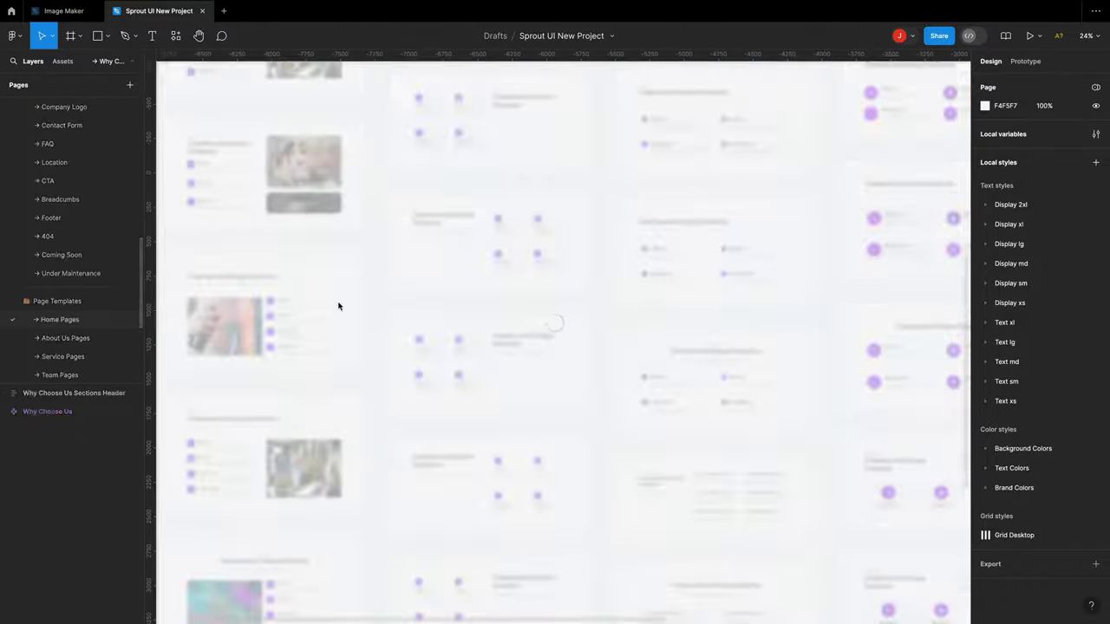
pyautogui.scroll(5, 521, 330)
pyautogui.click(984, 105)
pyautogui.click(775, 302)
pyautogui.scroll(-10, 775, 303)
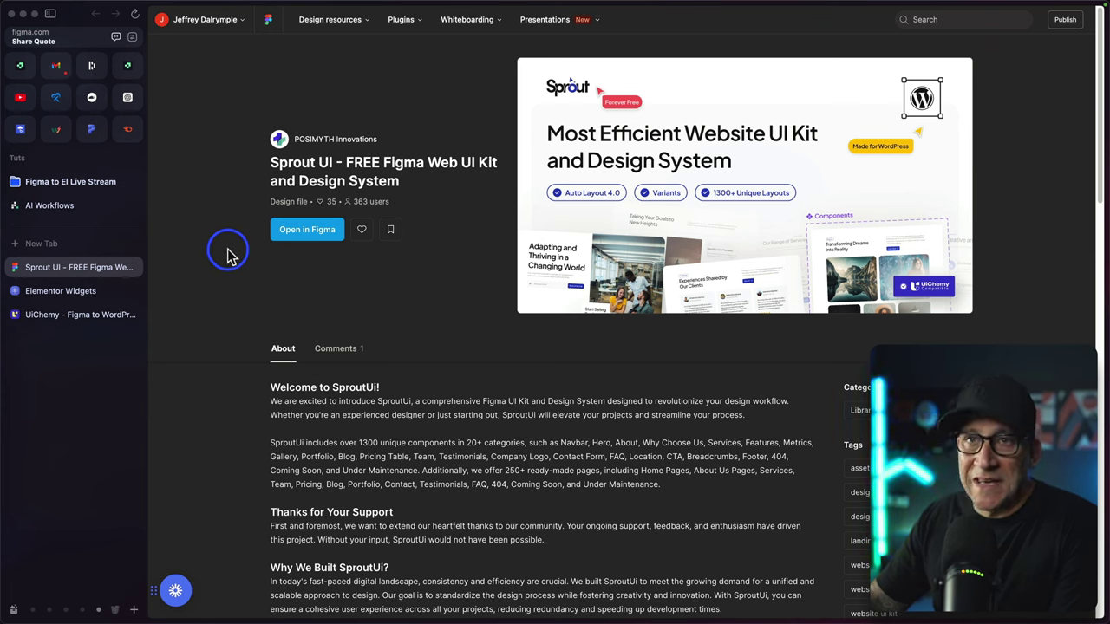
# - Duplicate the free Sprout UI kit into Figma drafts with Open in Figma
pyautogui.click(299, 237)
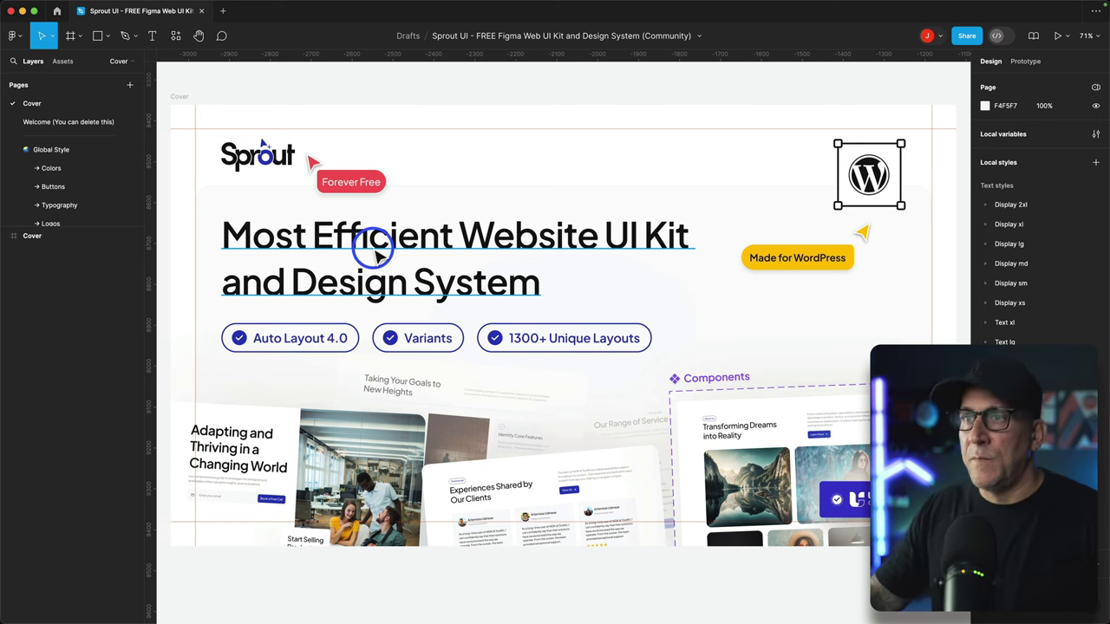
# - Read through the Welcome to SproutUi introduction and benefits, then go to Global Style
pyautogui.scroll(-2, 376, 250)
pyautogui.scroll(-2, 378, 248)
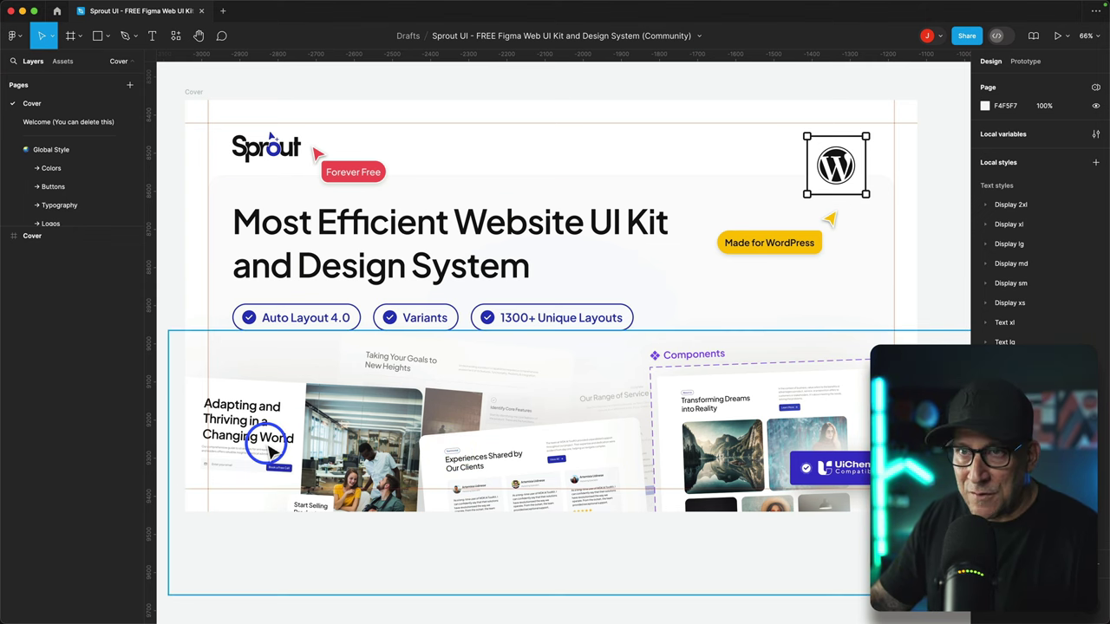
pyautogui.click(64, 121)
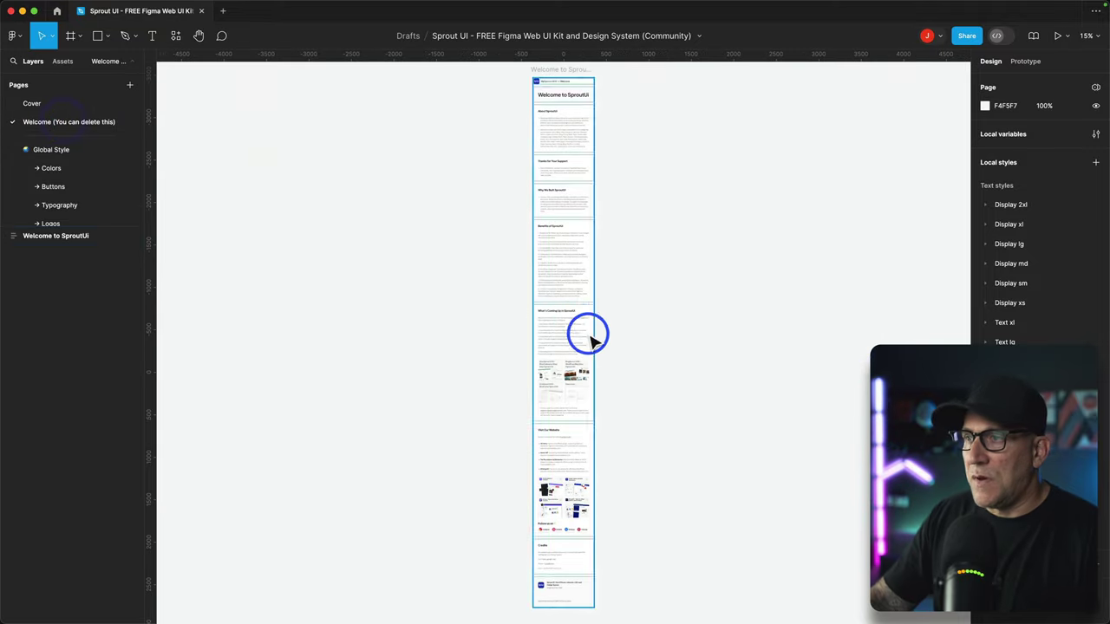
pyautogui.scroll(10, 590, 340)
pyautogui.scroll(5, 582, 349)
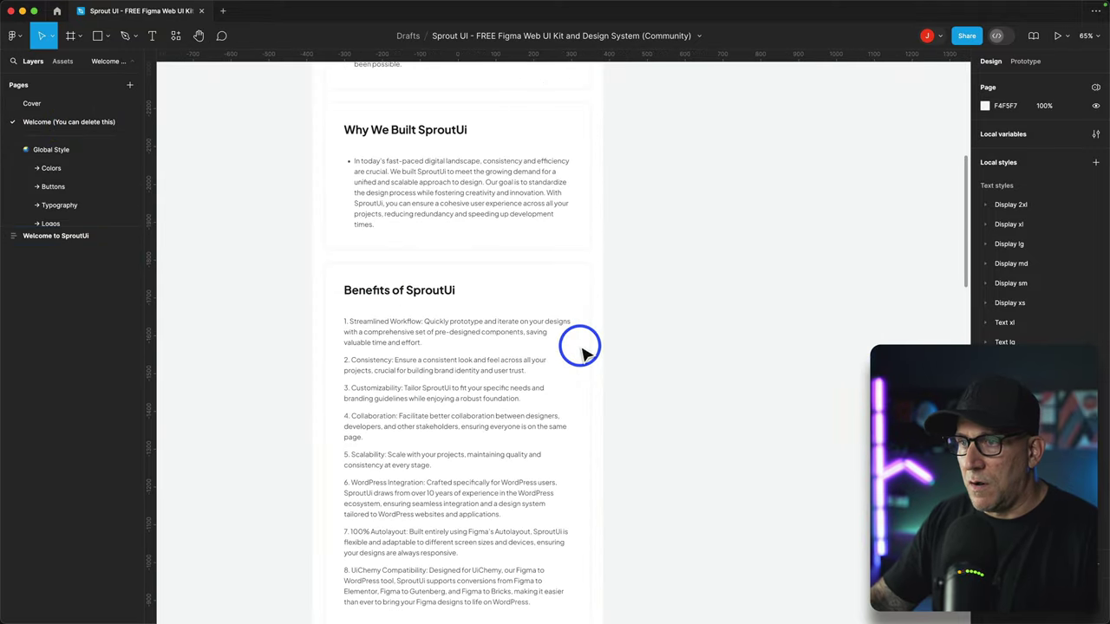
pyautogui.scroll(5, 583, 349)
pyautogui.scroll(-5, 582, 349)
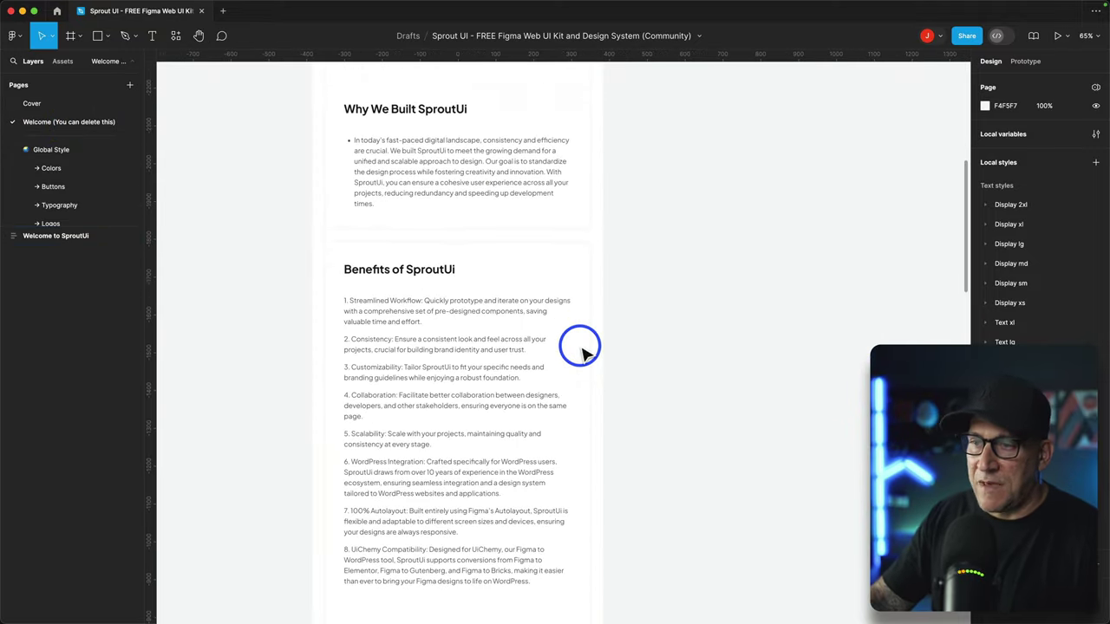
pyautogui.scroll(-15, 582, 349)
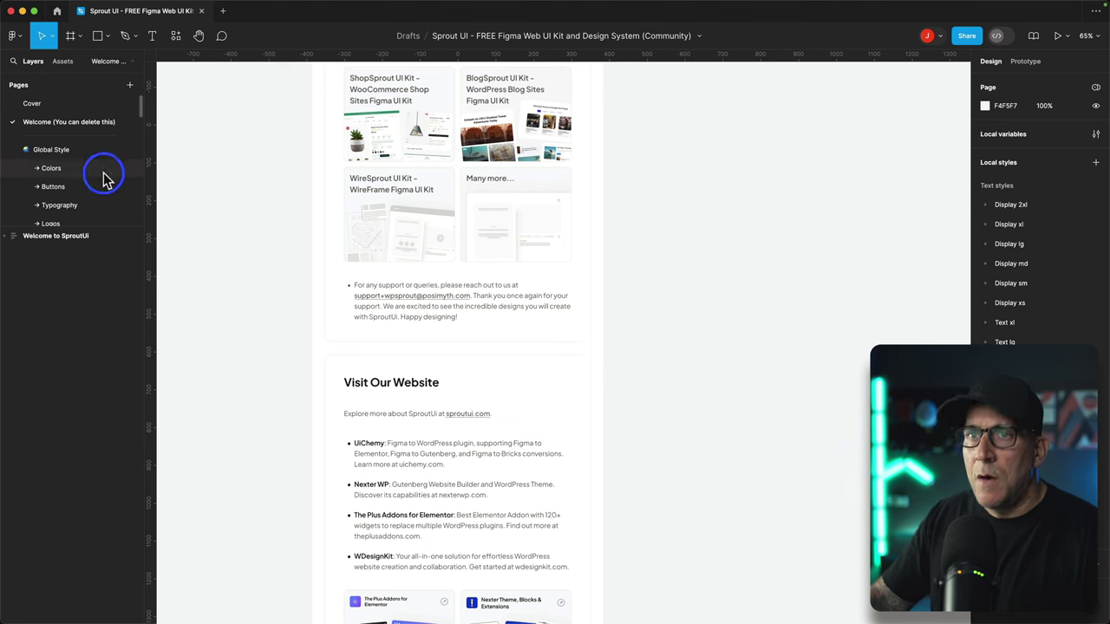
pyautogui.click(52, 149)
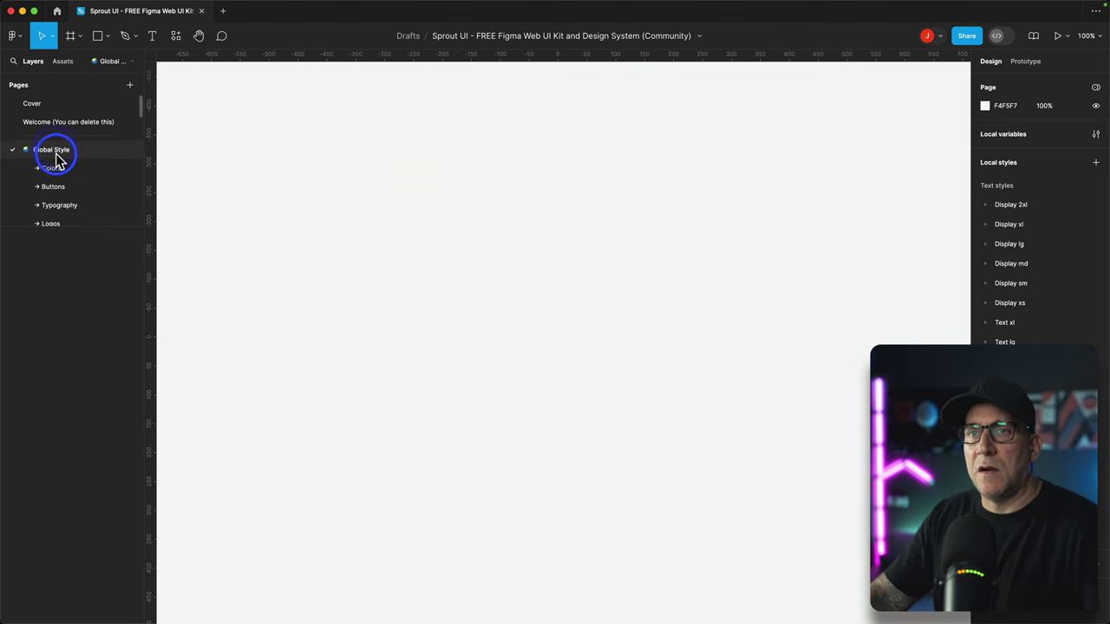
# - Review the Colors palette and pan across the Buttons variant grid, ending on Typography
pyautogui.click(54, 168)
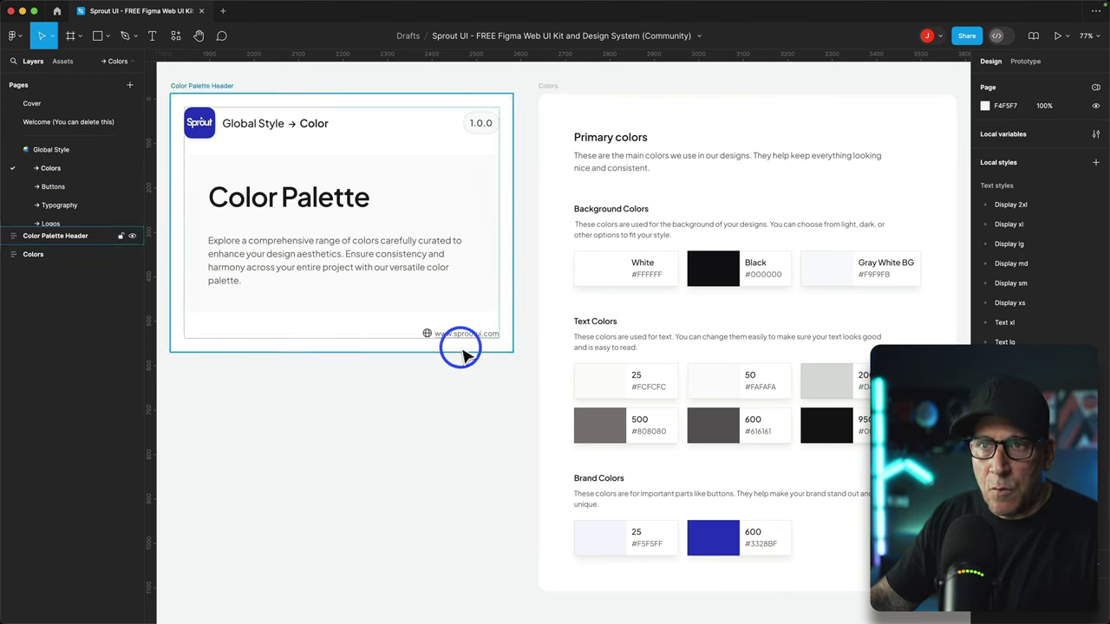
pyautogui.click(65, 186)
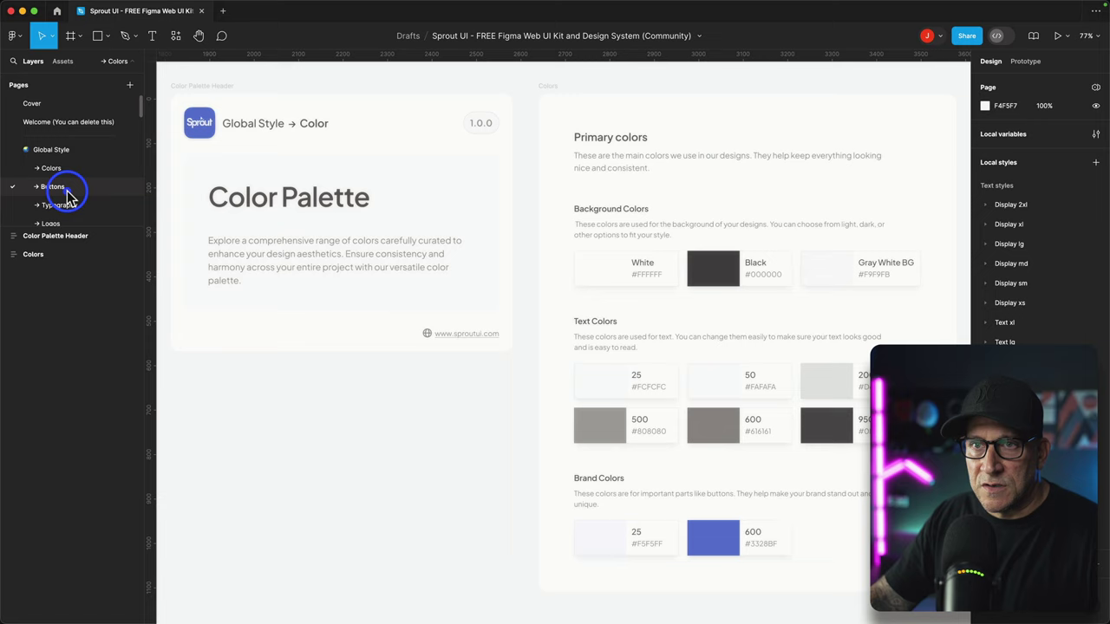
pyautogui.scroll(5, 549, 354)
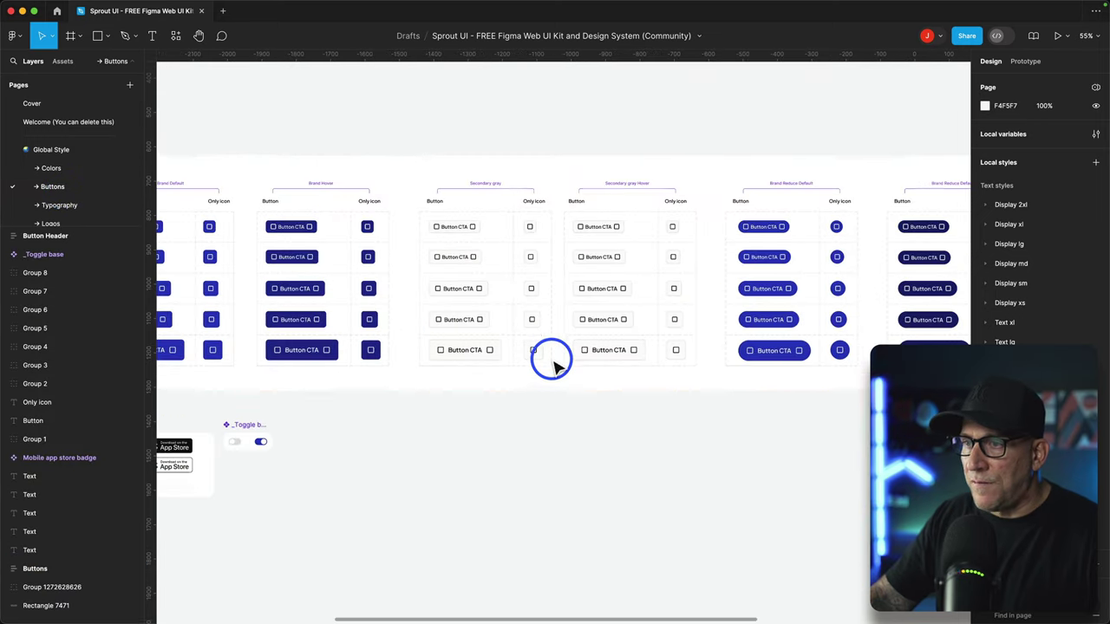
pyautogui.scroll(-3, 550, 355)
pyautogui.scroll(3, 550, 357)
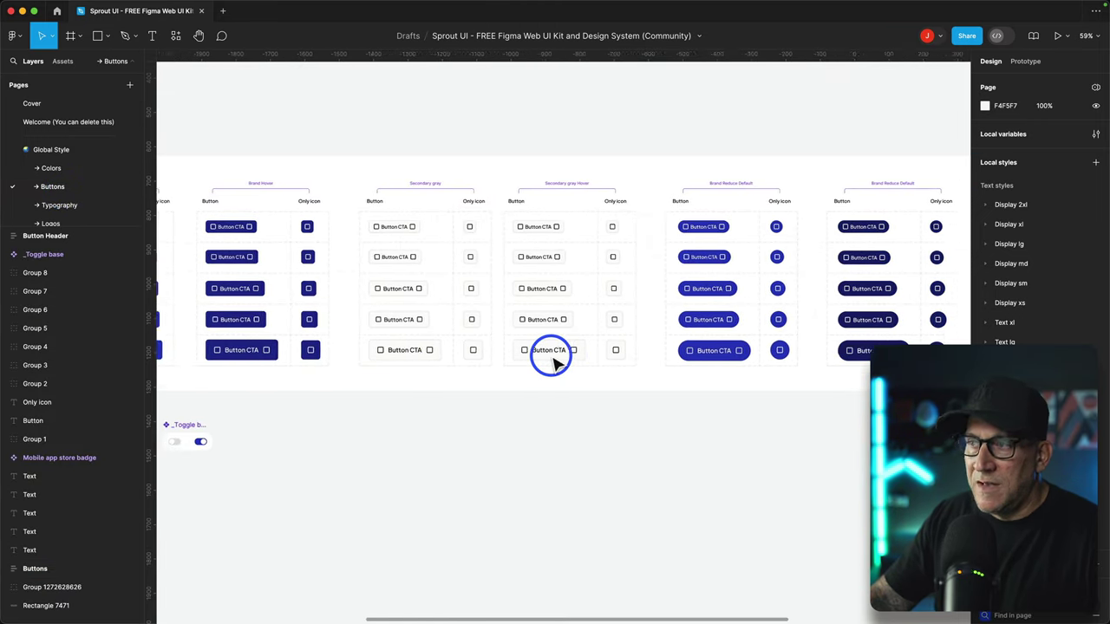
pyautogui.hscroll(10, 555, 358)
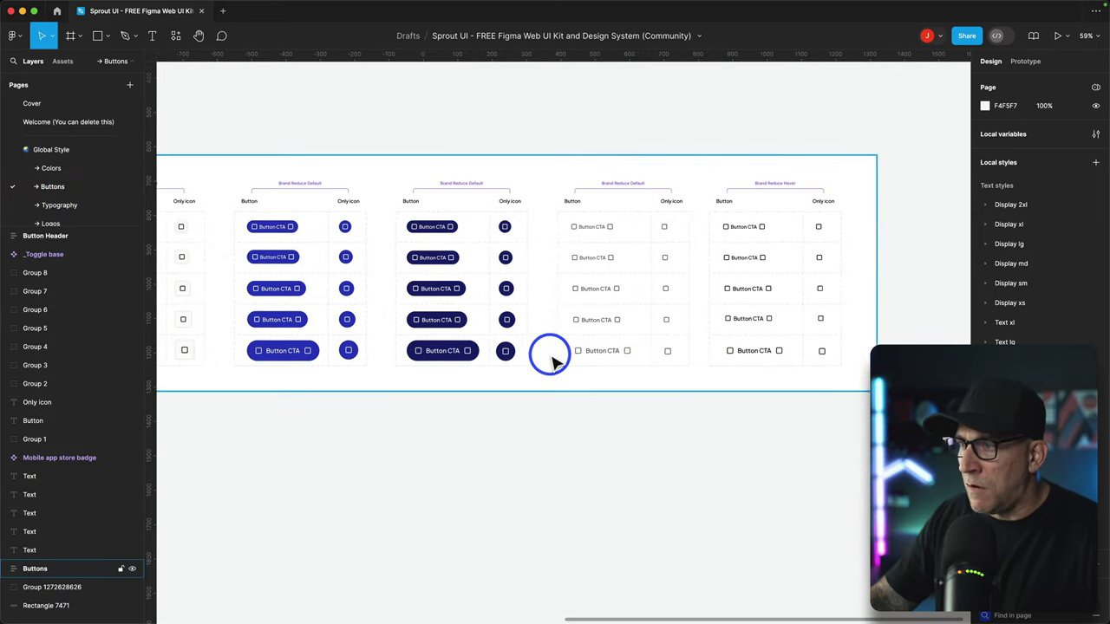
pyautogui.hscroll(-15, 550, 355)
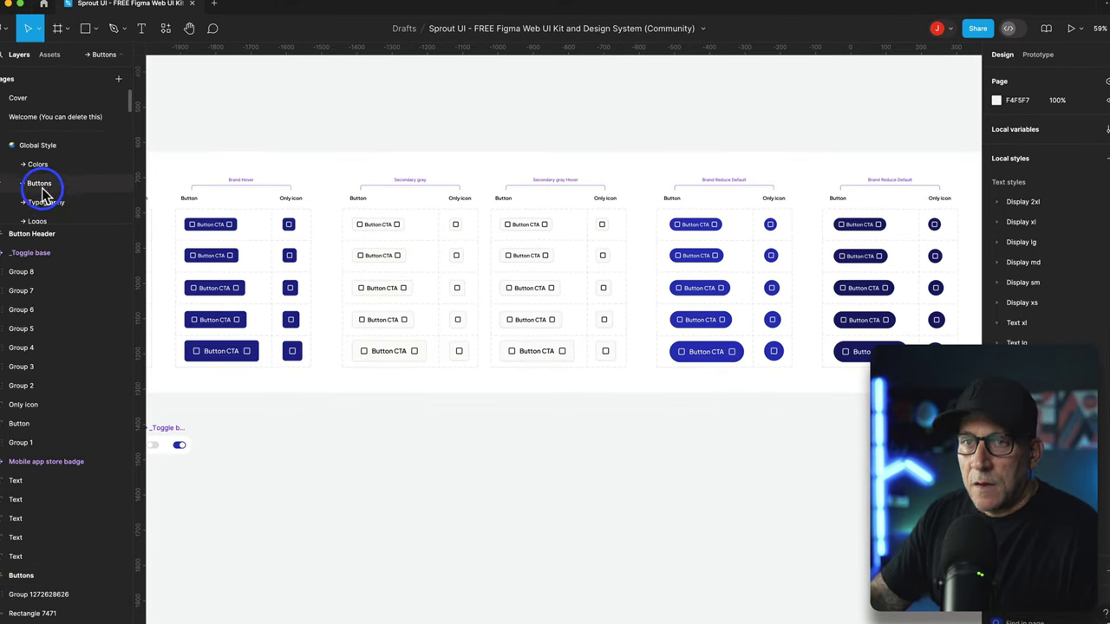
pyautogui.click(43, 200)
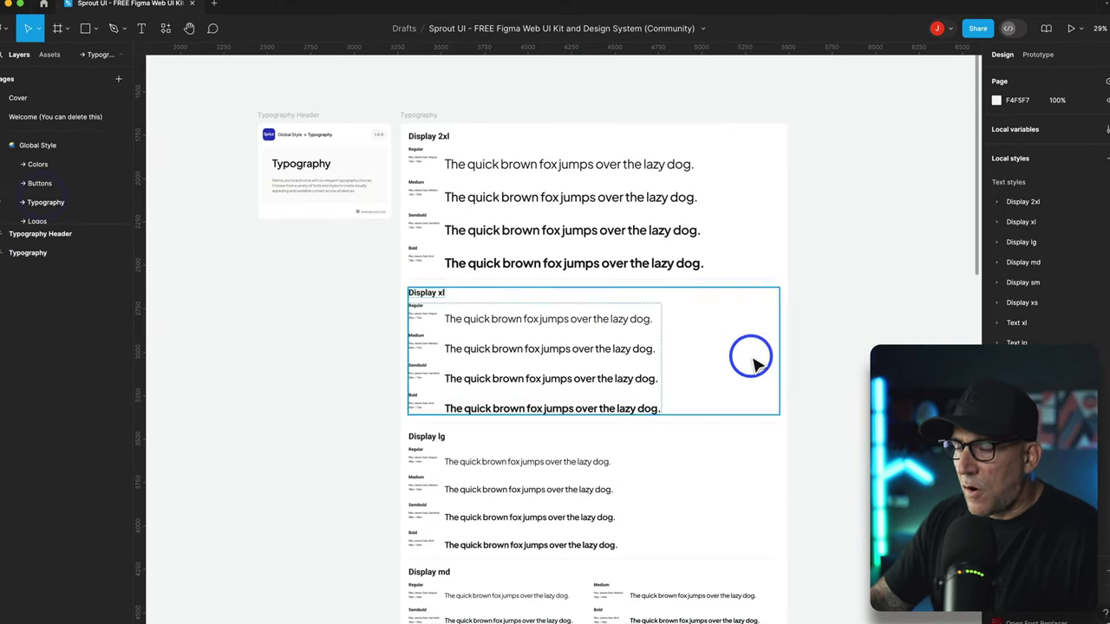
# - Scroll the type specimens from Display 2xl to Text xs and enlarge the Pages list
pyautogui.scroll(-3, 804, 379)
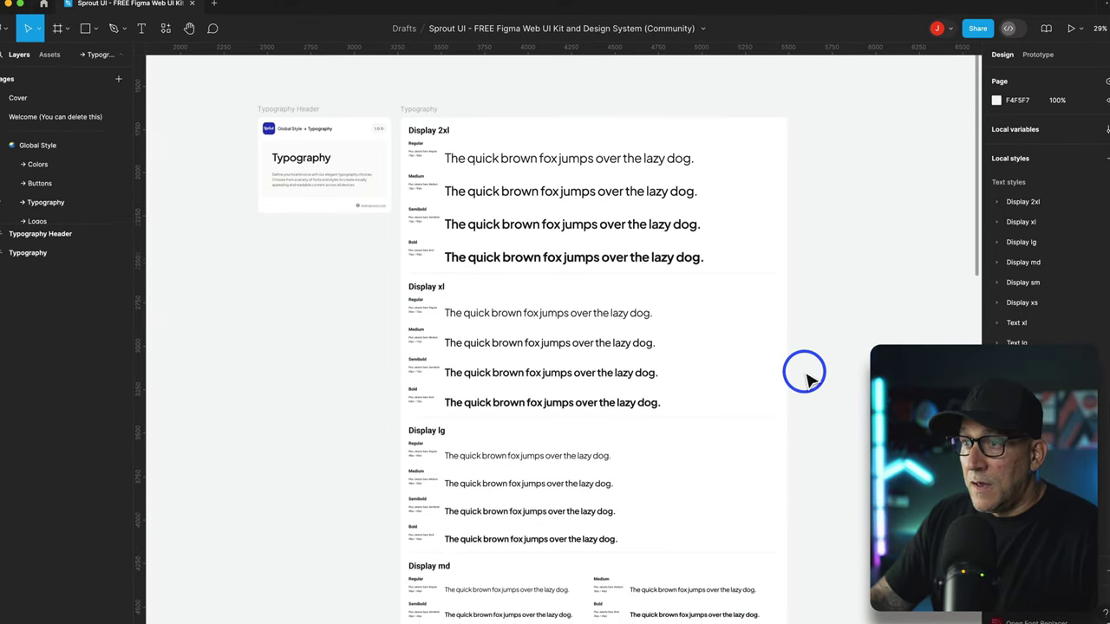
pyautogui.scroll(-10, 804, 379)
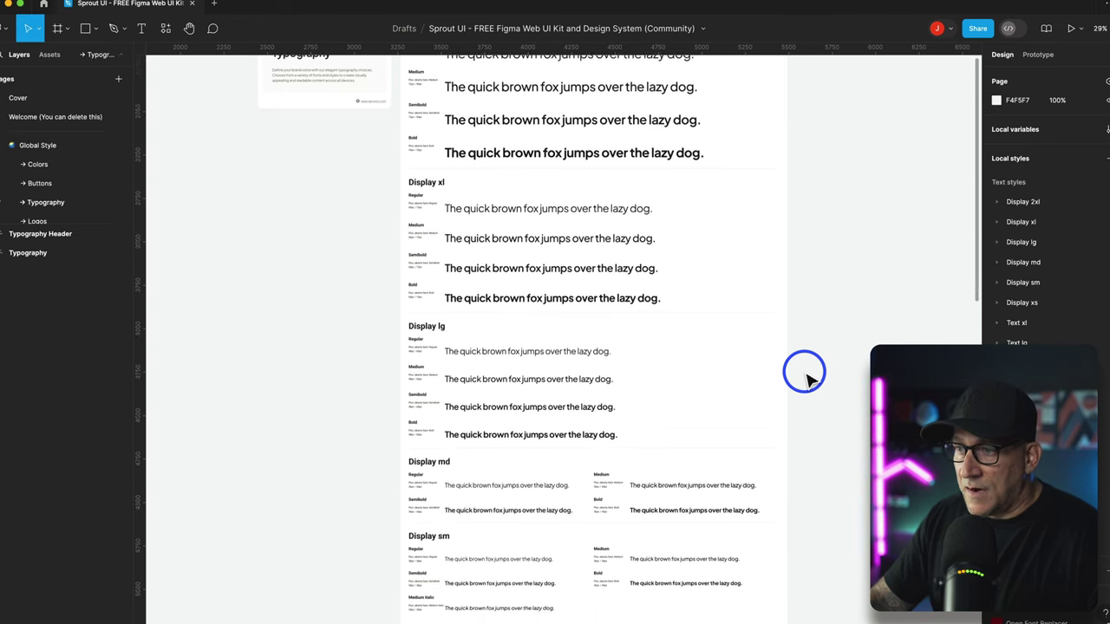
pyautogui.scroll(-6, 804, 379)
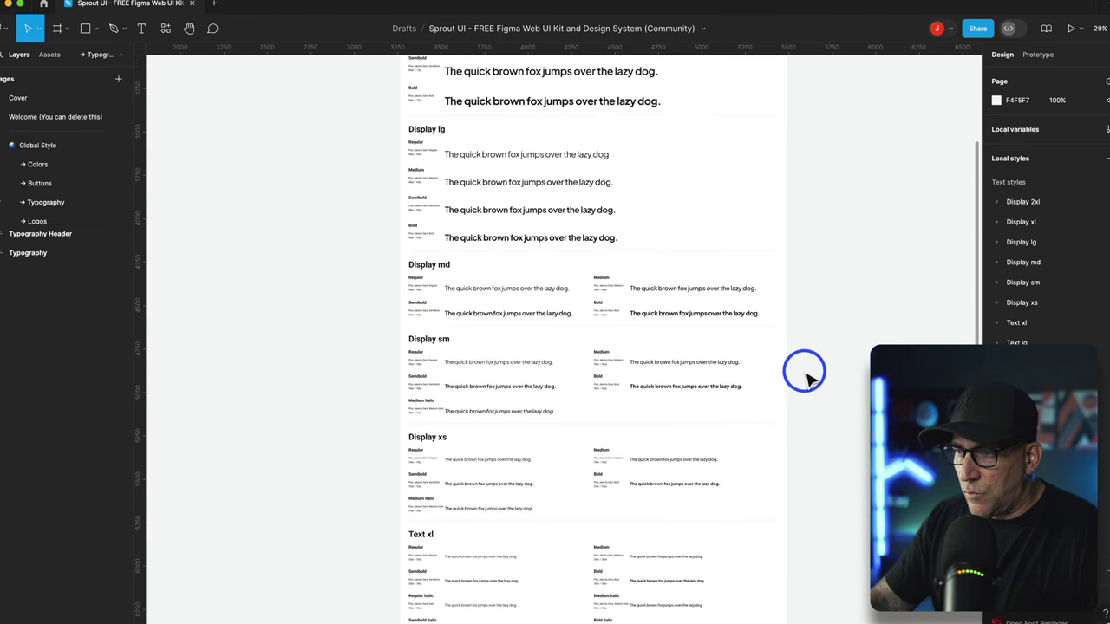
pyautogui.scroll(-11, 805, 379)
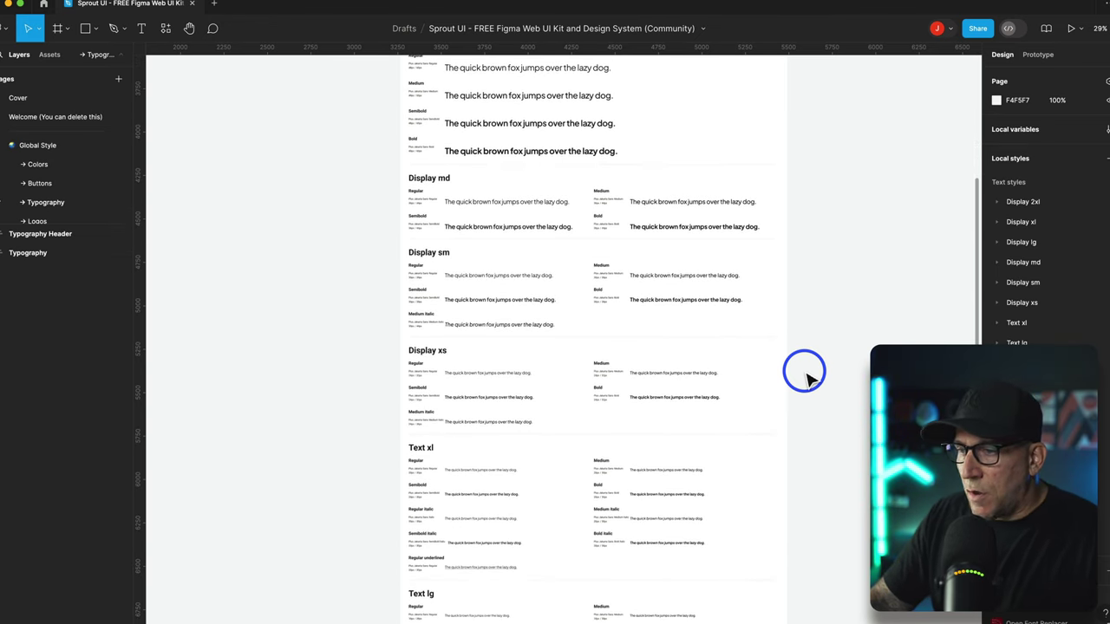
pyautogui.scroll(-8, 805, 379)
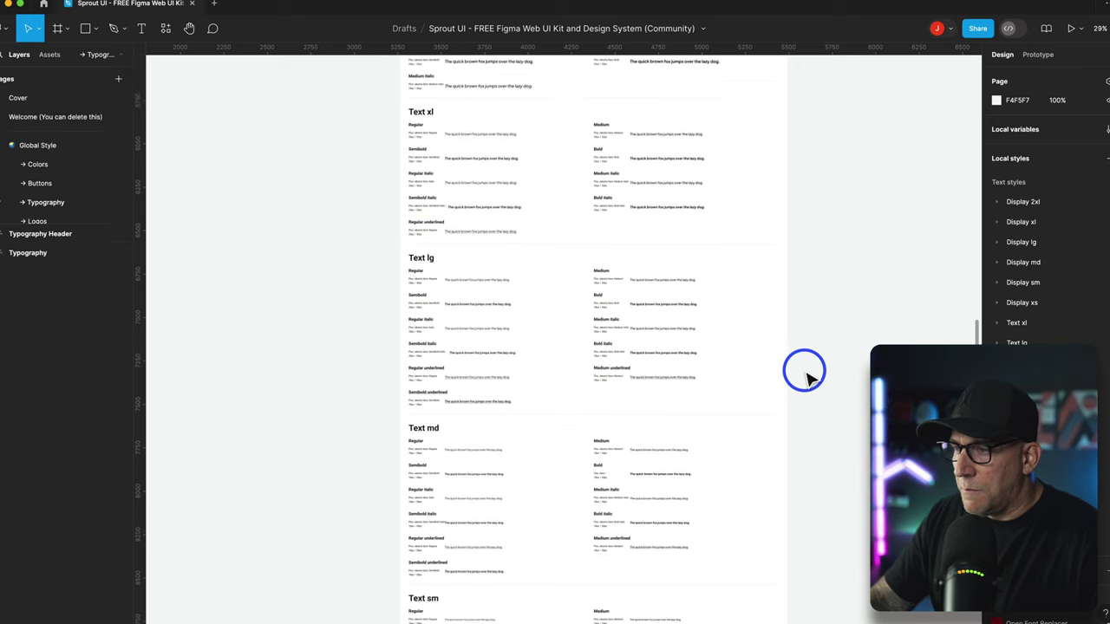
pyautogui.scroll(-13, 781, 477)
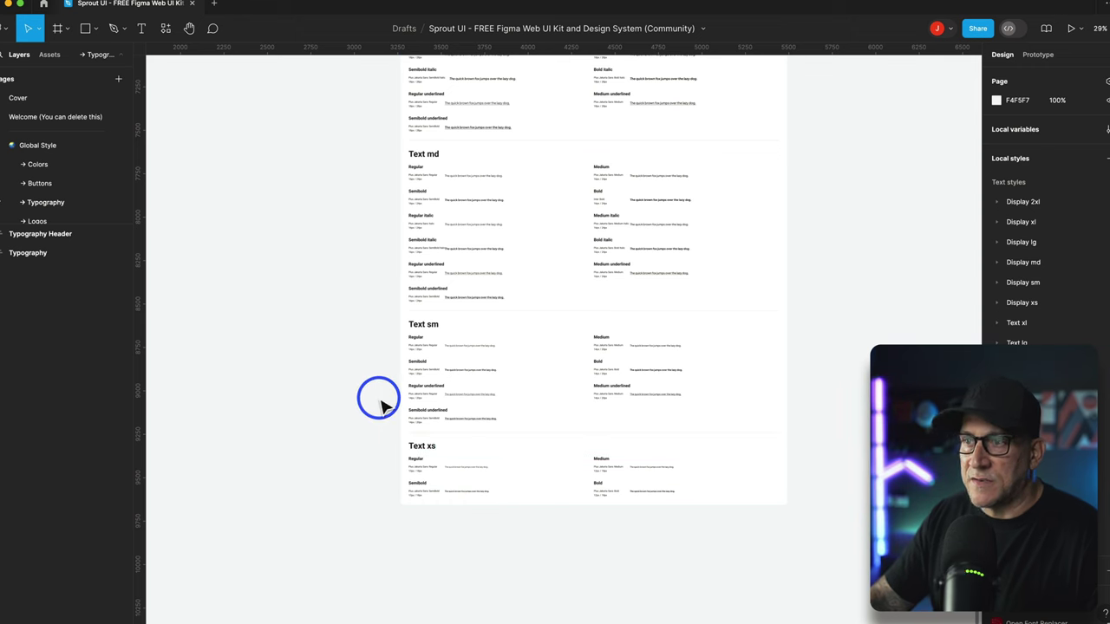
pyautogui.scroll(1, 381, 381)
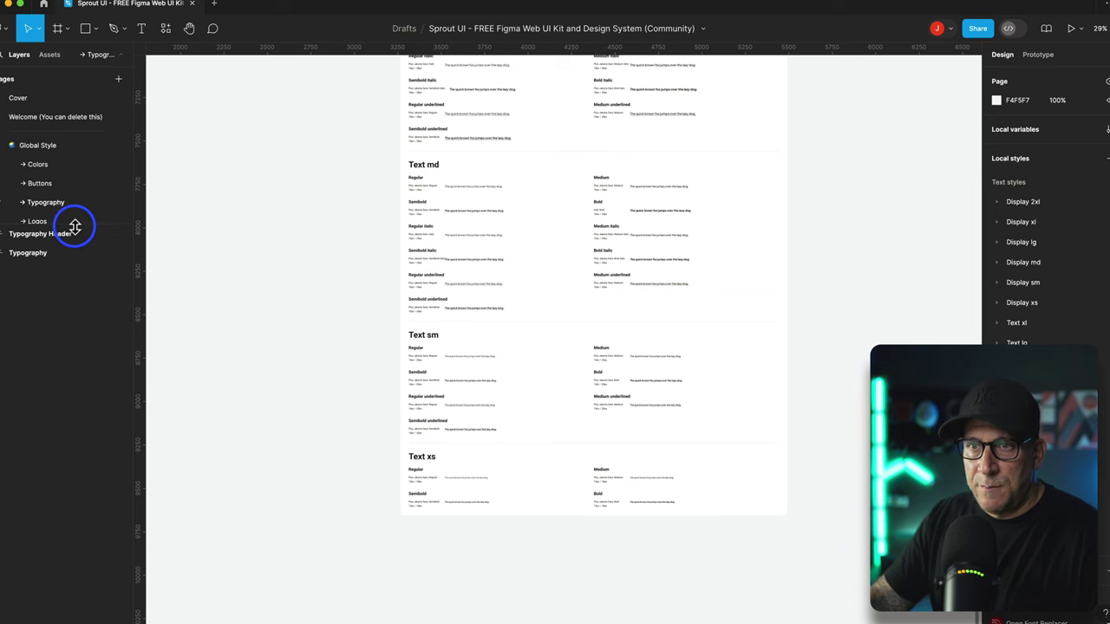
pyautogui.moveTo(74, 226); pyautogui.dragTo(75, 394)
# - View the Logos page's logo component and placeholder company logos
pyautogui.click(37, 222)
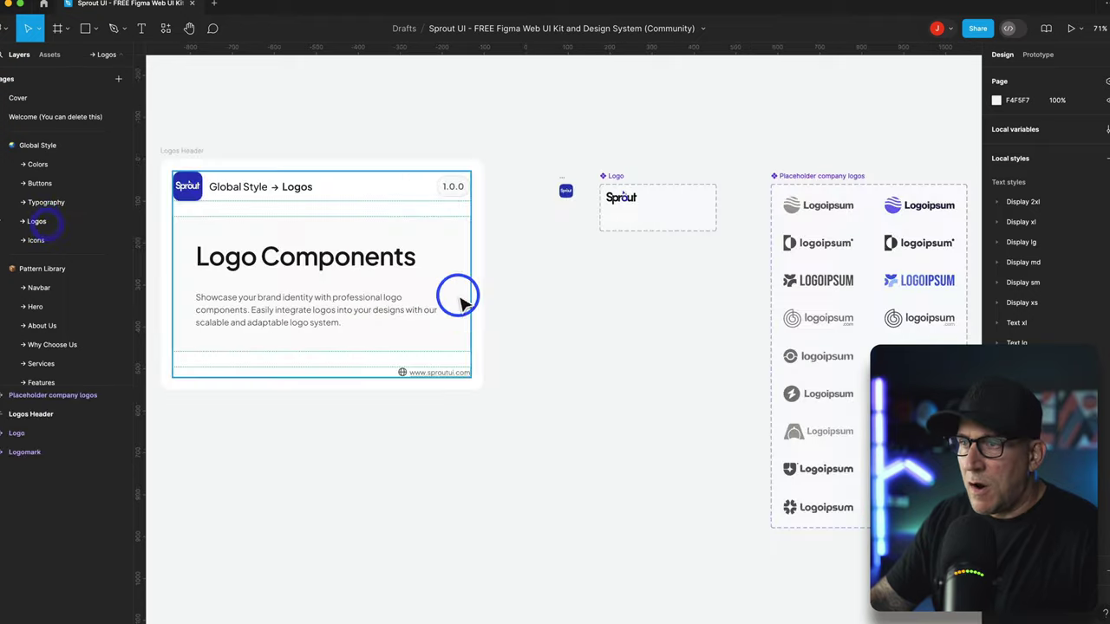
pyautogui.hscroll(5, 601, 364)
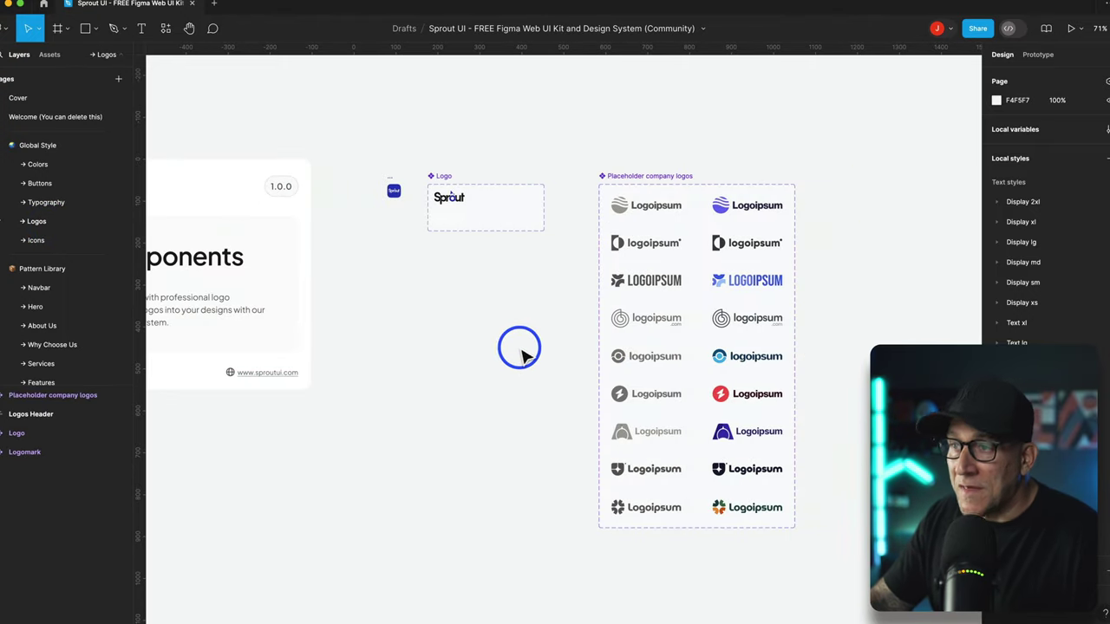
pyautogui.hscroll(-5, 489, 342)
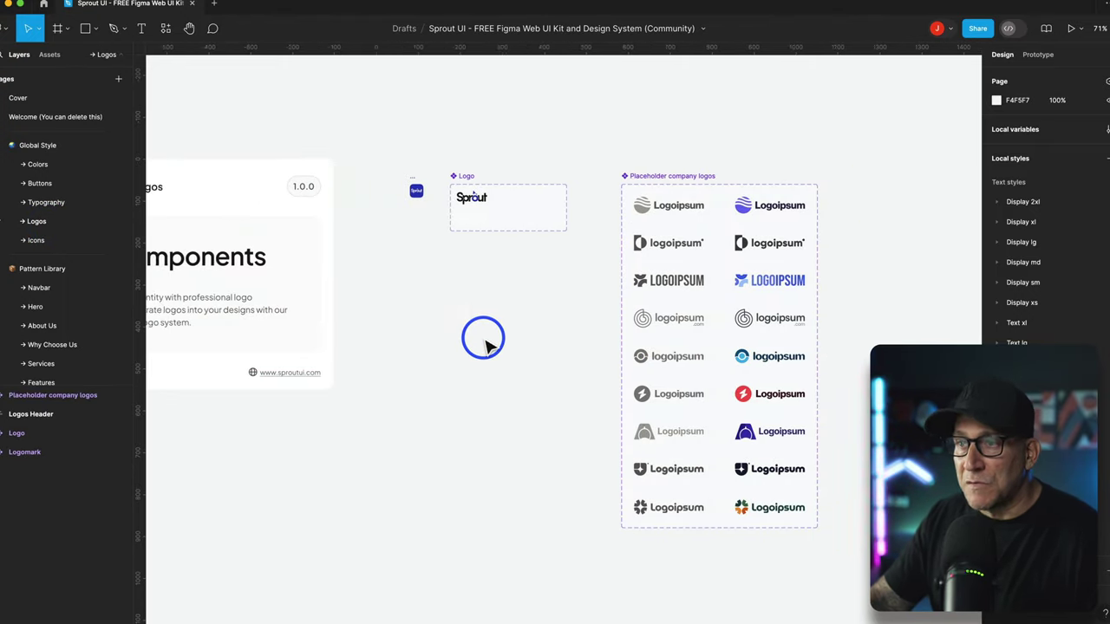
# - Open the Icons page and zoom and pan across its icon category frames
pyautogui.click(62, 243)
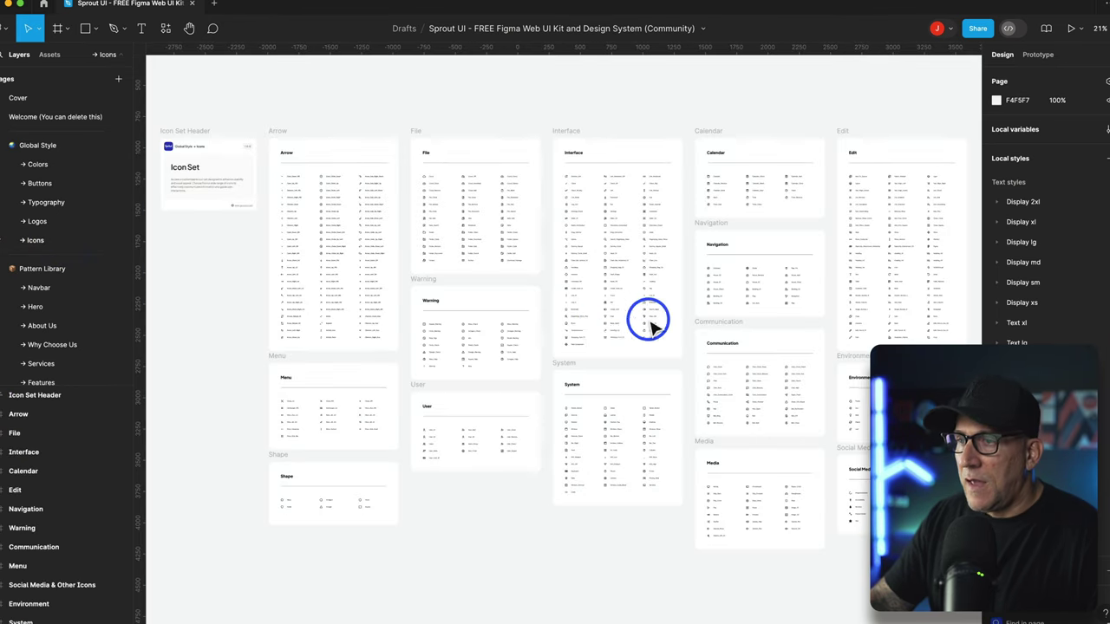
pyautogui.scroll(10, 559, 334)
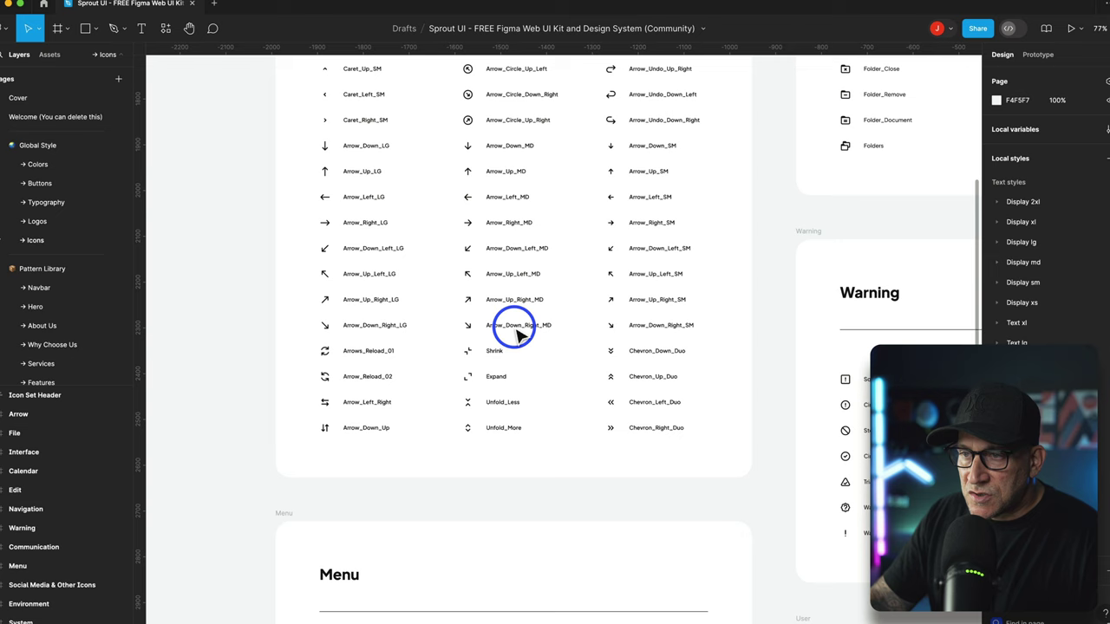
pyautogui.scroll(-5, 518, 332)
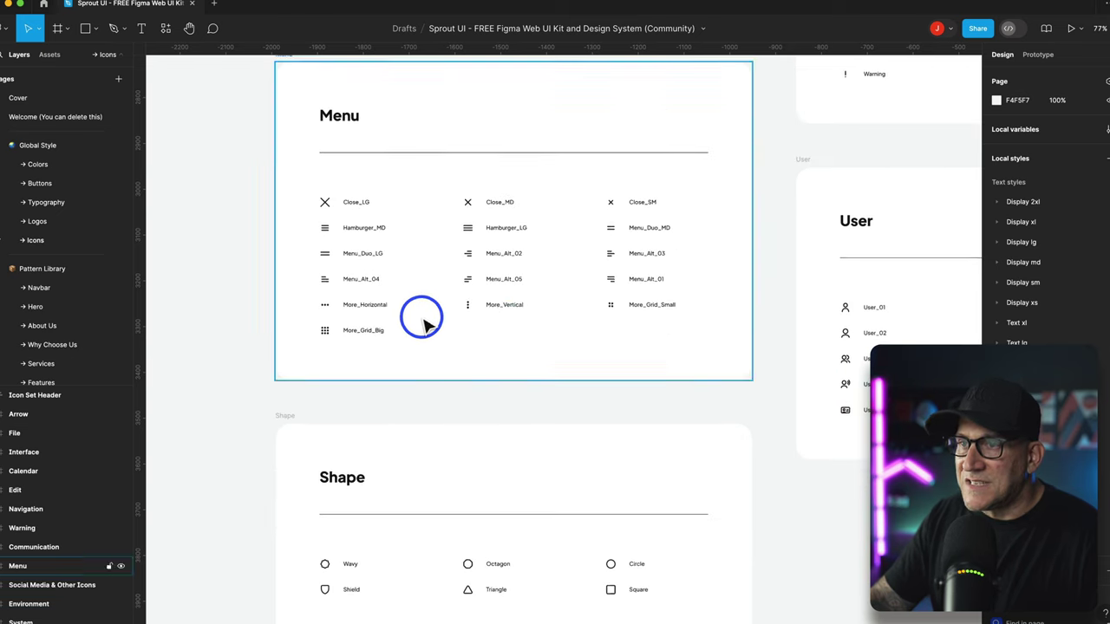
pyautogui.scroll(3, 421, 317)
pyautogui.scroll(-1, 423, 319)
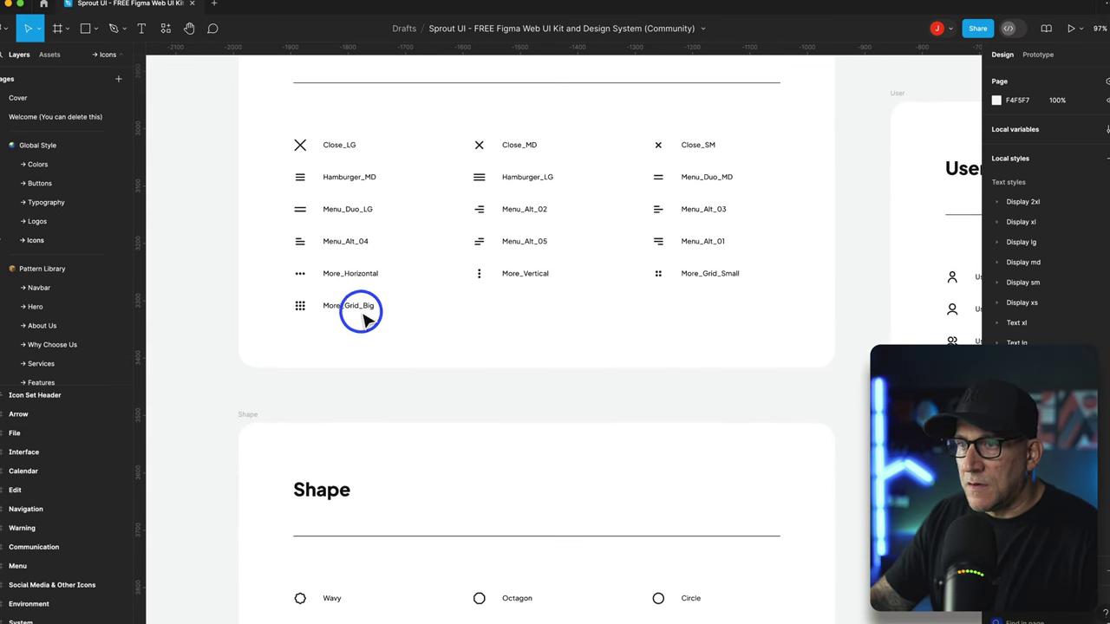
pyautogui.scroll(-4, 416, 307)
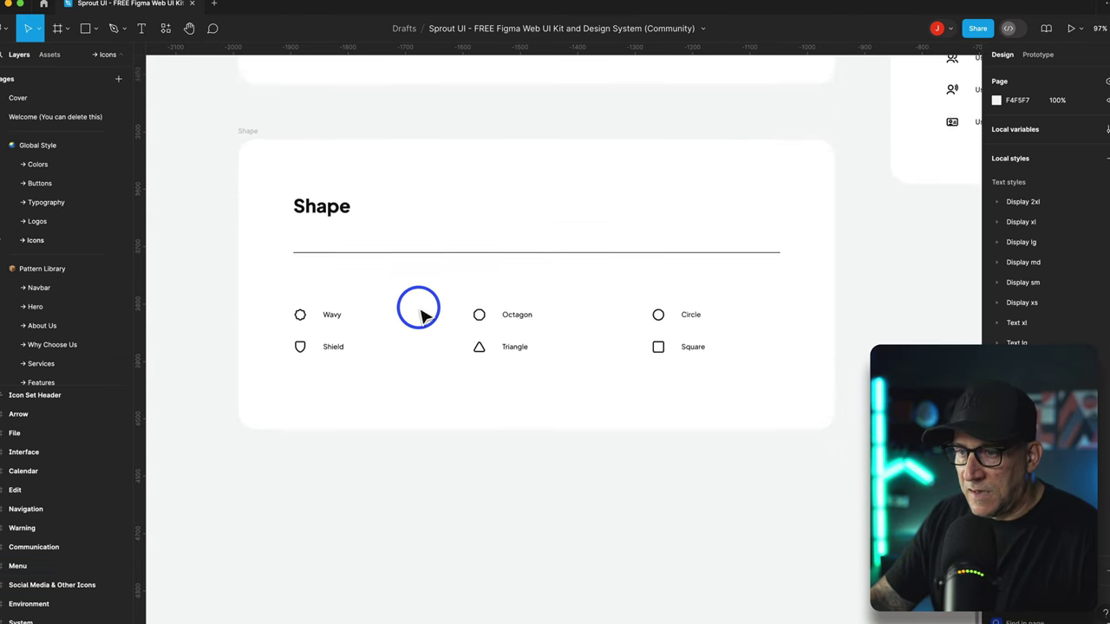
pyautogui.hscroll(2, 535, 315)
pyautogui.hscroll(3, 535, 321)
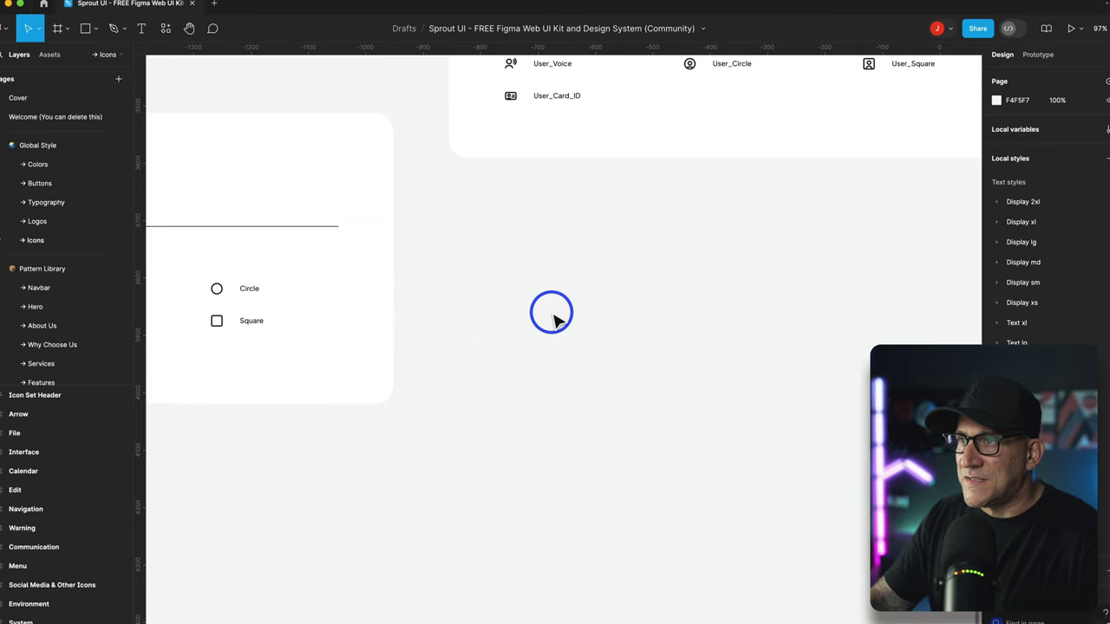
pyautogui.scroll(5, 549, 312)
pyautogui.hscroll(2, 615, 319)
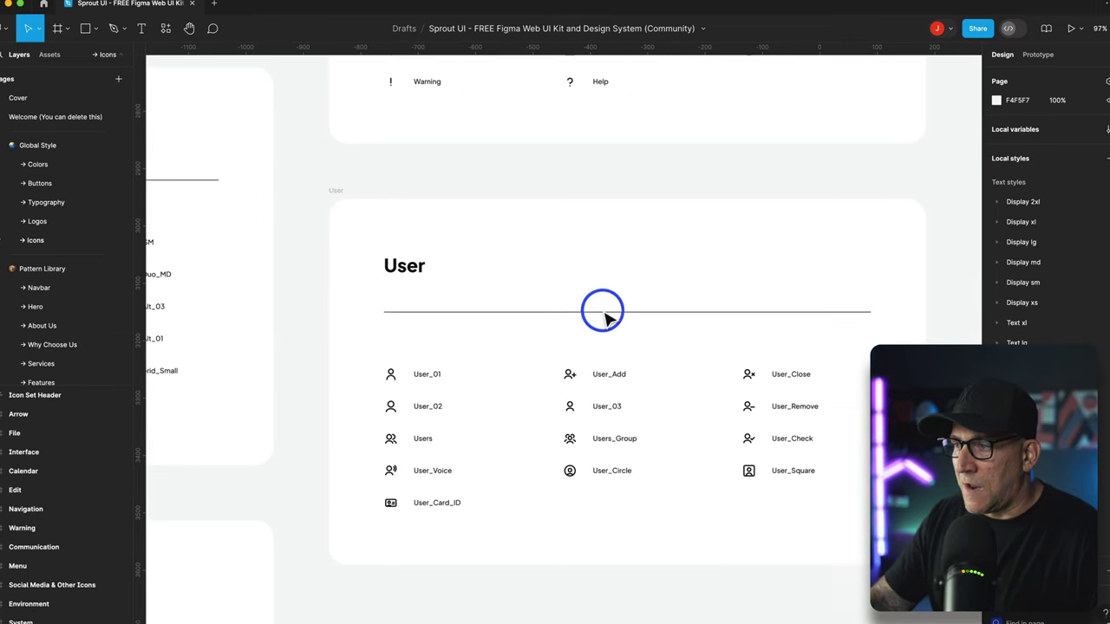
pyautogui.scroll(3, 607, 314)
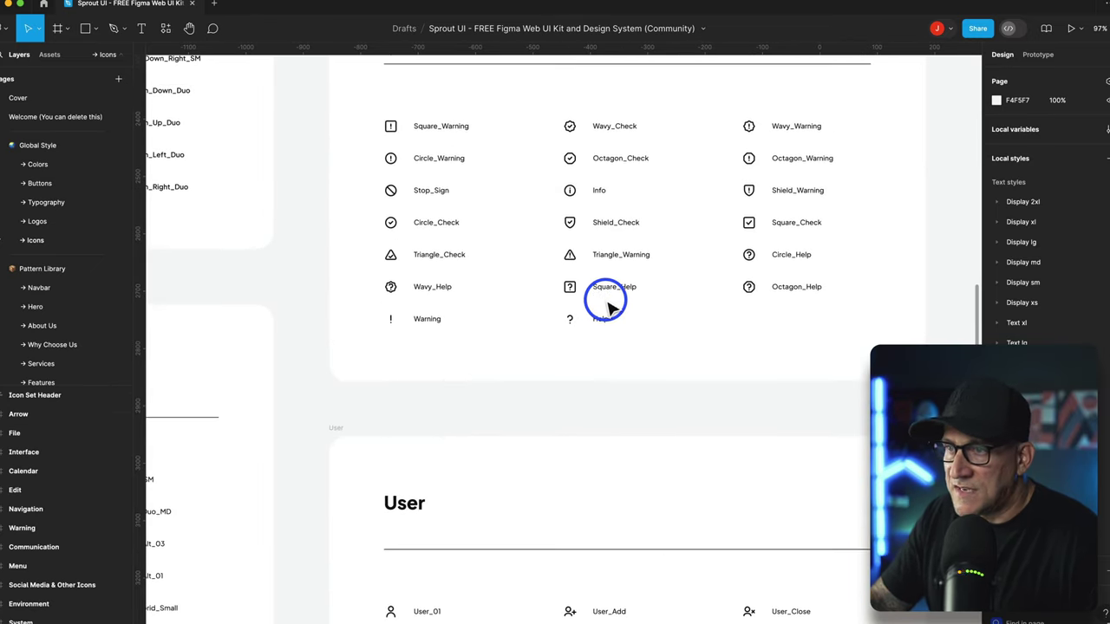
pyautogui.scroll(5, 629, 299)
pyautogui.scroll(5, 630, 301)
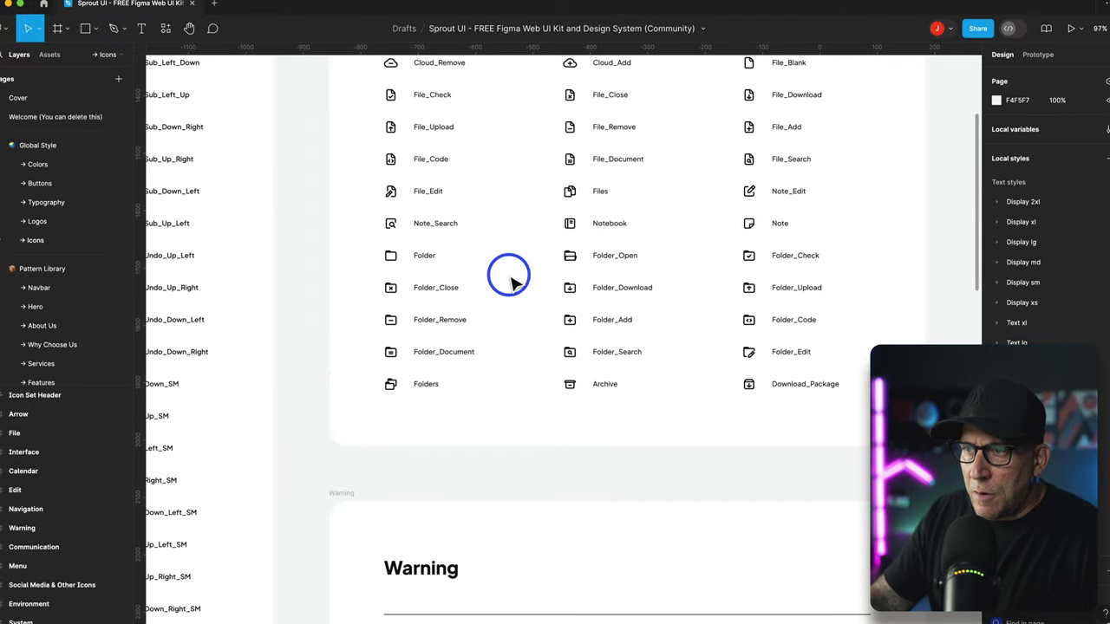
pyautogui.scroll(1, 700, 347)
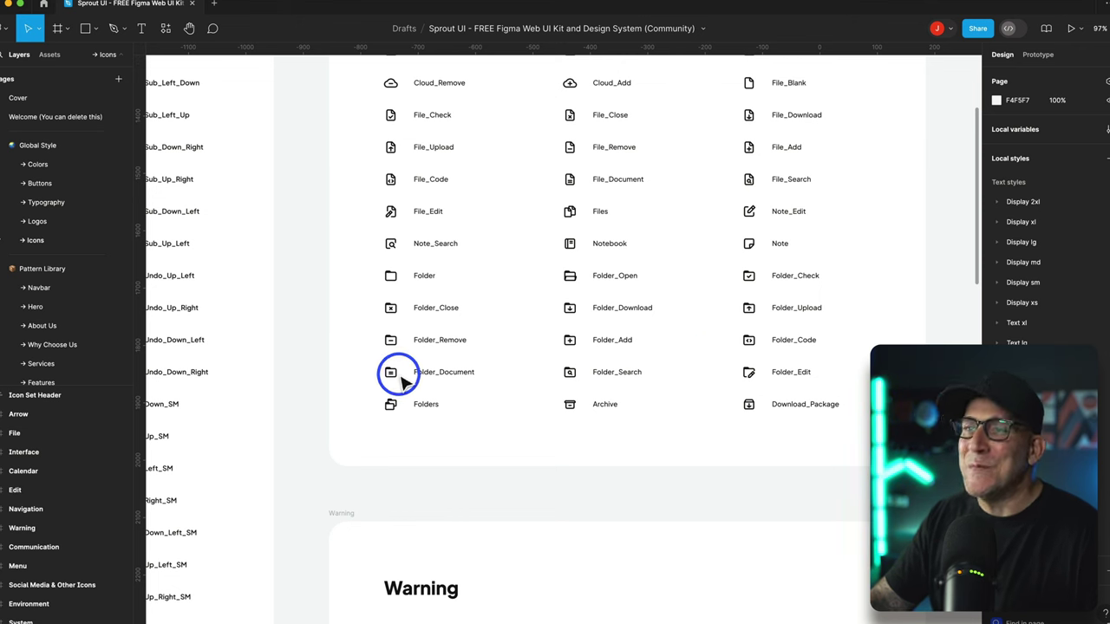
# - Finish the Menu, Shape, User, File and Interface icons, then show Pattern Library's Navbar components
pyautogui.scroll(-5, 538, 378)
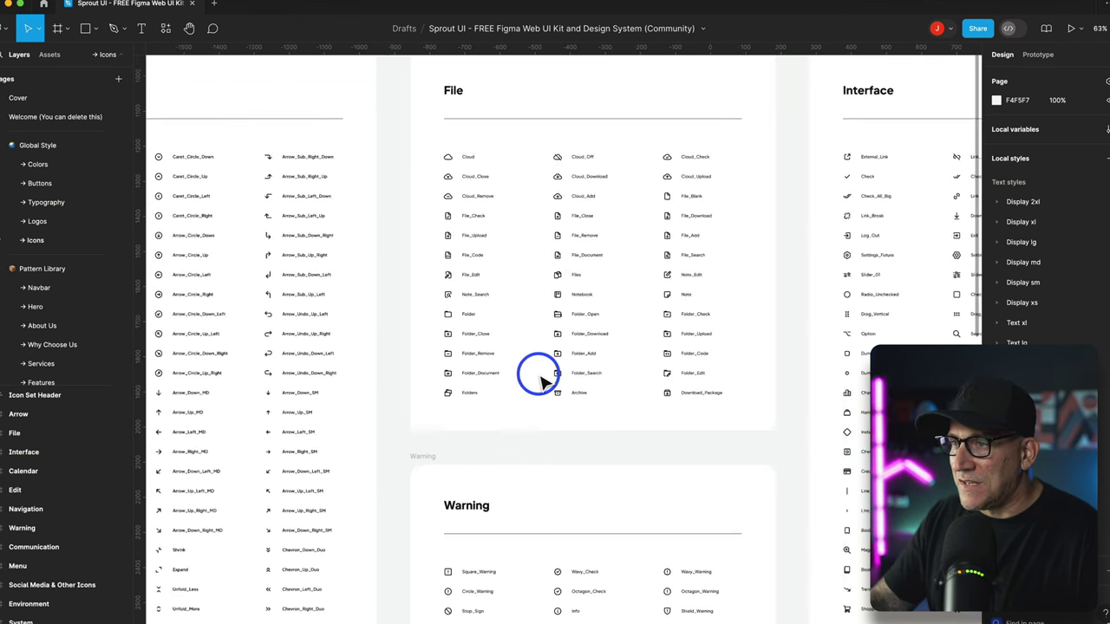
pyautogui.hscroll(5, 542, 379)
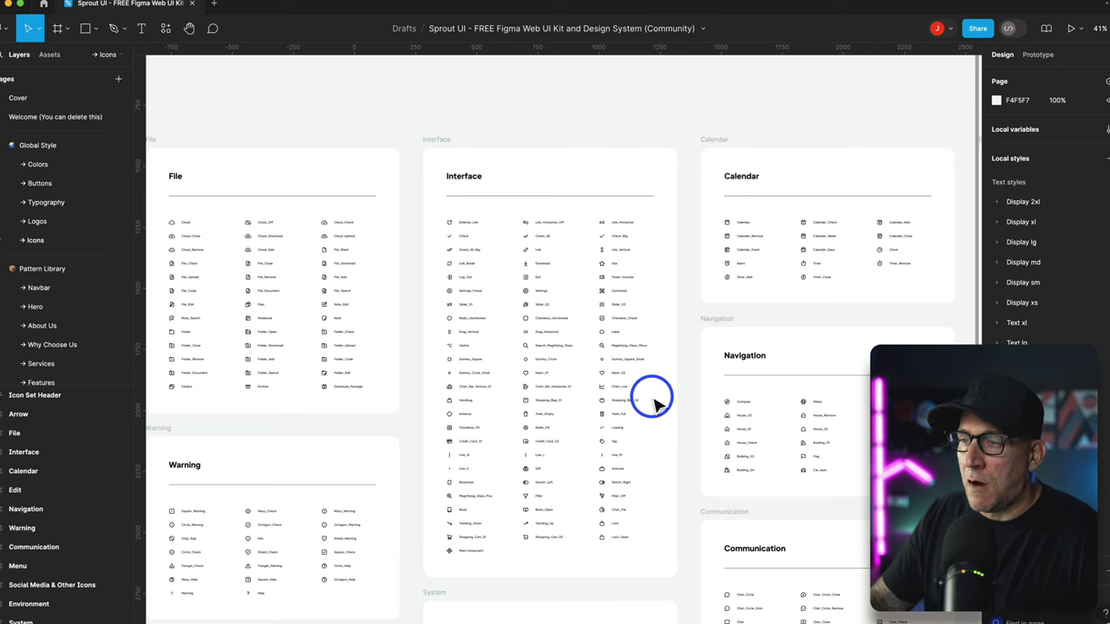
pyautogui.scroll(3, 655, 402)
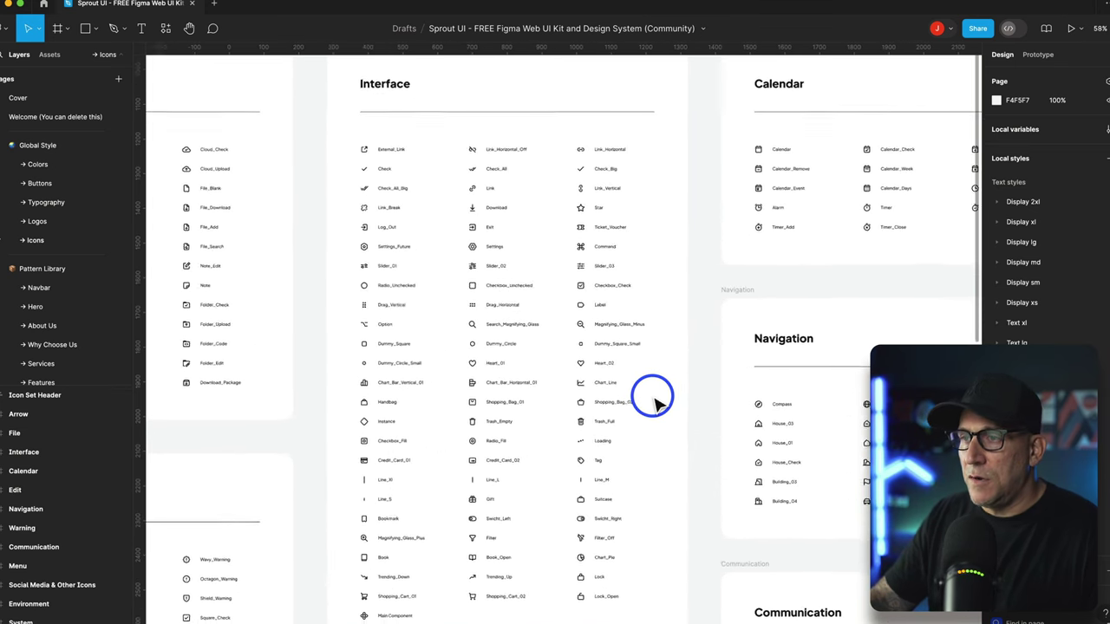
pyautogui.scroll(2, 655, 402)
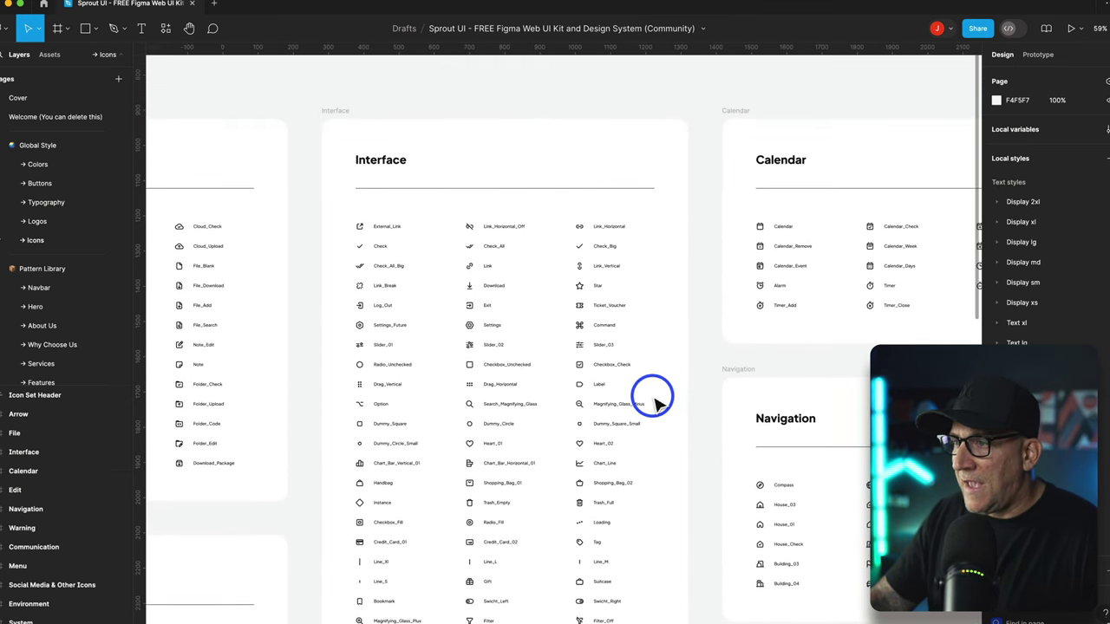
pyautogui.scroll(-1, 650, 396)
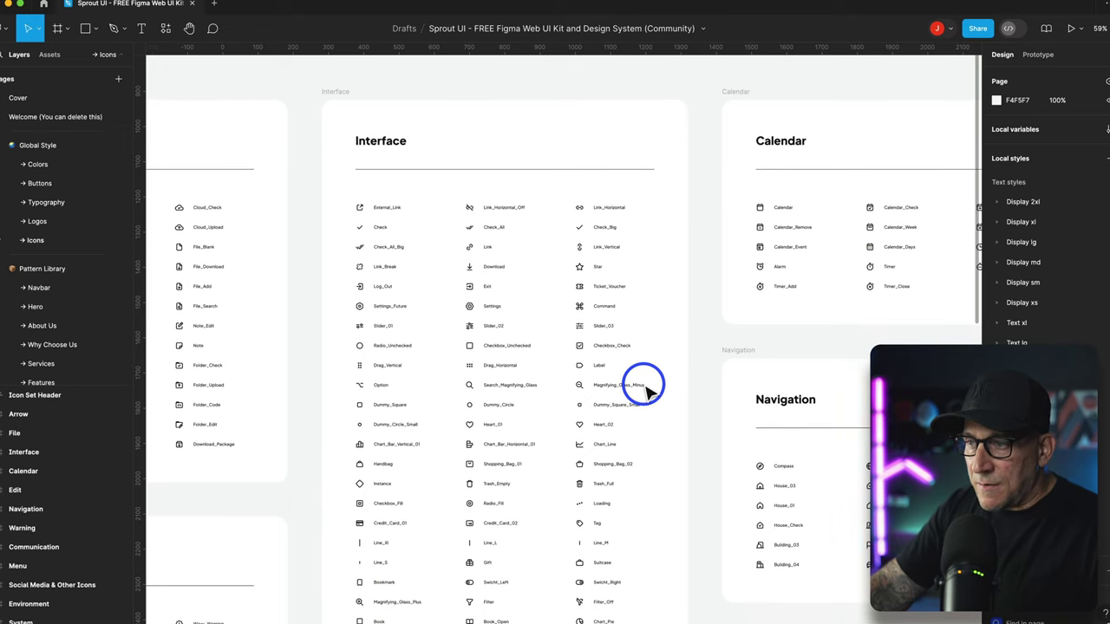
pyautogui.scroll(-4, 646, 386)
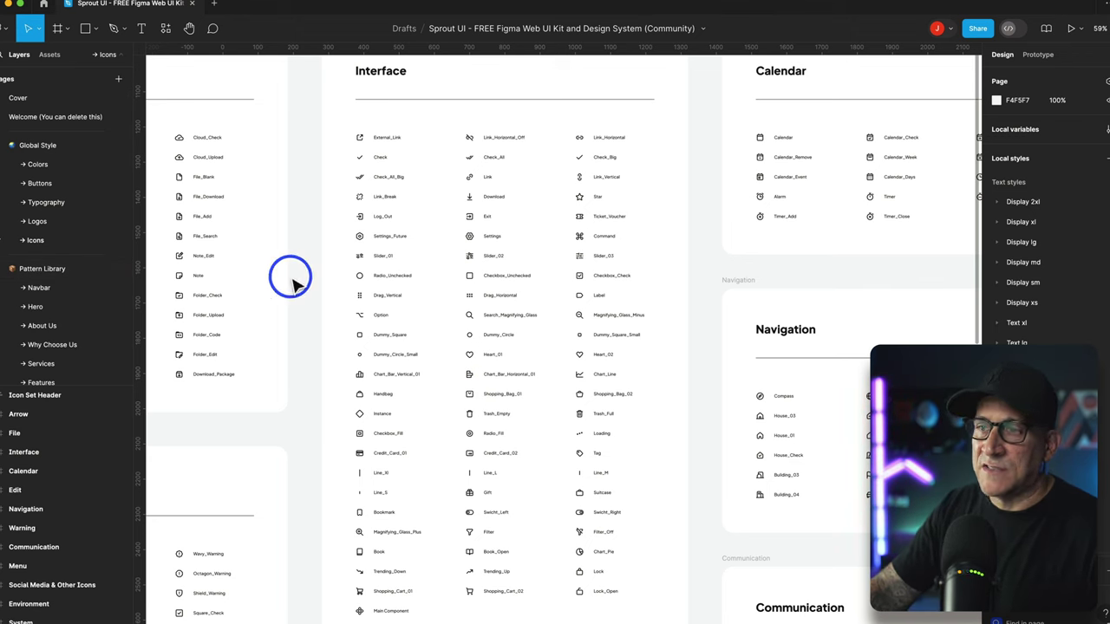
pyautogui.click(52, 273)
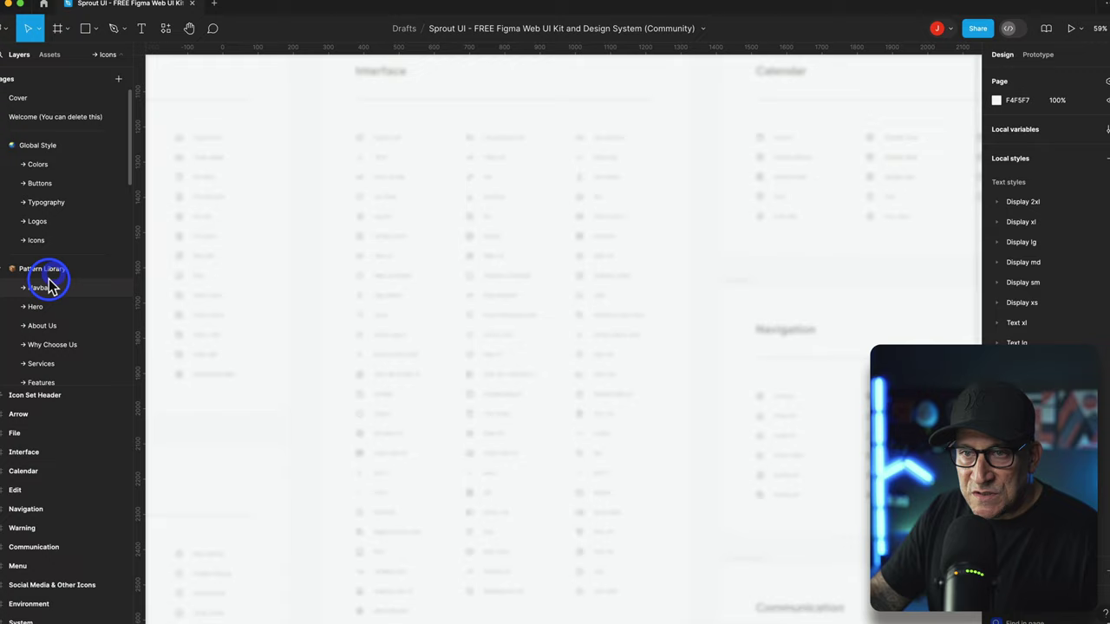
pyautogui.click(44, 287)
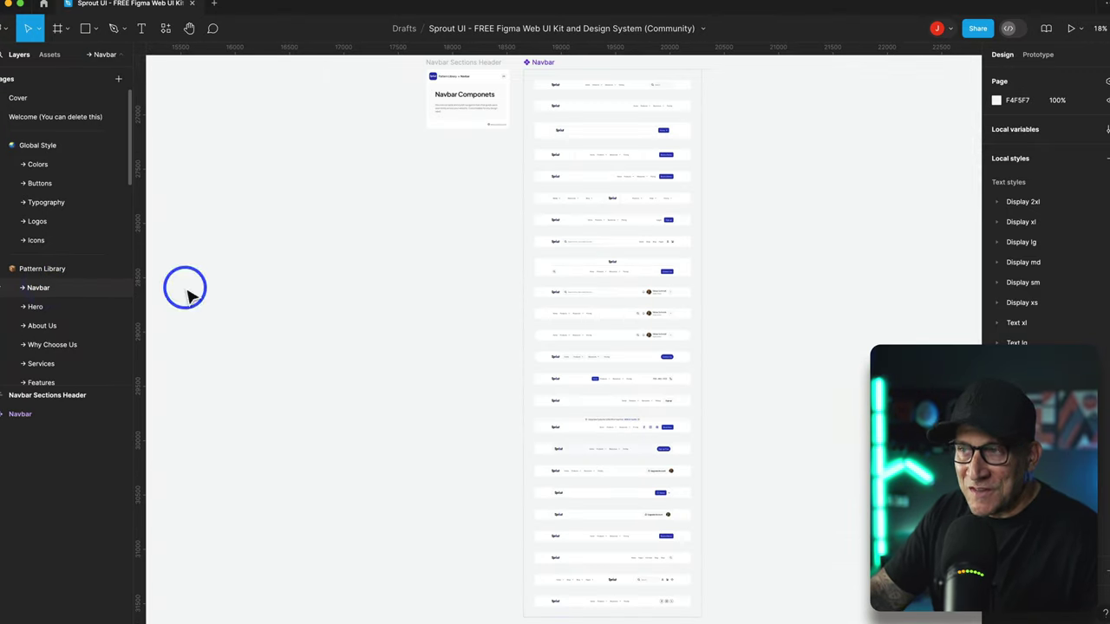
pyautogui.scroll(5, 713, 334)
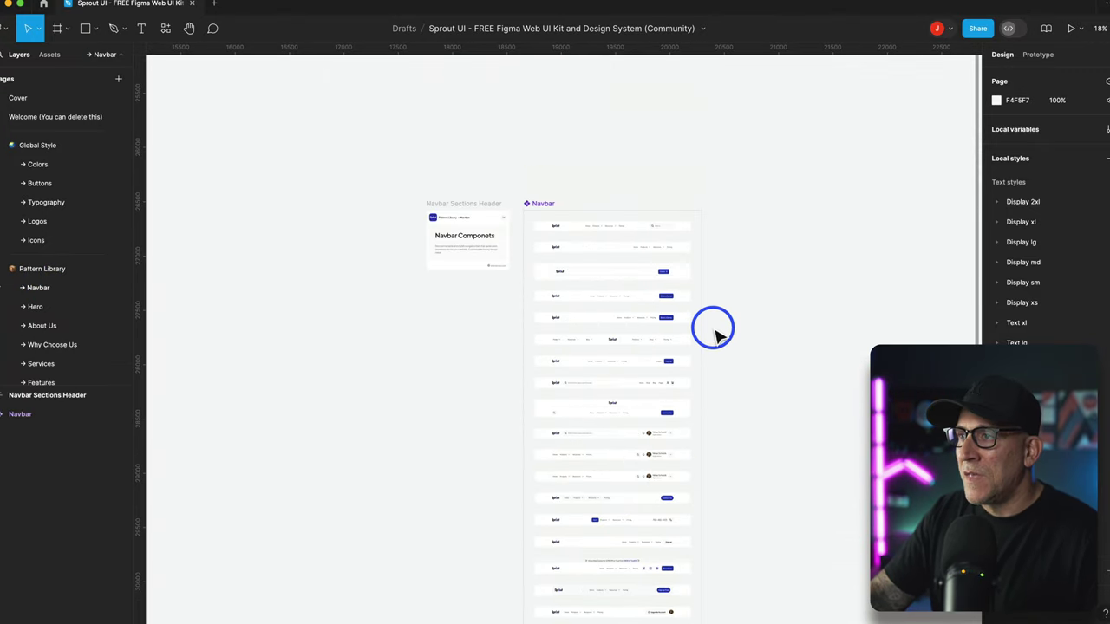
pyautogui.scroll(5, 712, 334)
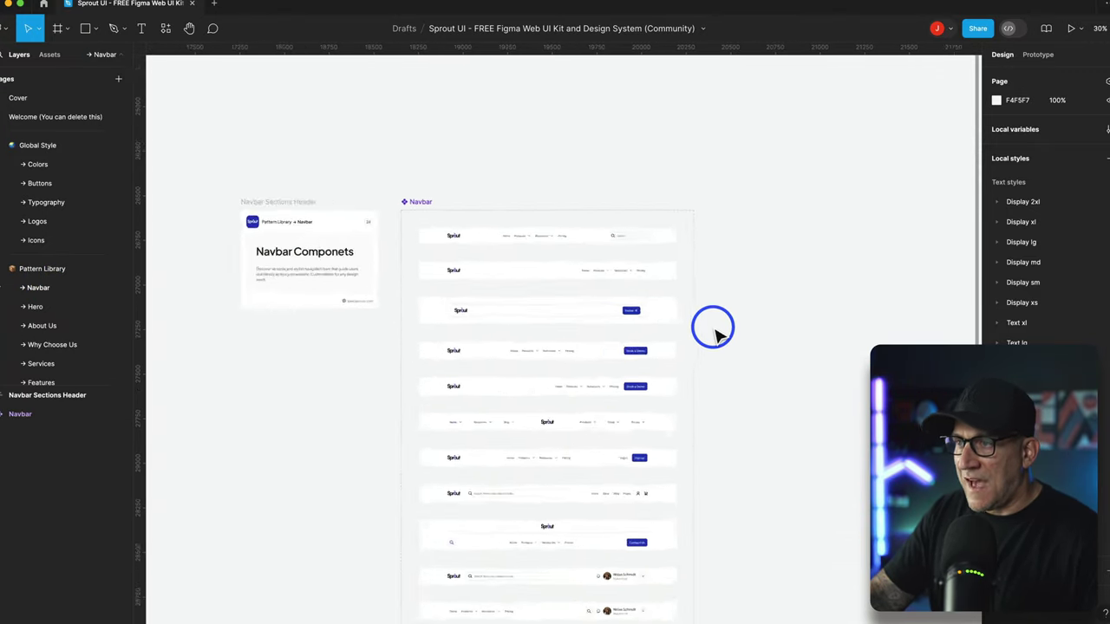
pyautogui.scroll(-3, 778, 405)
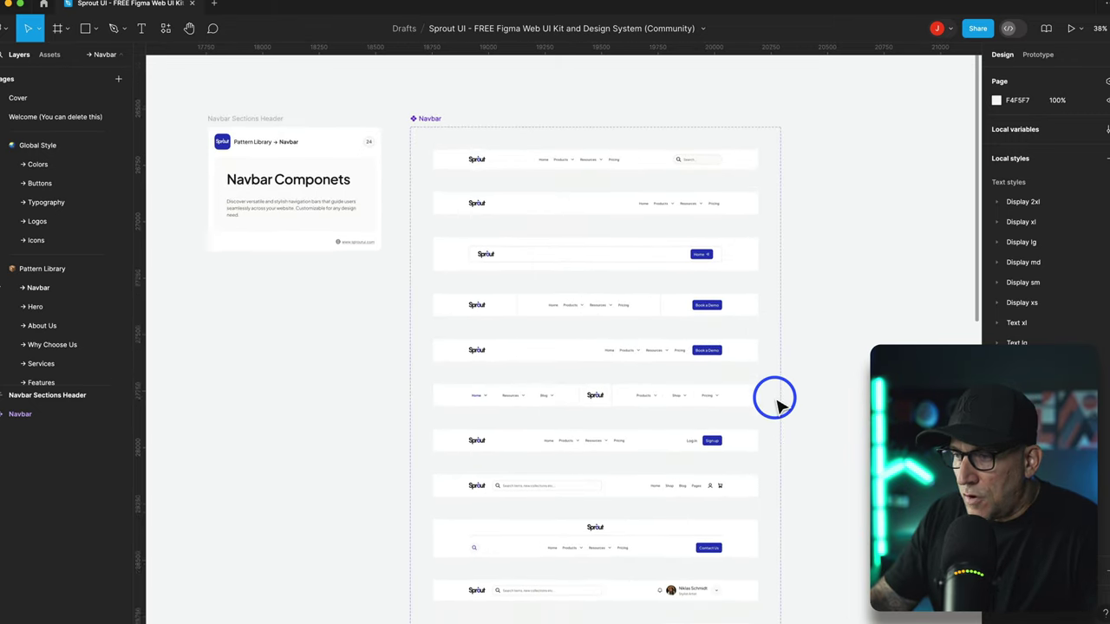
pyautogui.scroll(-4, 778, 405)
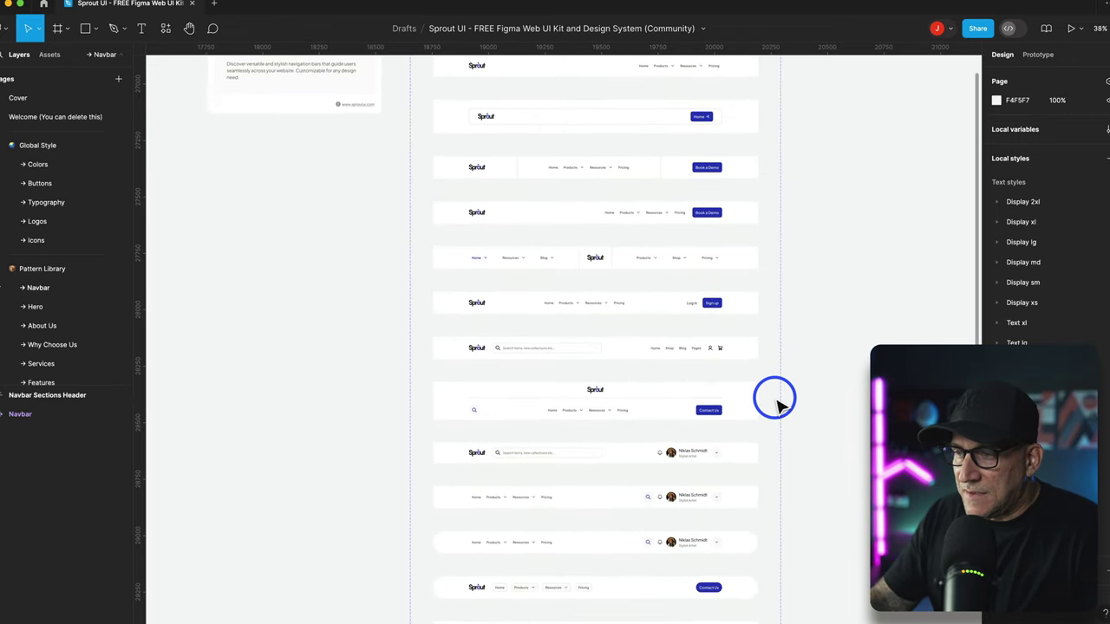
pyautogui.scroll(-3, 778, 405)
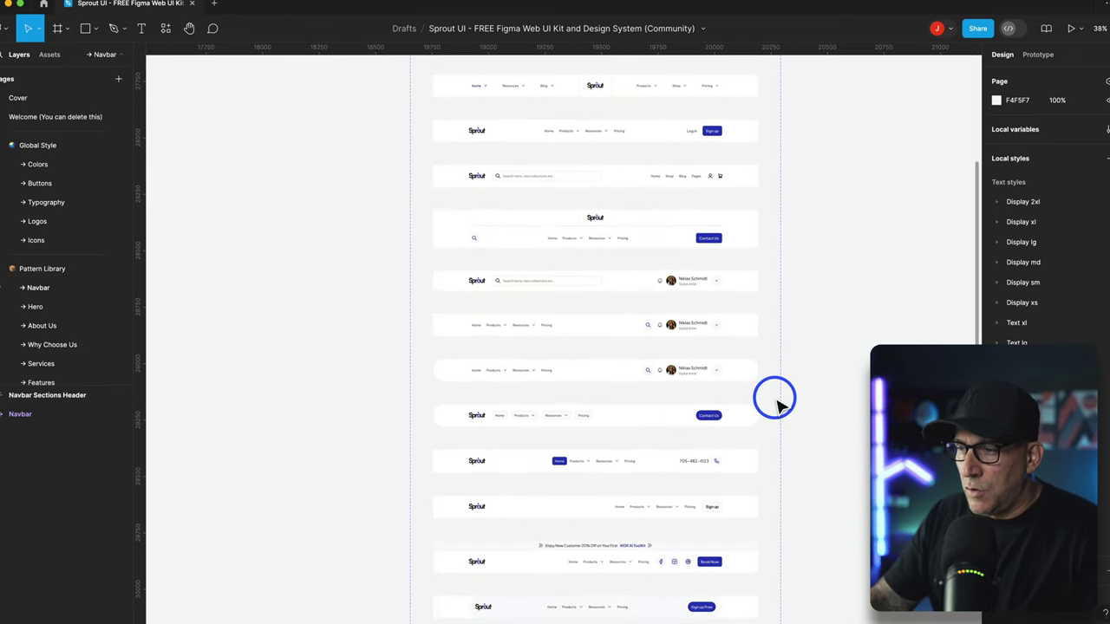
pyautogui.scroll(-4, 778, 405)
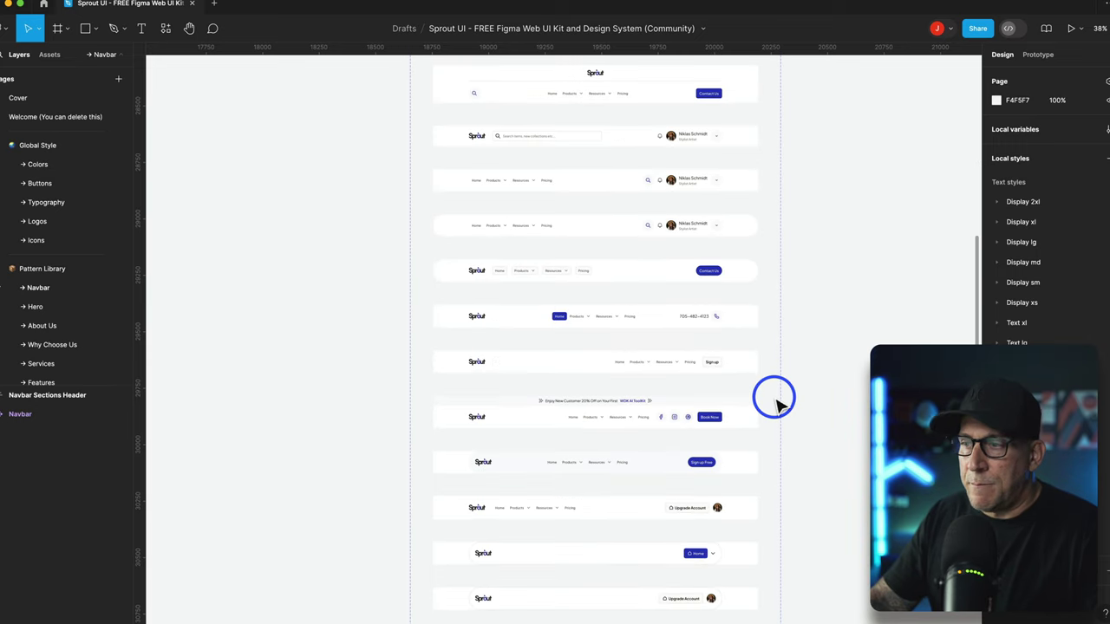
pyautogui.scroll(-3, 777, 405)
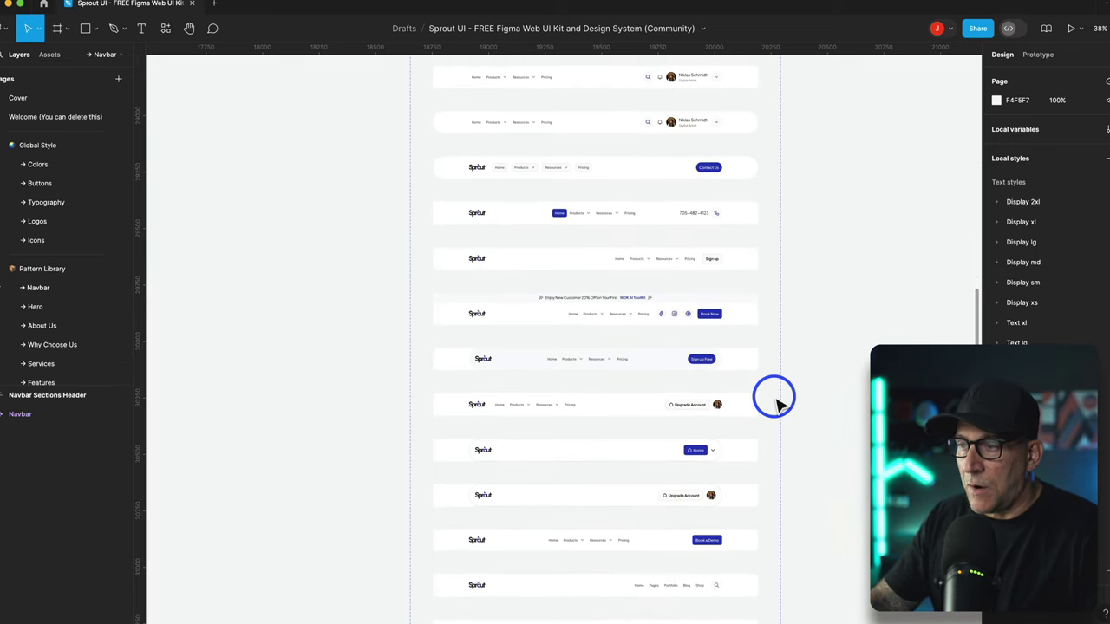
pyautogui.scroll(-4, 778, 405)
pyautogui.scroll(-1, 777, 400)
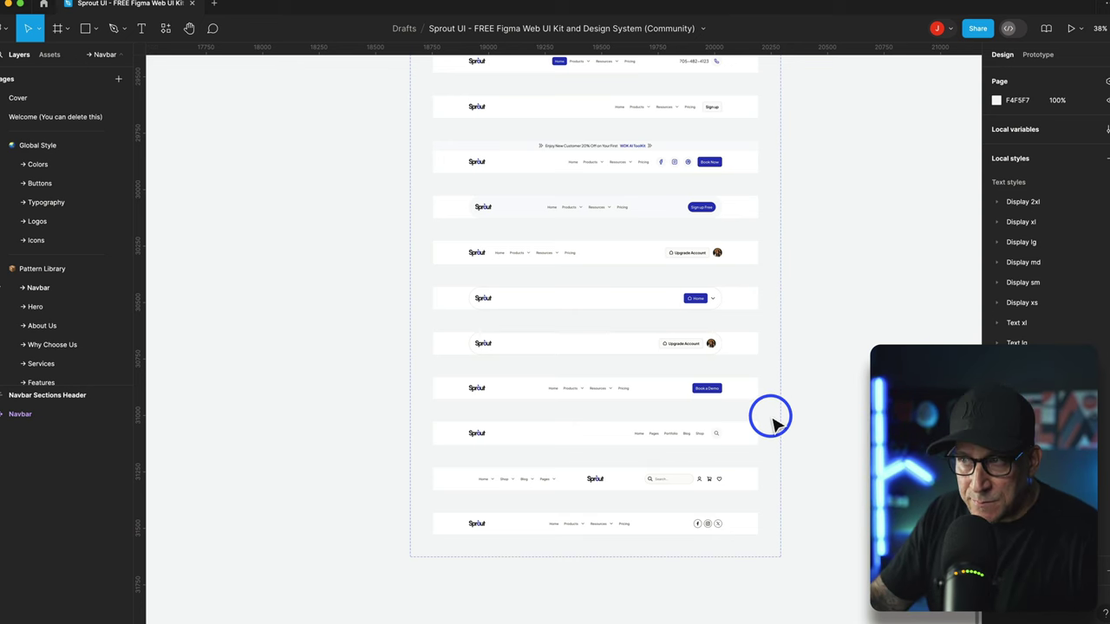
pyautogui.scroll(3, 775, 422)
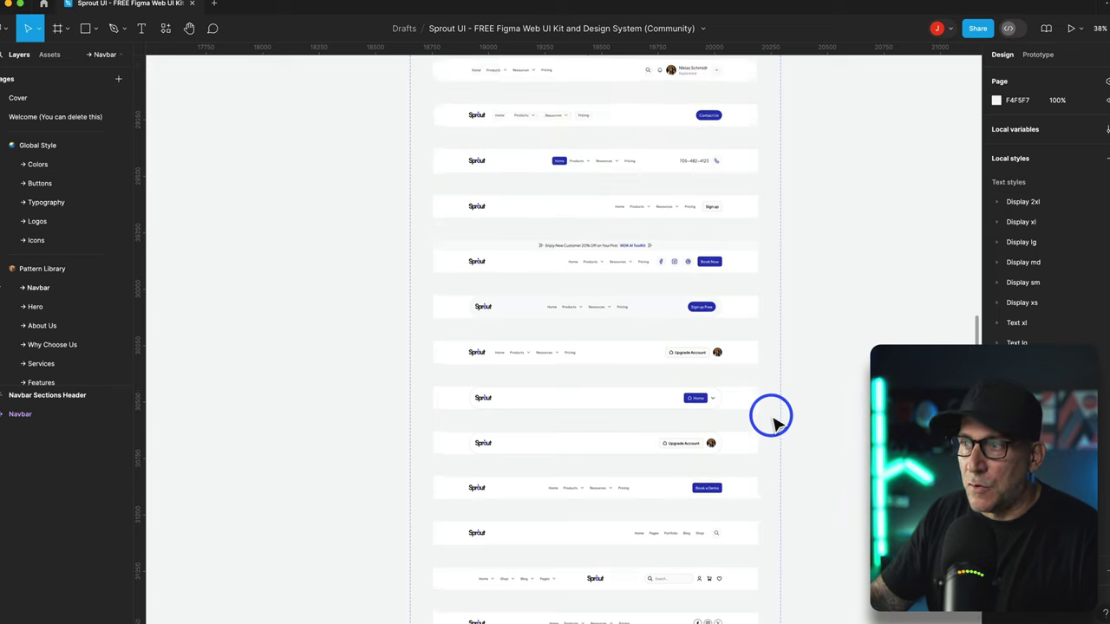
pyautogui.scroll(9, 774, 420)
pyautogui.scroll(2, 358, 347)
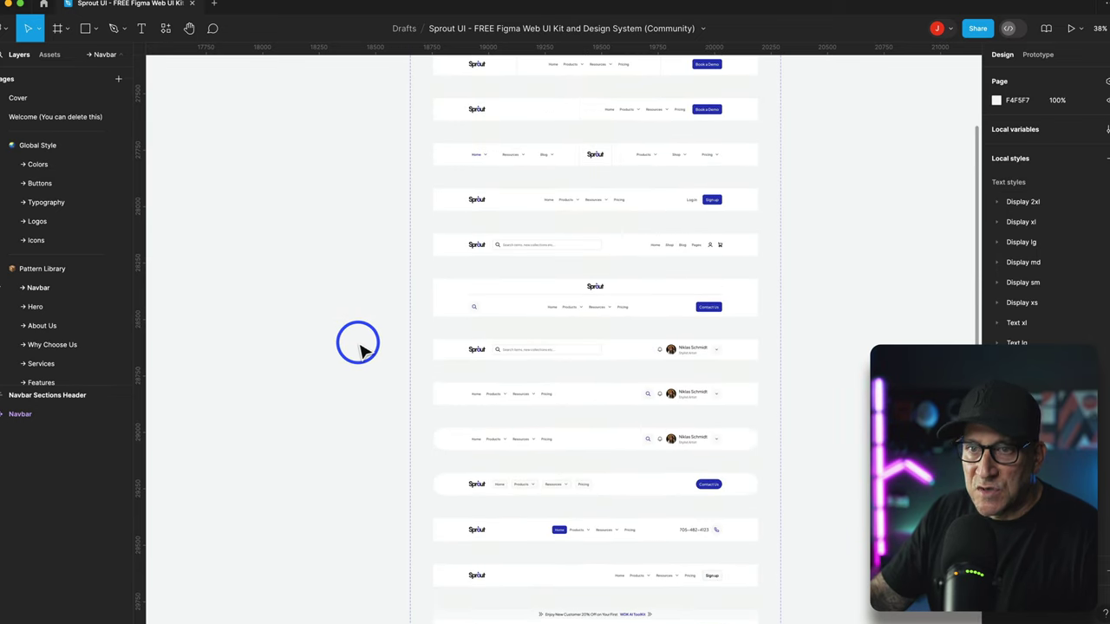
pyautogui.click(33, 306)
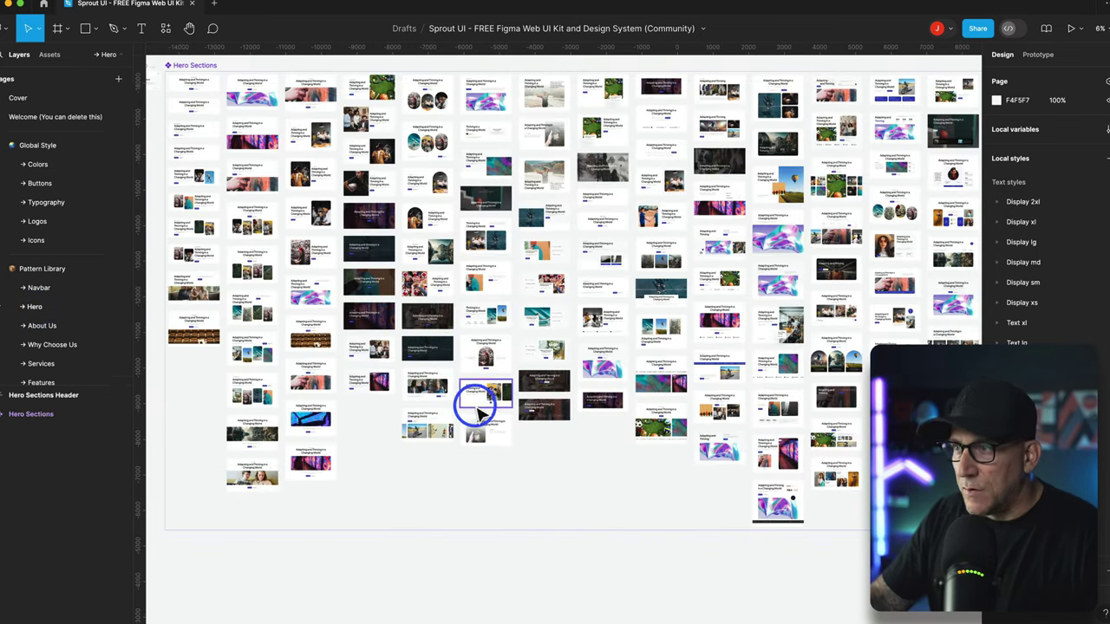
pyautogui.scroll(-2, 521, 459)
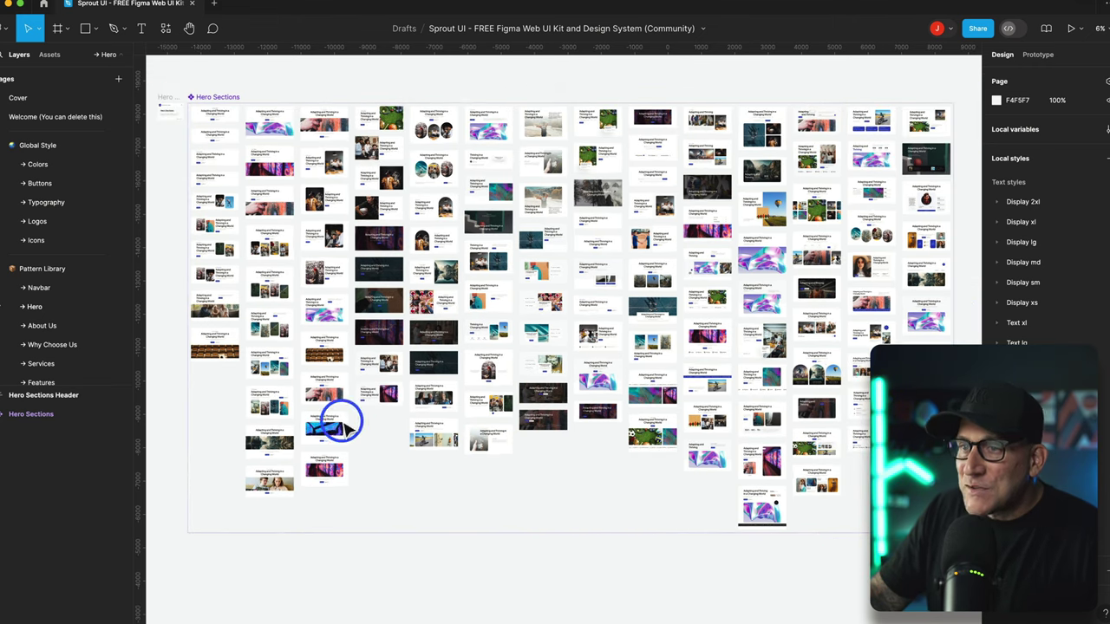
pyautogui.scroll(5, 234, 394)
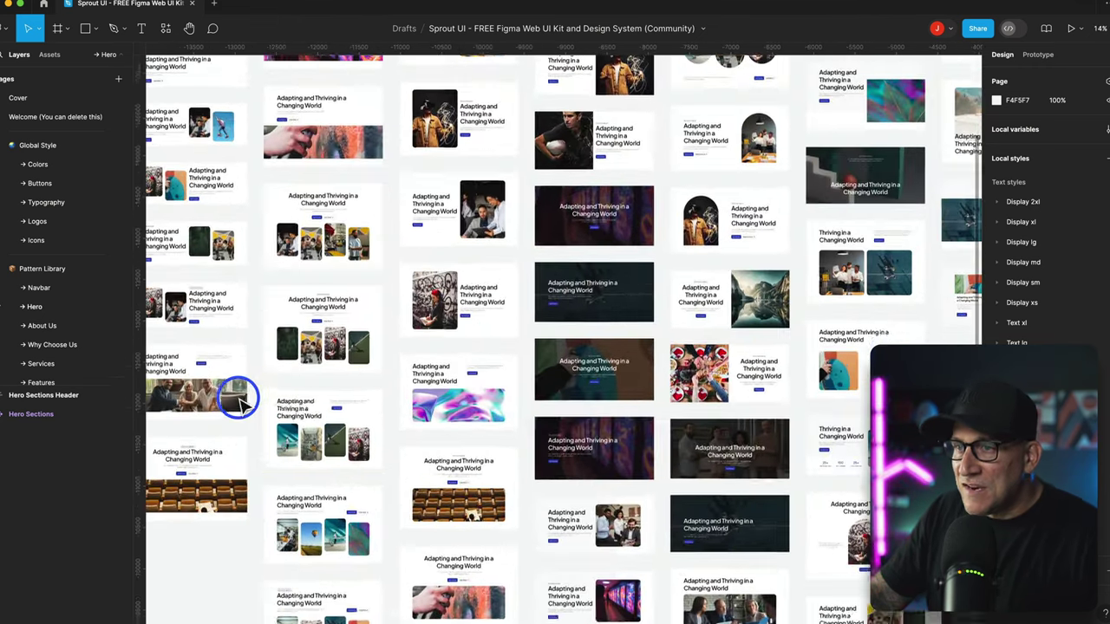
pyautogui.hscroll(-5, 277, 401)
pyautogui.scroll(2, 278, 402)
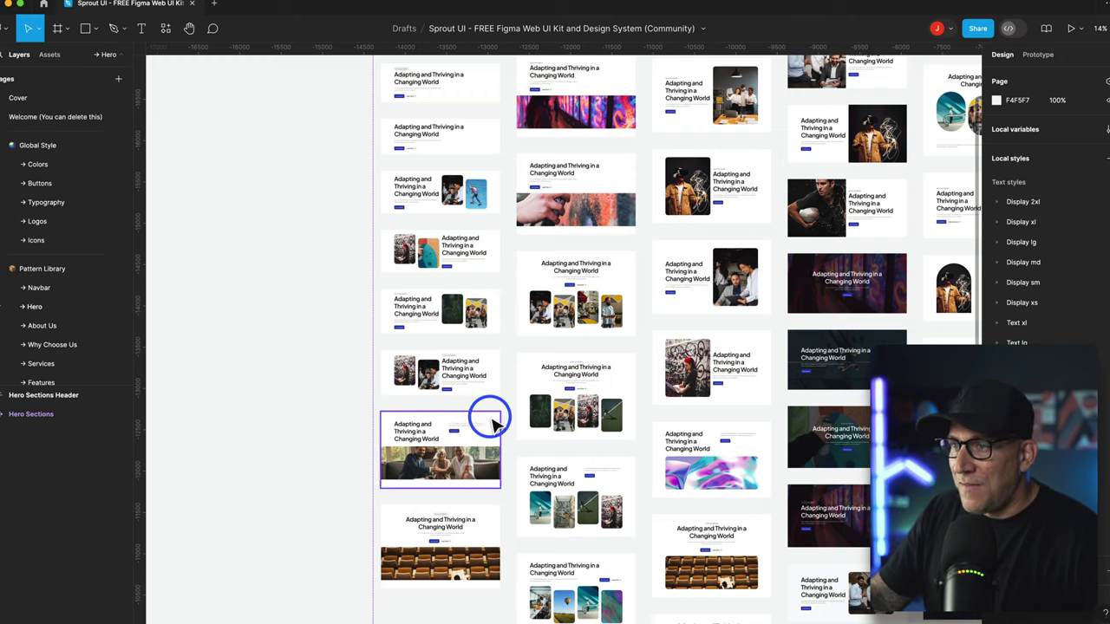
pyautogui.hscroll(2, 486, 414)
pyautogui.scroll(2, 492, 423)
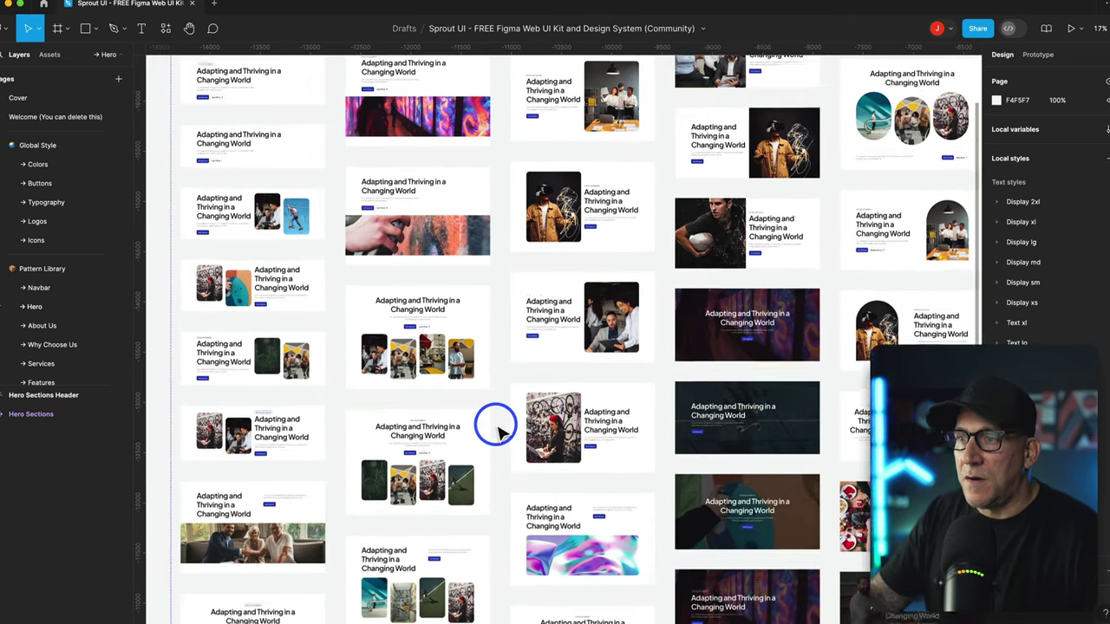
pyautogui.scroll(5, 499, 431)
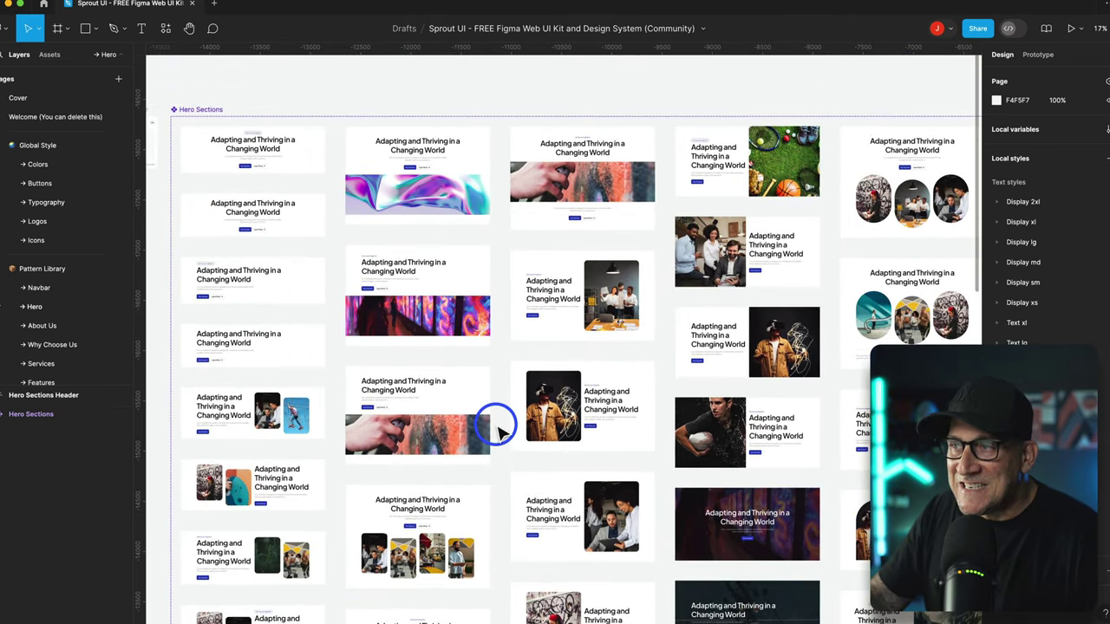
pyautogui.scroll(1, 499, 431)
pyautogui.scroll(1, 497, 430)
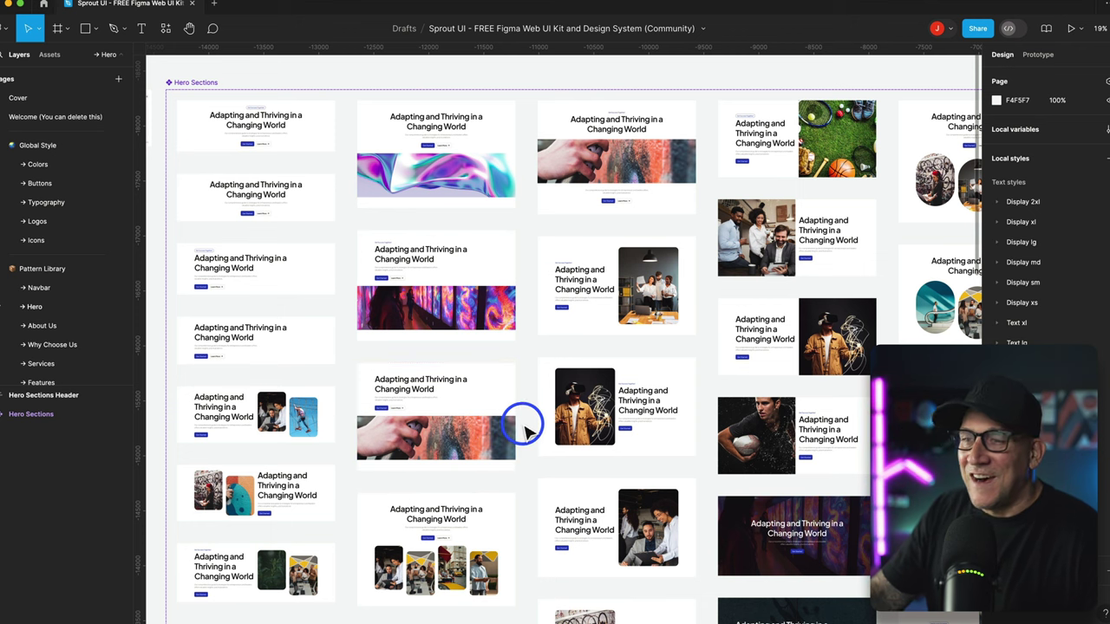
pyautogui.scroll(-2, 525, 430)
pyautogui.scroll(-3, 525, 427)
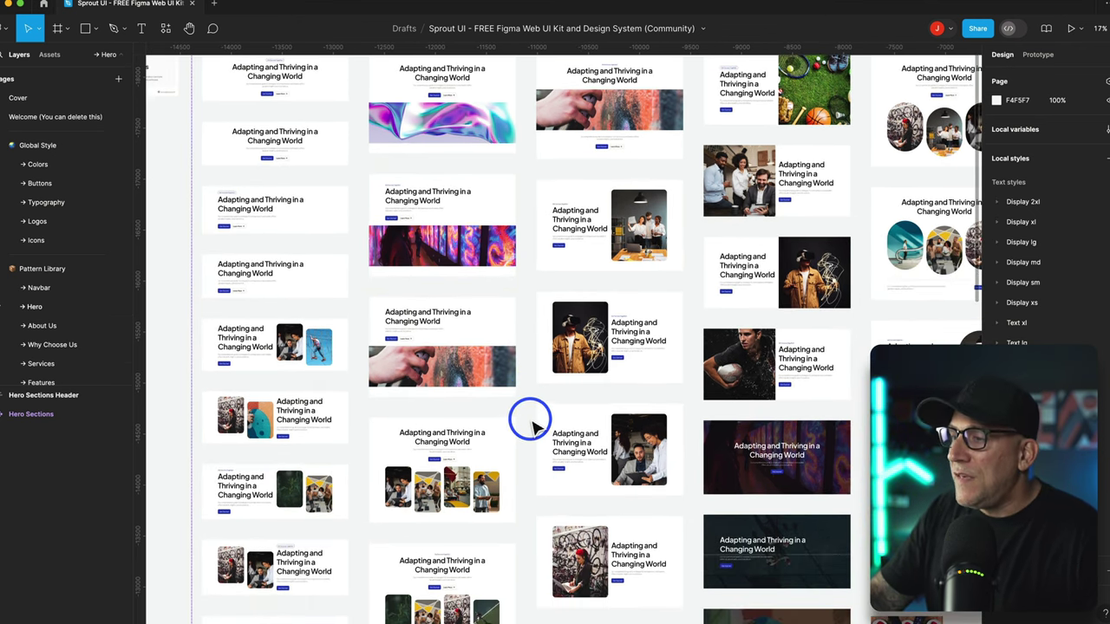
pyautogui.scroll(-7, 530, 425)
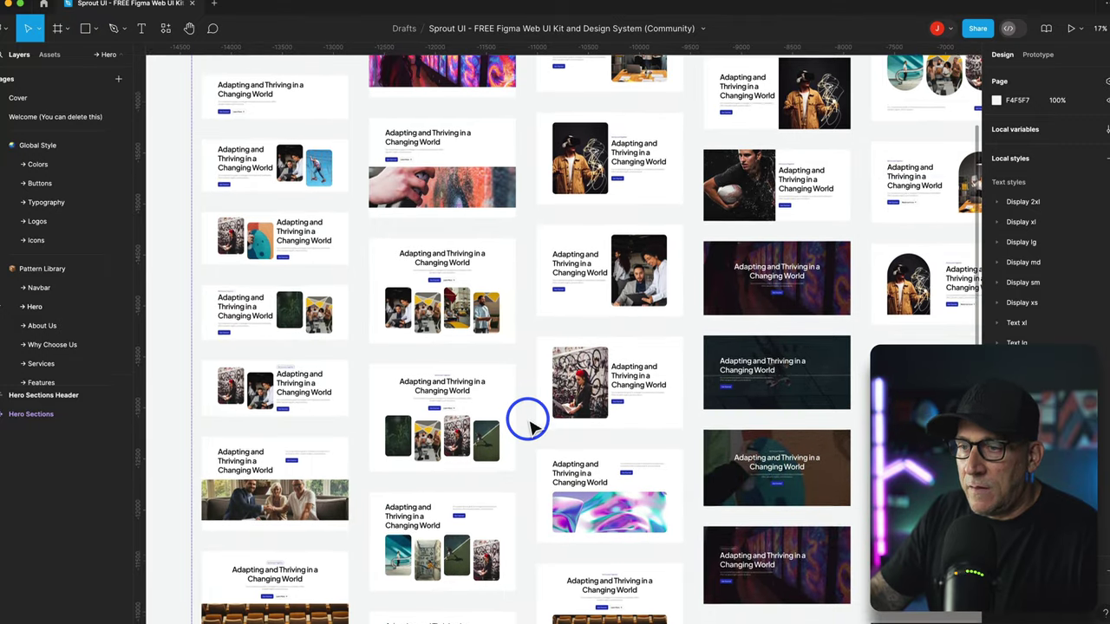
pyautogui.scroll(-2, 529, 425)
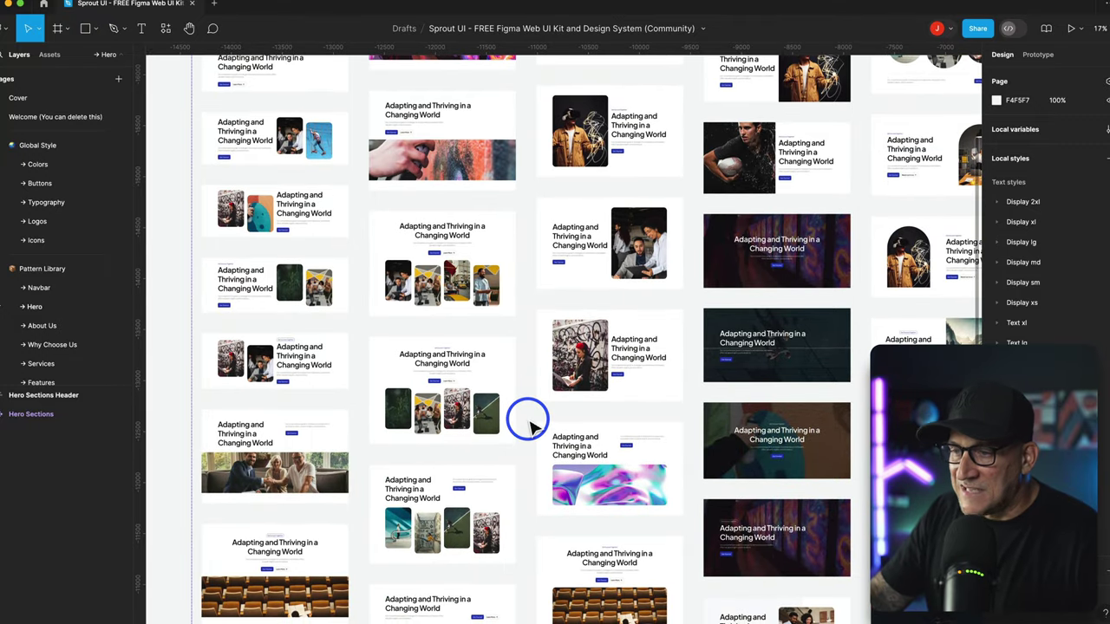
pyautogui.scroll(-3, 530, 425)
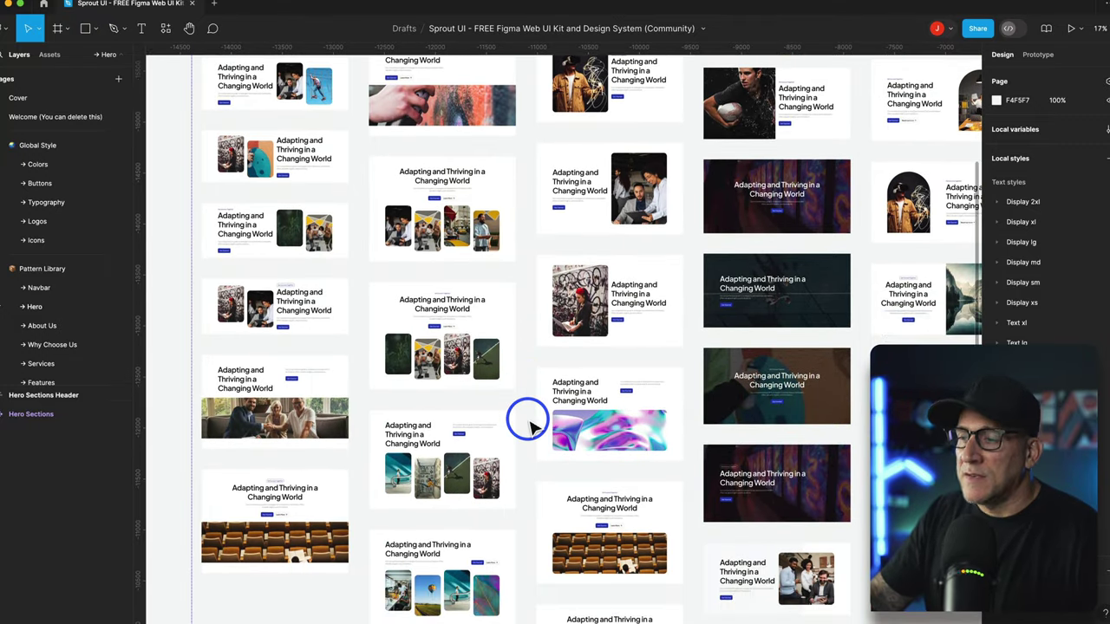
pyautogui.scroll(-1, 530, 425)
pyautogui.hscroll(5, 526, 421)
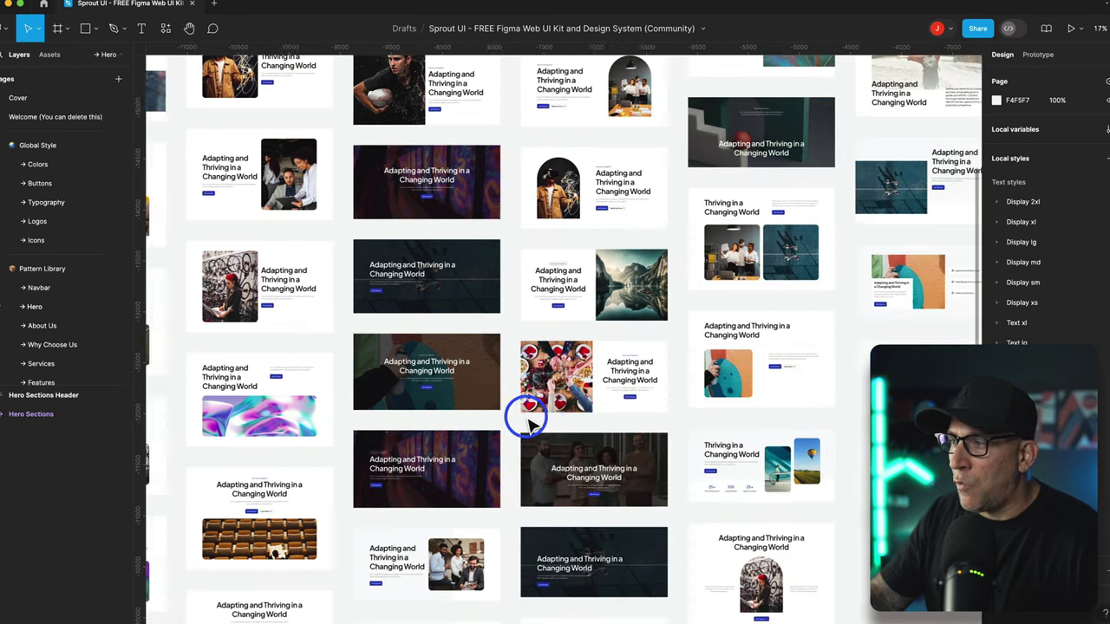
pyautogui.hscroll(2, 524, 416)
pyautogui.scroll(5, 525, 416)
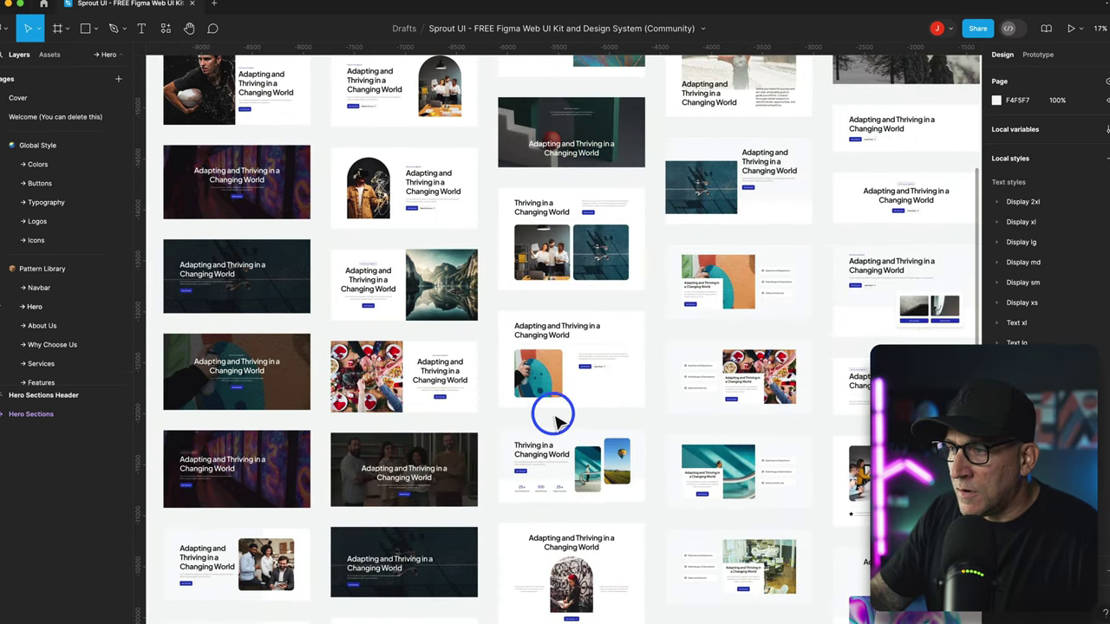
pyautogui.scroll(2, 646, 429)
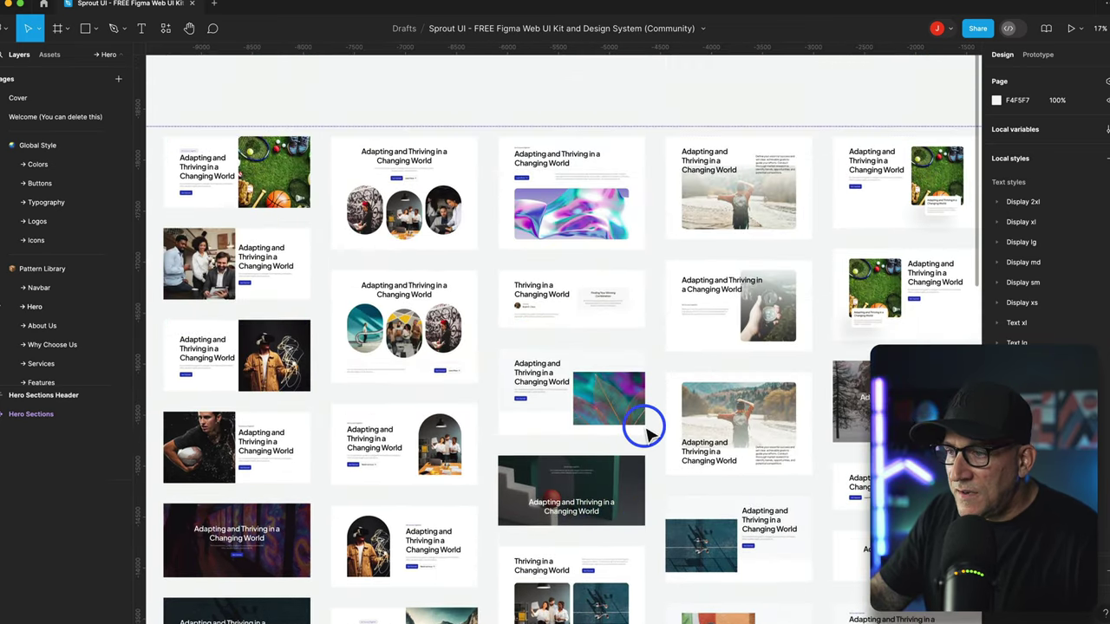
pyautogui.scroll(1, 656, 434)
pyautogui.hscroll(10, 656, 431)
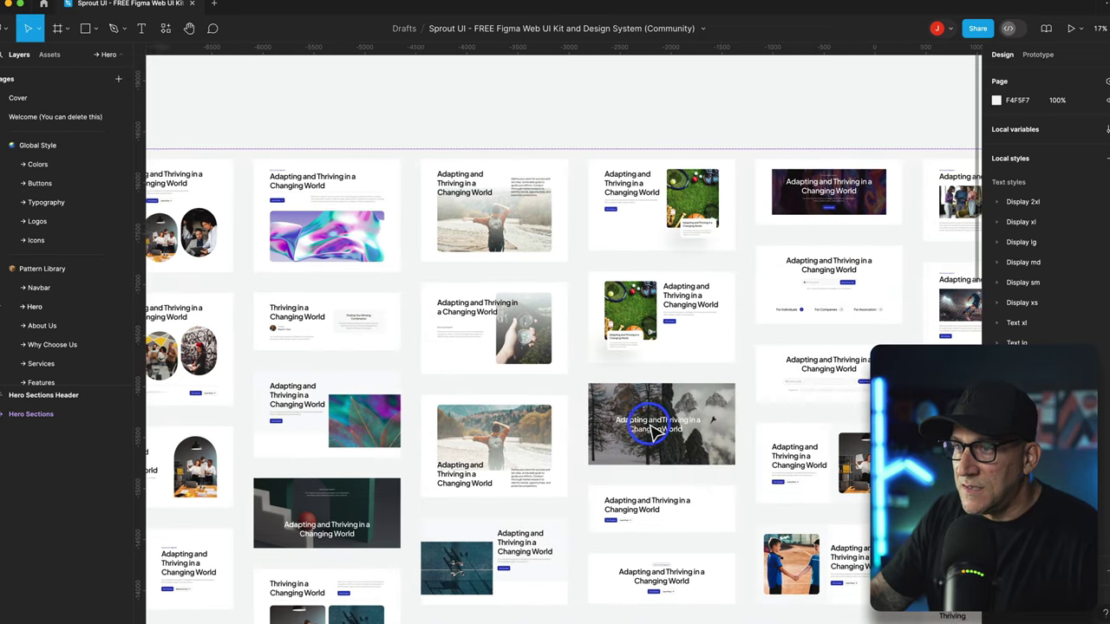
pyautogui.hscroll(1, 650, 425)
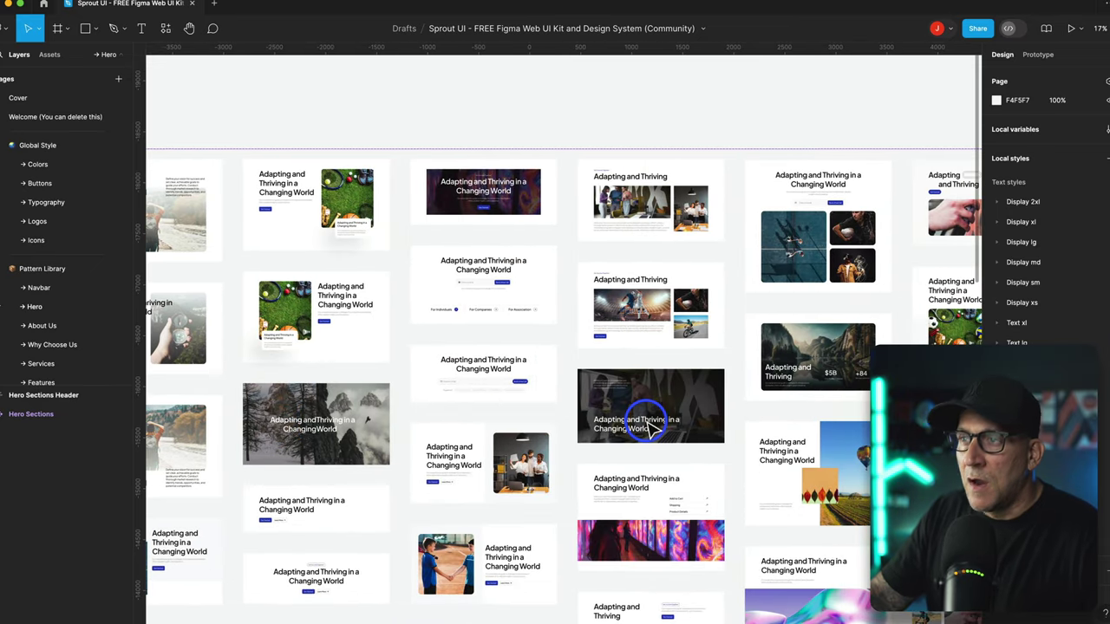
pyautogui.hscroll(5, 627, 421)
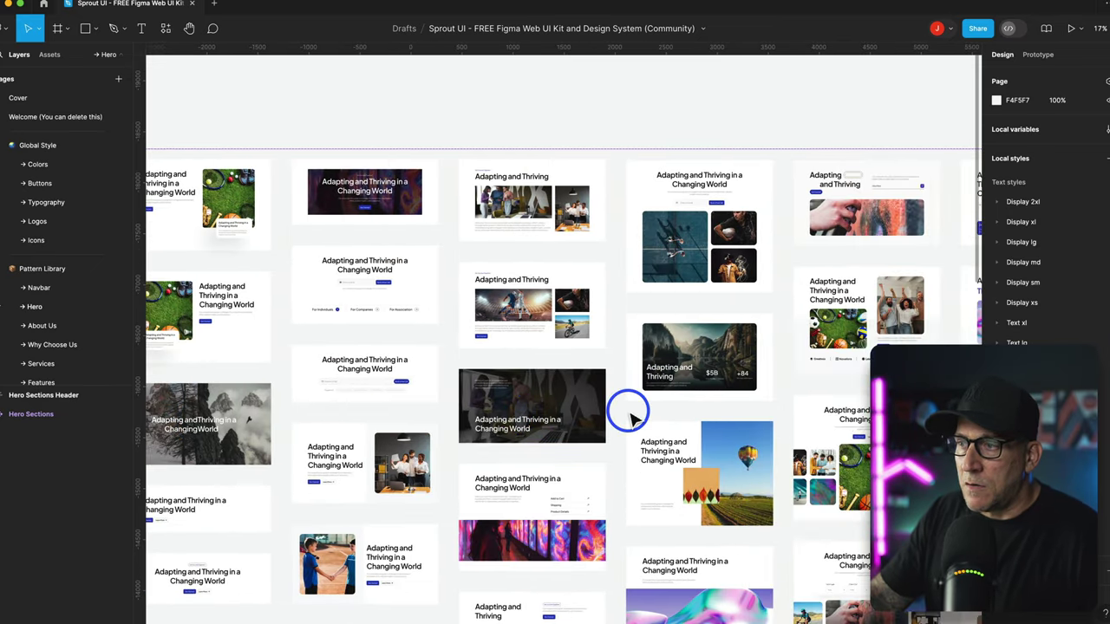
pyautogui.scroll(-10, 627, 417)
pyautogui.scroll(-1, 631, 419)
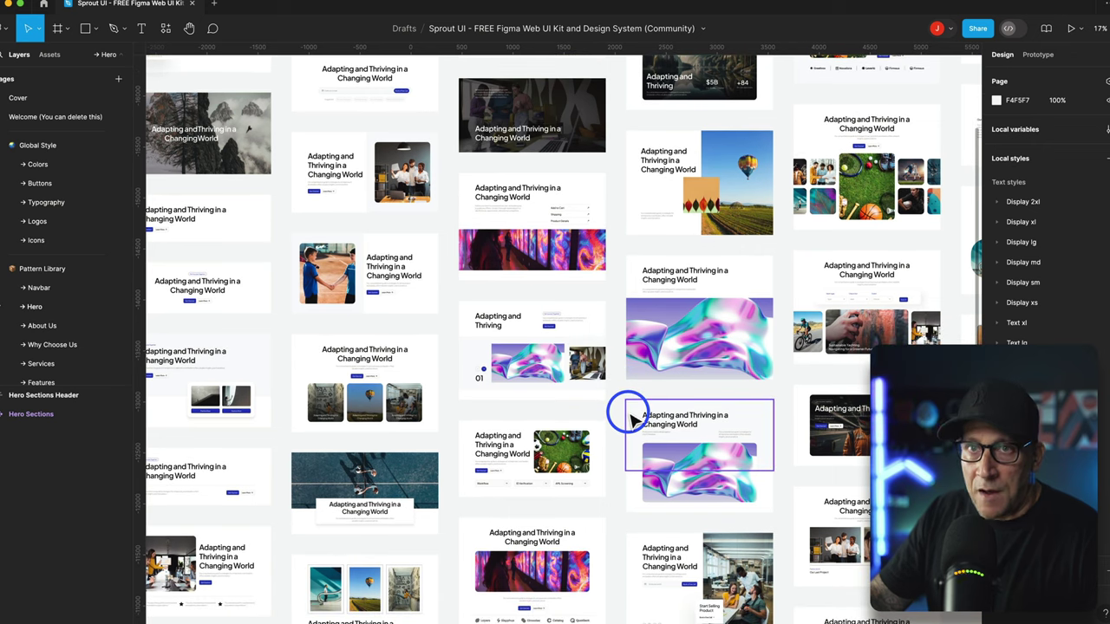
pyautogui.scroll(-5, 630, 420)
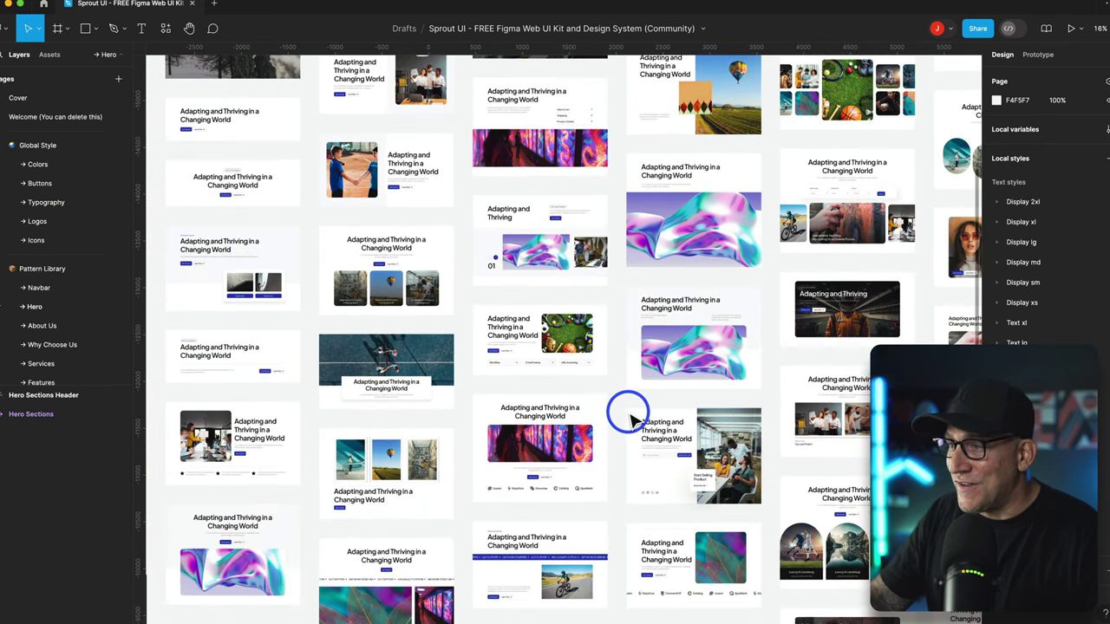
pyautogui.scroll(-1, 630, 420)
pyautogui.scroll(-10, 630, 420)
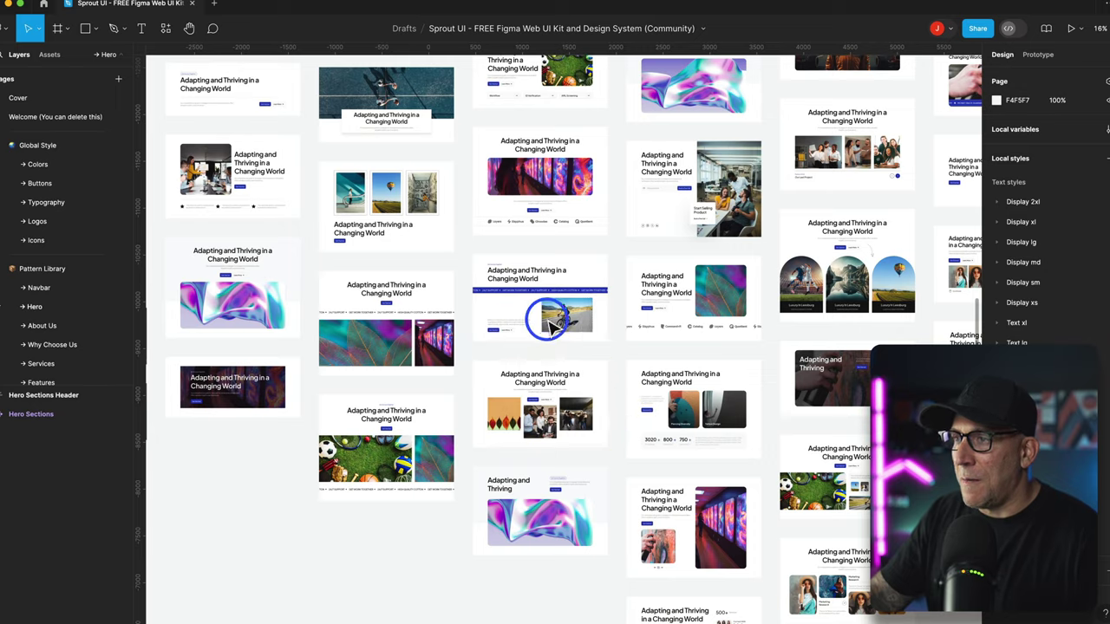
pyautogui.scroll(5, 532, 317)
pyautogui.scroll(2, 441, 329)
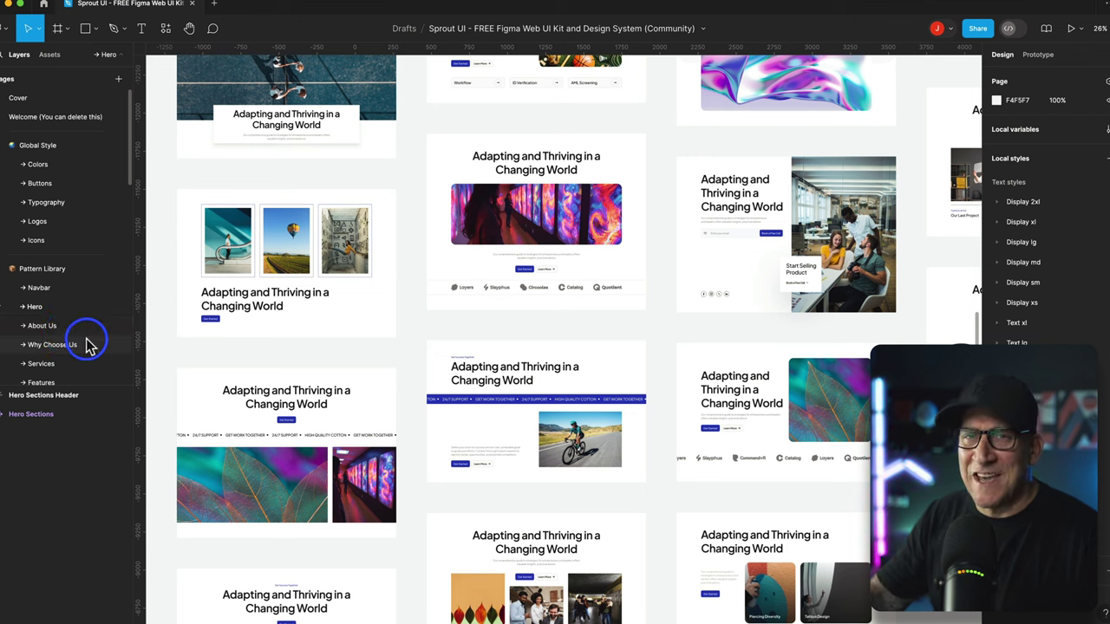
# - Zoom through the About Us section variants
pyautogui.click(36, 328)
pyautogui.scroll(2, 609, 418)
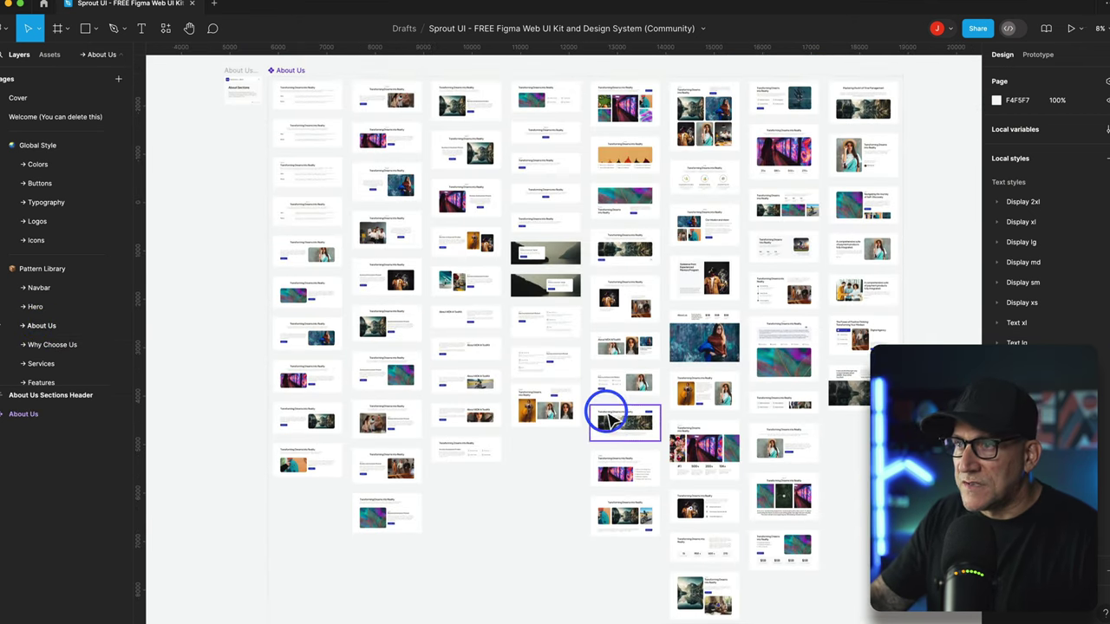
pyautogui.scroll(5, 609, 418)
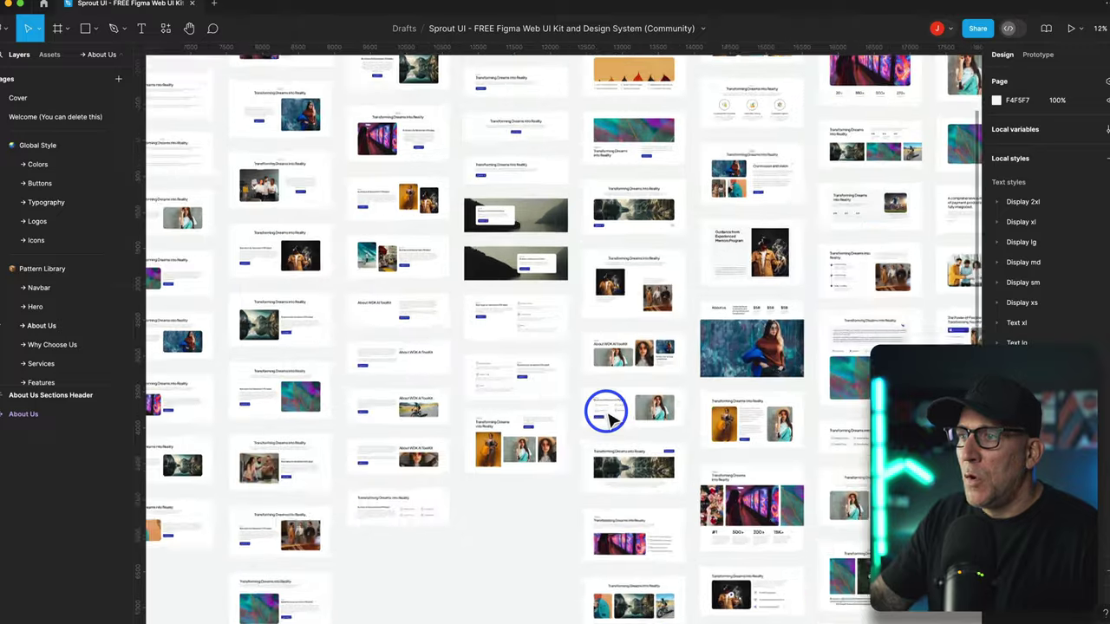
pyautogui.scroll(5, 609, 417)
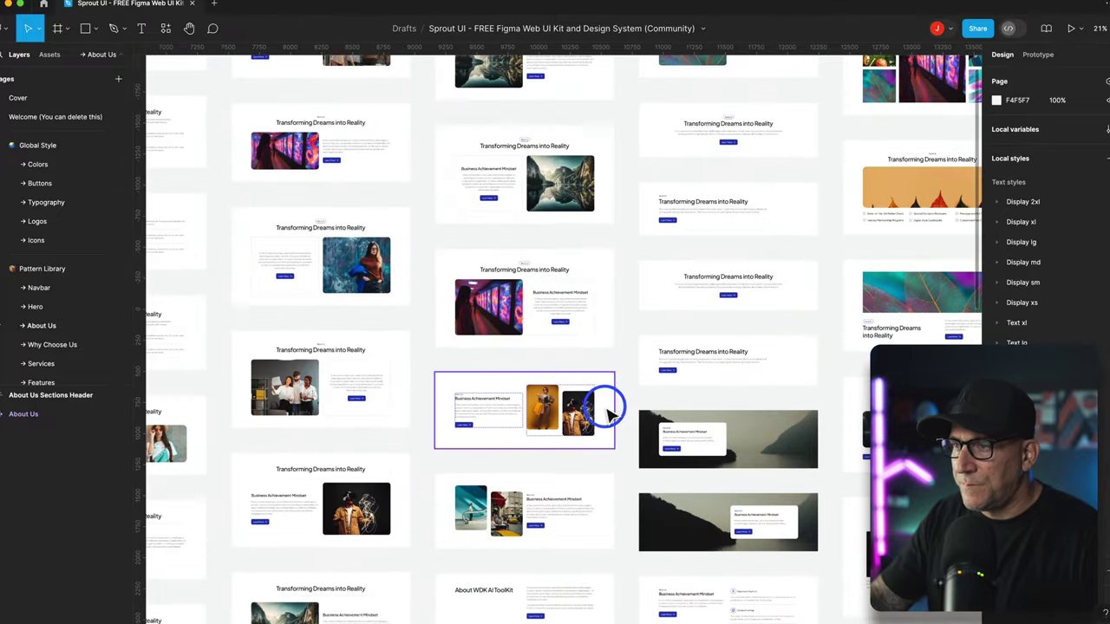
pyautogui.scroll(-5, 607, 414)
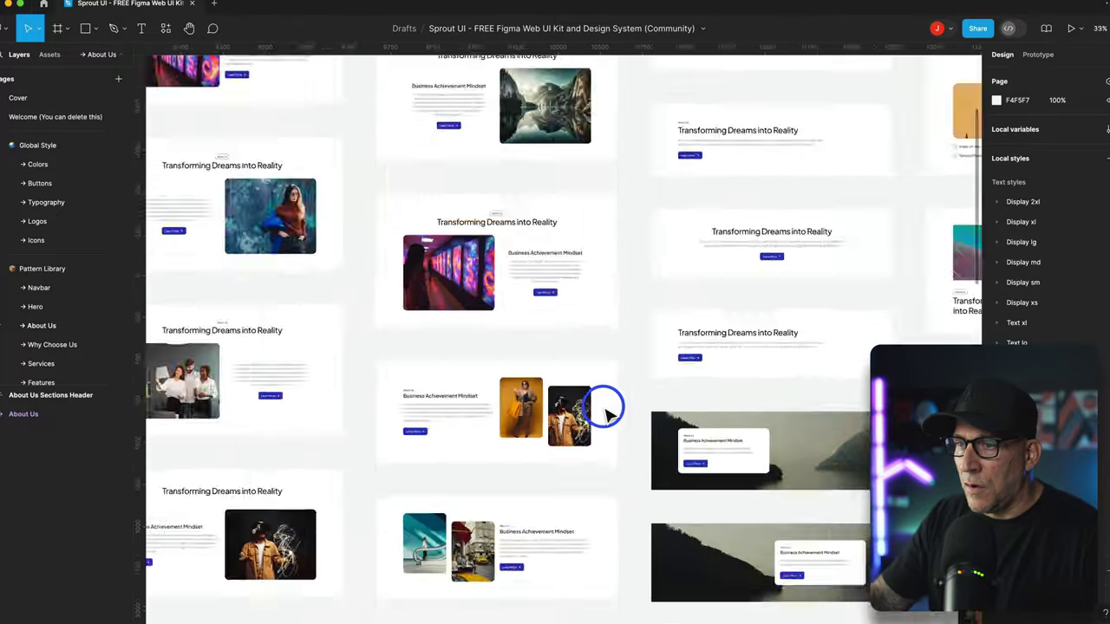
# - Zoom and pan across the Why Choose Us section variants
pyautogui.click(52, 345)
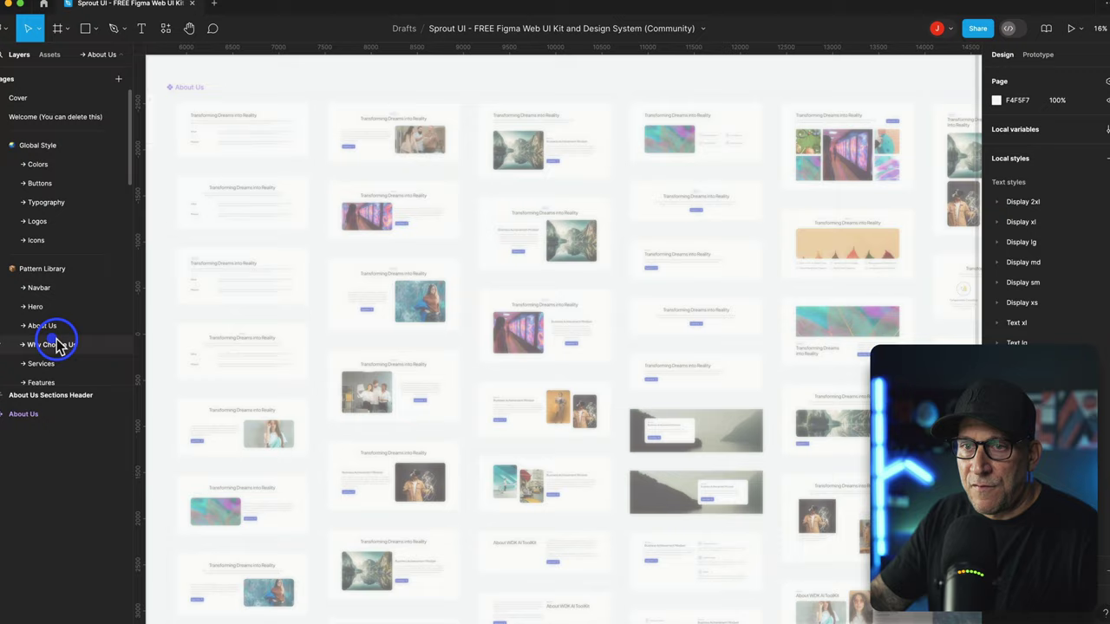
pyautogui.scroll(3, 563, 371)
pyautogui.scroll(3, 607, 377)
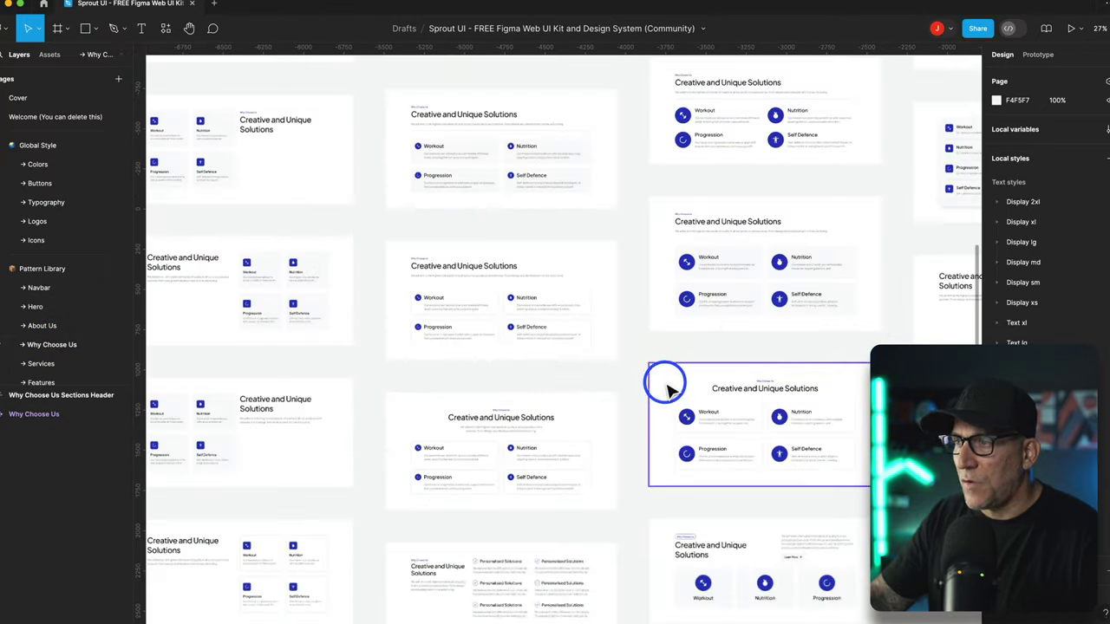
pyautogui.scroll(3, 659, 379)
pyautogui.scroll(5, 657, 387)
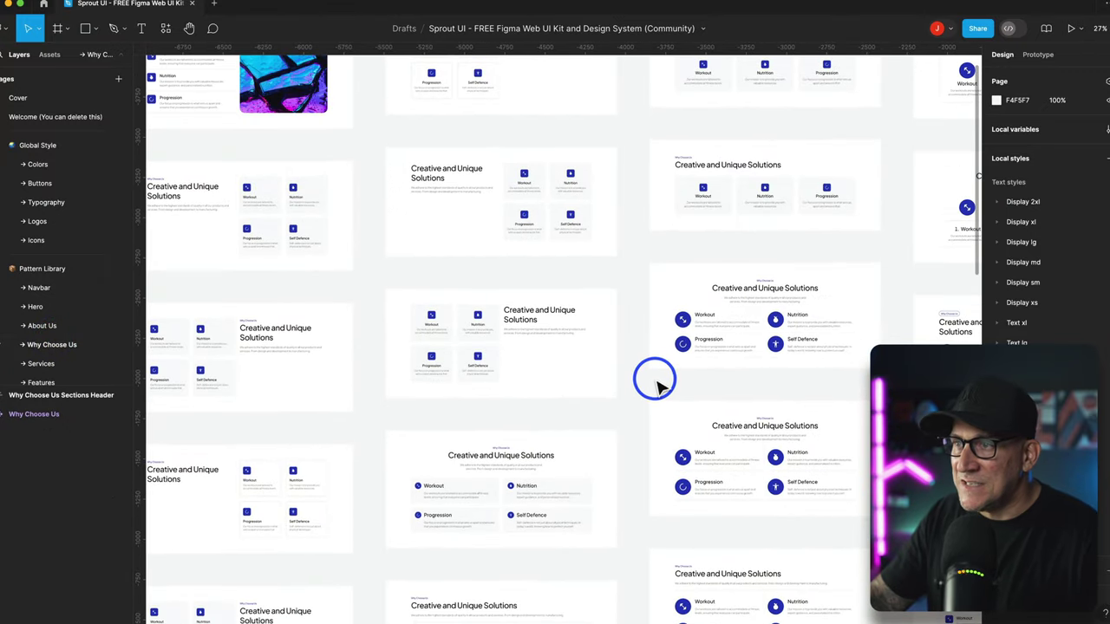
pyautogui.hscroll(-5, 656, 387)
pyautogui.scroll(3, 652, 381)
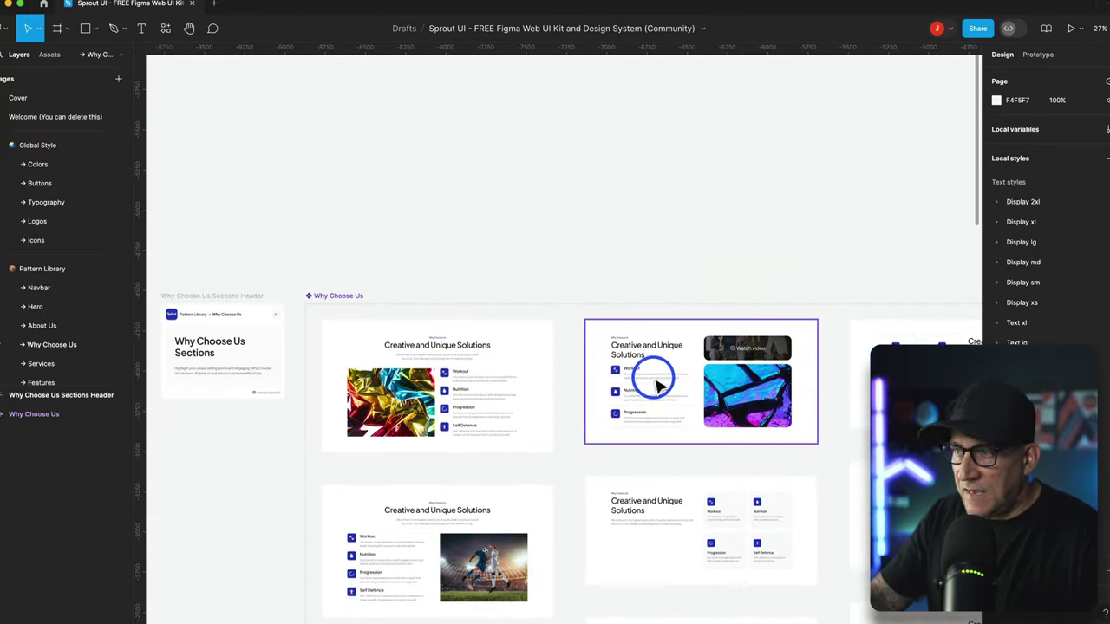
pyautogui.scroll(-10, 652, 381)
pyautogui.scroll(-8, 652, 381)
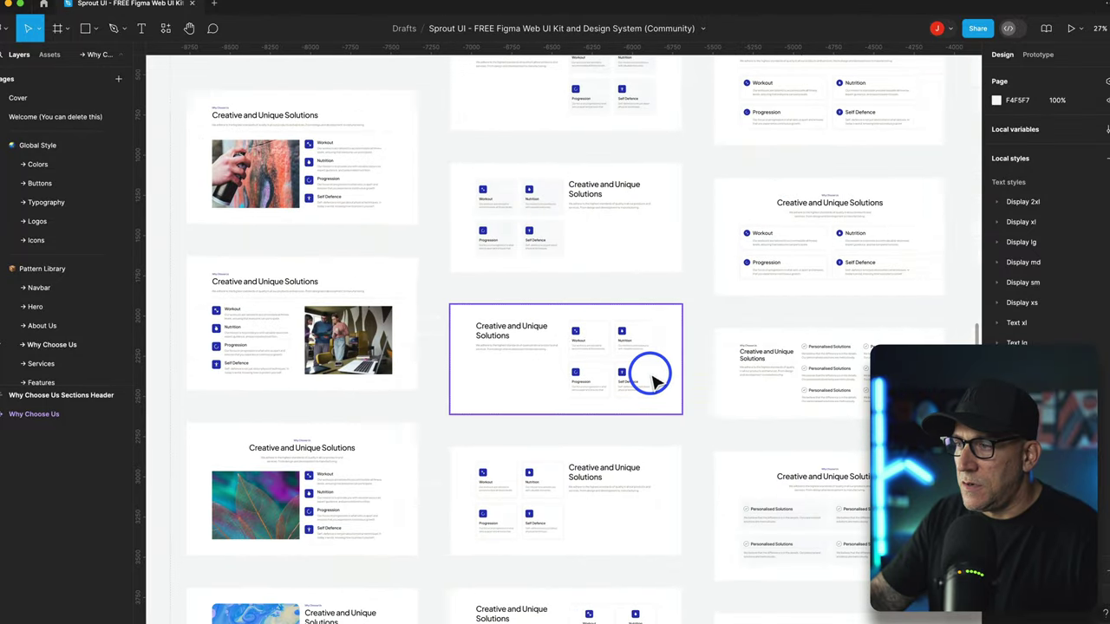
pyautogui.hscroll(3, 735, 380)
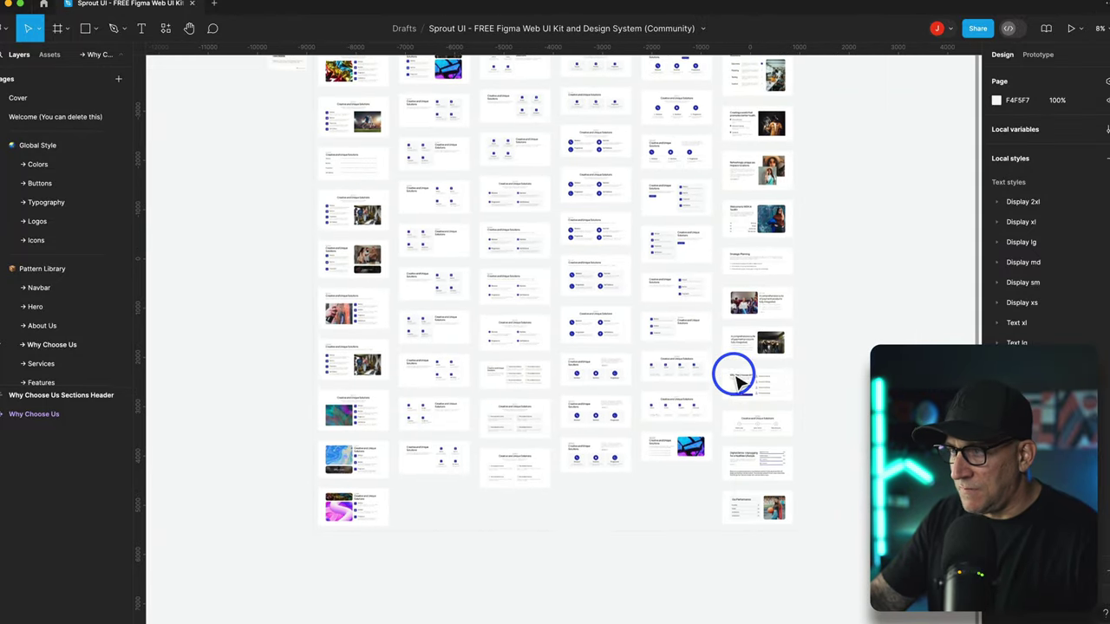
pyautogui.scroll(3, 733, 372)
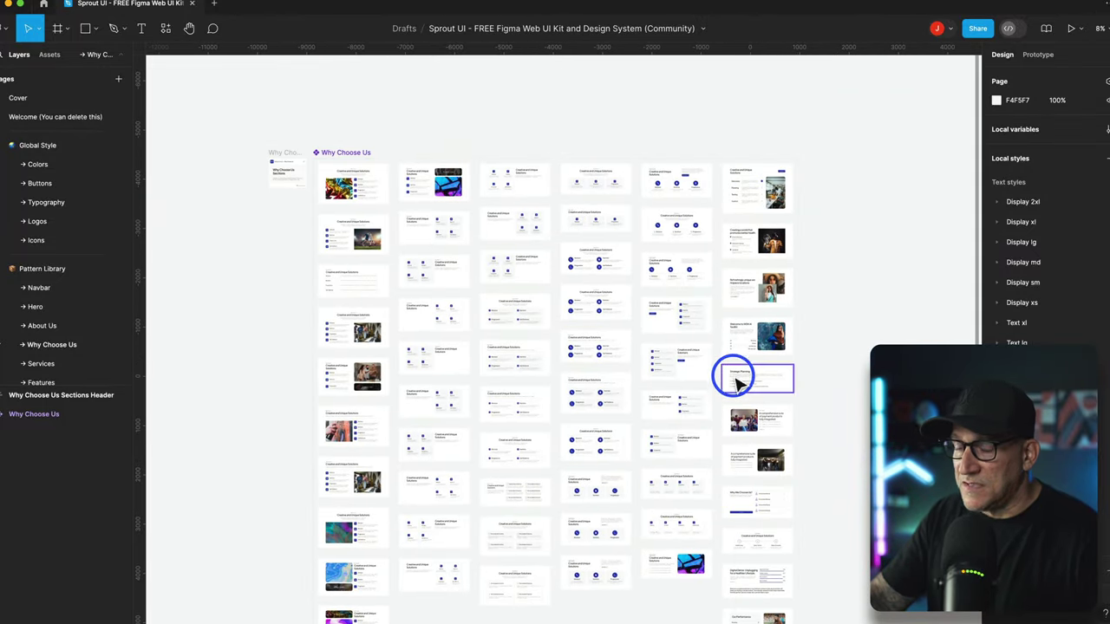
# - Show the Services page with its 'Surpassing Standards' and 'Service Matrix' variants
pyautogui.click(43, 364)
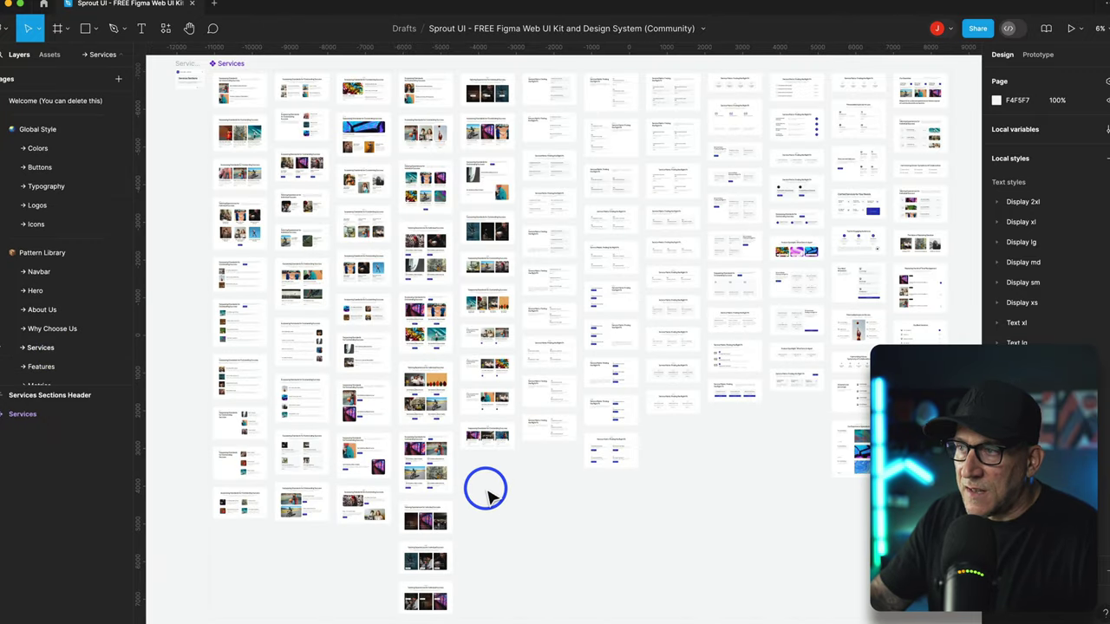
pyautogui.scroll(10, 407, 473)
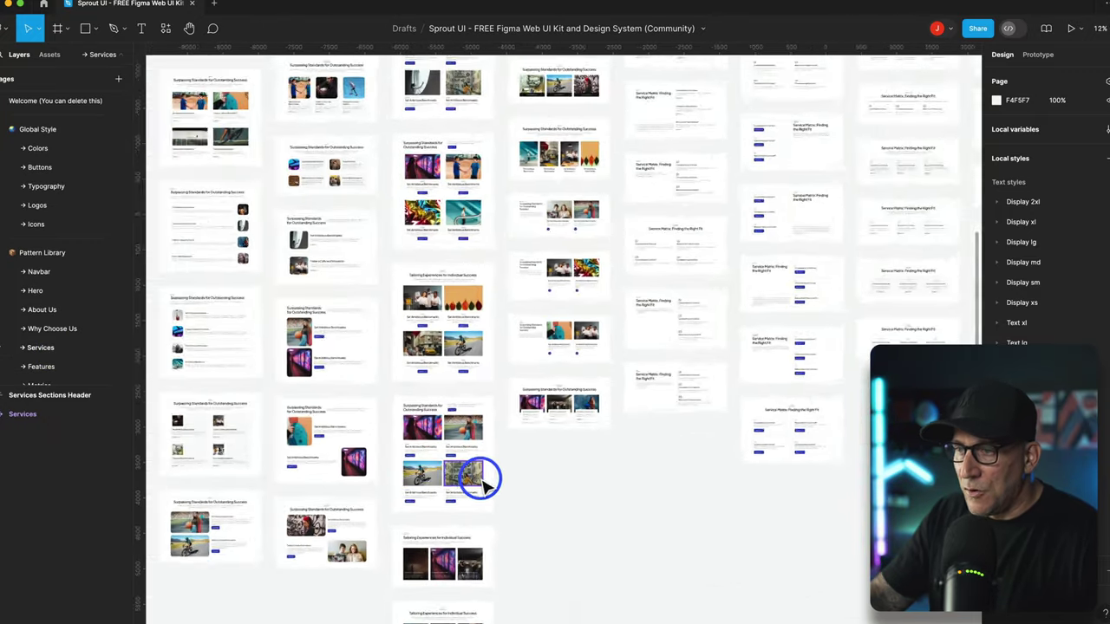
pyautogui.scroll(-10, 548, 485)
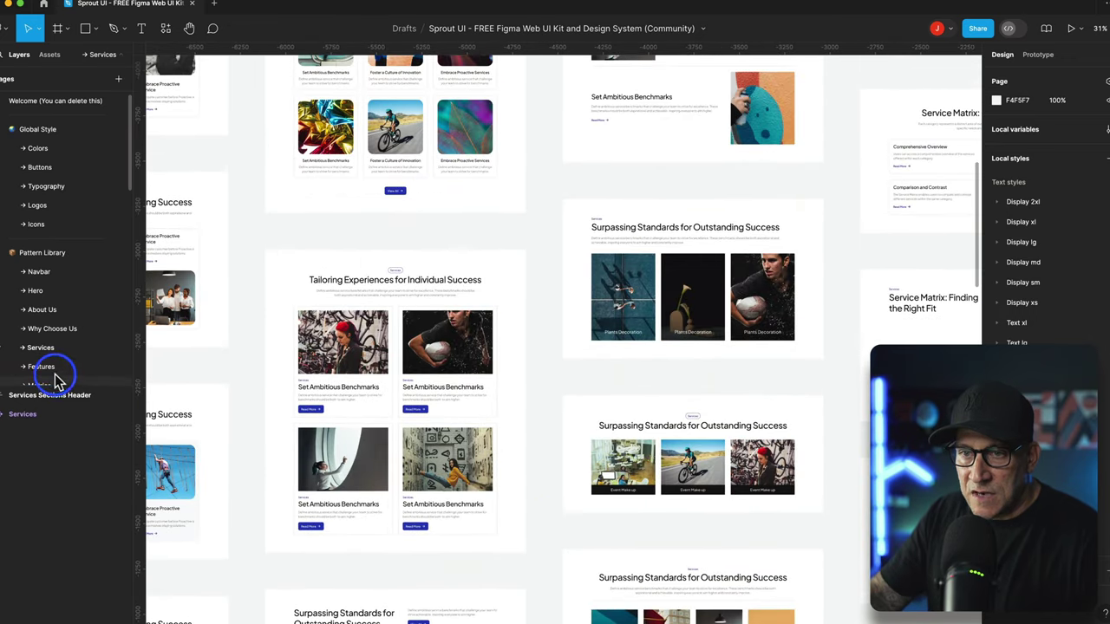
# - Pan across the Features page's 'Taking Your Goals to New Heights' section variants
pyautogui.click(78, 368)
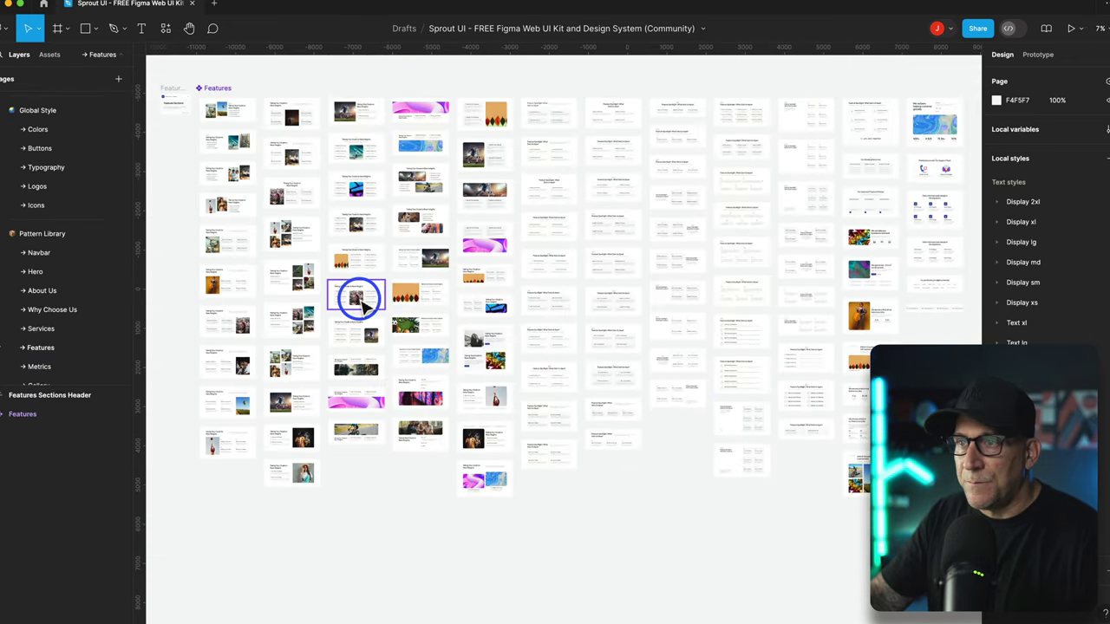
pyautogui.scroll(6, 355, 299)
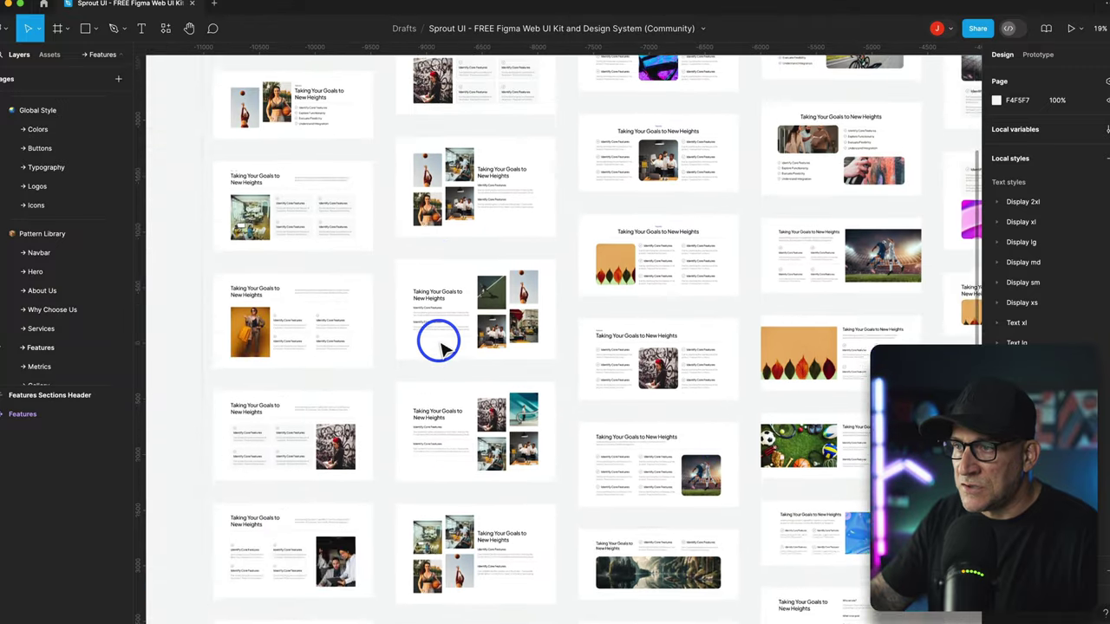
pyautogui.scroll(5, 439, 345)
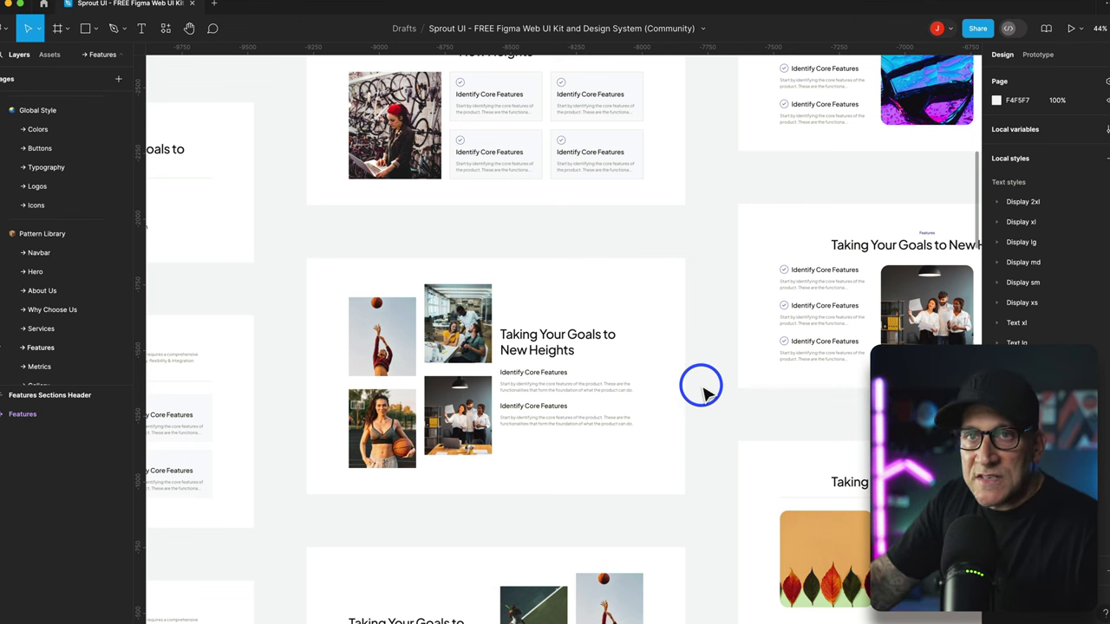
pyautogui.scroll(-5, 704, 390)
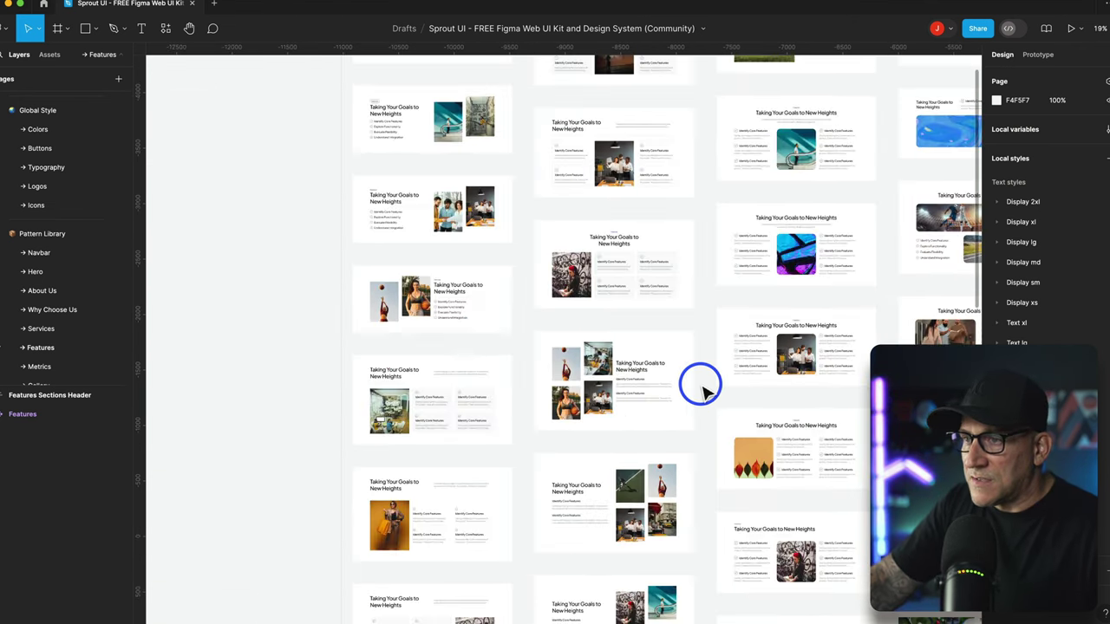
pyautogui.scroll(4, 704, 390)
pyautogui.scroll(-2, 697, 379)
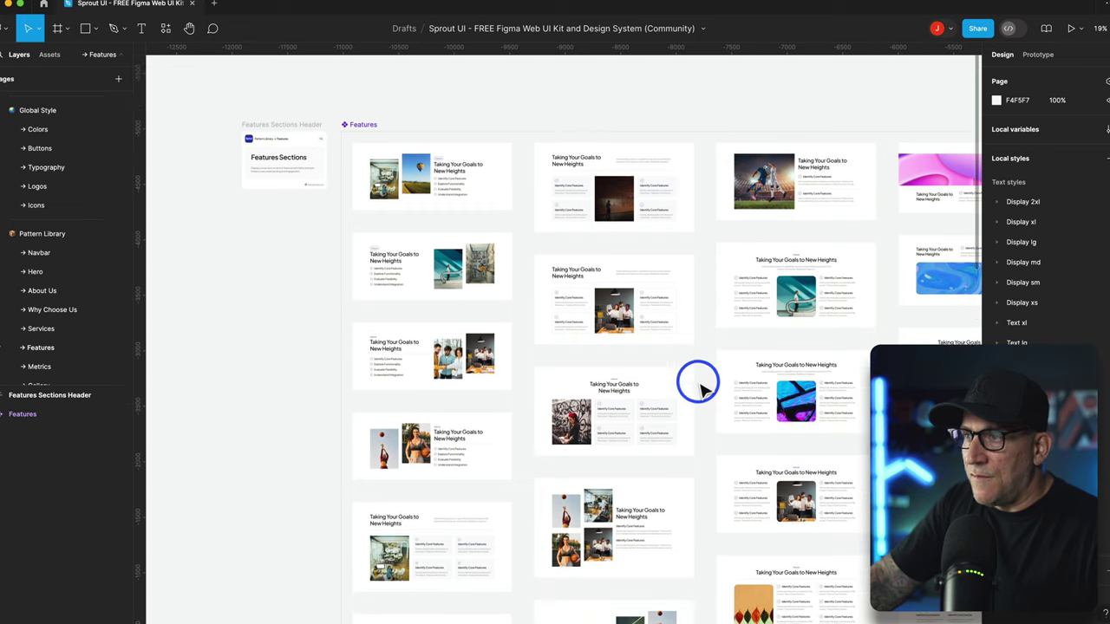
pyautogui.hscroll(3, 694, 373)
pyautogui.scroll(-2, 676, 372)
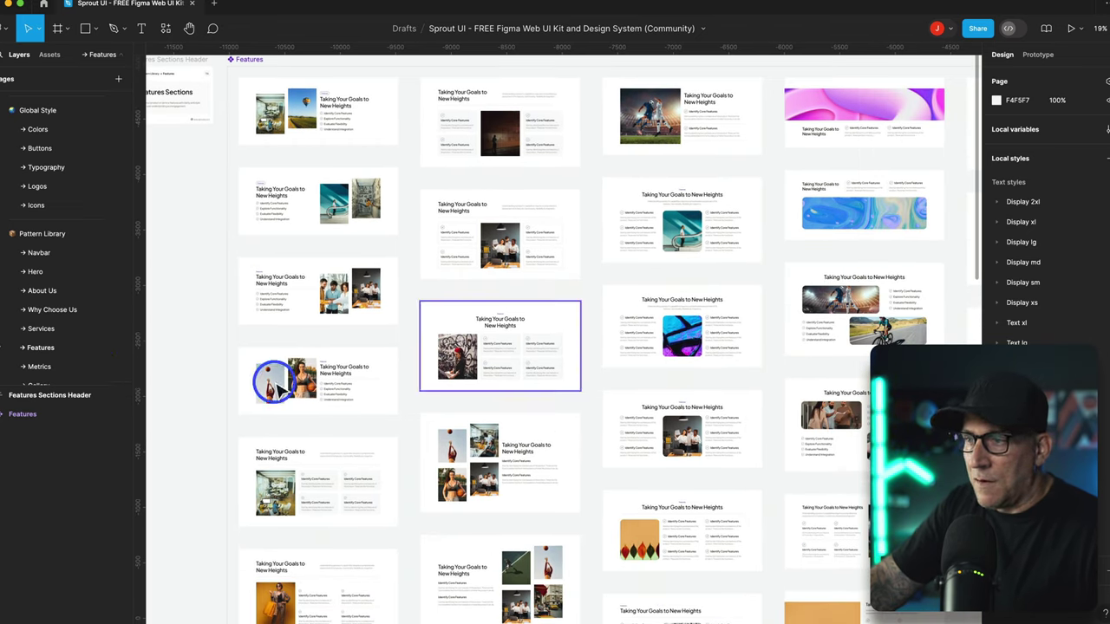
# - Zoom into the Metrics section variants
pyautogui.click(38, 365)
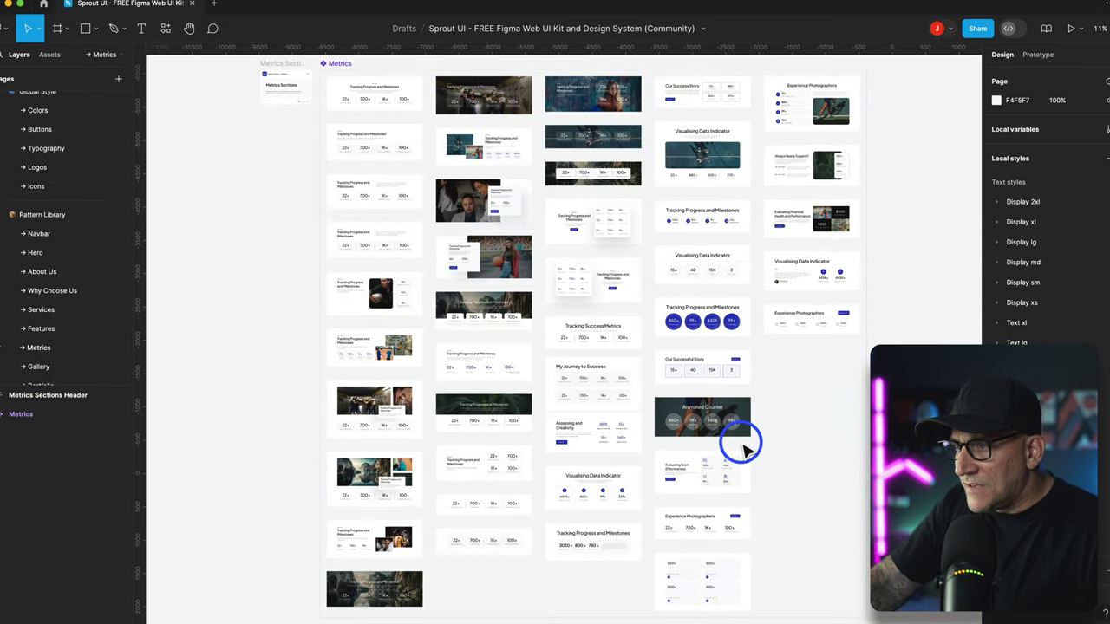
pyautogui.scroll(1, 738, 440)
pyautogui.scroll(3, 624, 440)
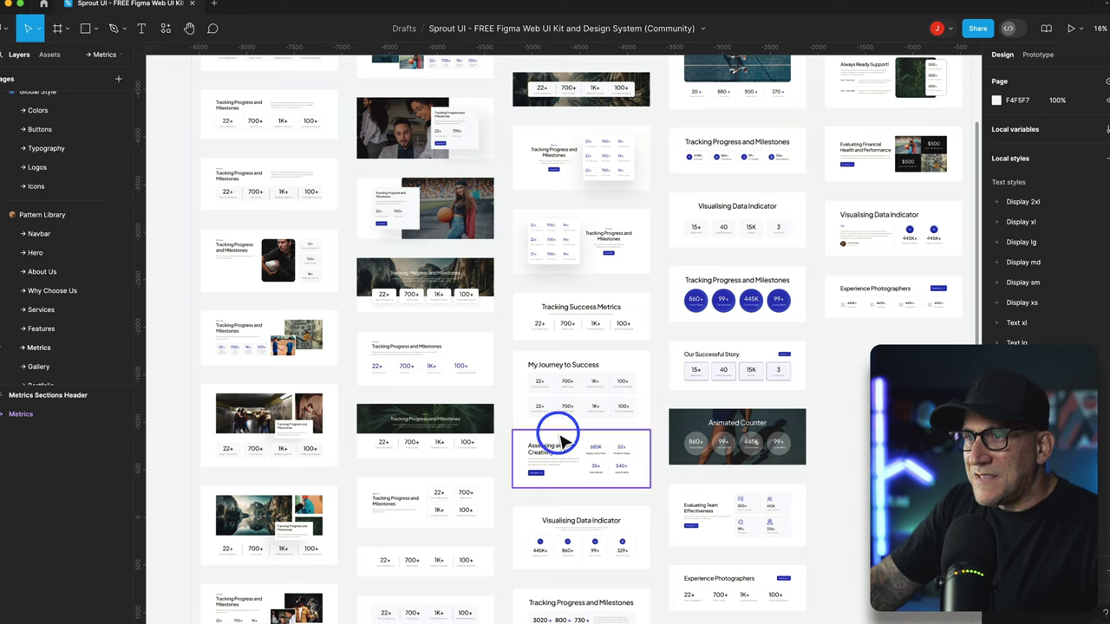
pyautogui.scroll(5, 512, 425)
pyautogui.scroll(2, 429, 396)
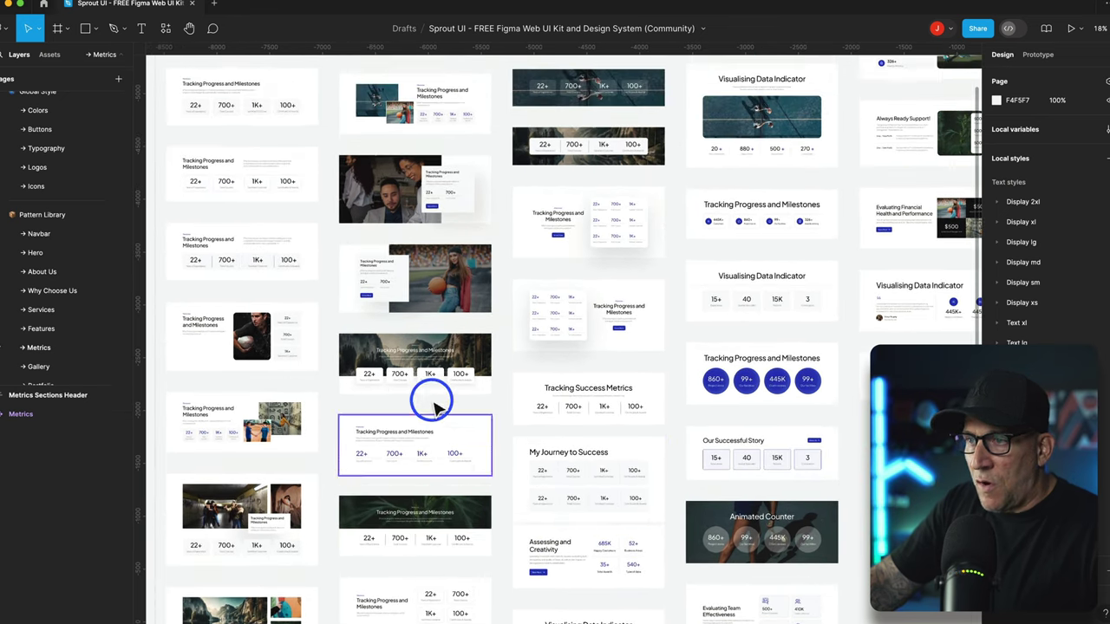
pyautogui.scroll(5, 409, 384)
pyautogui.scroll(2, 421, 401)
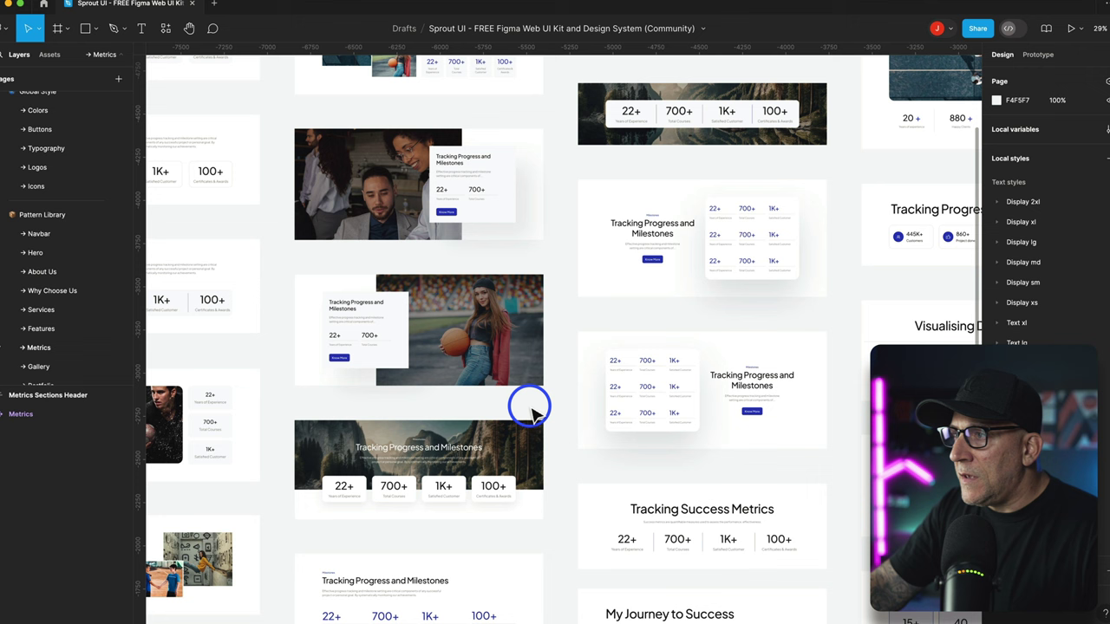
pyautogui.scroll(1, 562, 423)
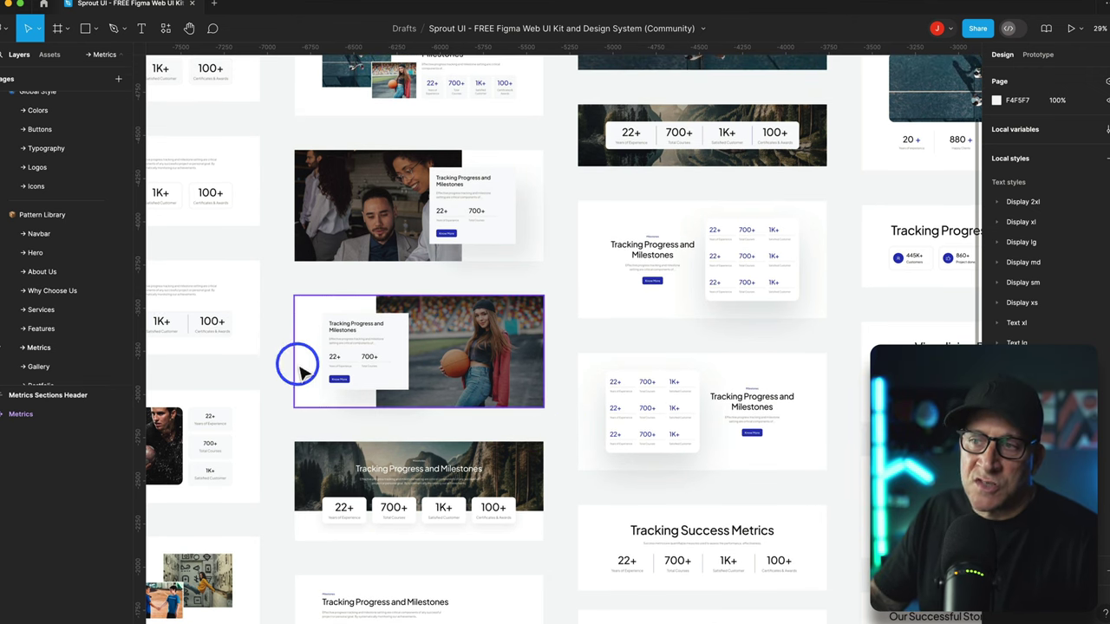
pyautogui.scroll(3, 410, 385)
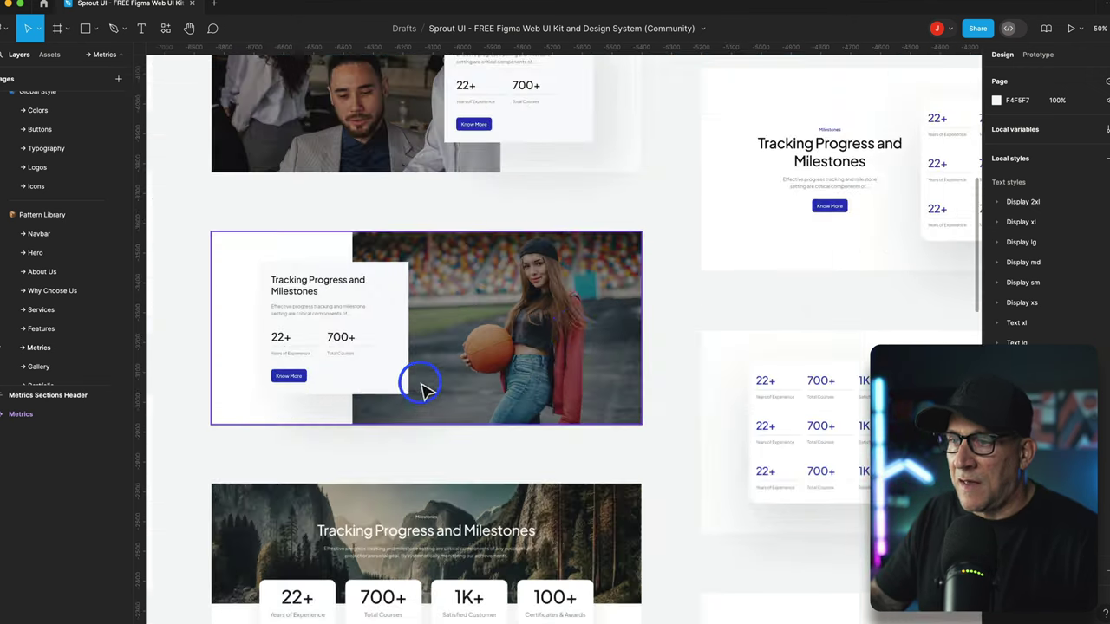
# - Select the basketball Metrics - 14 frame, zoom out, and move to the Gallery page
pyautogui.click(572, 334)
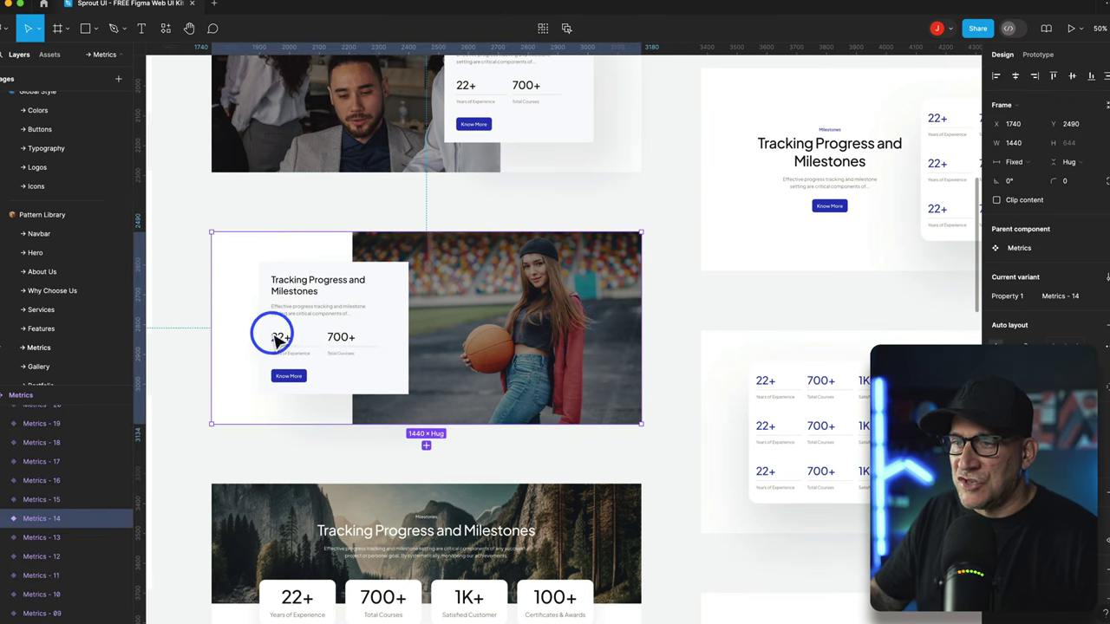
pyautogui.scroll(-3, 627, 379)
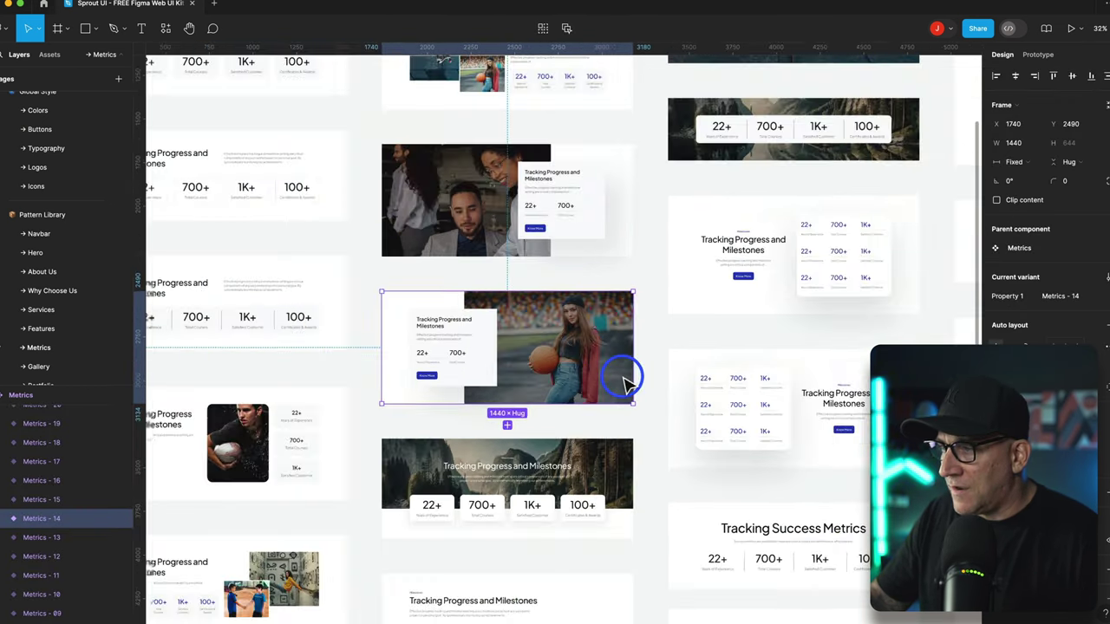
pyautogui.scroll(-5, 727, 395)
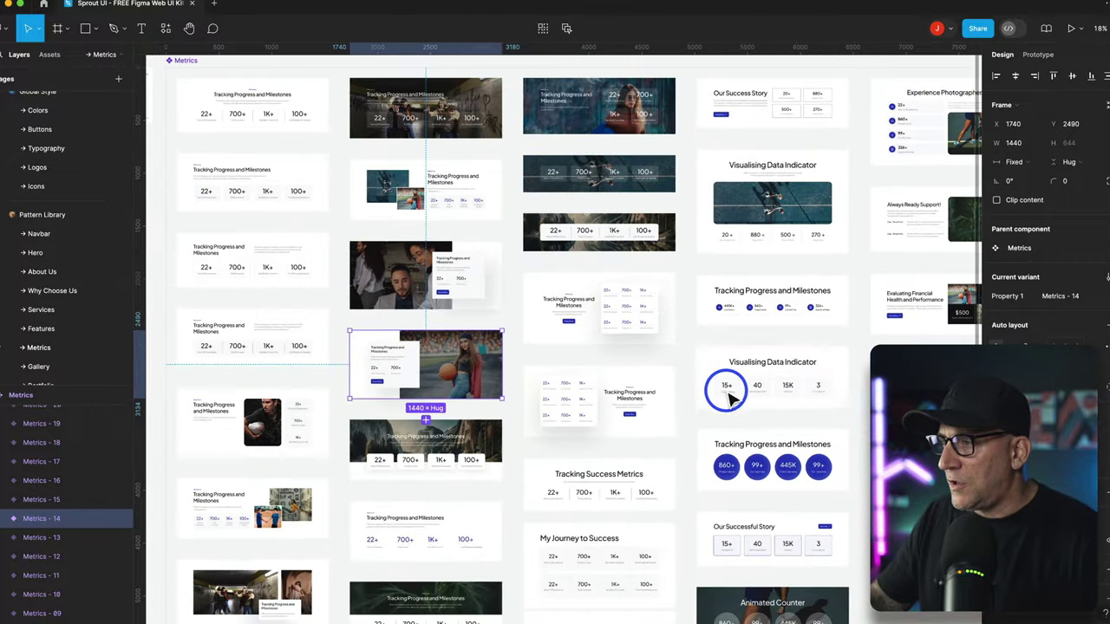
pyautogui.hscroll(3, 727, 395)
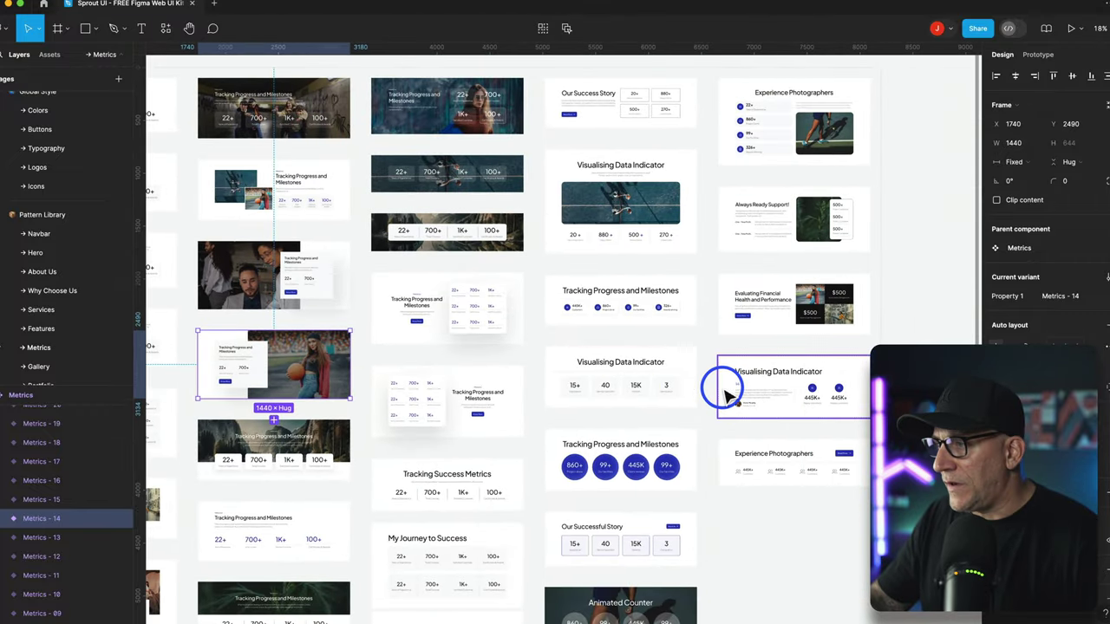
pyautogui.click(52, 366)
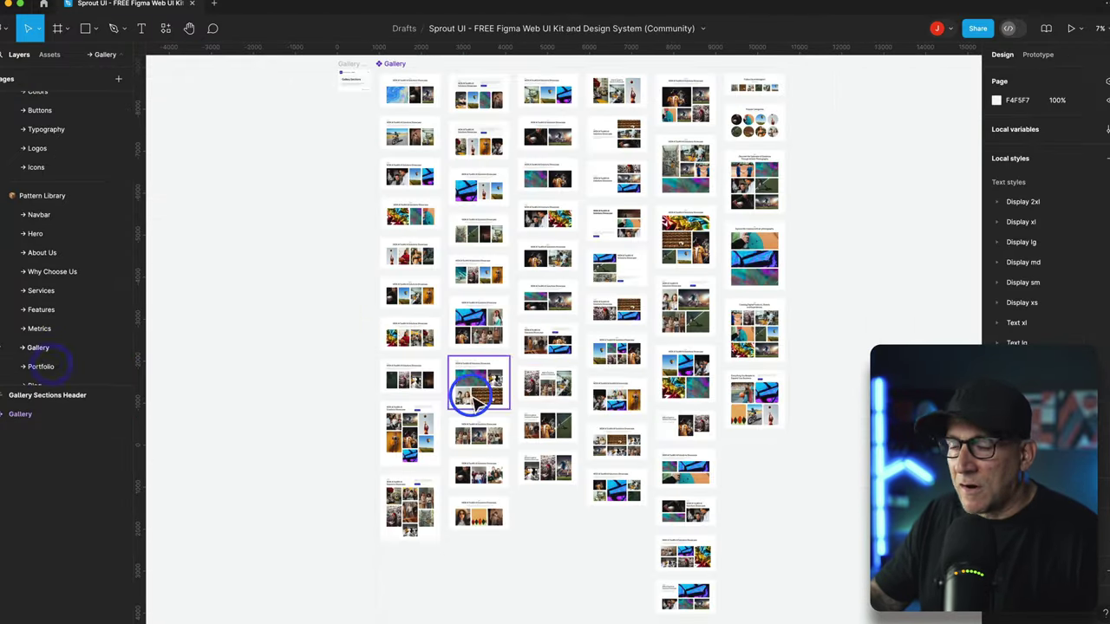
# - Zoom into the Gallery photo section layouts
pyautogui.scroll(3, 639, 404)
pyautogui.scroll(5, 639, 404)
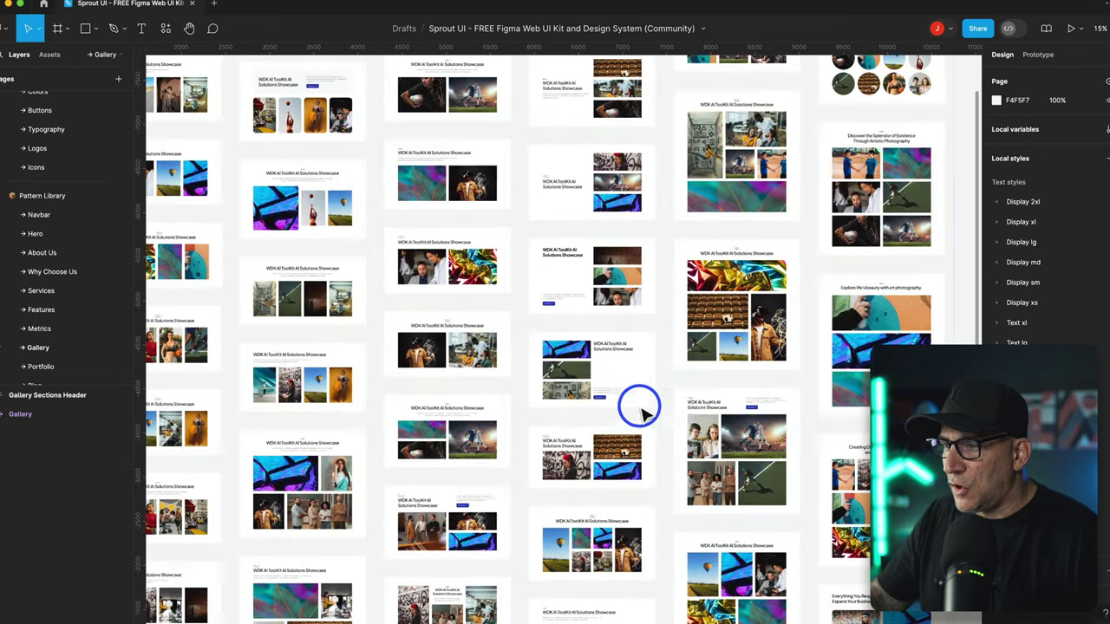
pyautogui.scroll(4, 768, 417)
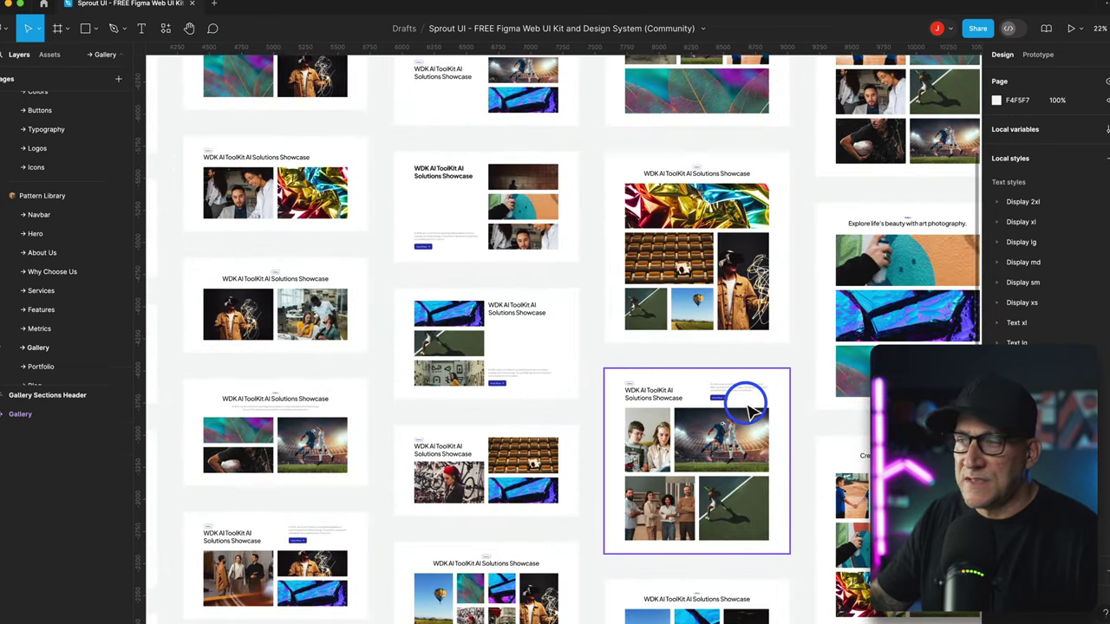
pyautogui.scroll(-5, 745, 404)
# - Pan across the Portfolio page's 'WDK AI ToolKit Project Highlights' variants
pyautogui.click(38, 367)
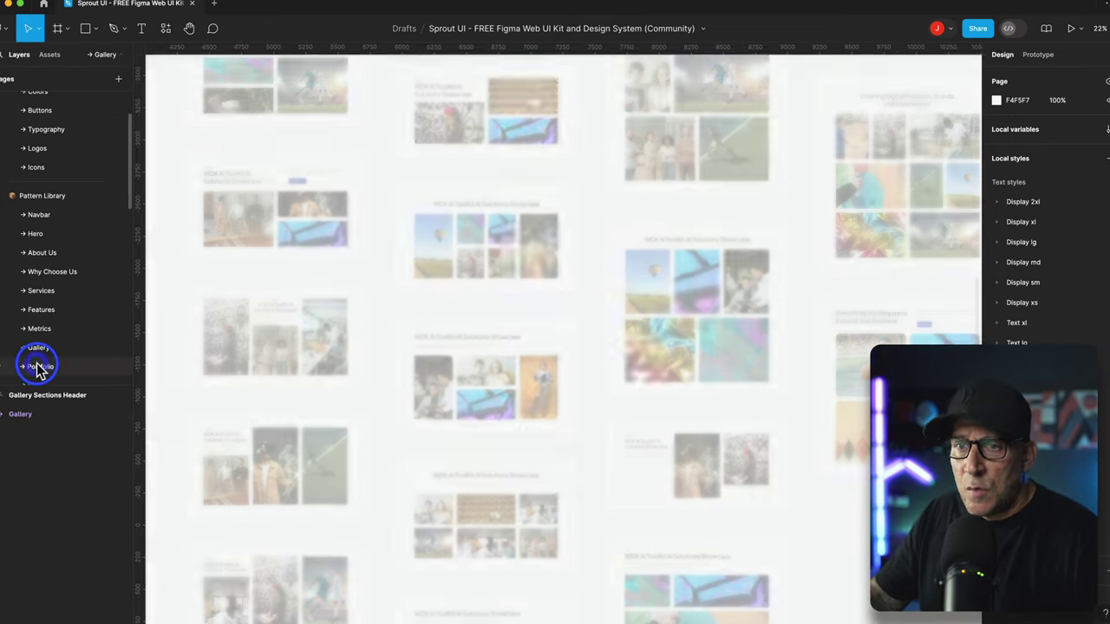
pyautogui.scroll(5, 614, 394)
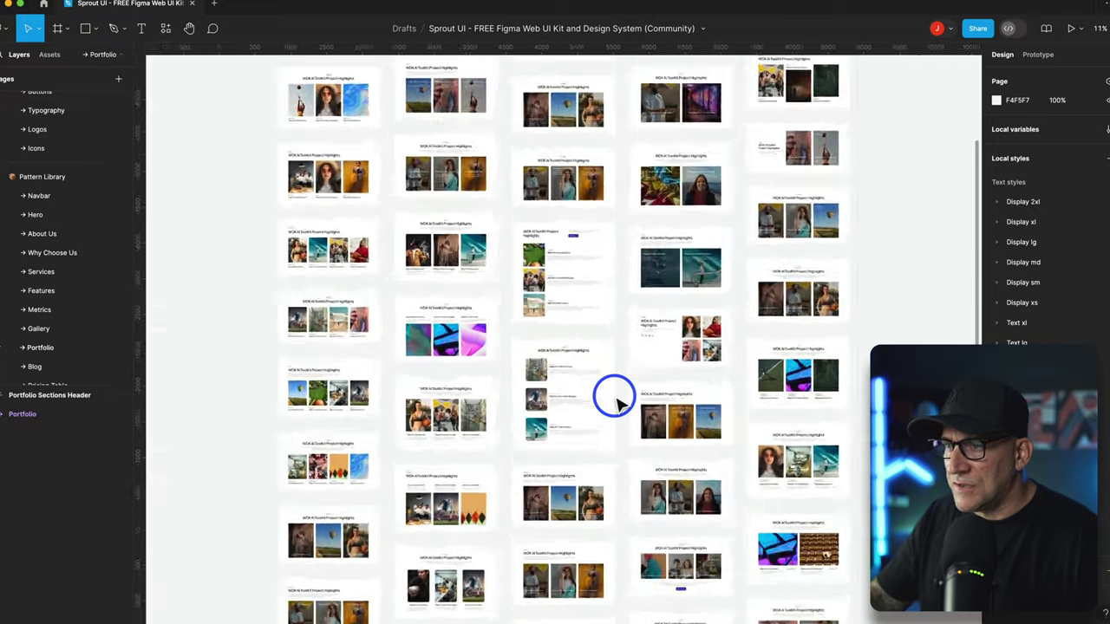
pyautogui.scroll(4, 614, 397)
pyautogui.hscroll(-1, 446, 386)
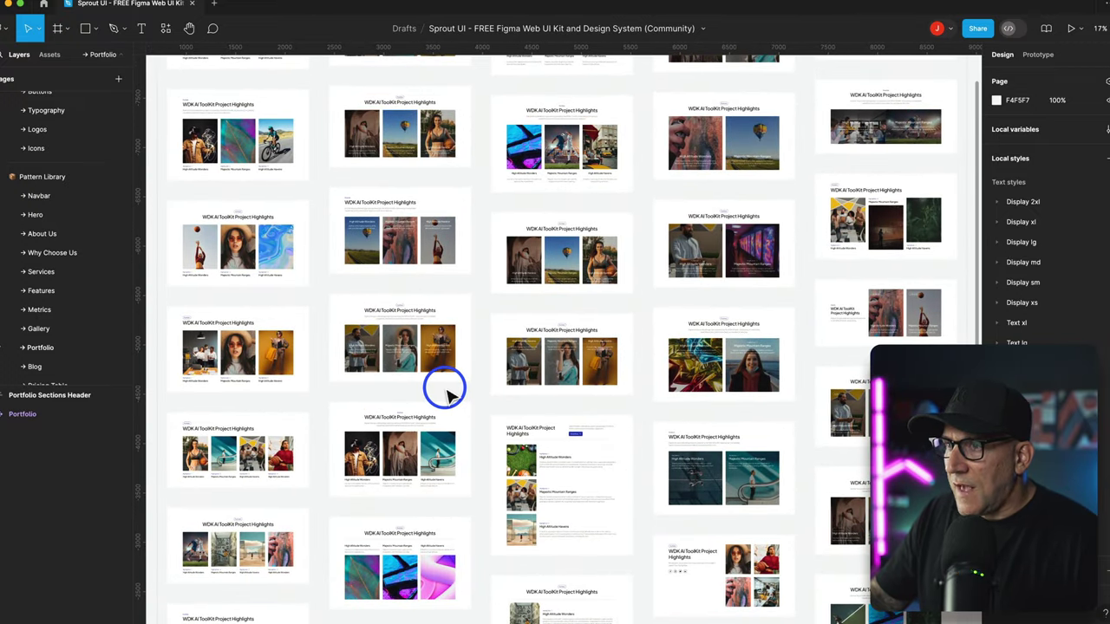
pyautogui.scroll(5, 461, 392)
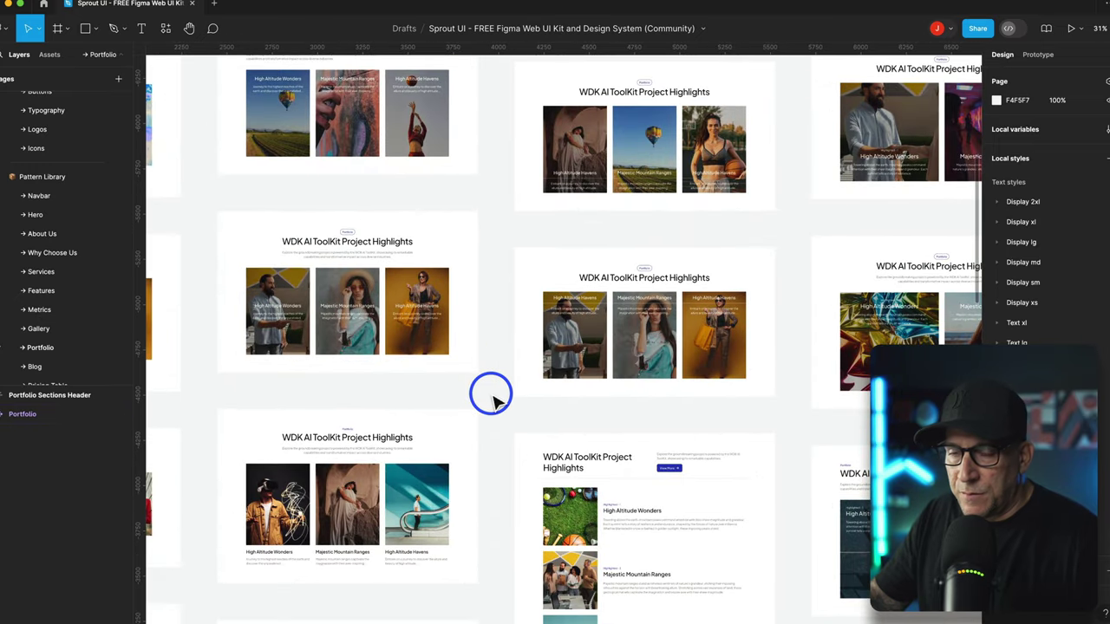
pyautogui.scroll(-5, 493, 399)
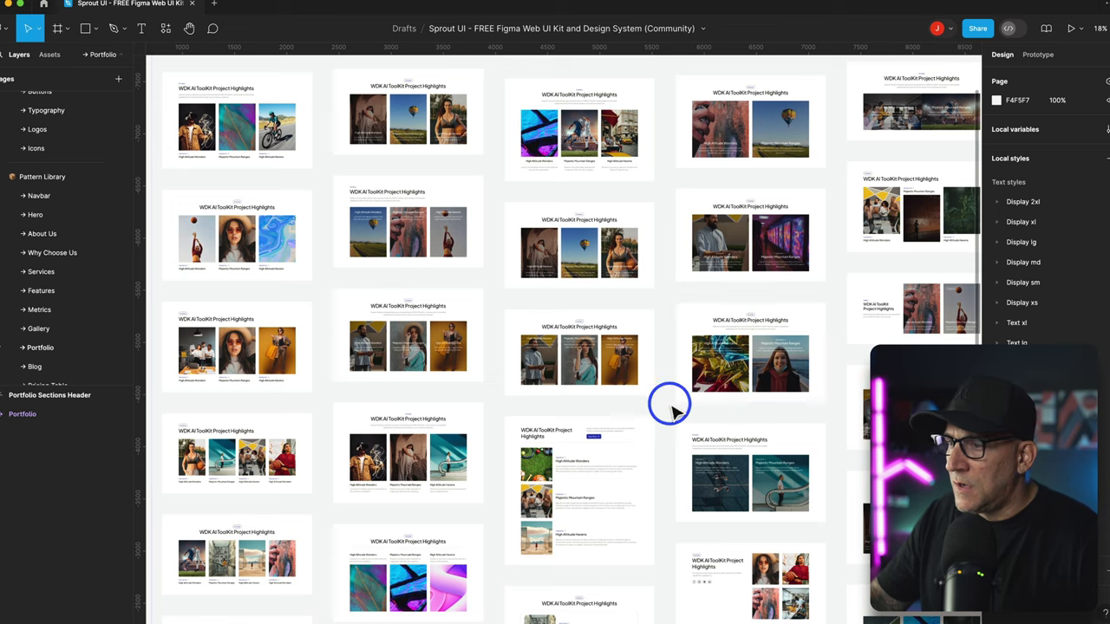
pyautogui.hscroll(4, 664, 404)
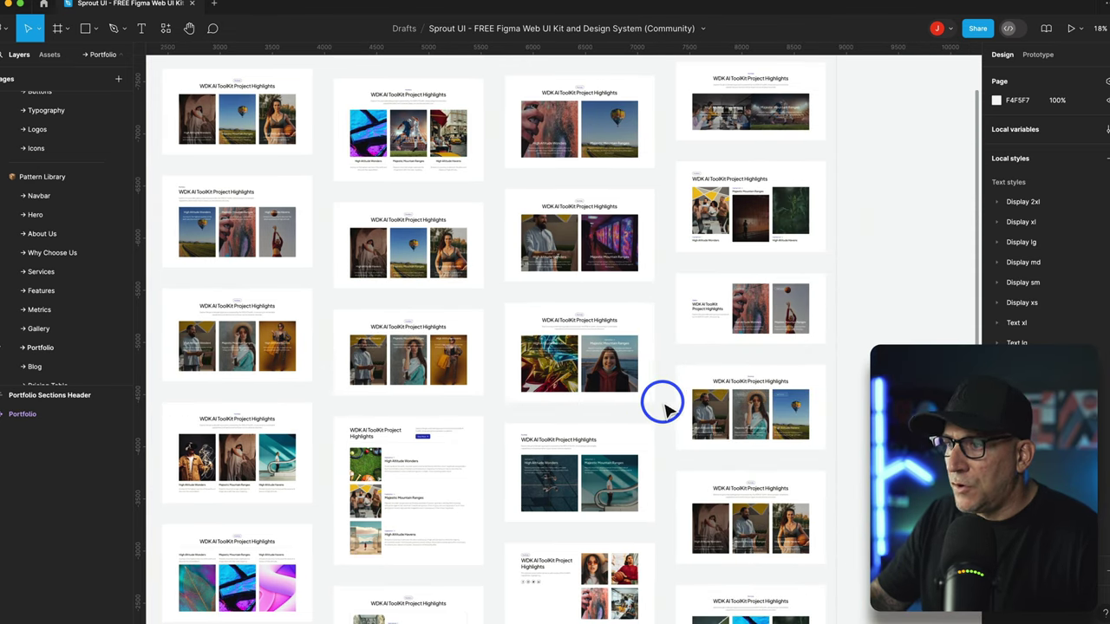
pyautogui.scroll(5, 655, 408)
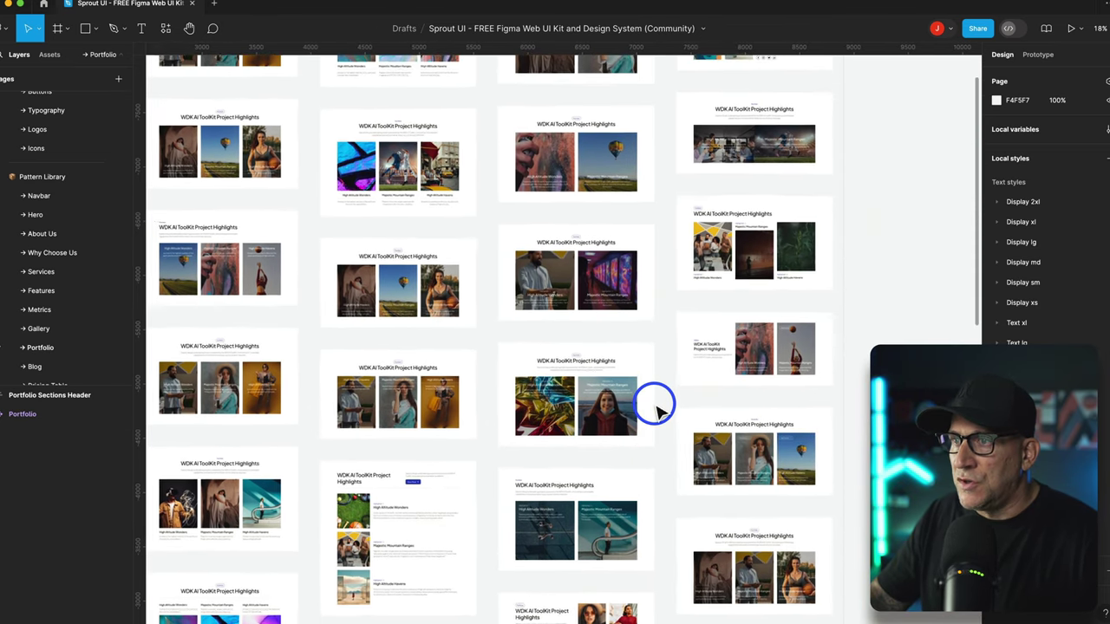
pyautogui.scroll(3, 655, 407)
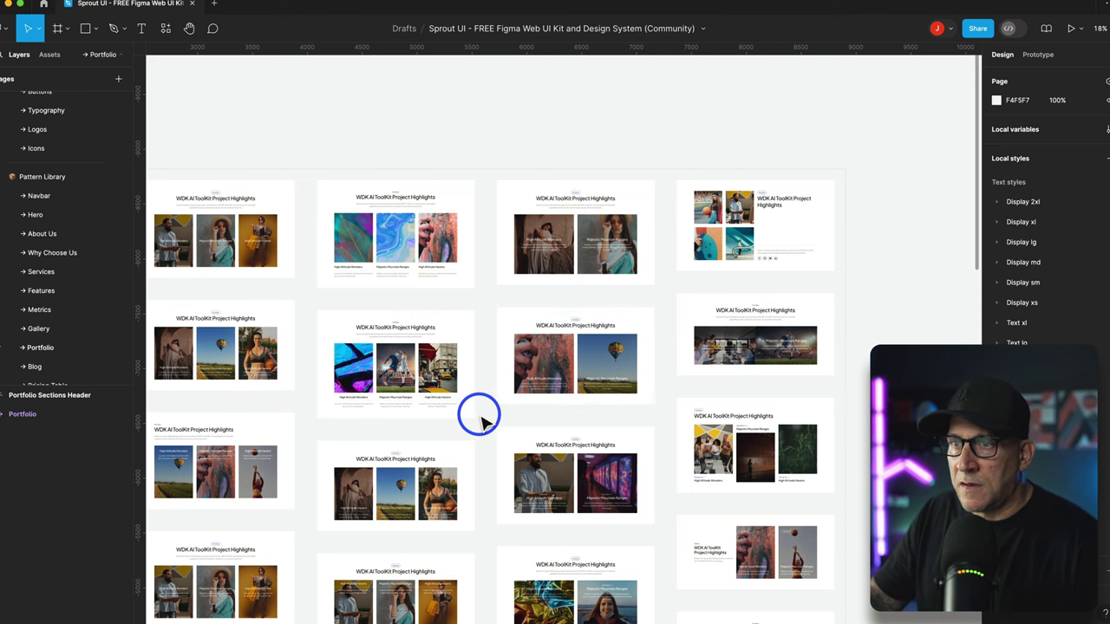
pyautogui.click(40, 373)
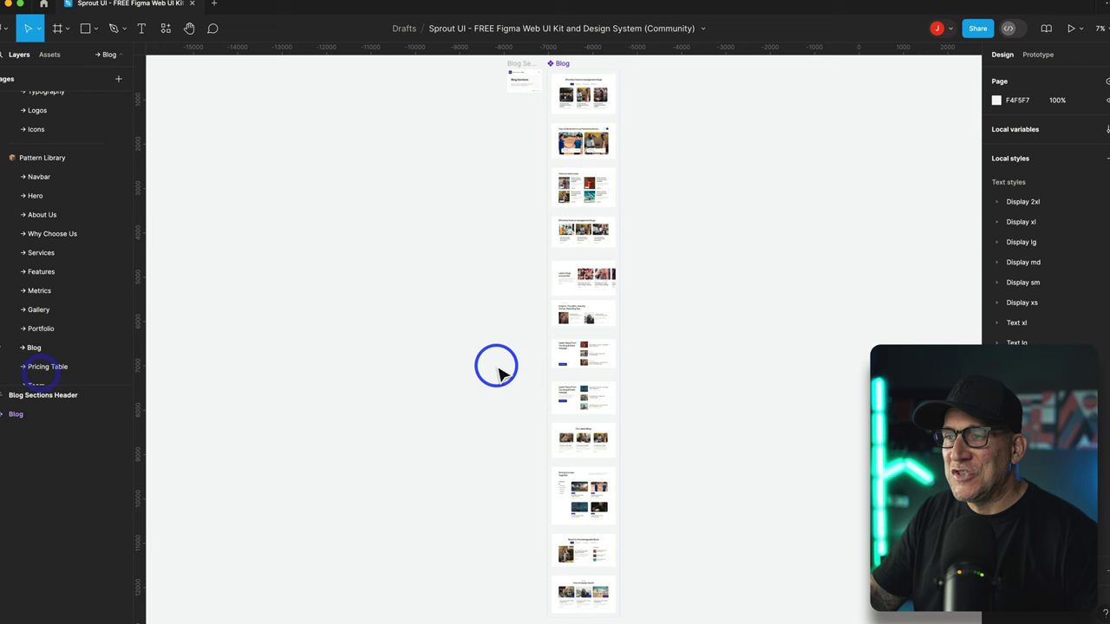
pyautogui.scroll(5, 659, 401)
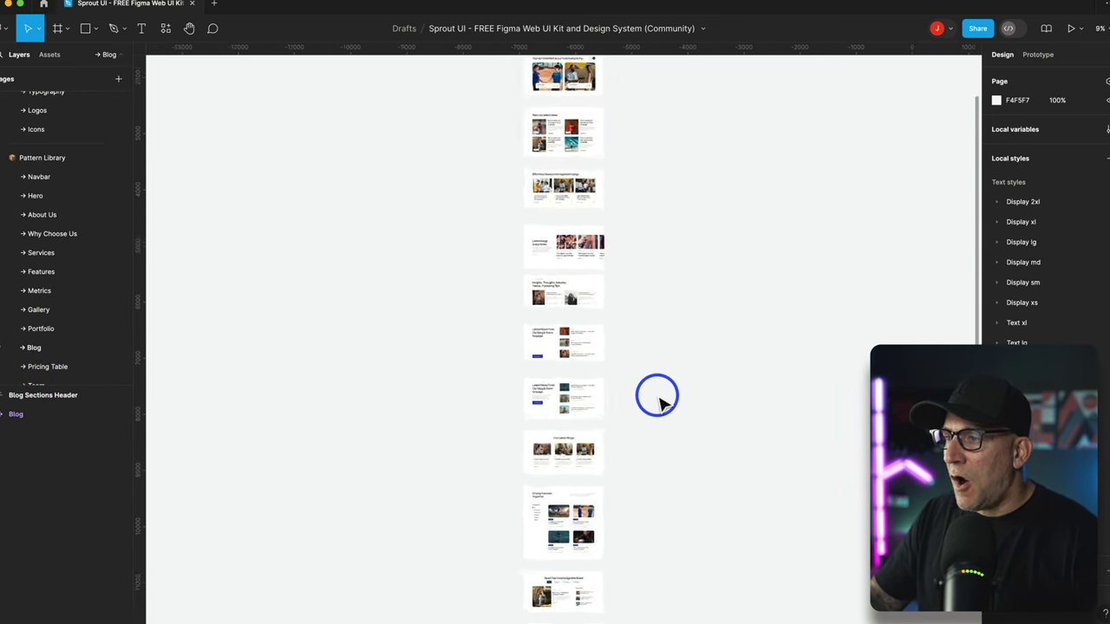
pyautogui.scroll(-3, 480, 397)
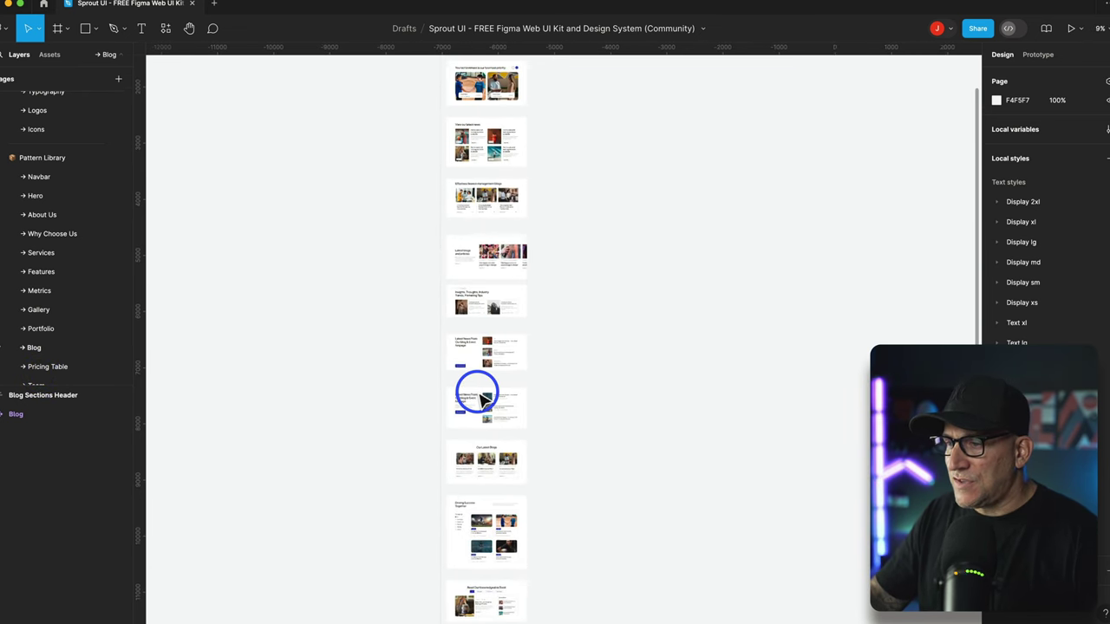
pyautogui.scroll(3, 480, 397)
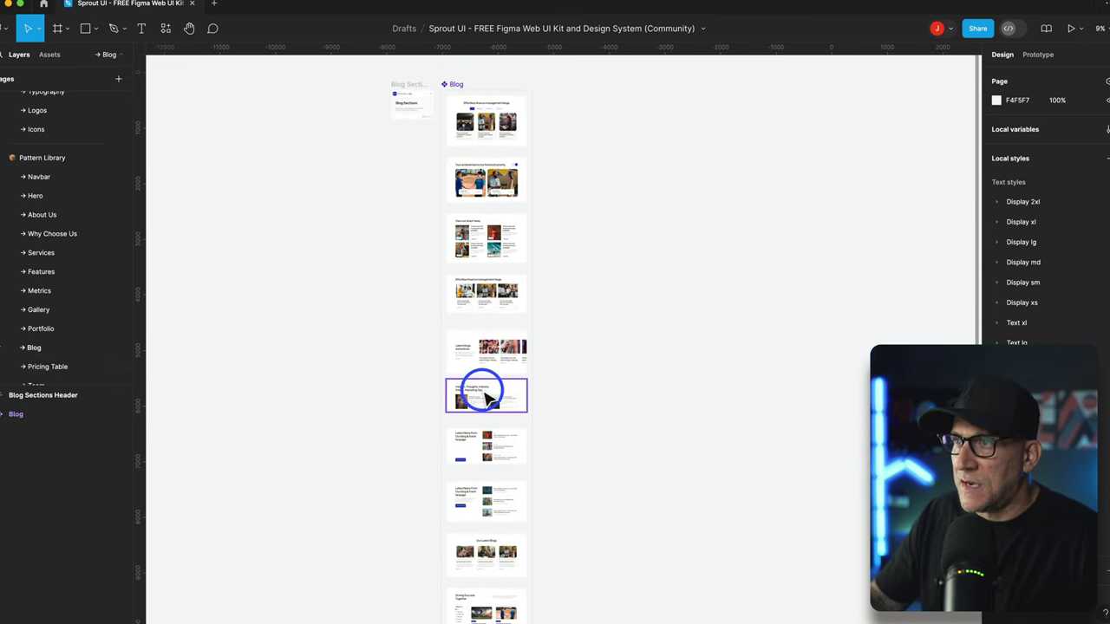
pyautogui.scroll(6, 497, 377)
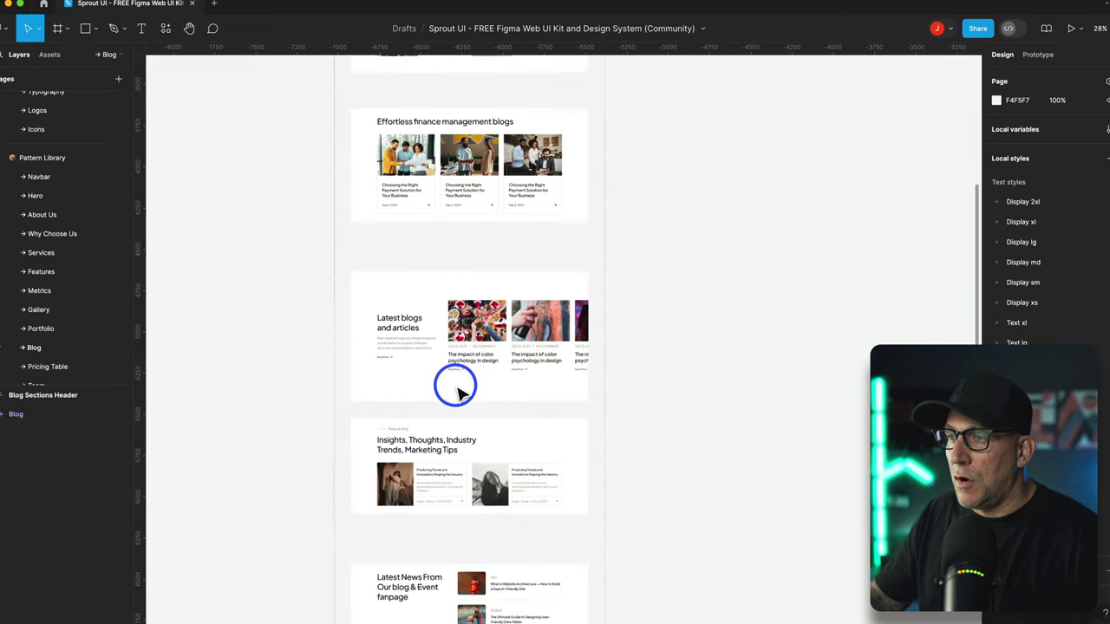
pyautogui.scroll(2, 455, 386)
pyautogui.scroll(-5, 485, 390)
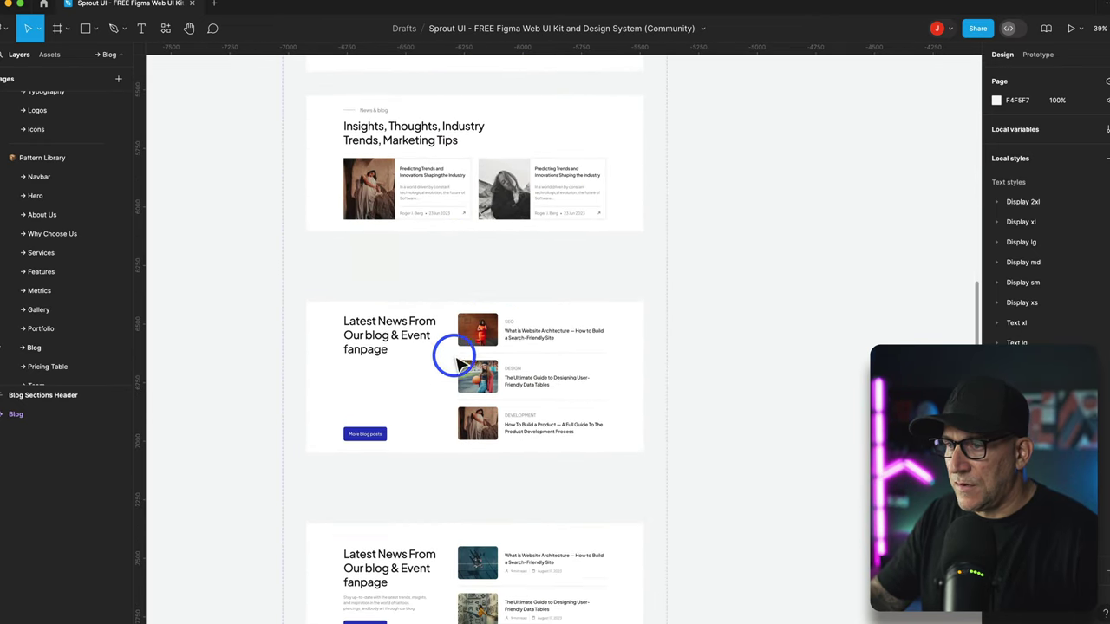
pyautogui.scroll(-3, 499, 364)
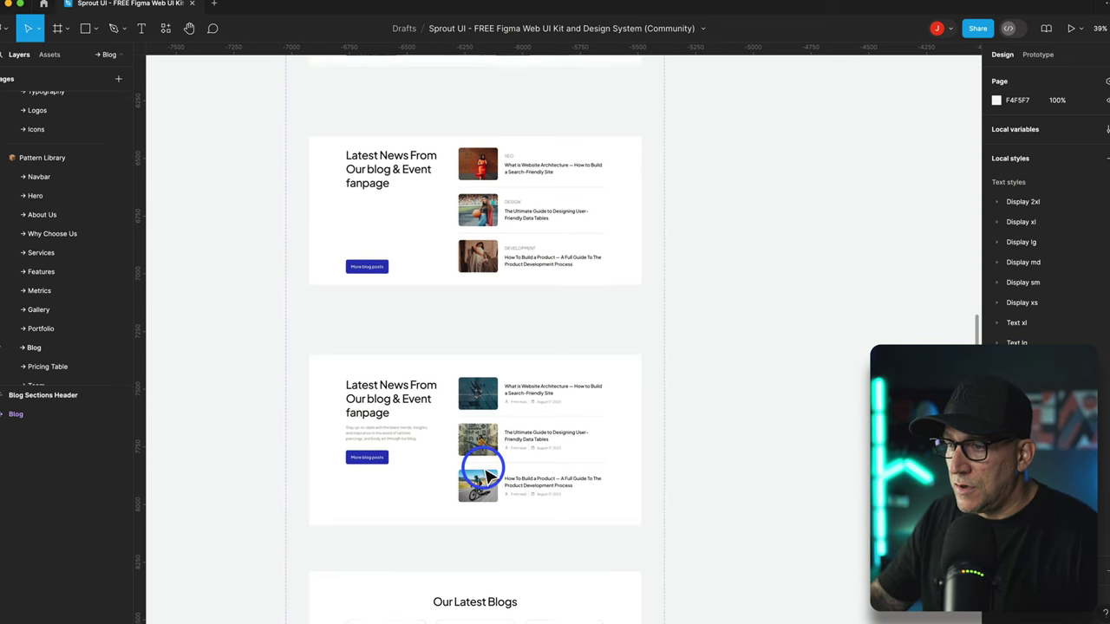
pyautogui.scroll(5, 508, 482)
pyautogui.scroll(-3, 508, 465)
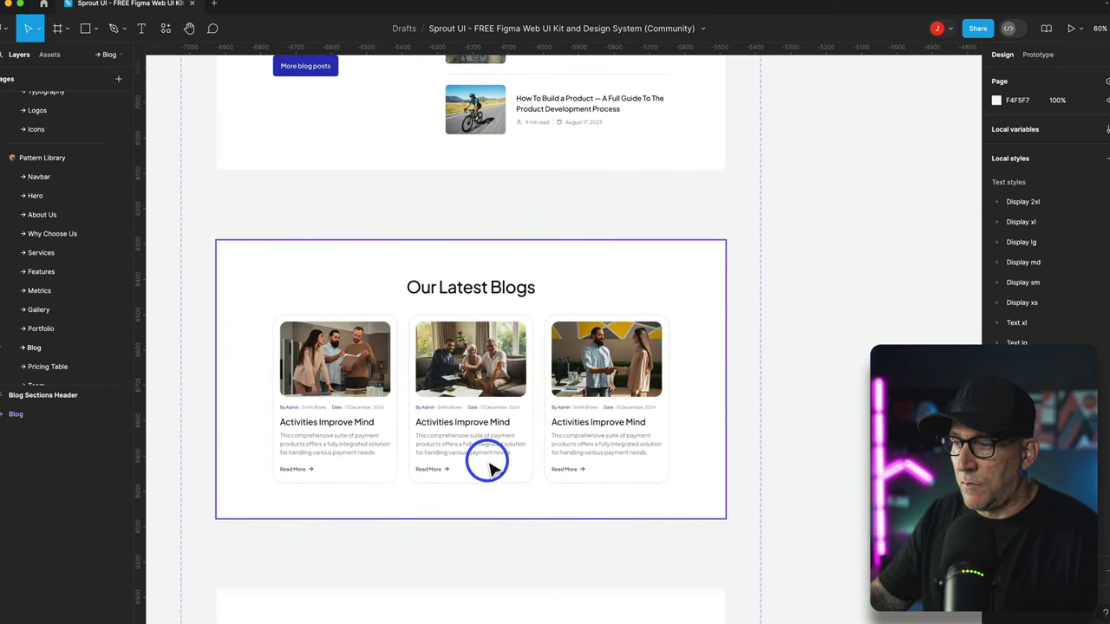
# - Jump to the Pricing Table section variants and pan across their frames
pyautogui.click(55, 373)
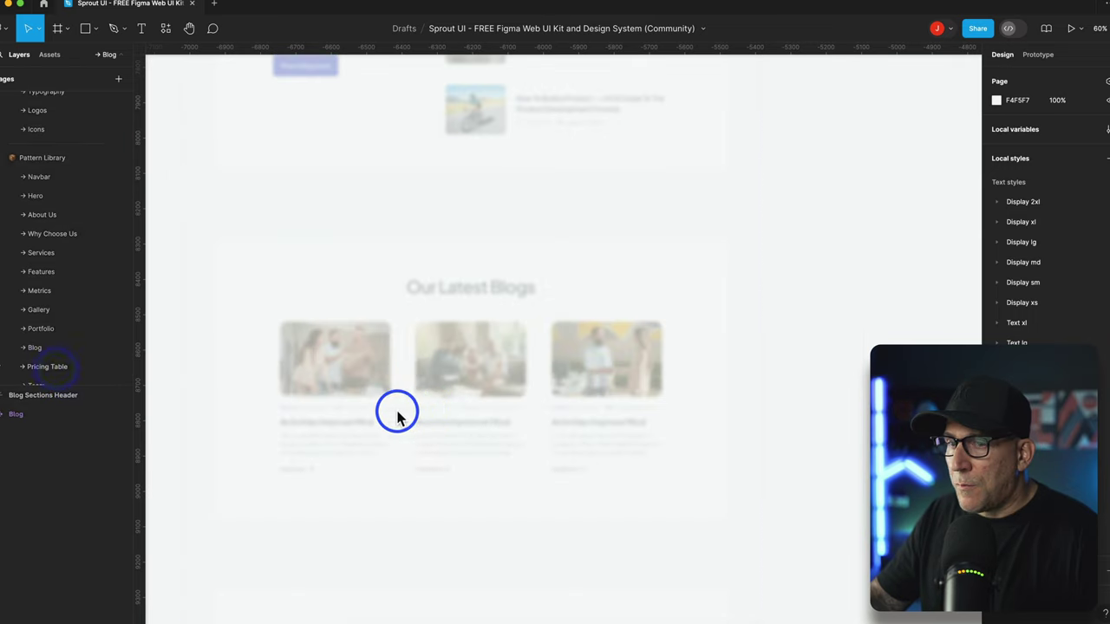
pyautogui.scroll(3, 414, 396)
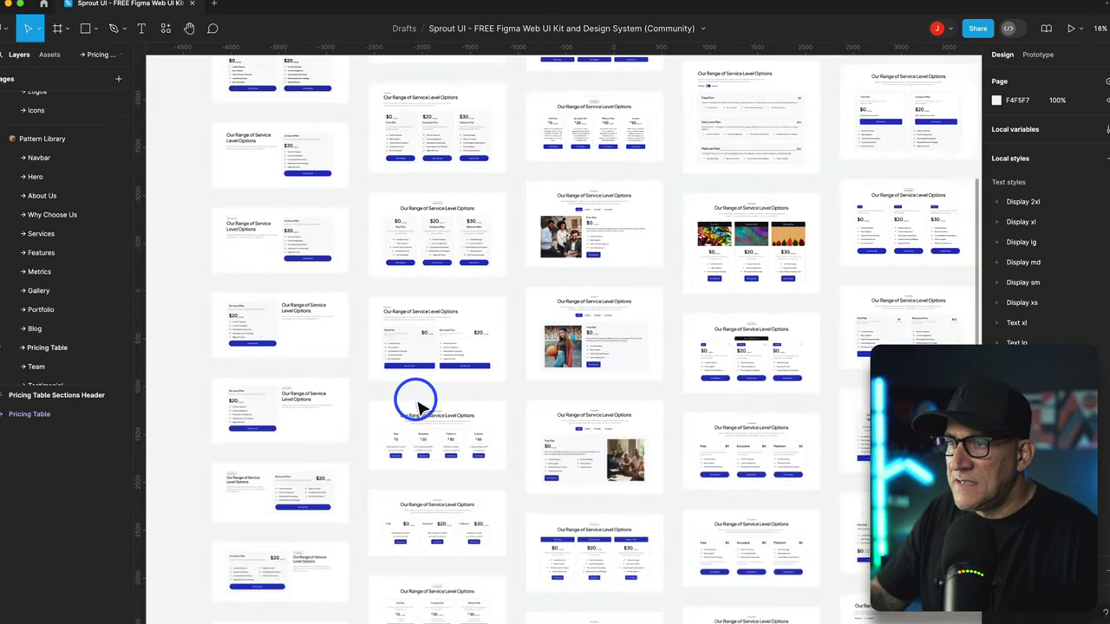
pyautogui.scroll(4, 501, 418)
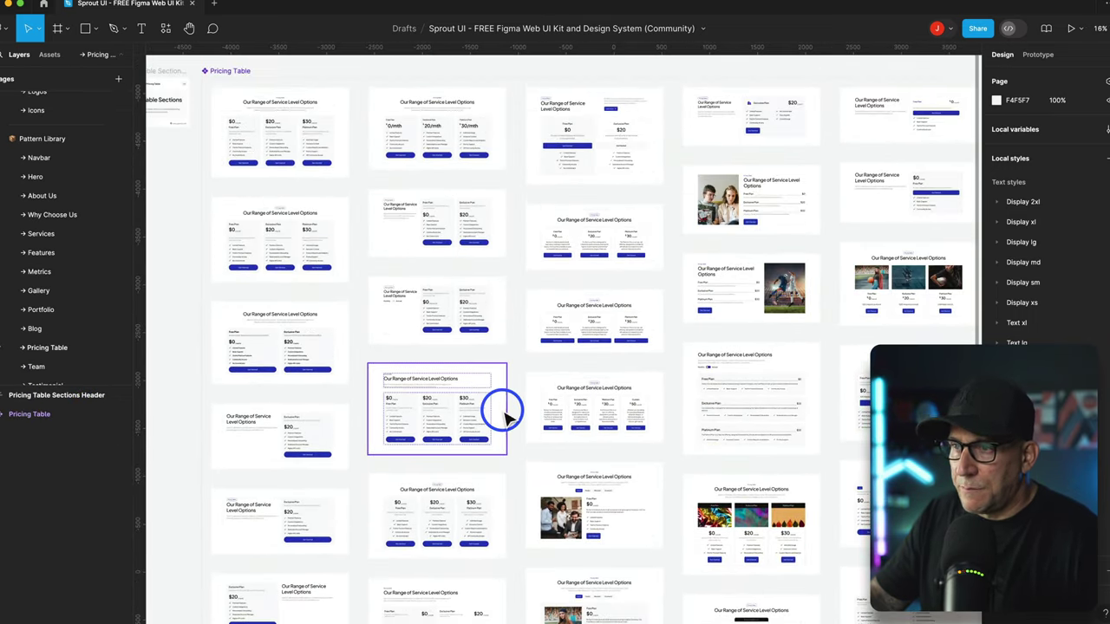
pyautogui.scroll(-2, 503, 416)
pyautogui.hscroll(5, 685, 399)
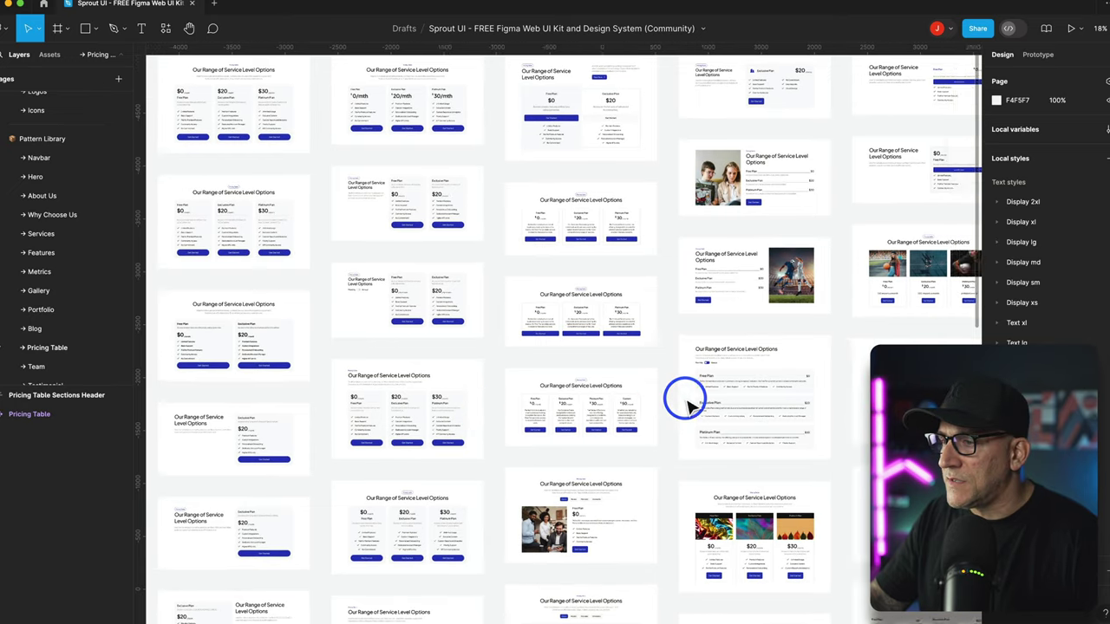
pyautogui.hscroll(3, 685, 400)
pyautogui.scroll(3, 641, 414)
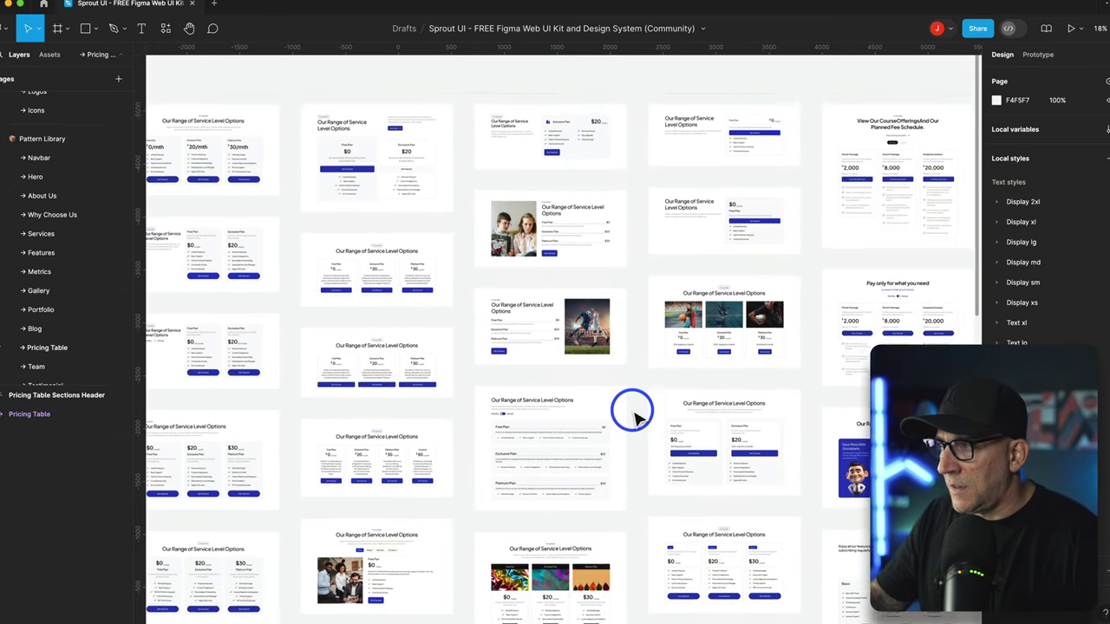
pyautogui.scroll(-6, 633, 416)
pyautogui.scroll(-4, 631, 418)
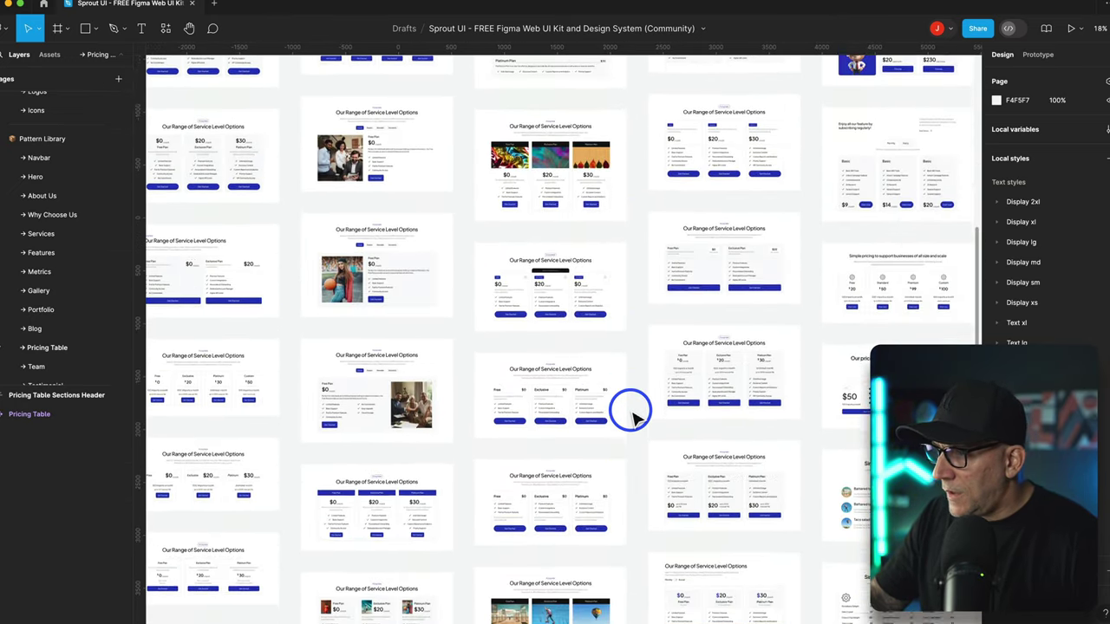
pyautogui.scroll(-5, 631, 418)
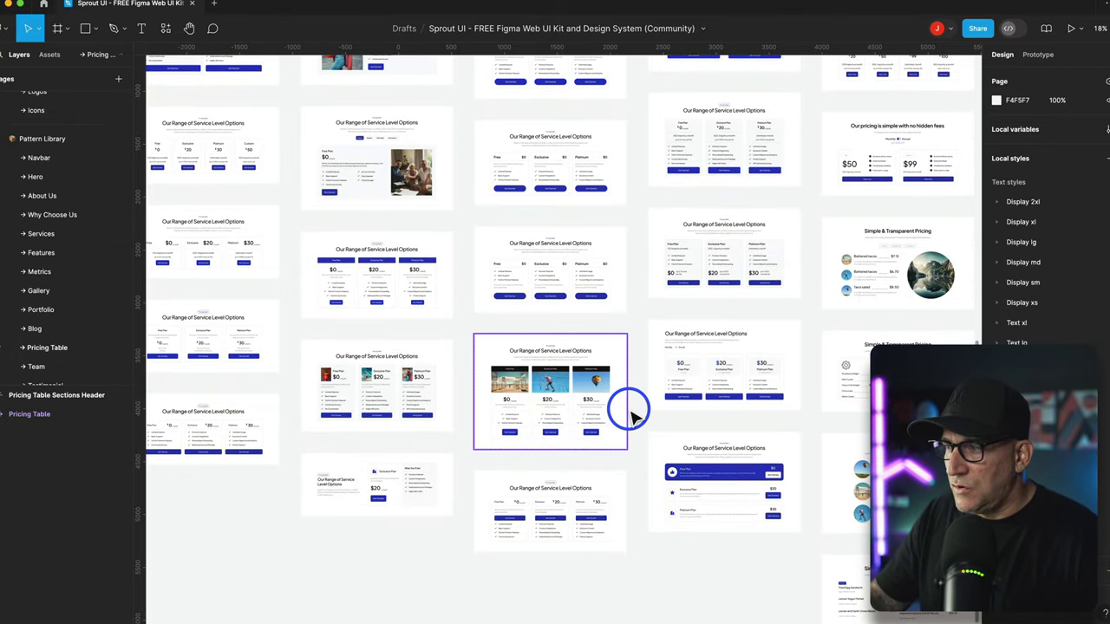
pyautogui.hscroll(2, 631, 414)
pyautogui.hscroll(-3, 450, 429)
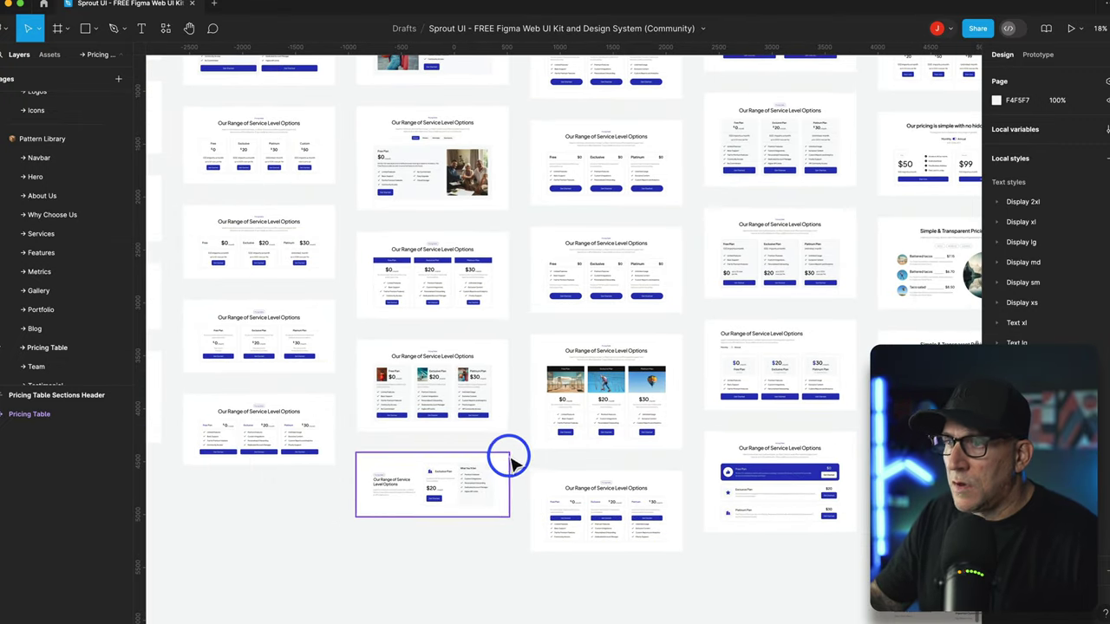
# - Bring up the Team variants, 'Meet our team' and 'steadfast strength and unity'
pyautogui.scroll(5, 511, 458)
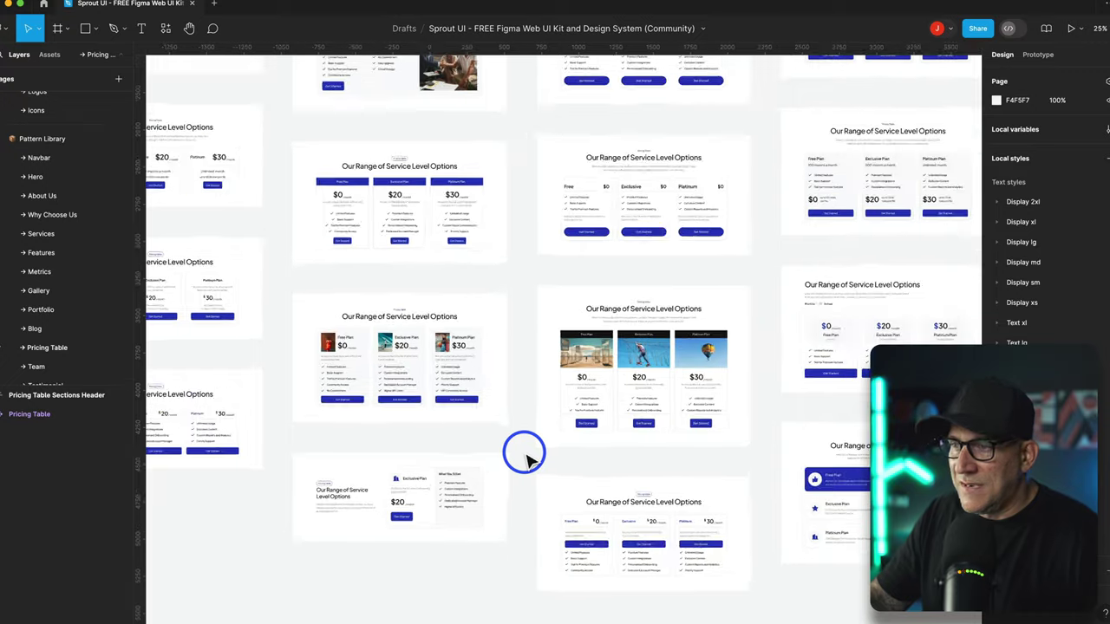
pyautogui.scroll(4, 758, 473)
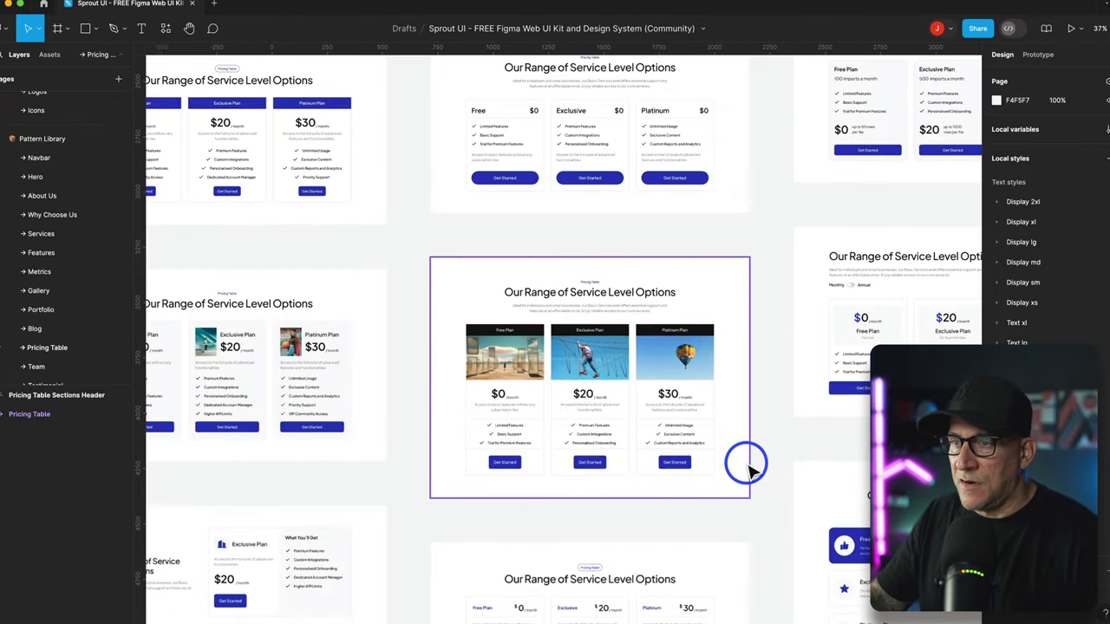
pyautogui.scroll(10, 483, 459)
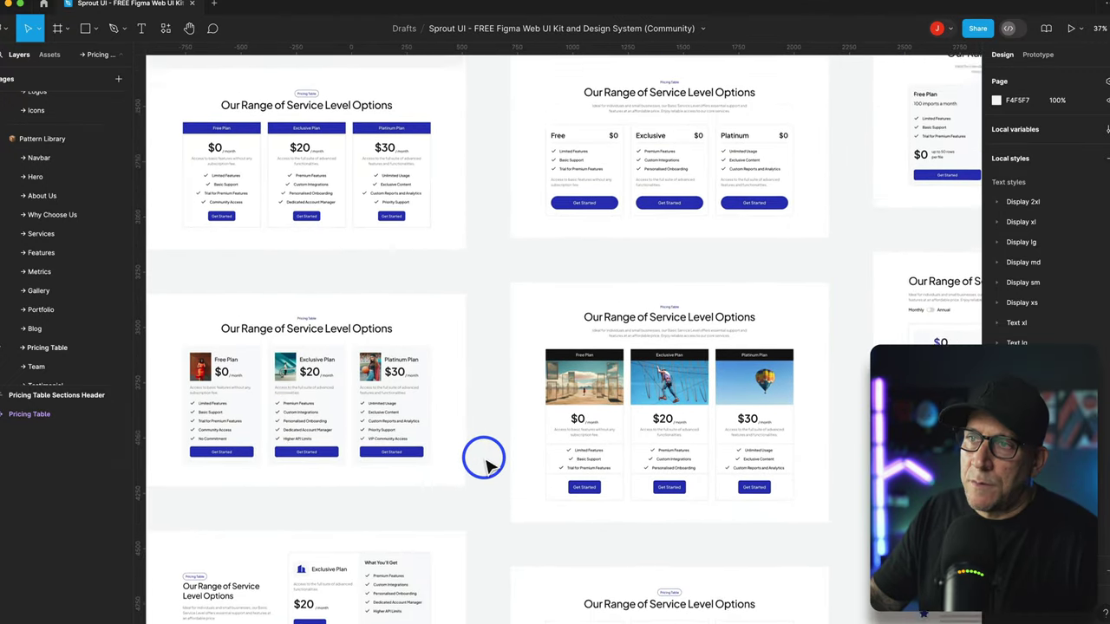
pyautogui.click(35, 366)
pyautogui.scroll(5, 583, 441)
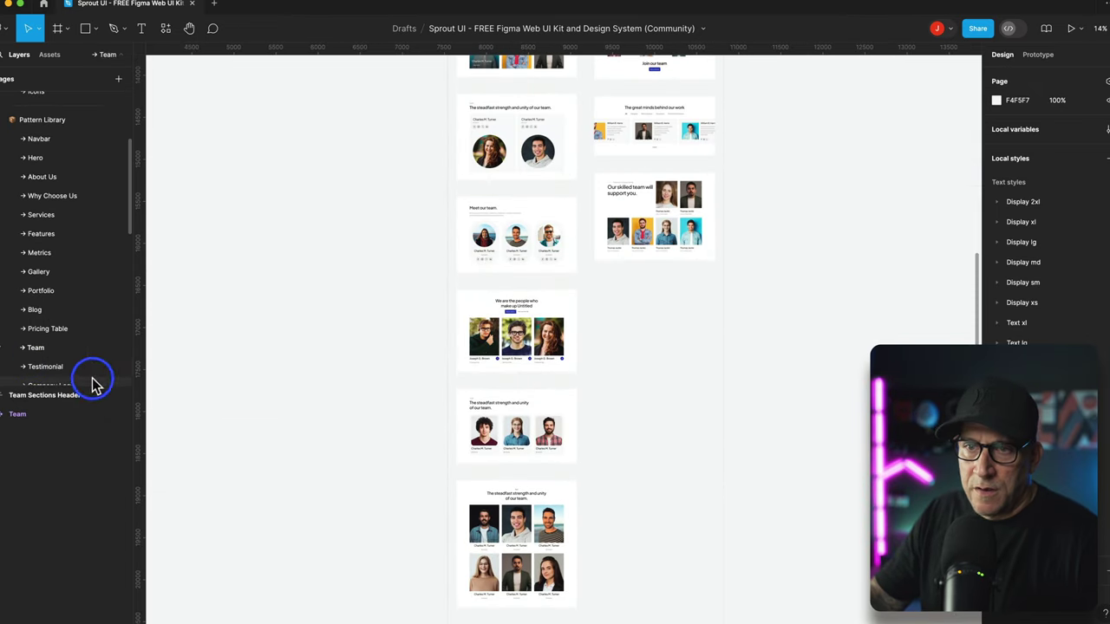
# - Open the Testimonial section variants and zoom into their frames
pyautogui.click(46, 366)
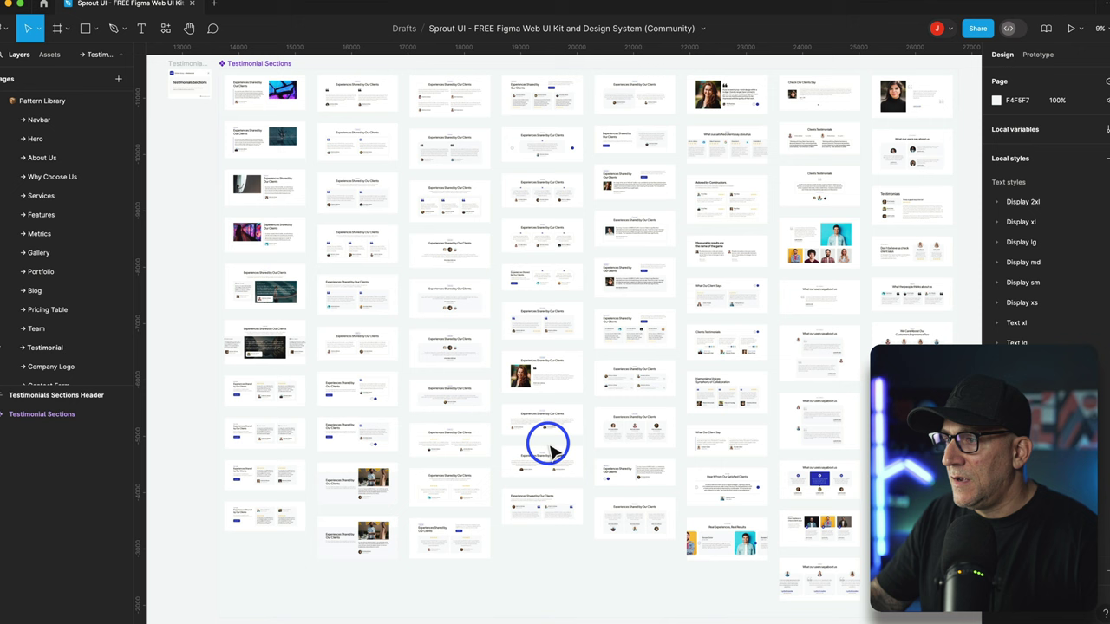
pyautogui.scroll(2, 314, 418)
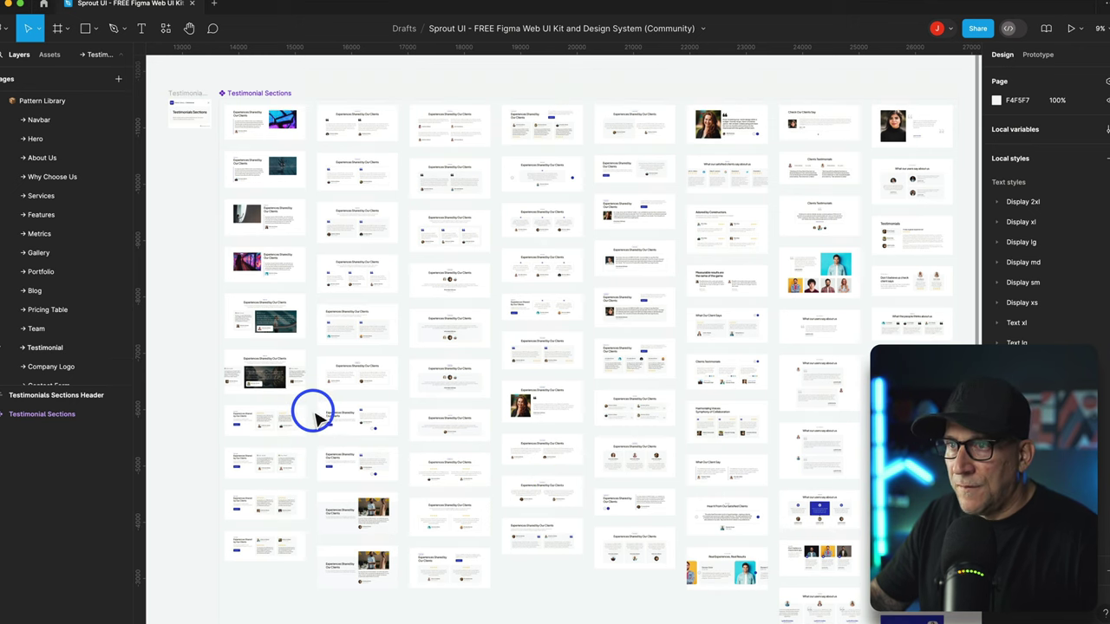
pyautogui.scroll(2, 286, 420)
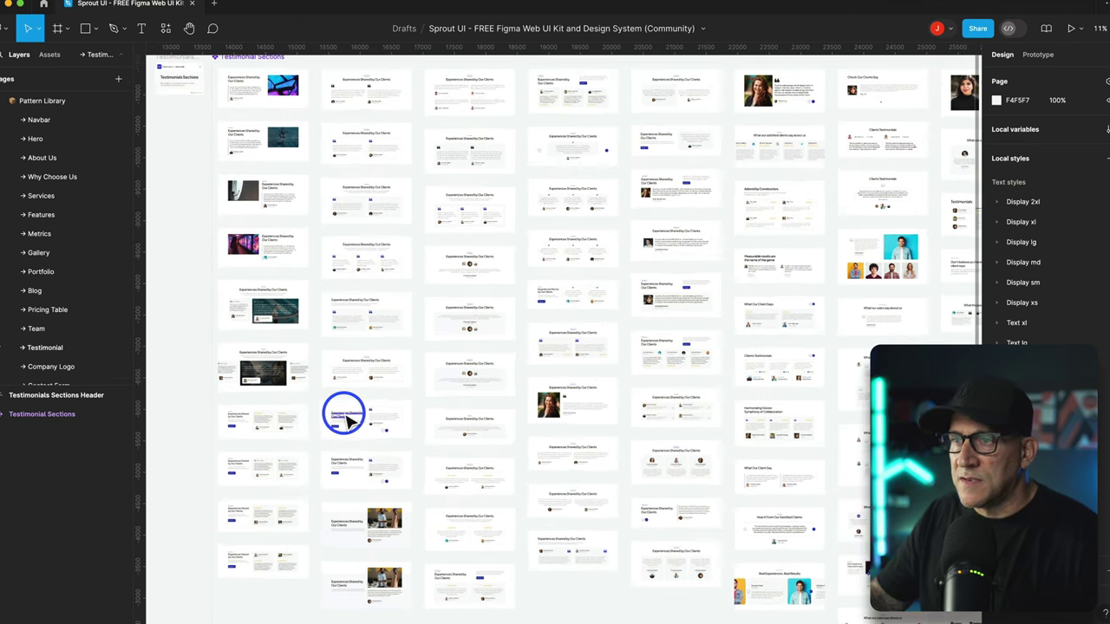
pyautogui.scroll(5, 344, 417)
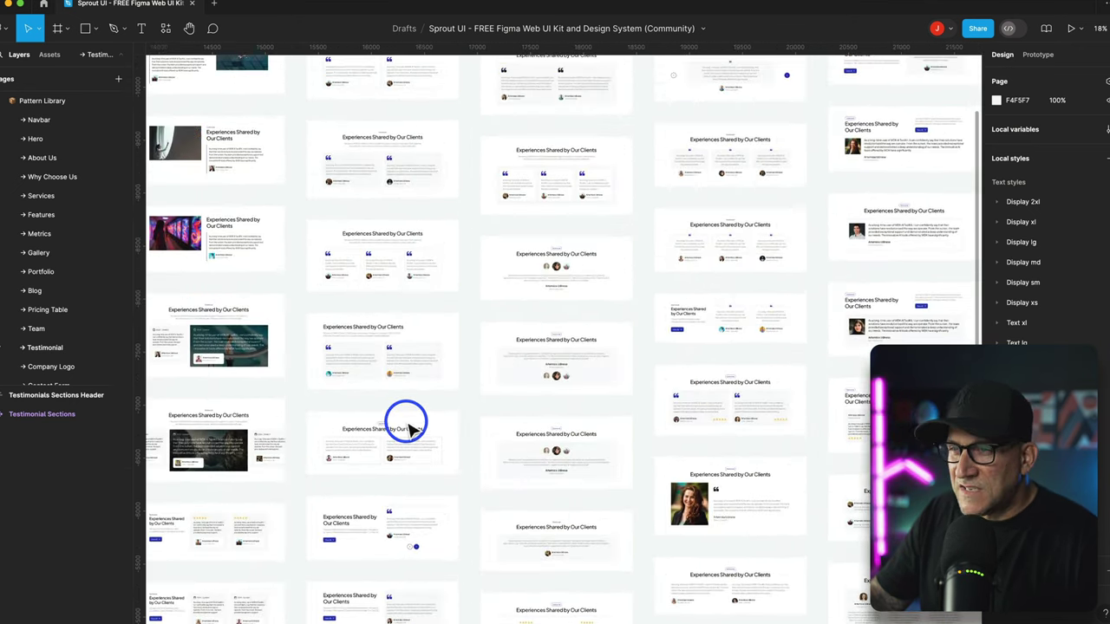
pyautogui.scroll(5, 408, 425)
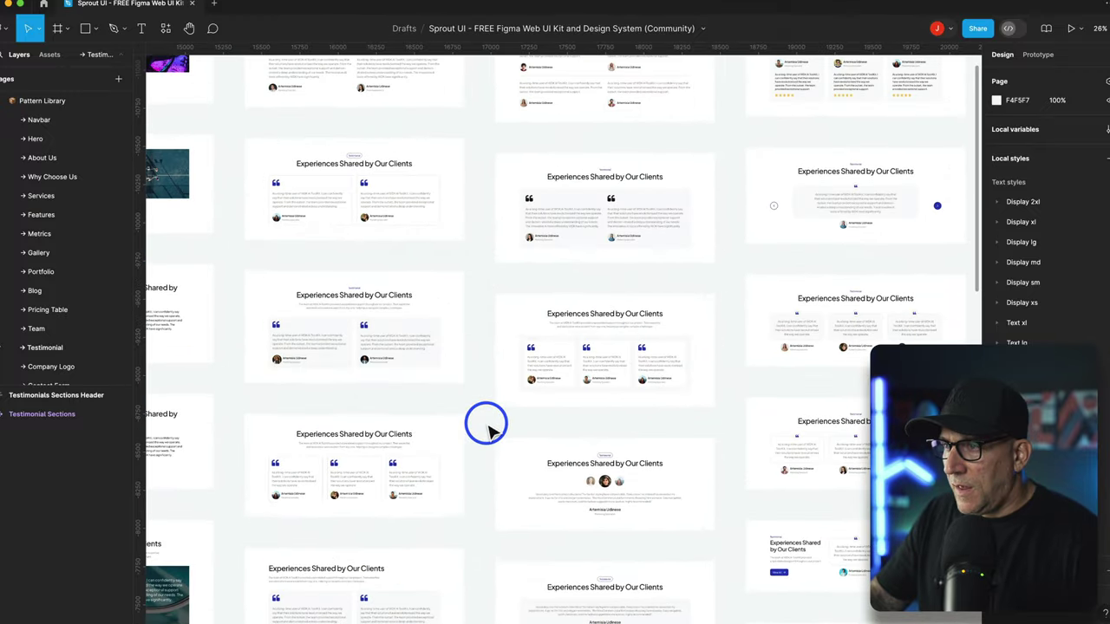
pyautogui.scroll(5, 485, 424)
pyautogui.hscroll(-10, 469, 418)
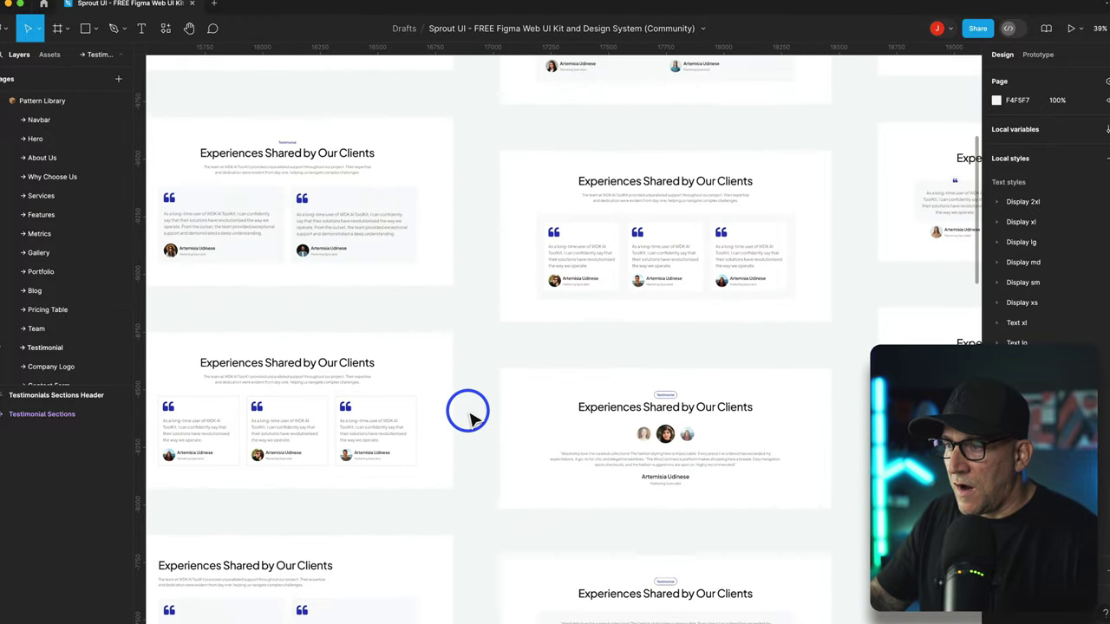
pyautogui.scroll(-5, 468, 417)
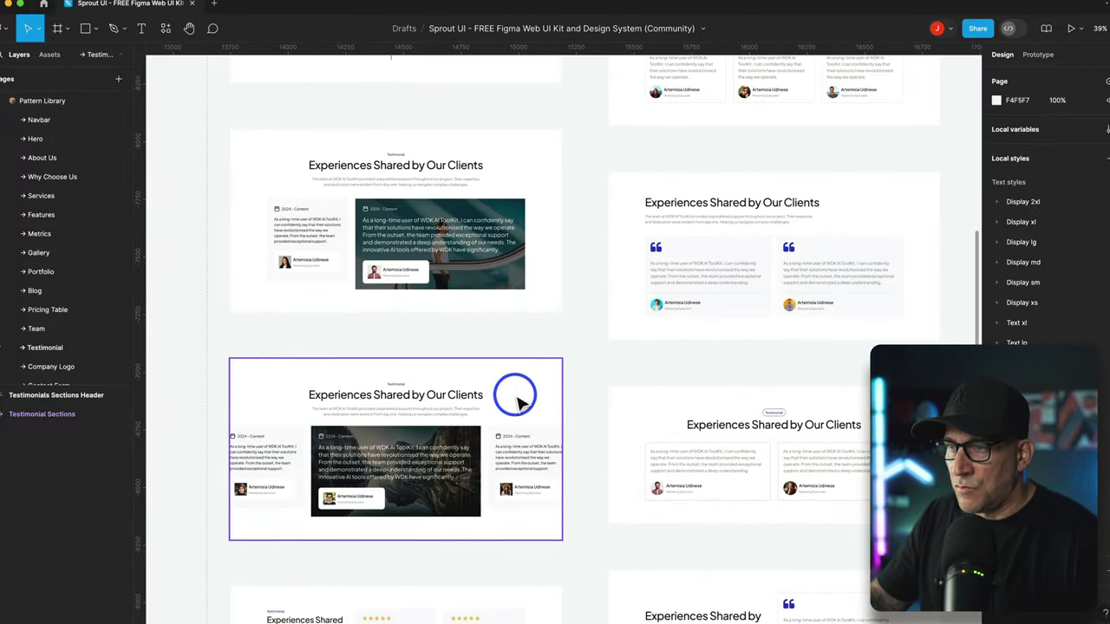
# - Show the Company Logo variants, including the 'Trusted by' logo strips
pyautogui.click(59, 365)
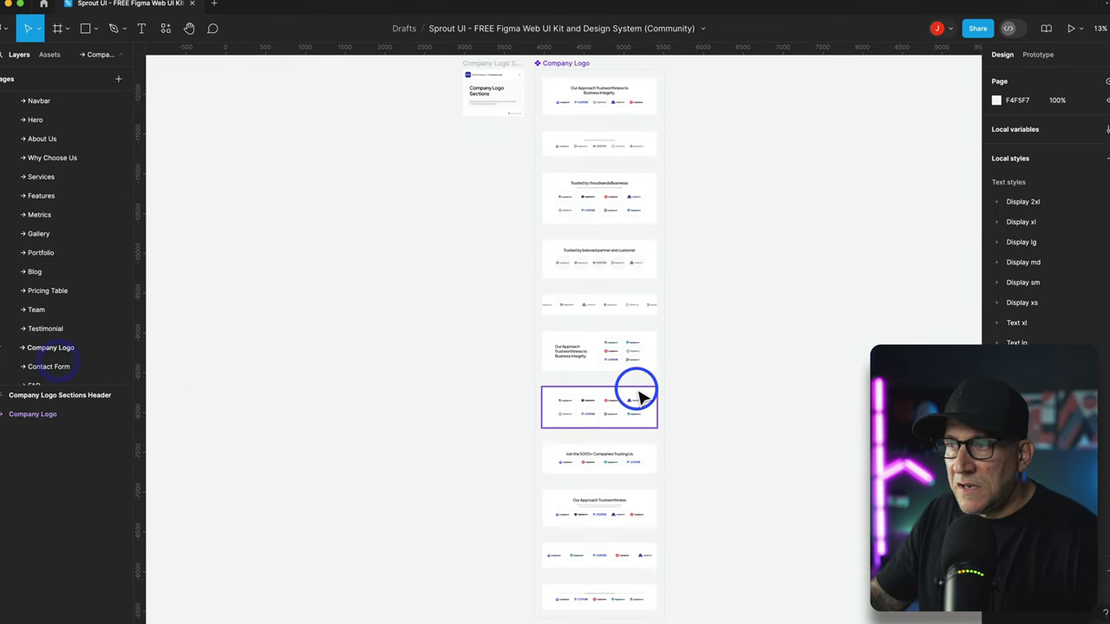
pyautogui.scroll(5, 663, 407)
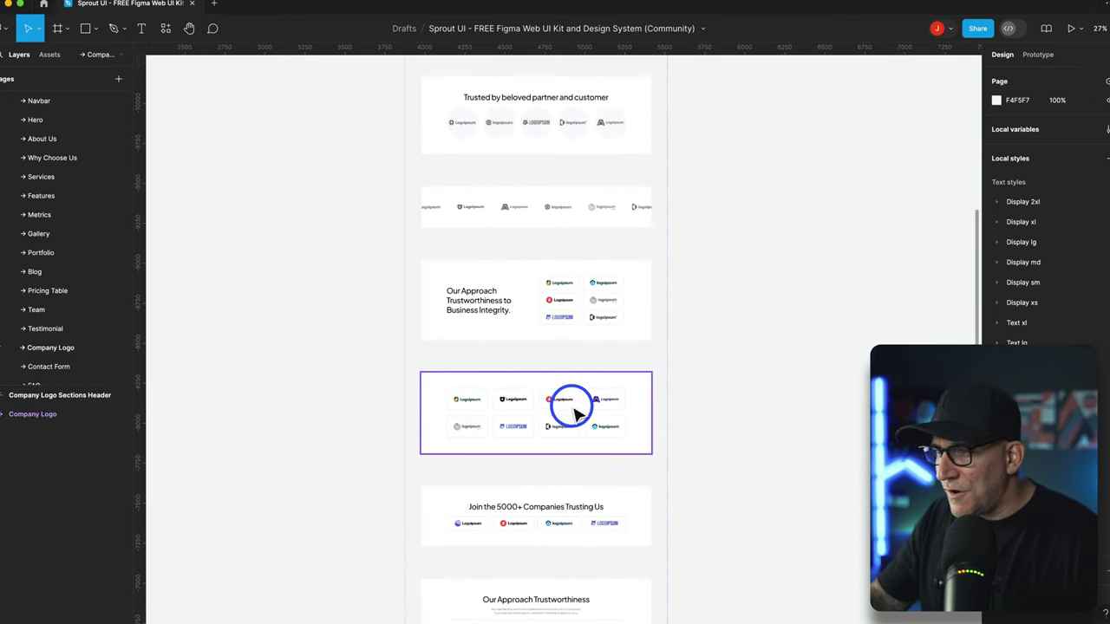
pyautogui.scroll(4, 576, 414)
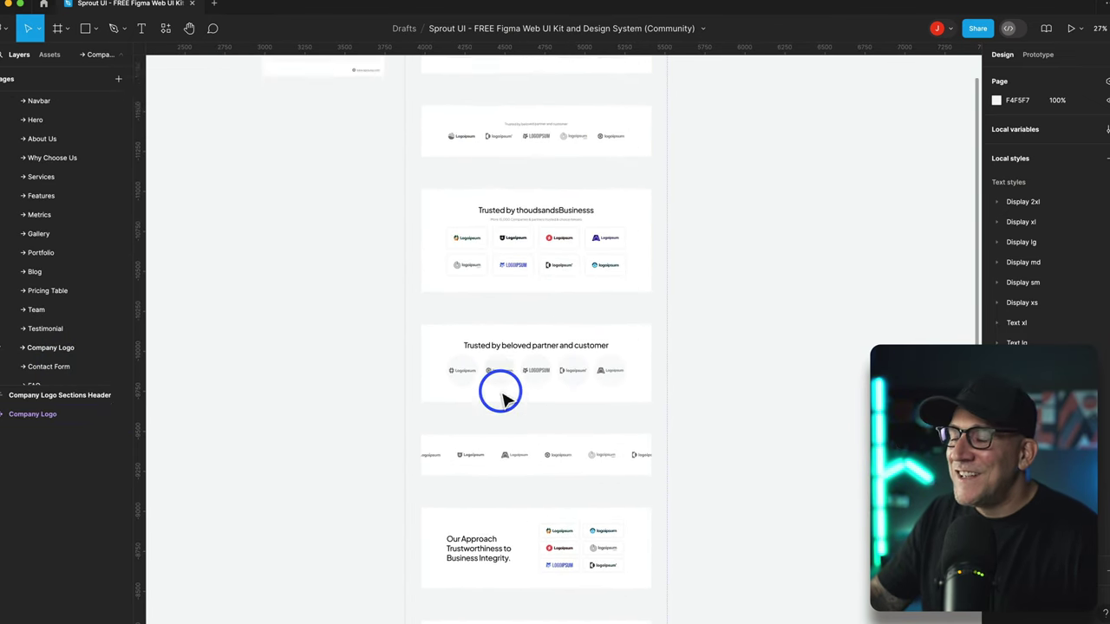
pyautogui.scroll(4, 502, 396)
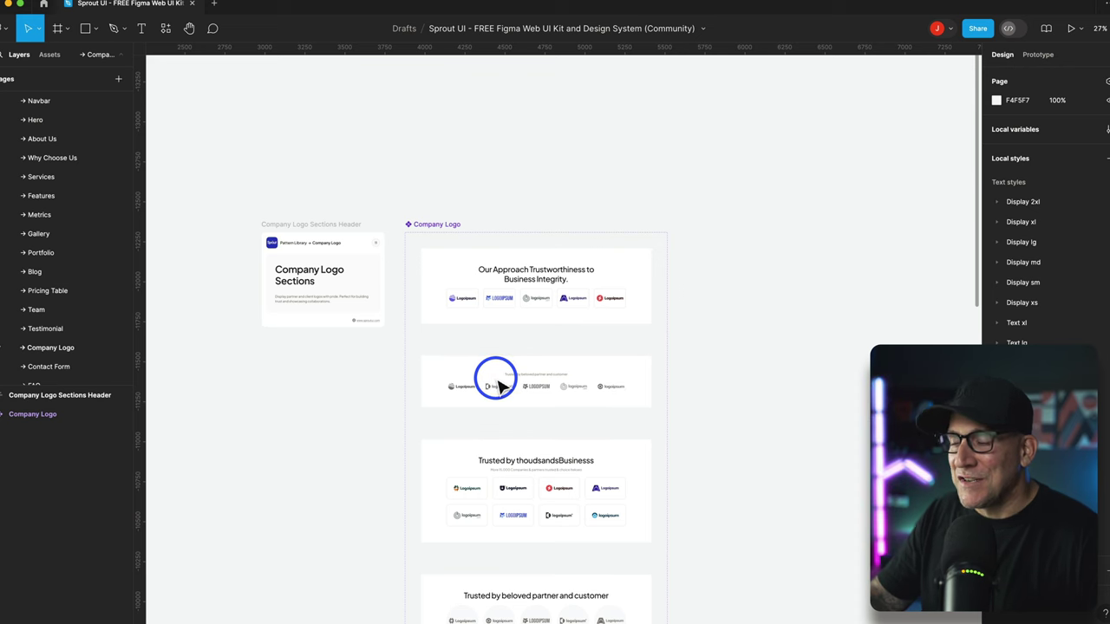
pyautogui.scroll(-20, 498, 385)
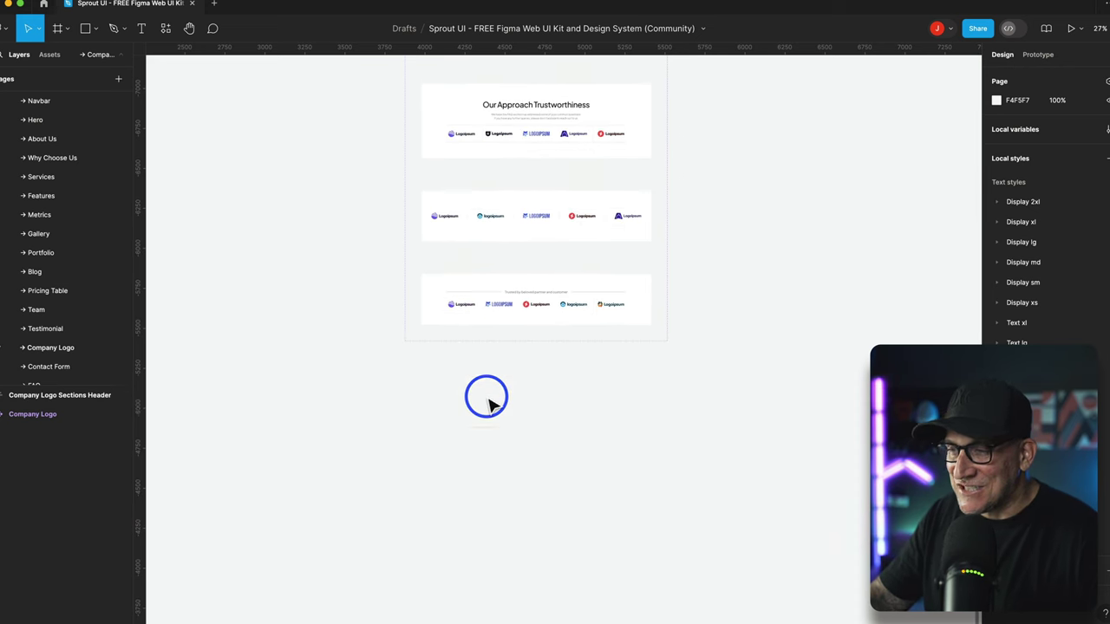
# - Zoom into the 'Contact Us' and 'Reach Our Customer Service Team' form variants
pyautogui.click(35, 368)
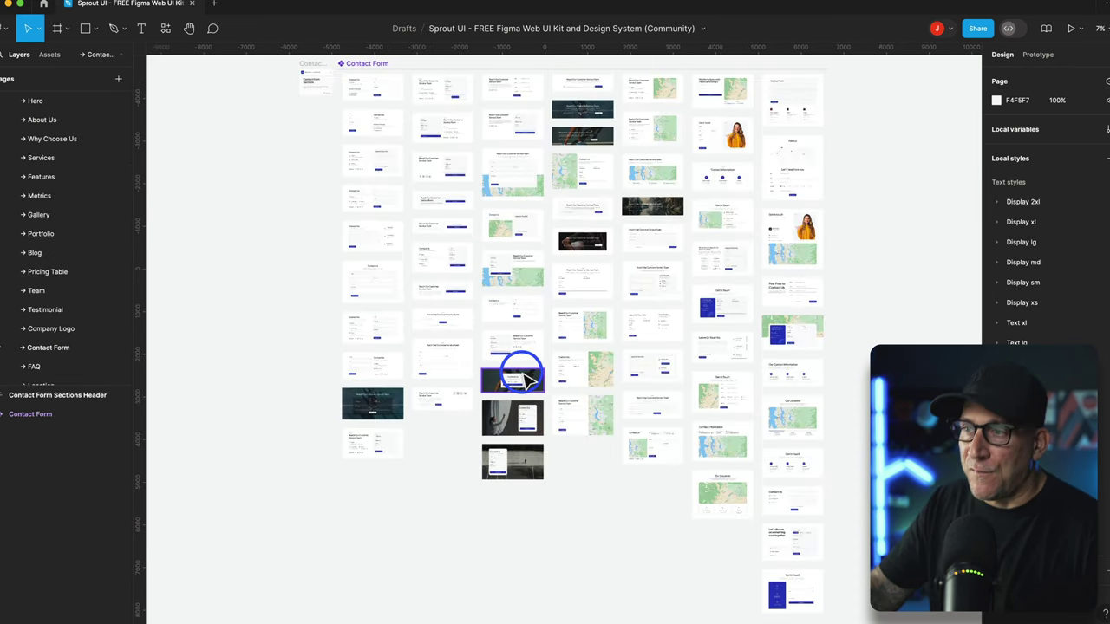
pyautogui.scroll(3, 404, 438)
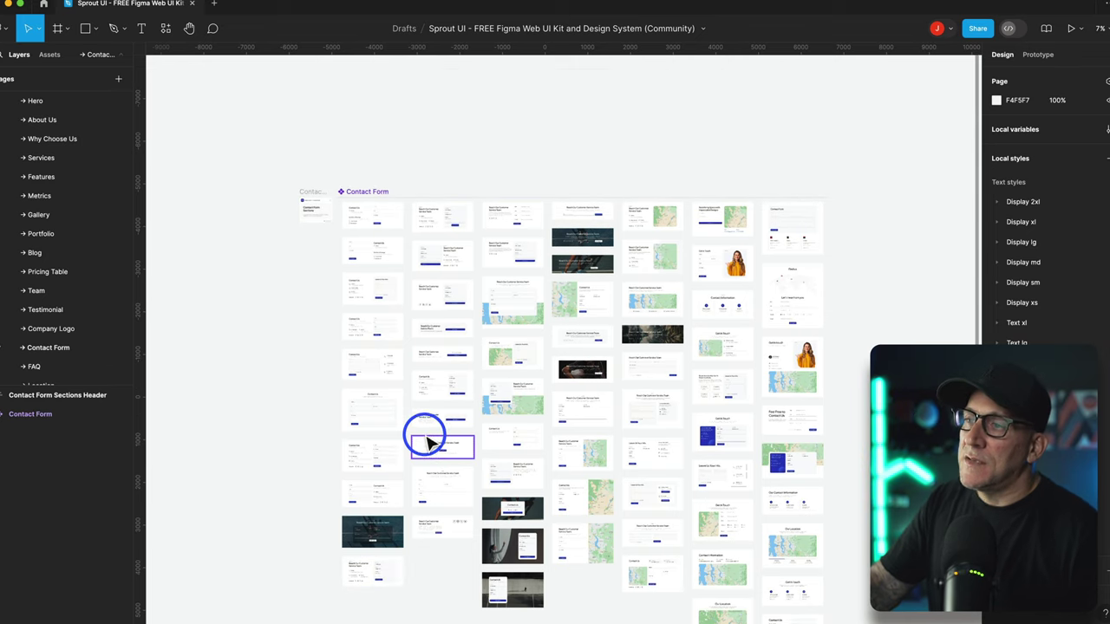
pyautogui.keyDown('ctrl'); pyautogui.scroll(2, 421, 442); pyautogui.keyUp('ctrl')
pyautogui.scroll(5, 426, 443)
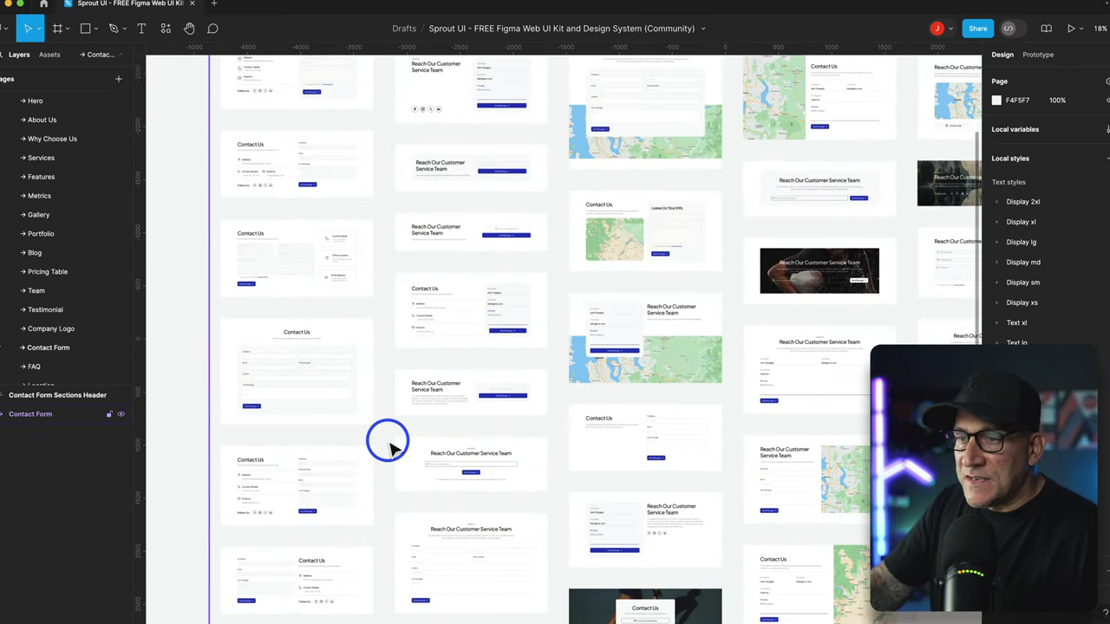
pyautogui.scroll(2, 388, 445)
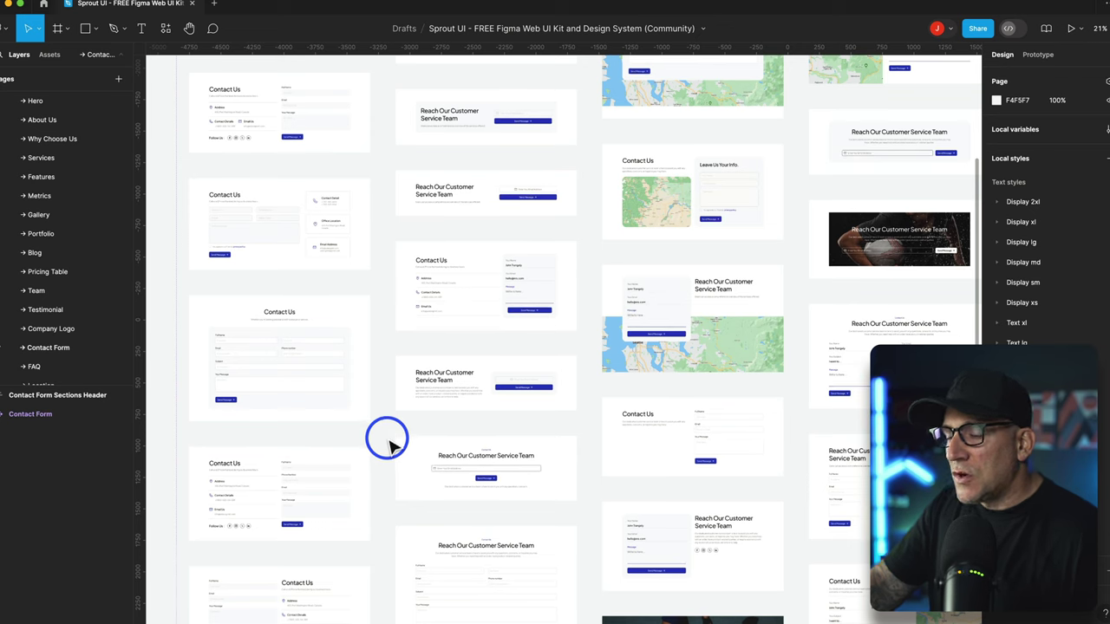
pyautogui.scroll(4, 387, 445)
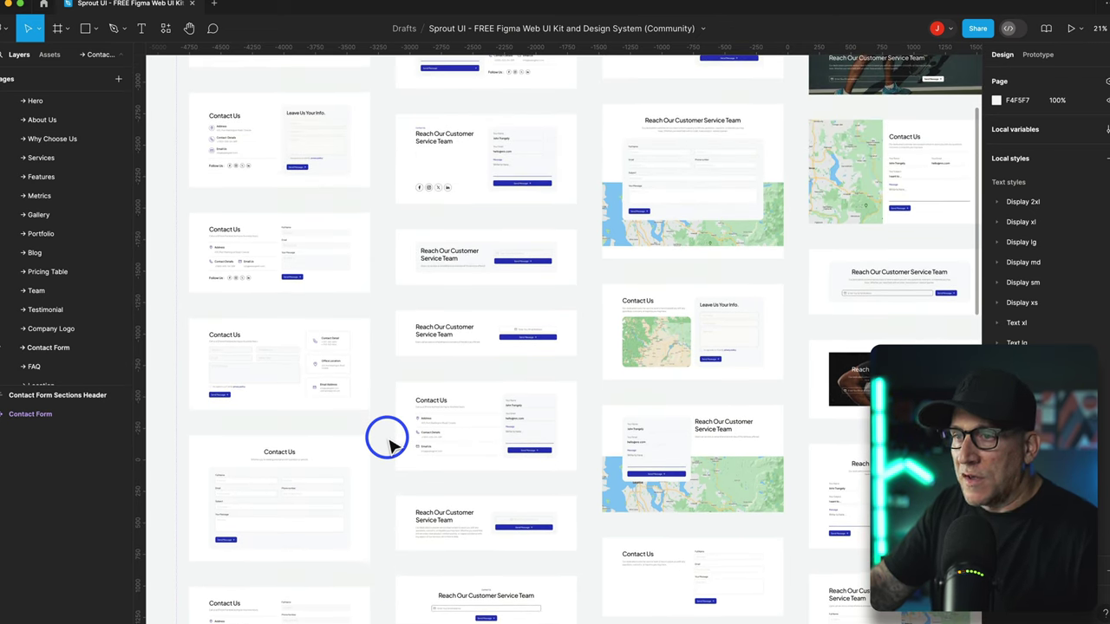
pyautogui.scroll(7, 388, 445)
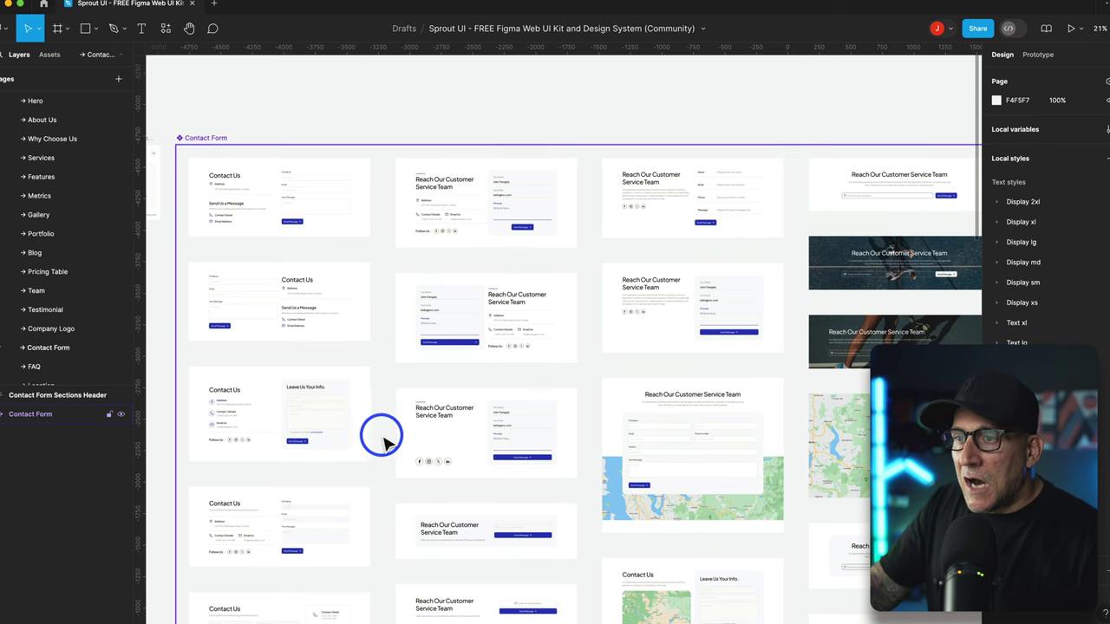
pyautogui.scroll(3, 382, 440)
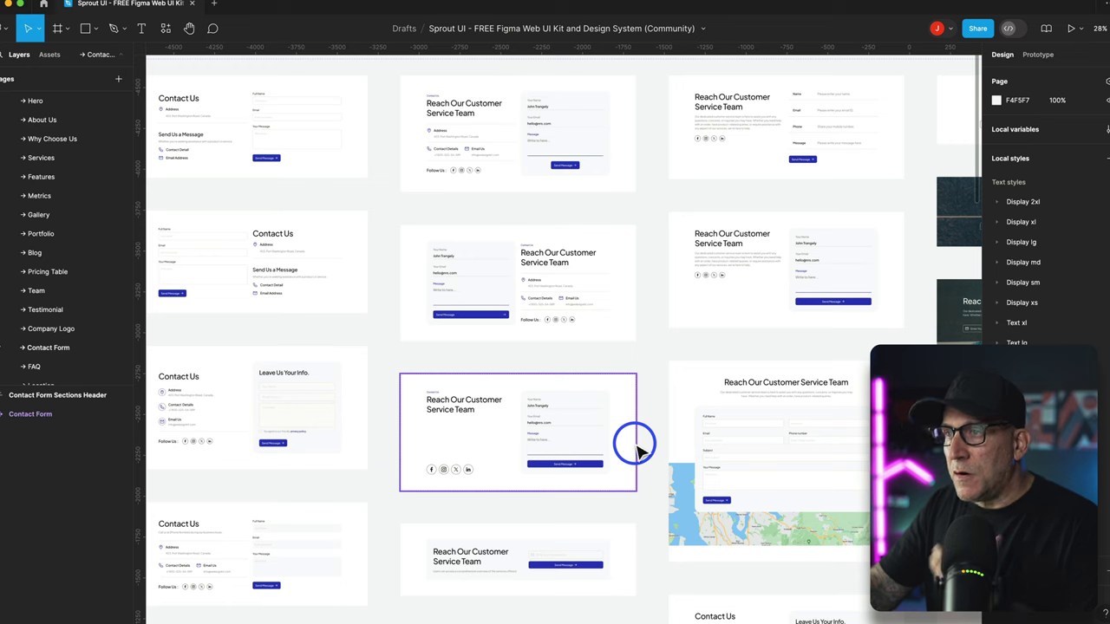
pyautogui.scroll(3, 555, 347)
pyautogui.scroll(5, 612, 364)
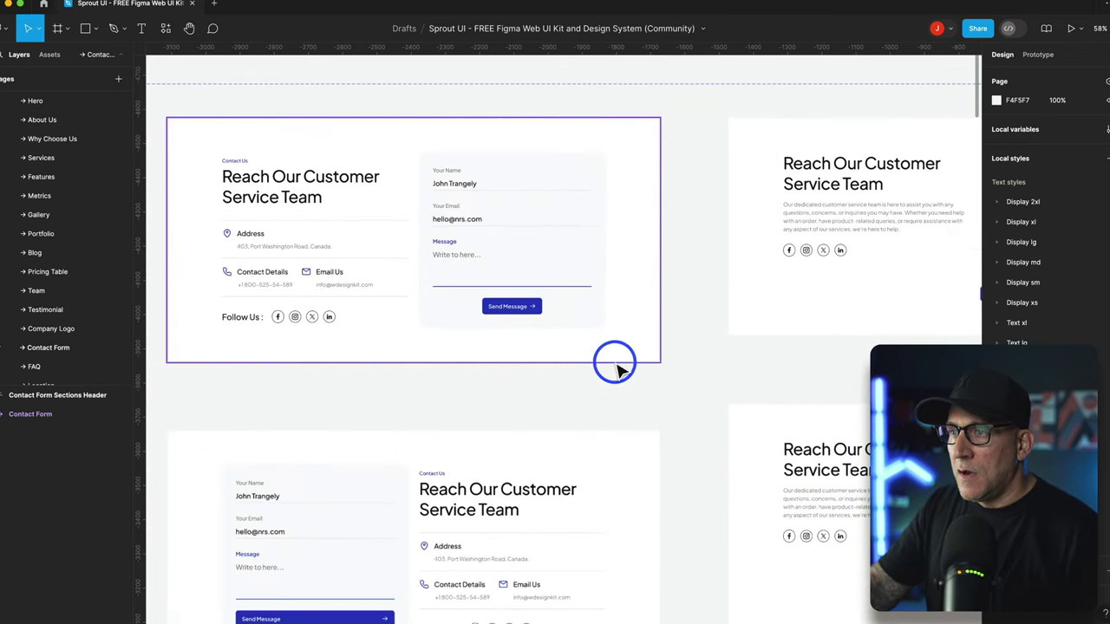
pyautogui.scroll(-3, 532, 381)
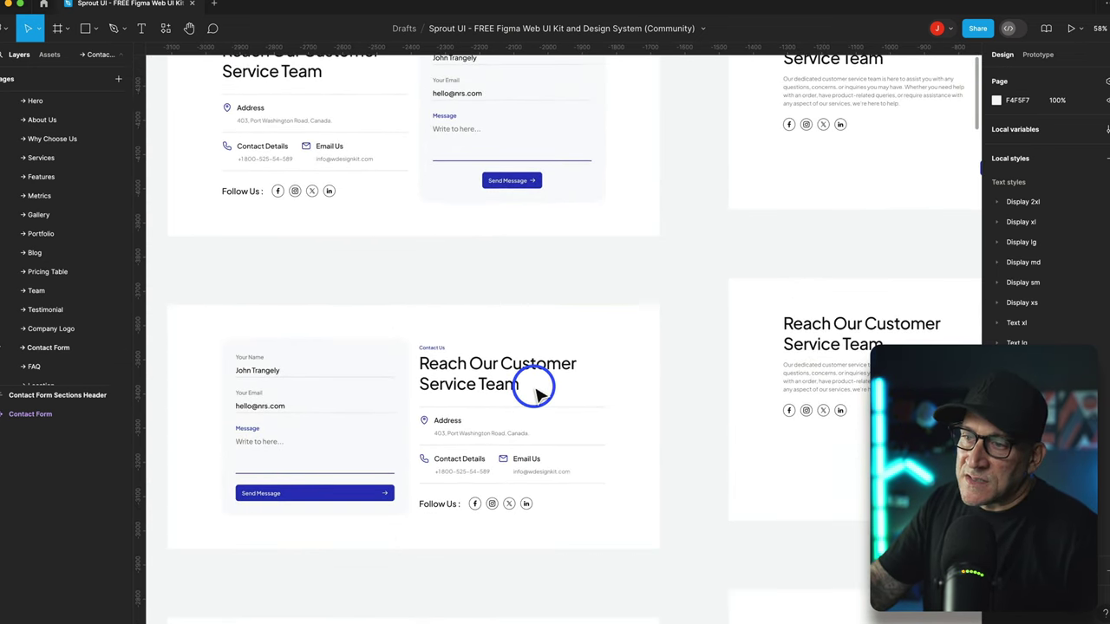
pyautogui.scroll(3, 512, 275)
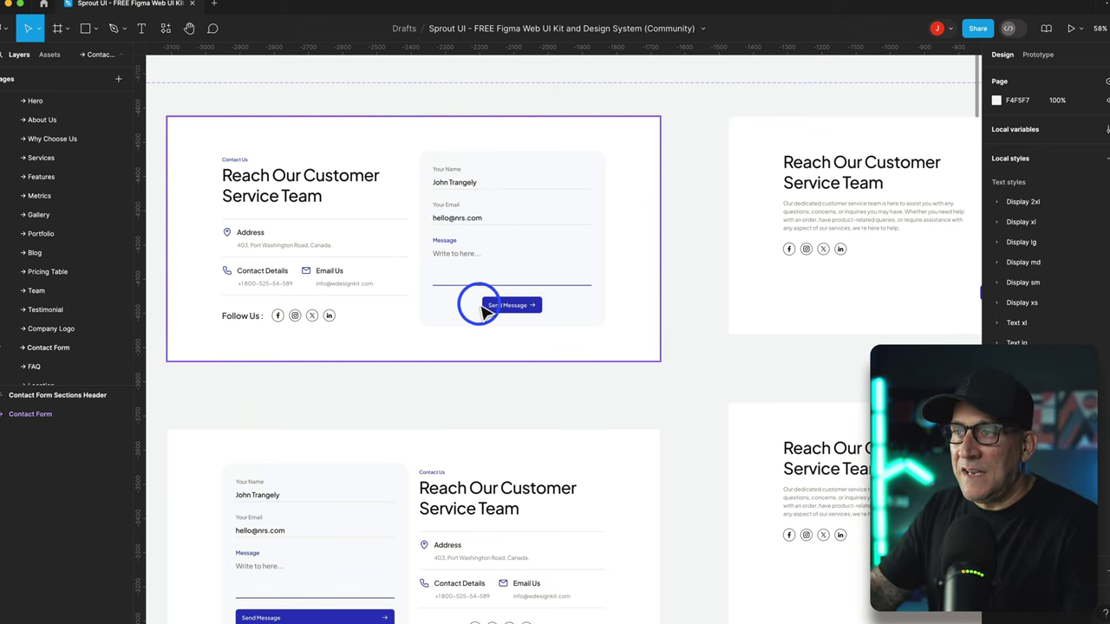
# - Open the FAQ page and zoom through its question template frames
pyautogui.click(32, 366)
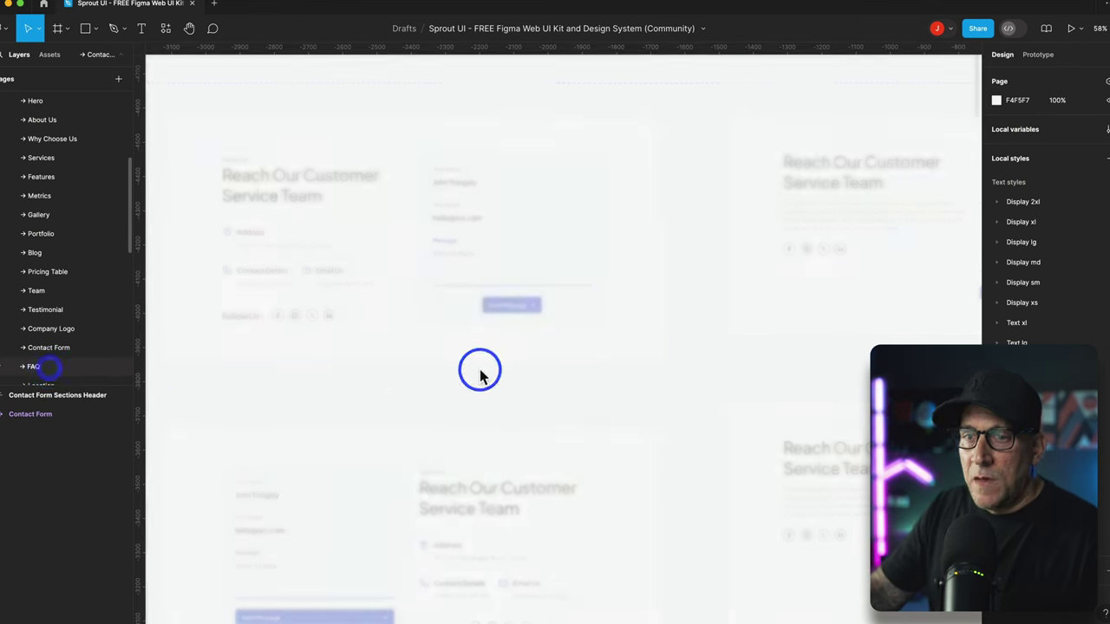
pyautogui.scroll(2, 597, 419)
pyautogui.scroll(-4, 596, 420)
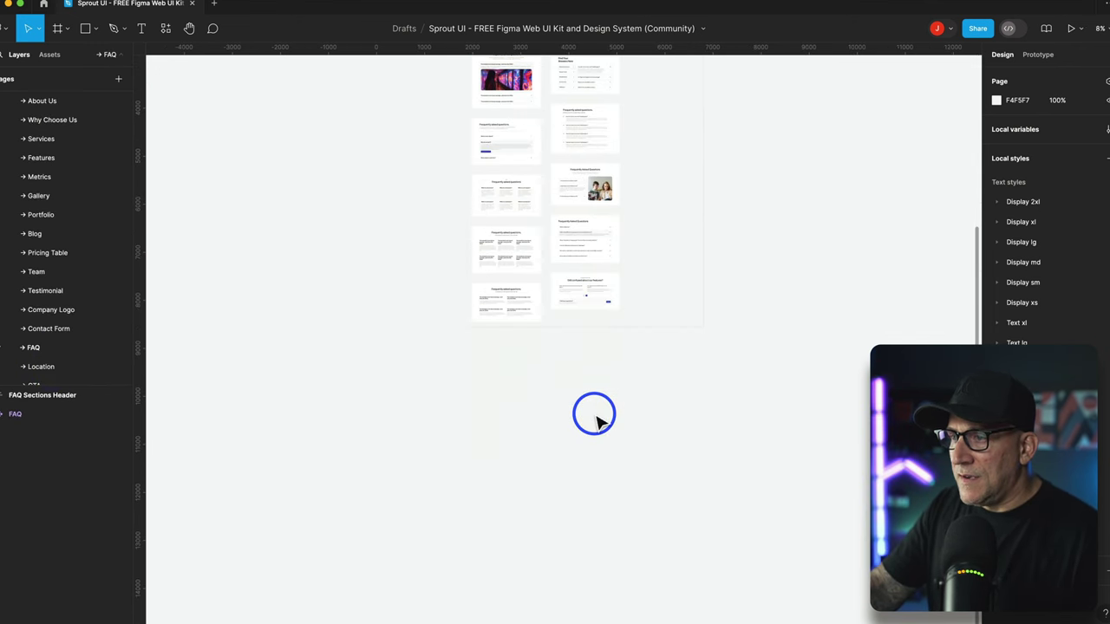
pyautogui.scroll(3, 597, 419)
pyautogui.scroll(5, 597, 420)
pyautogui.scroll(5, 595, 413)
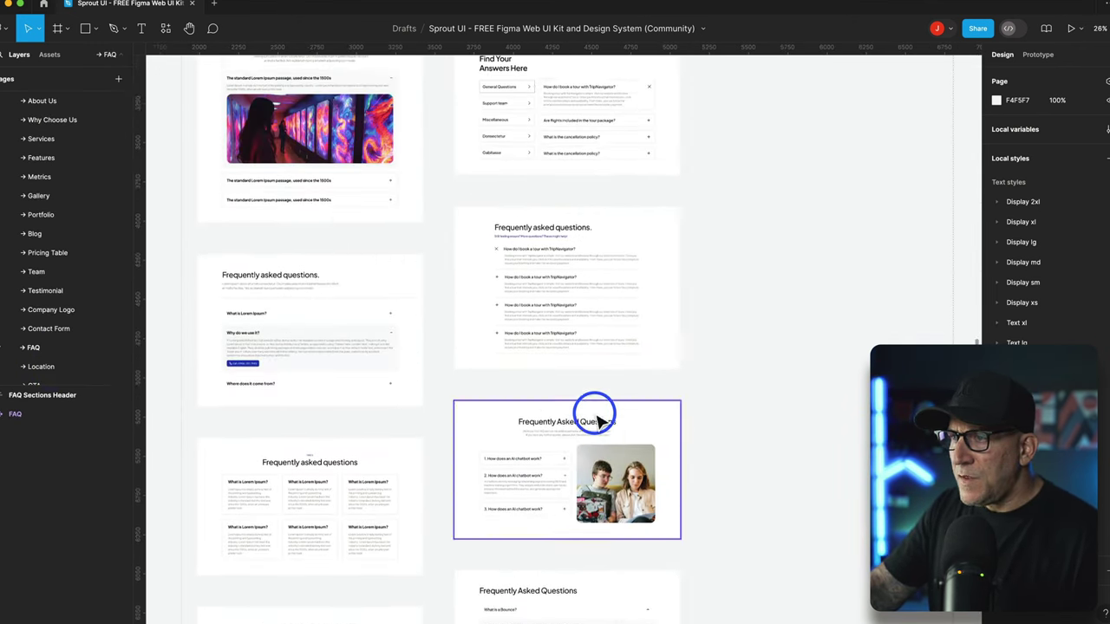
pyautogui.scroll(6, 646, 425)
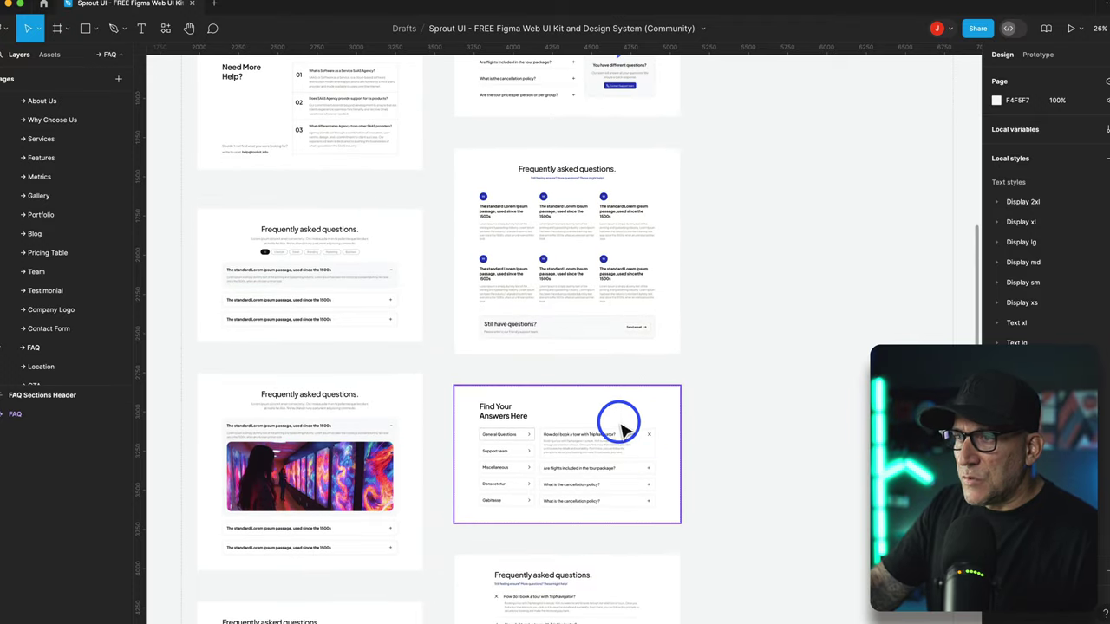
pyautogui.scroll(10, 586, 424)
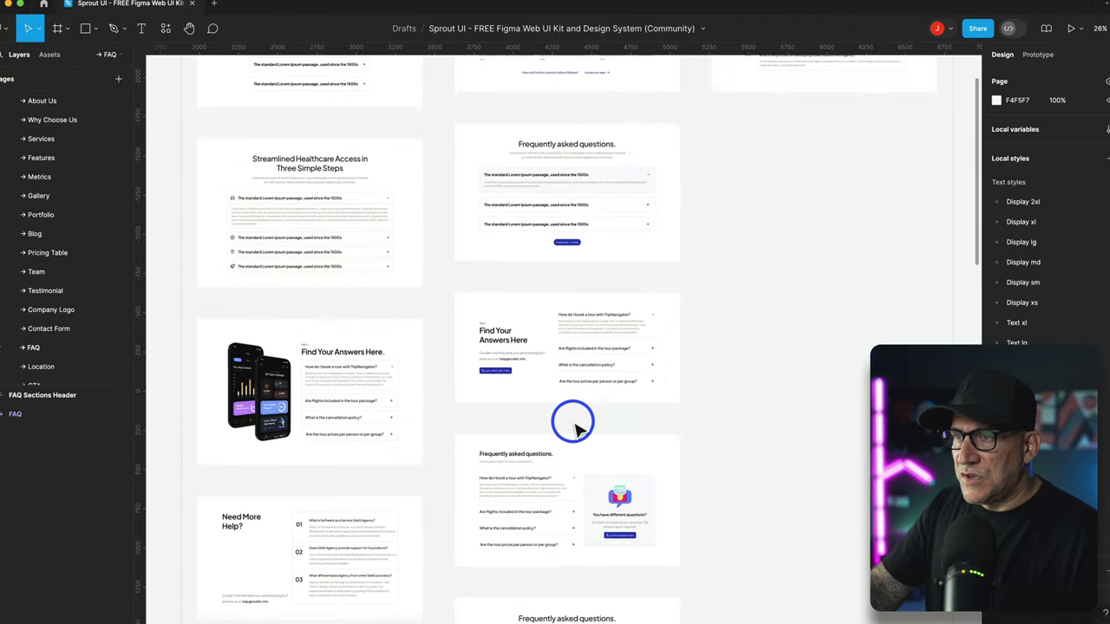
pyautogui.scroll(3, 568, 431)
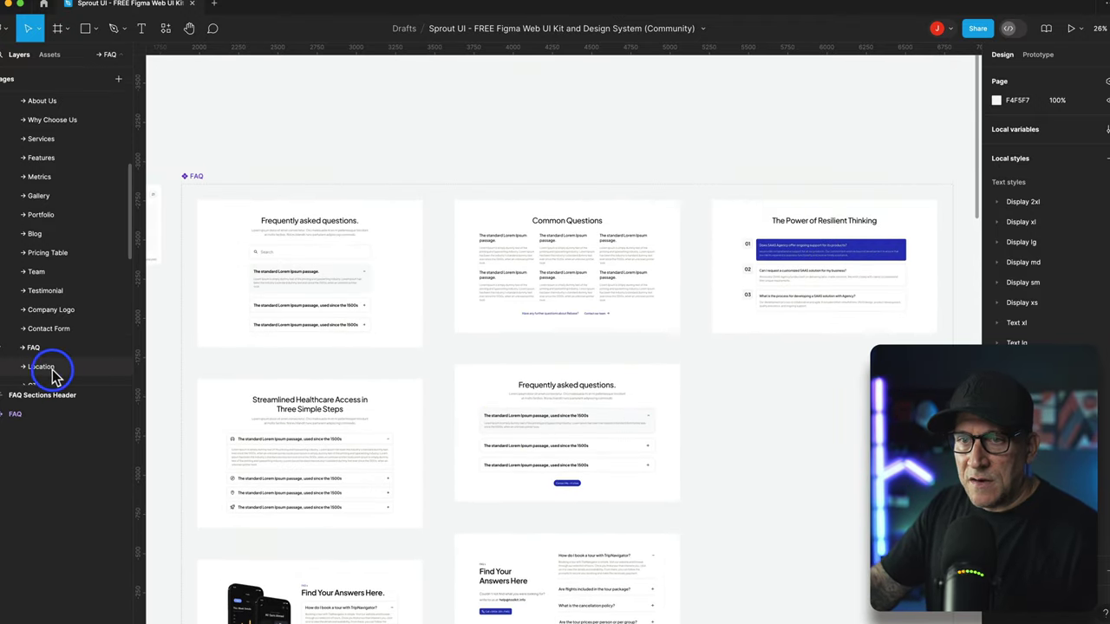
# - Bring up the Location page and zoom into a 'Discover Our Location' map section
pyautogui.click(41, 367)
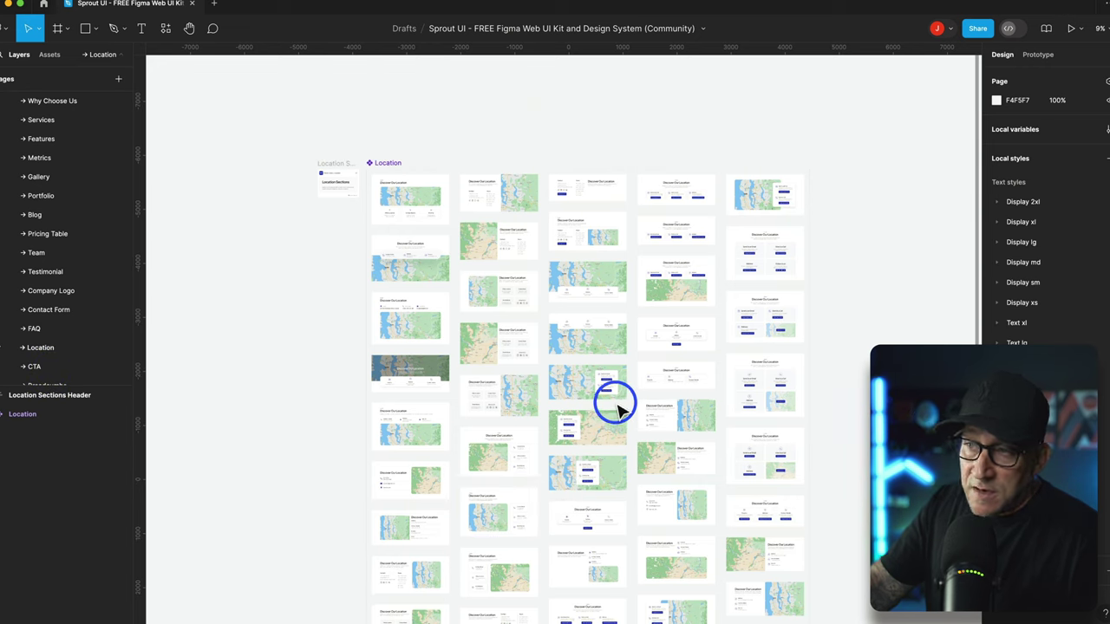
pyautogui.scroll(5, 541, 406)
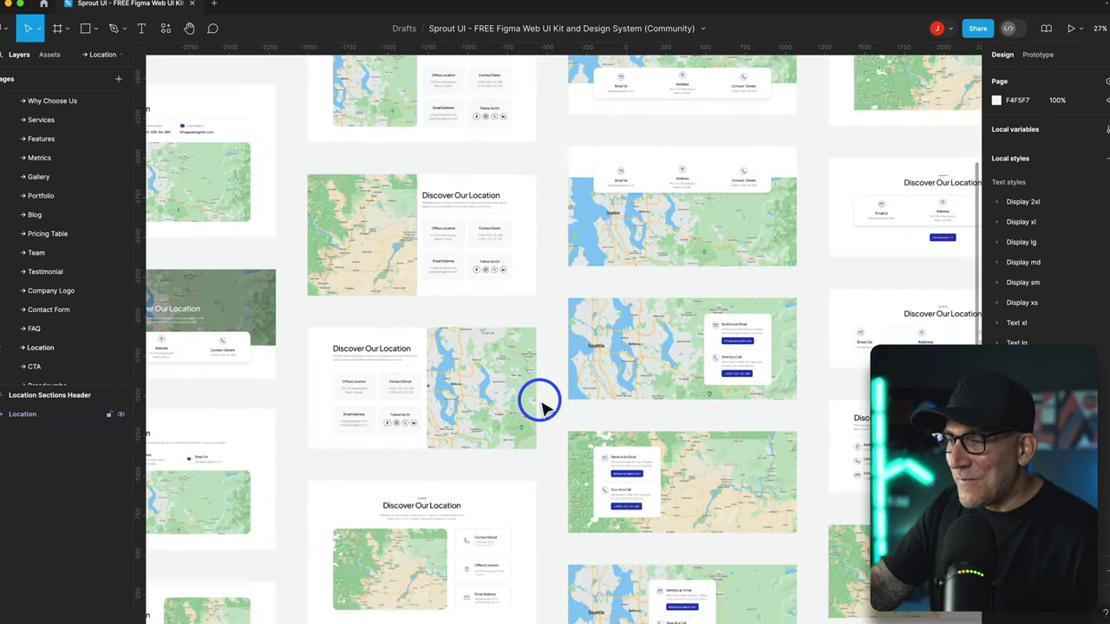
pyautogui.scroll(-3, 540, 405)
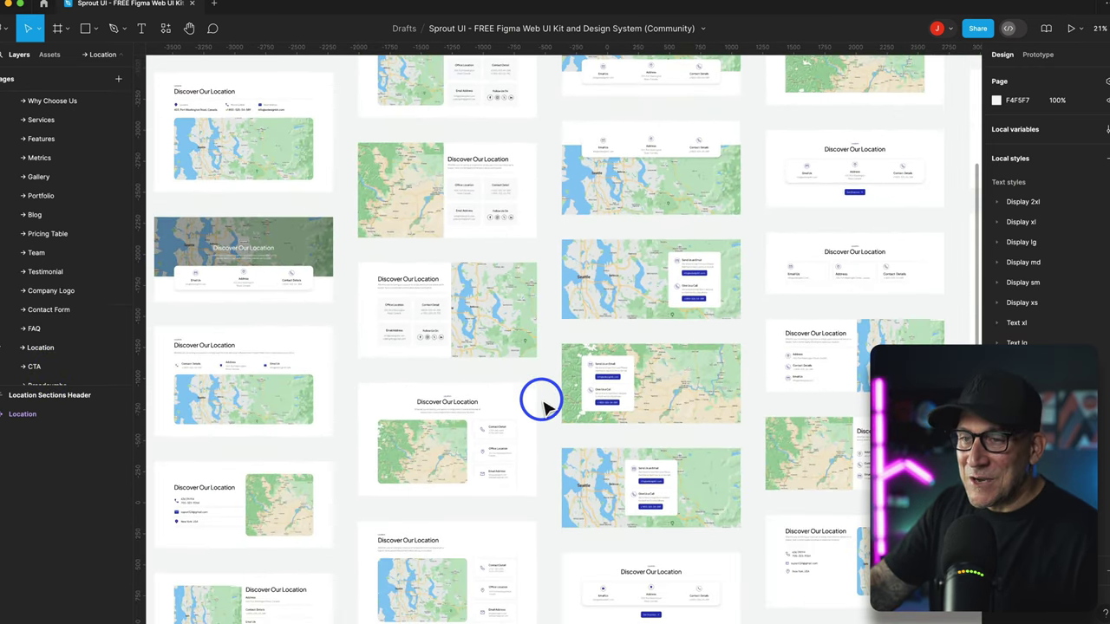
pyautogui.hscroll(-1, 342, 408)
pyautogui.scroll(5, 334, 404)
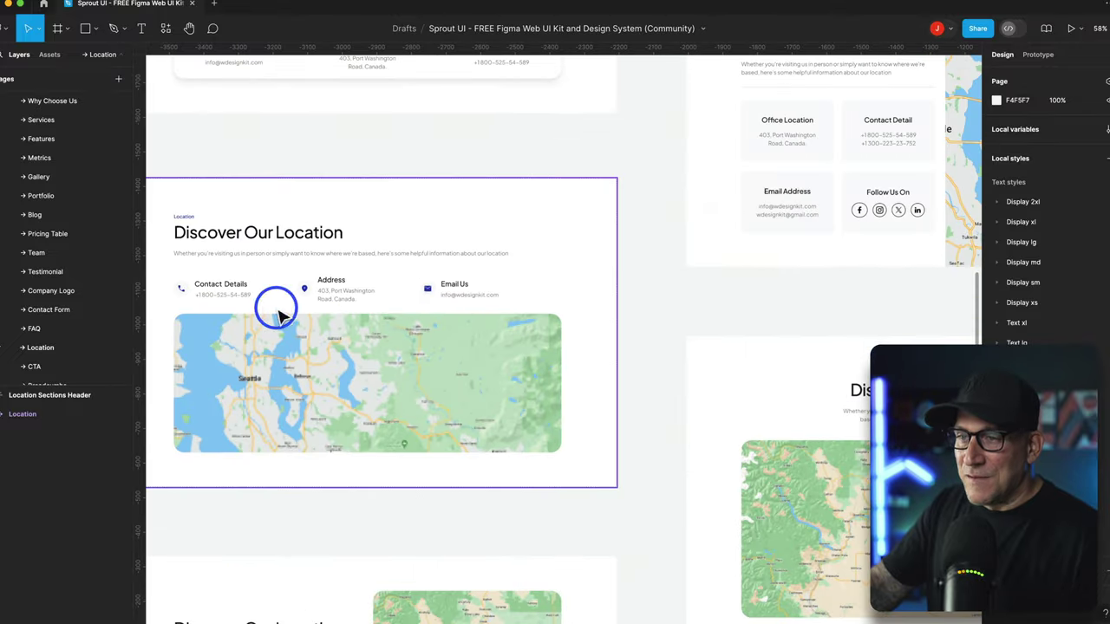
pyautogui.hscroll(-1, 333, 354)
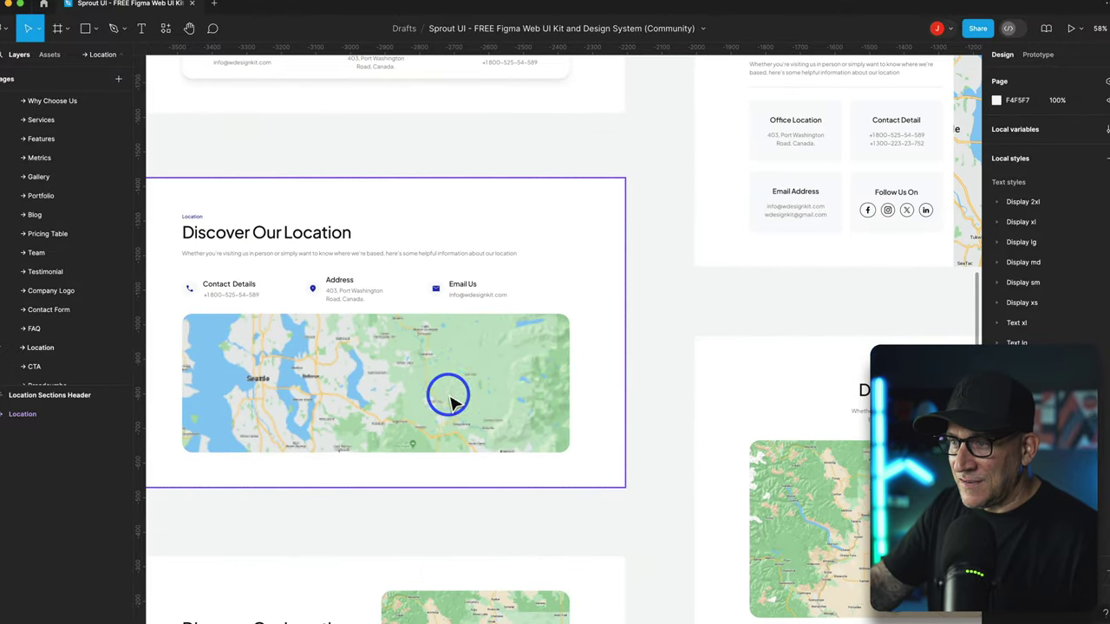
pyautogui.scroll(-2, 510, 431)
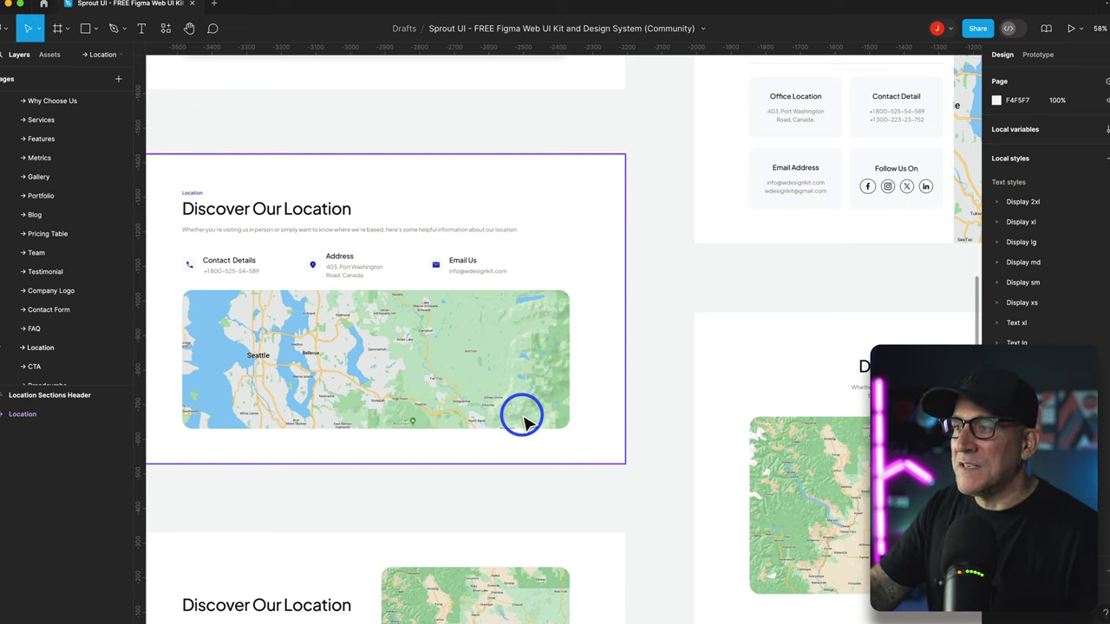
pyautogui.scroll(-5, 459, 416)
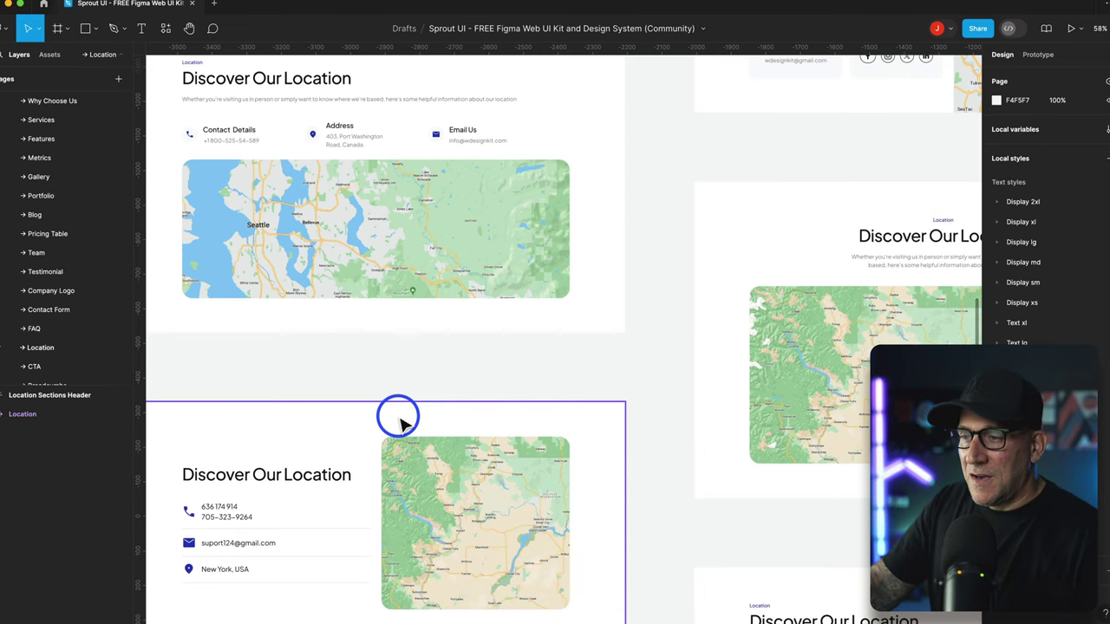
# - Zoom to 33% and pan across the 'Let's Create Your Next Big Project Together' CTA frames
pyautogui.click(35, 367)
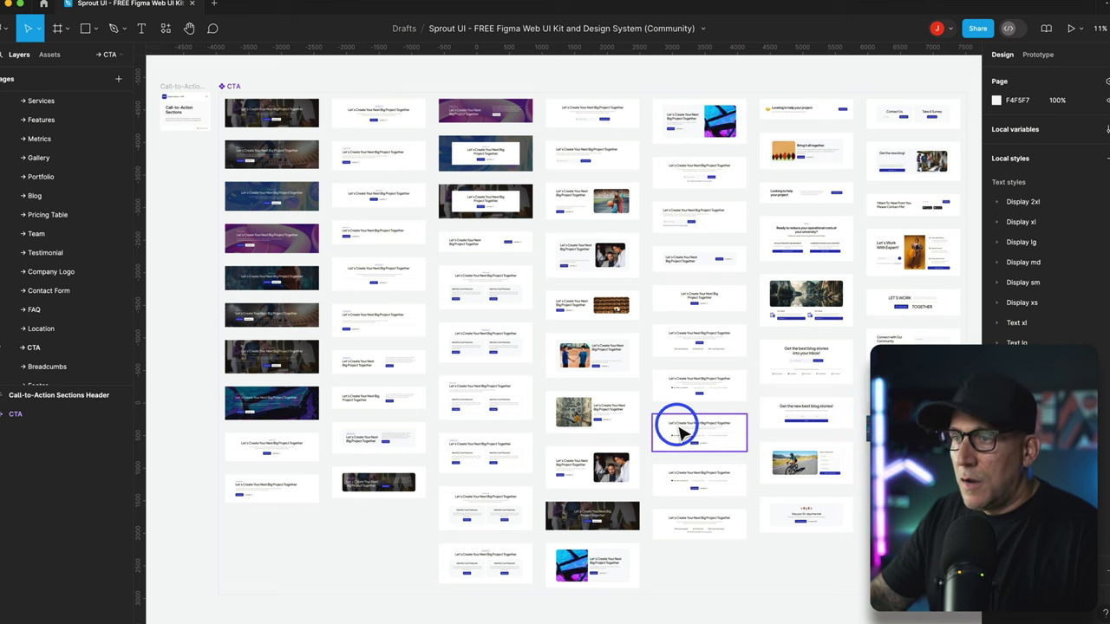
pyautogui.scroll(5, 659, 421)
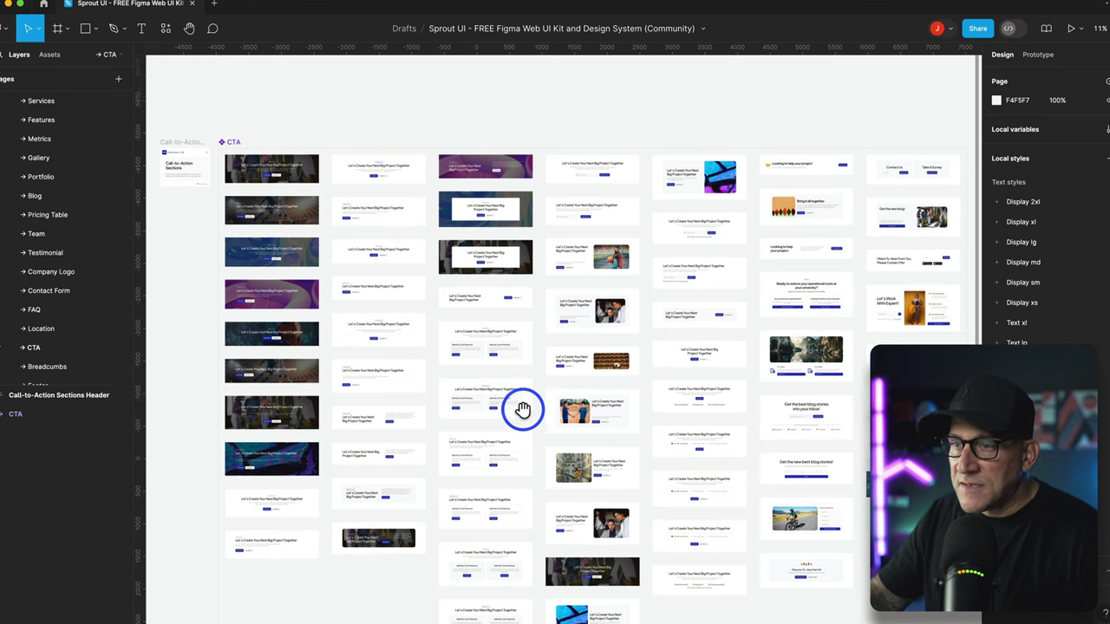
pyautogui.scroll(5, 524, 426)
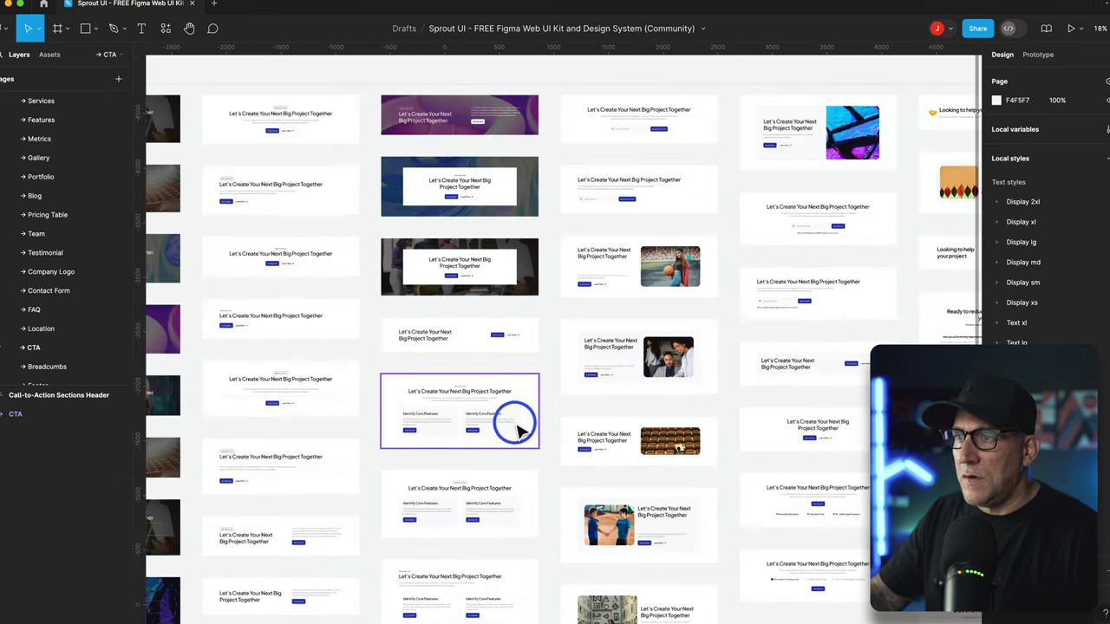
pyautogui.scroll(5, 438, 434)
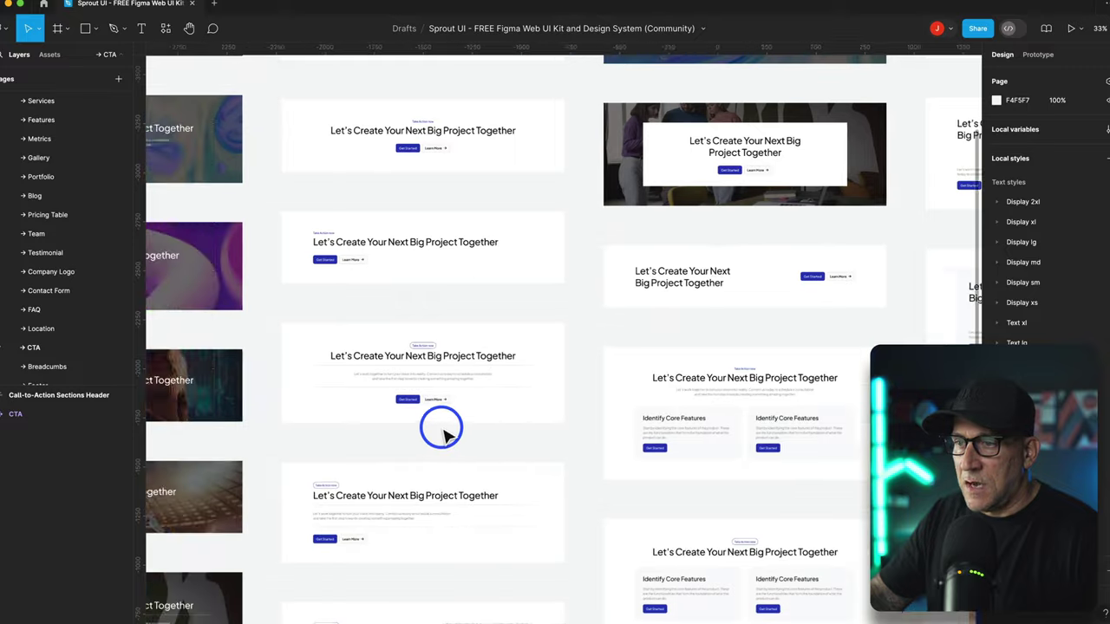
pyautogui.scroll(-4, 442, 434)
pyautogui.hscroll(-3, 425, 433)
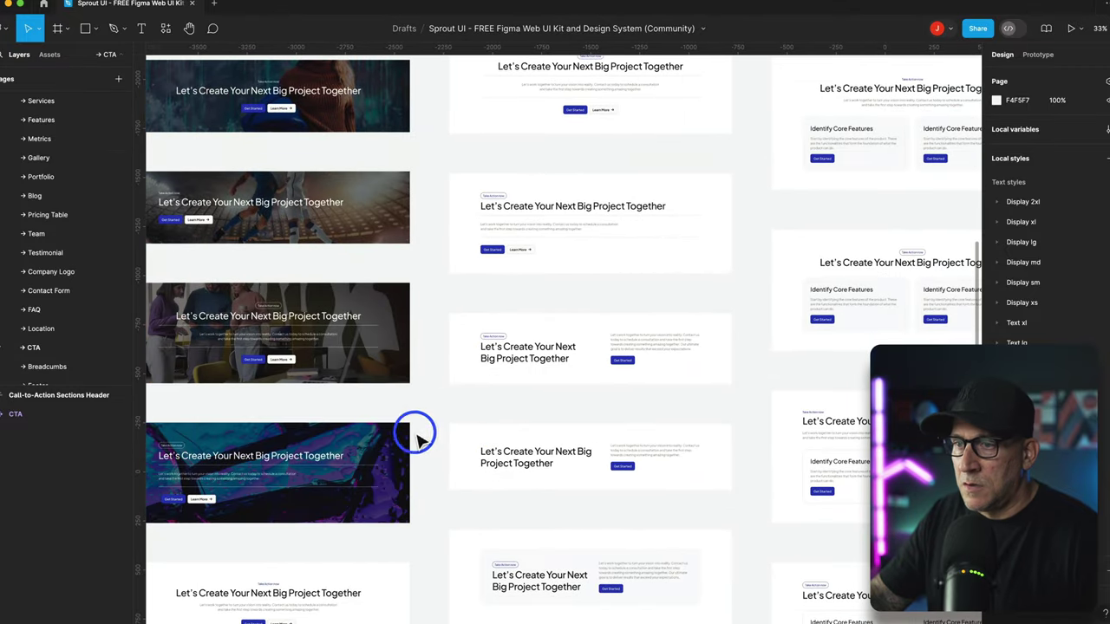
pyautogui.scroll(8, 407, 459)
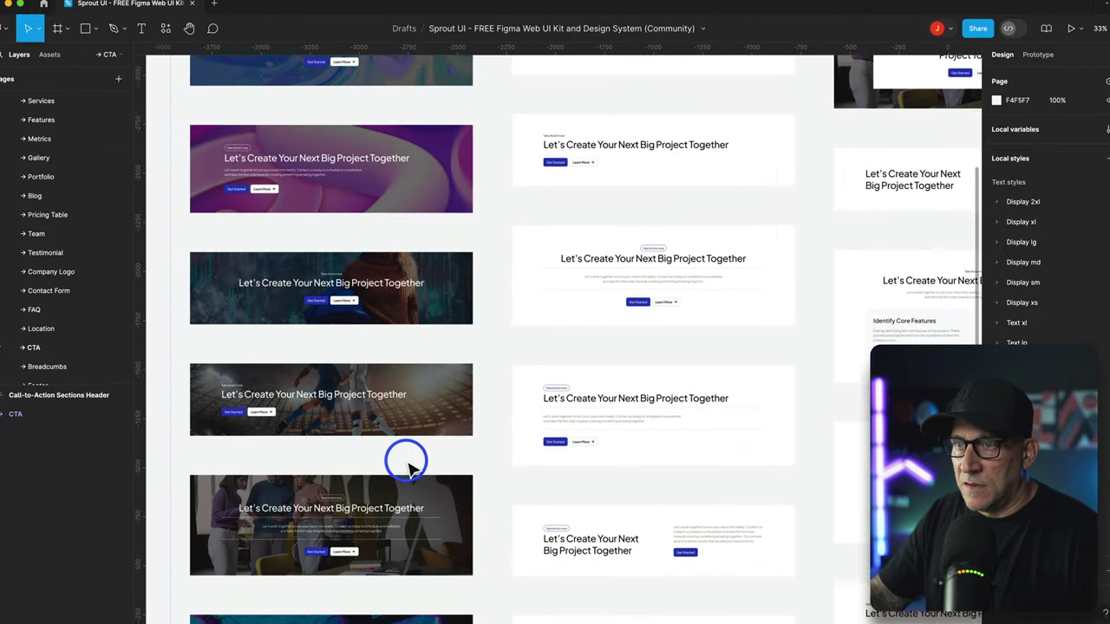
pyautogui.hscroll(10, 642, 446)
pyautogui.hscroll(8, 640, 446)
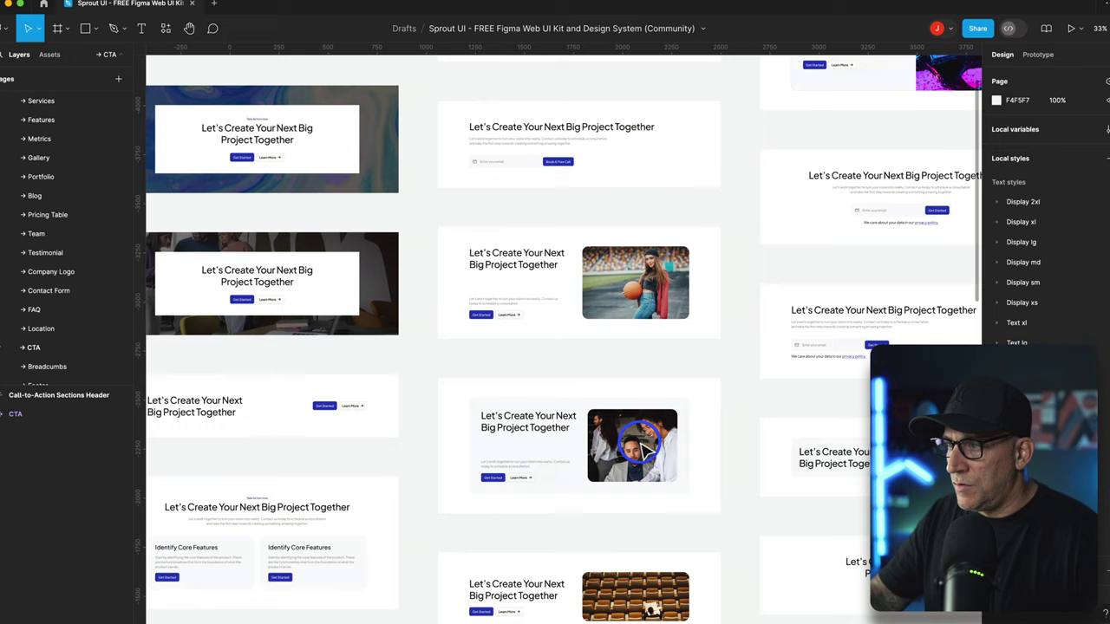
# - Open the Breadcrumbs page and select the Keys to Personal Achievement frame
pyautogui.click(52, 367)
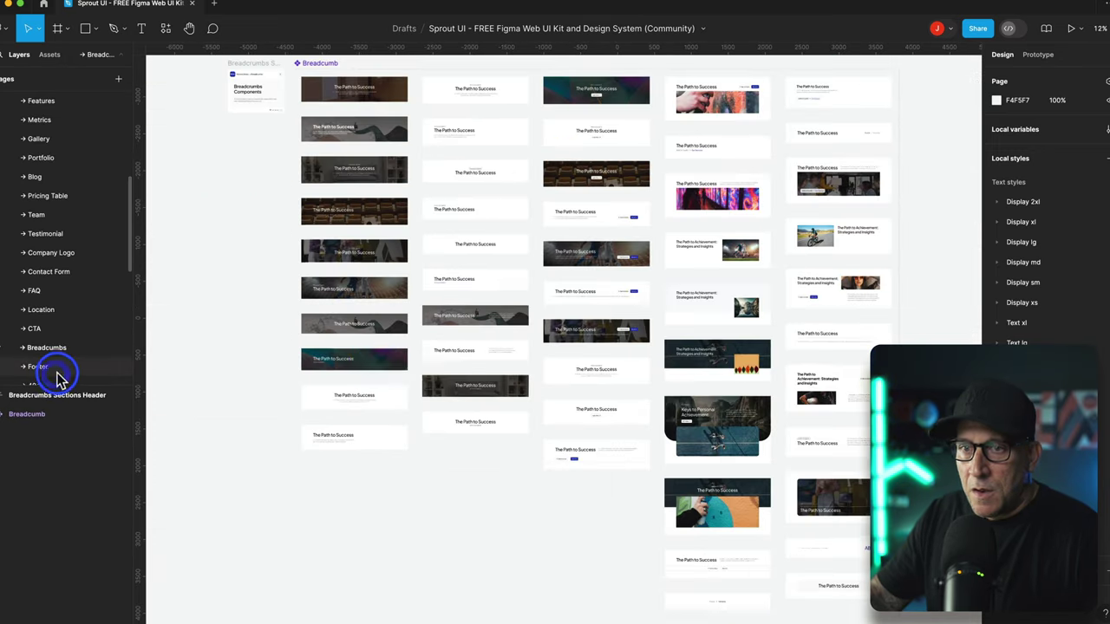
pyautogui.scroll(1, 497, 400)
pyautogui.keyDown('ctrl'); pyautogui.scroll(5, 520, 403); pyautogui.keyUp('ctrl')
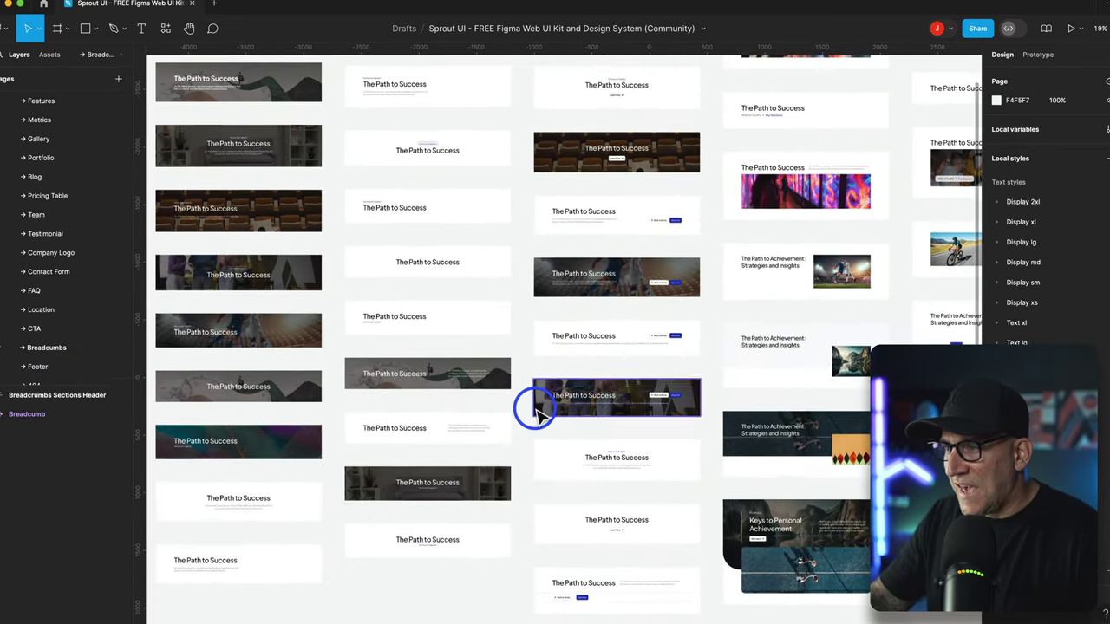
pyautogui.scroll(-3, 531, 404)
pyautogui.scroll(-2, 605, 419)
pyautogui.click(716, 419)
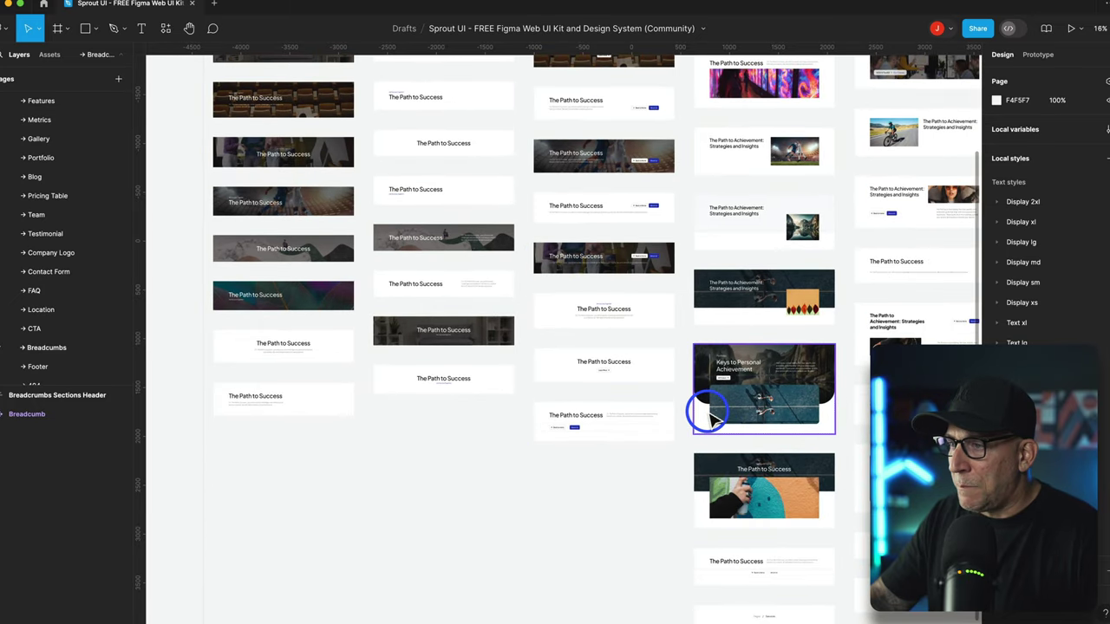
# - Browse the Footer variants, including 'Subscribe to our newsletters' and 'Let's collect your card now'
pyautogui.click(34, 367)
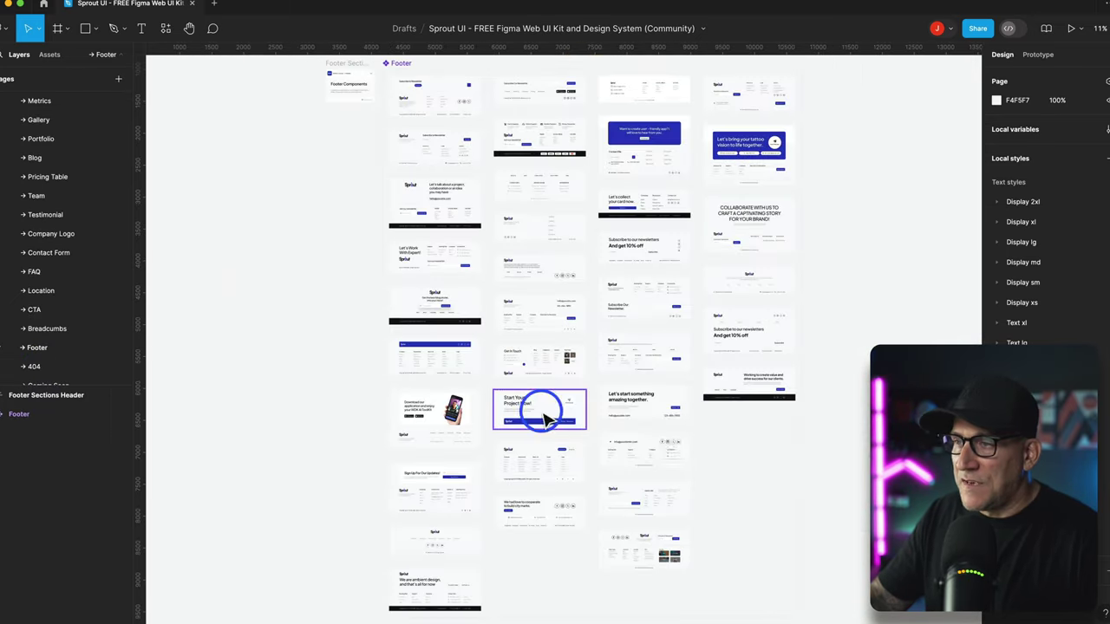
pyautogui.scroll(5, 555, 485)
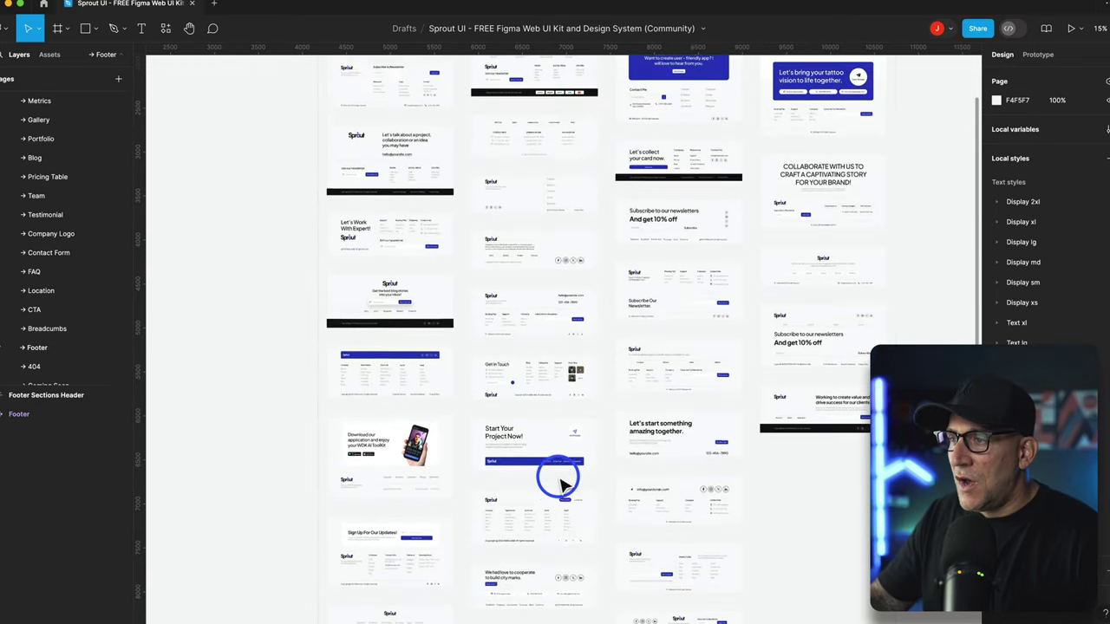
pyautogui.scroll(3, 589, 479)
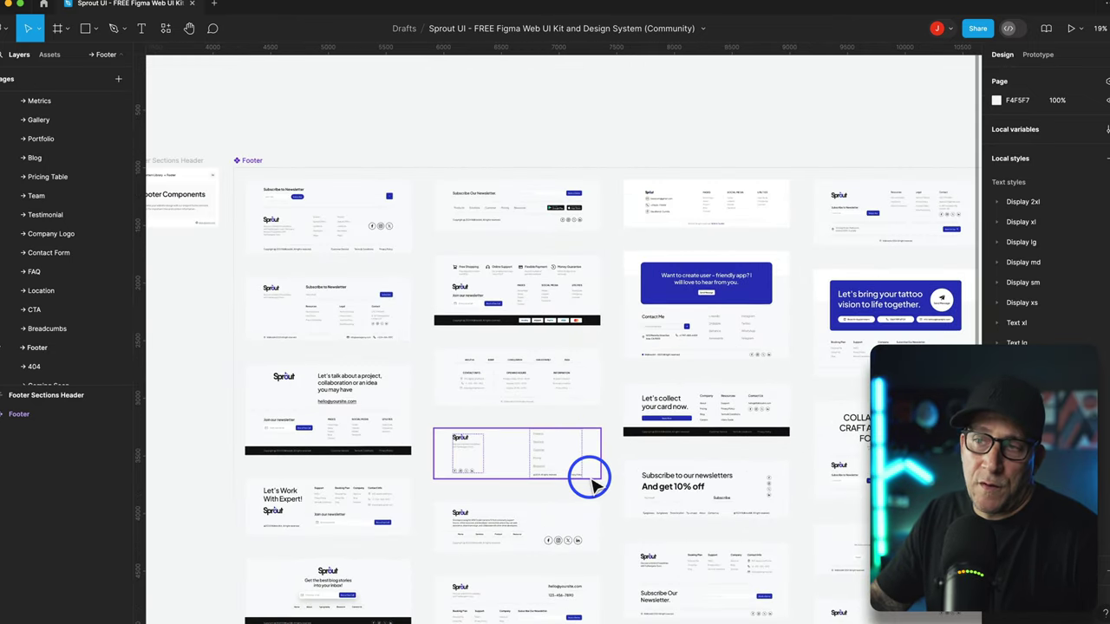
pyautogui.scroll(4, 589, 479)
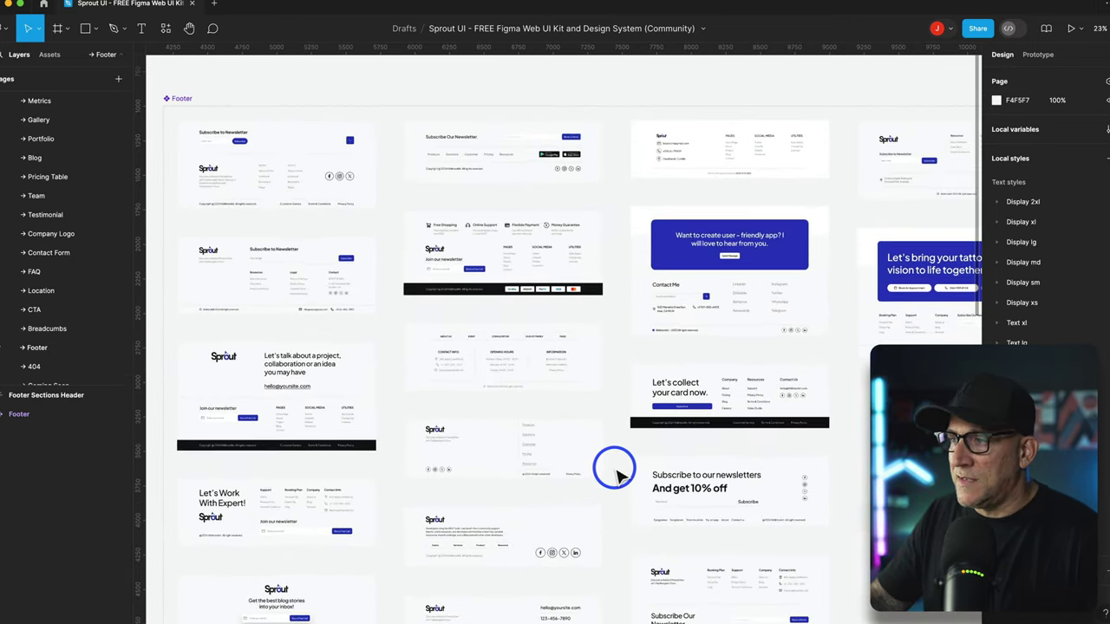
pyautogui.scroll(2, 659, 473)
pyautogui.scroll(5, 807, 460)
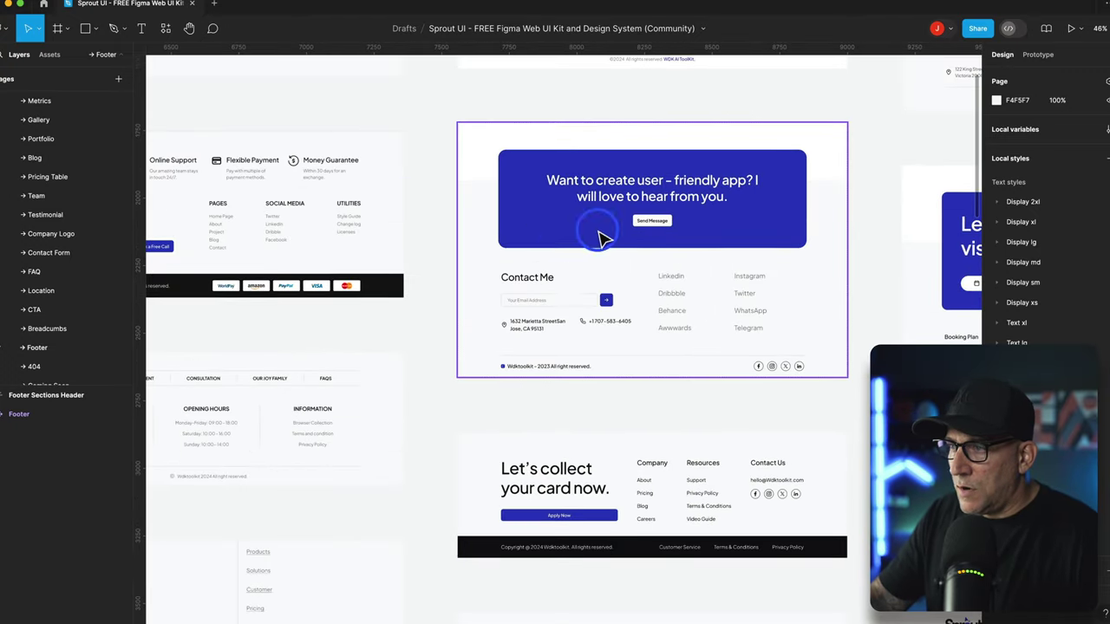
pyautogui.scroll(-1, 837, 420)
pyautogui.scroll(-3, 828, 418)
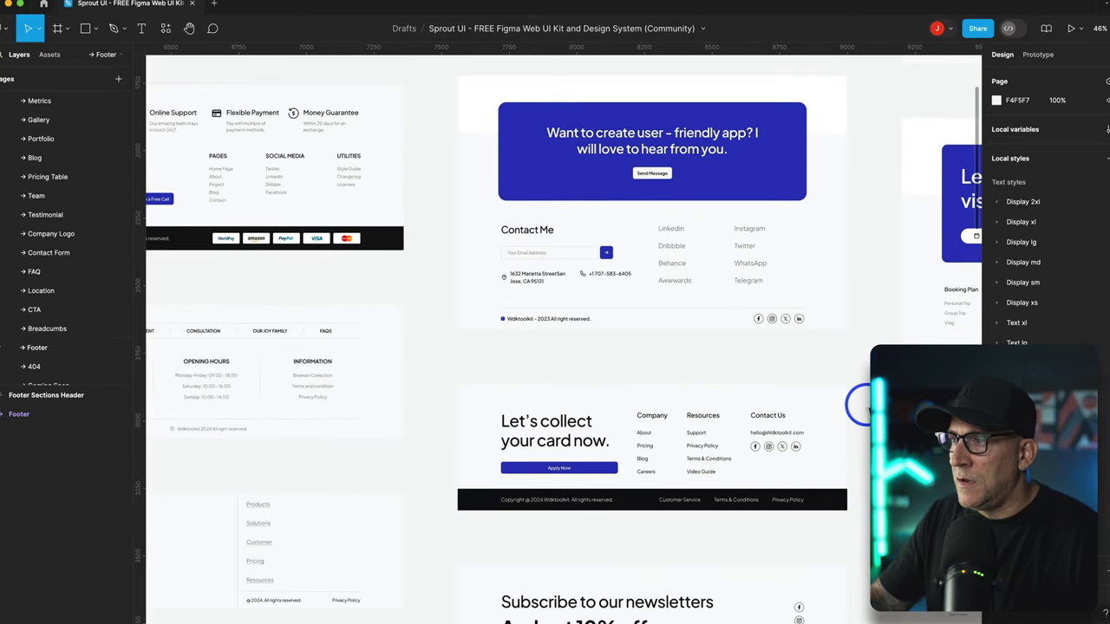
pyautogui.hscroll(10, 858, 403)
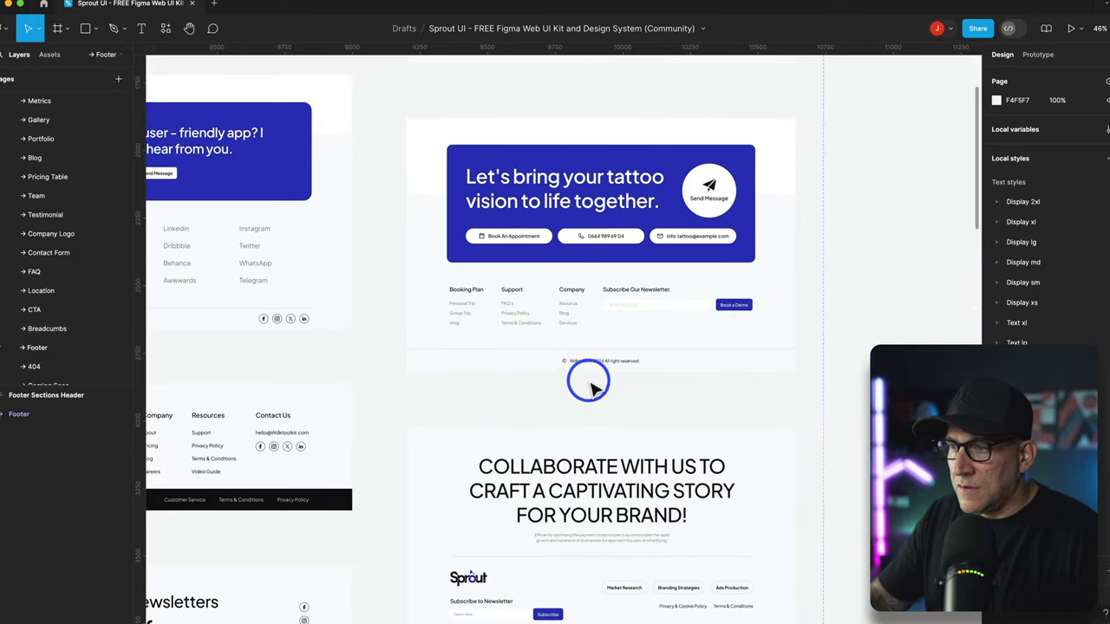
pyautogui.scroll(-10, 604, 419)
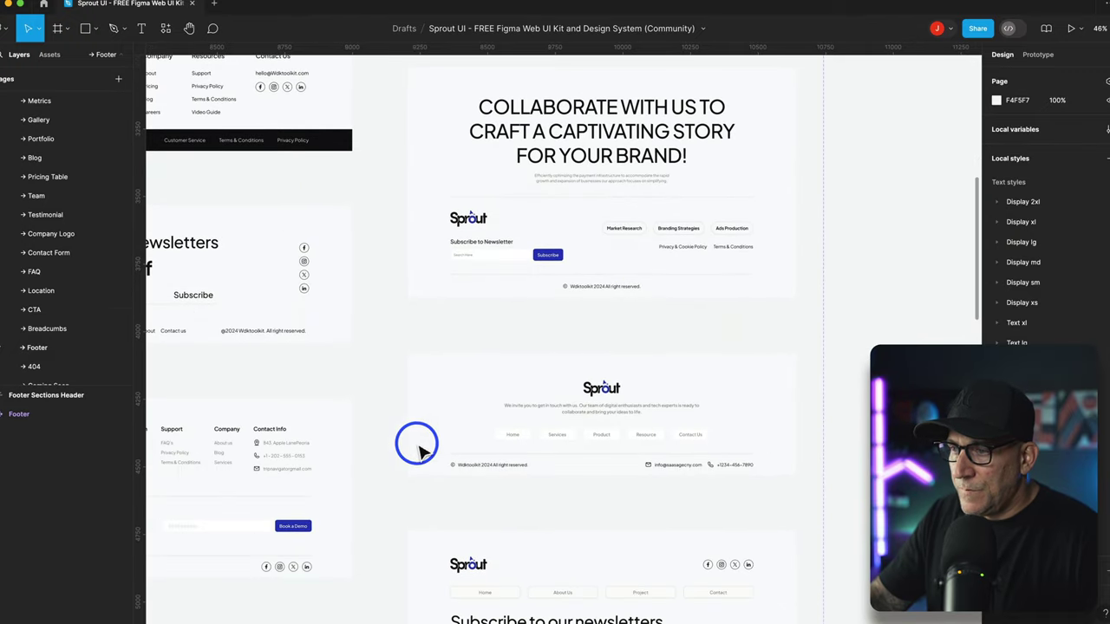
pyautogui.scroll(-10, 438, 444)
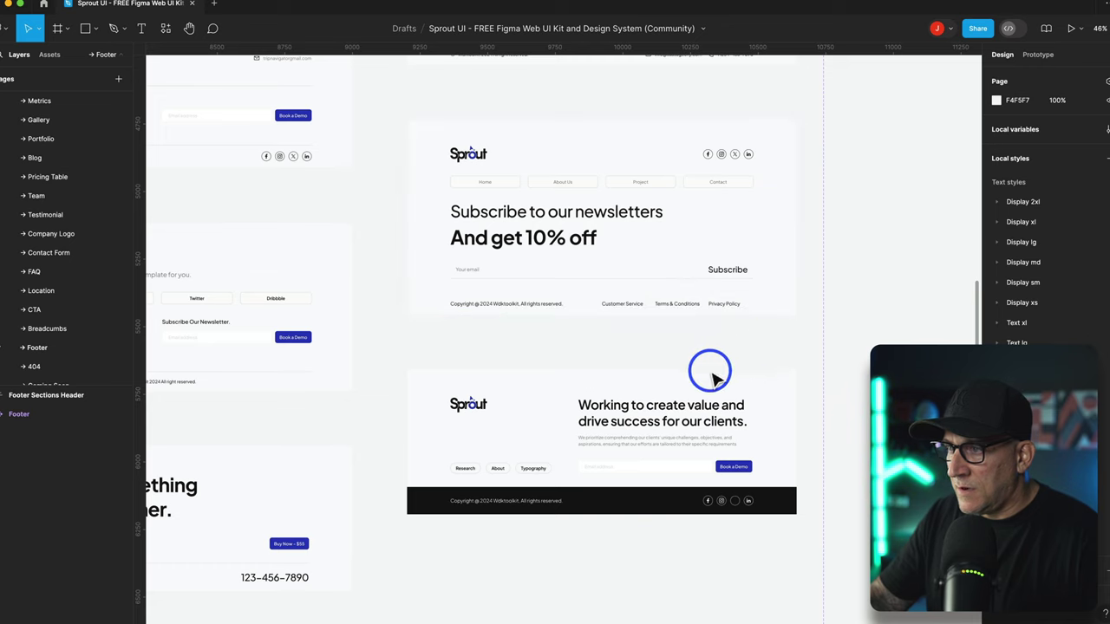
pyautogui.scroll(-4, 711, 367)
pyautogui.keyDown('ctrl'); pyautogui.scroll(-5, 470, 377); pyautogui.keyUp('ctrl')
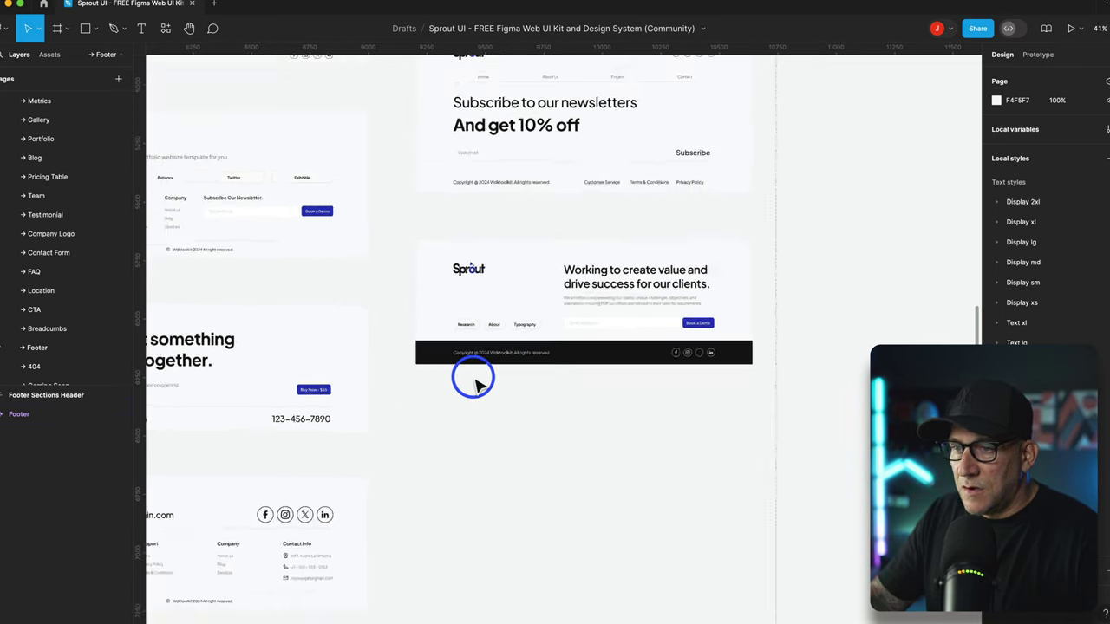
# - Open the 404 page and zoom across its error-page templates
pyautogui.click(19, 366)
pyautogui.keyDown('ctrl'); pyautogui.scroll(6, 548, 407); pyautogui.keyUp('ctrl')
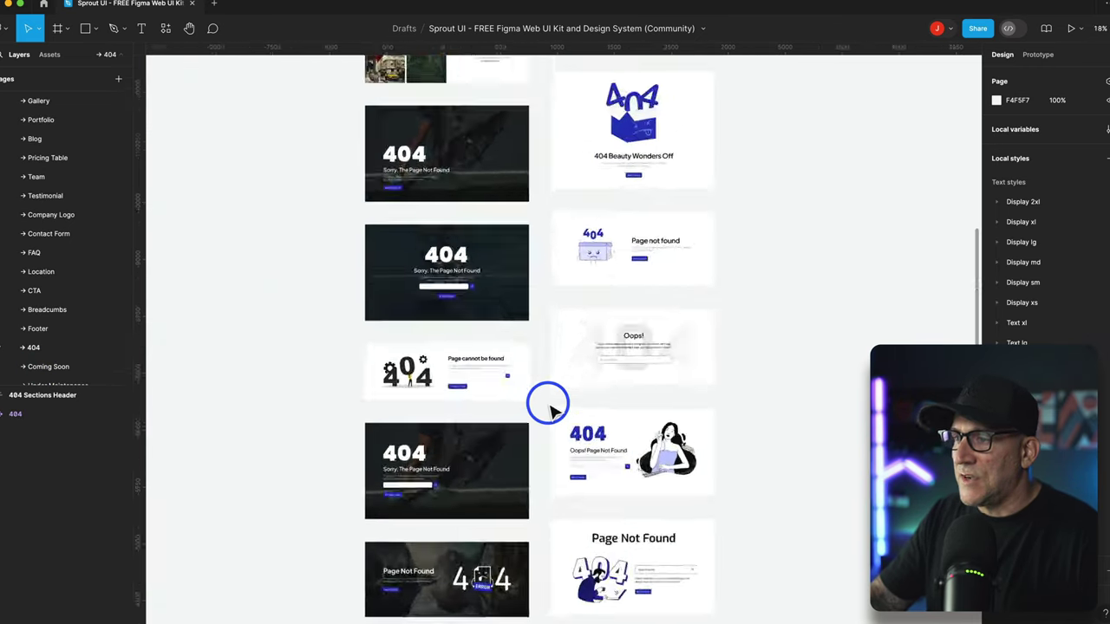
pyautogui.scroll(-5, 590, 438)
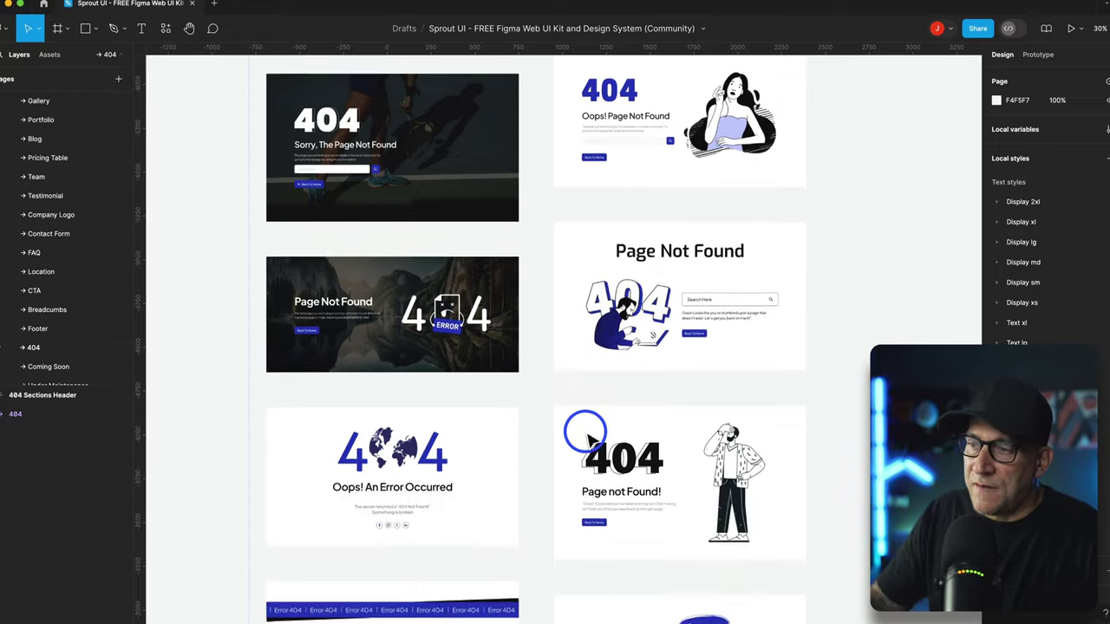
pyautogui.scroll(-2, 631, 427)
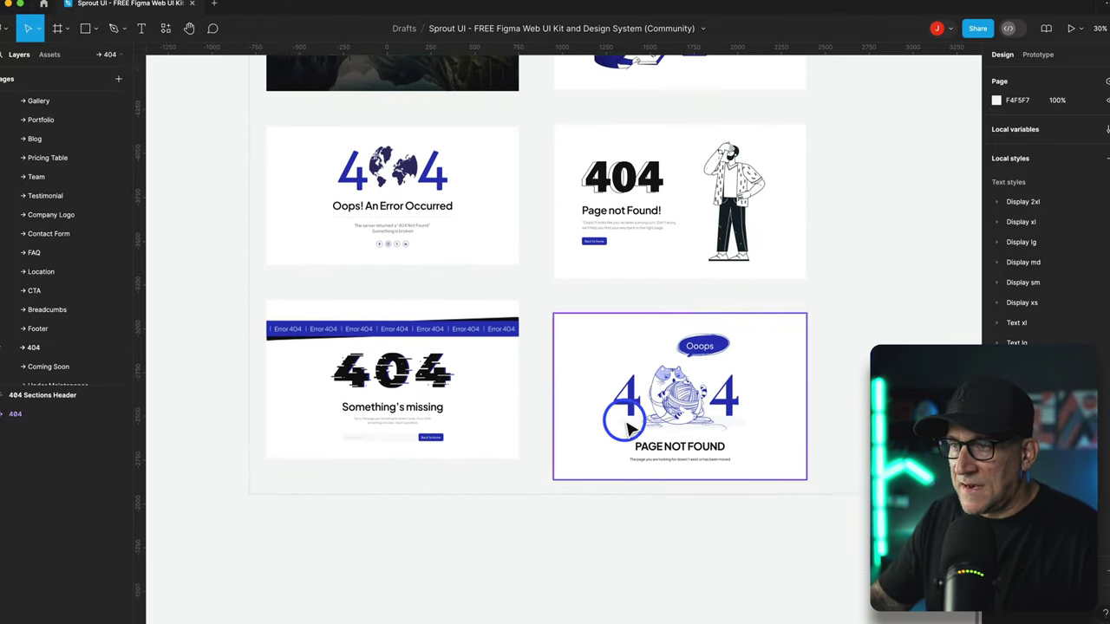
pyautogui.scroll(7, 518, 444)
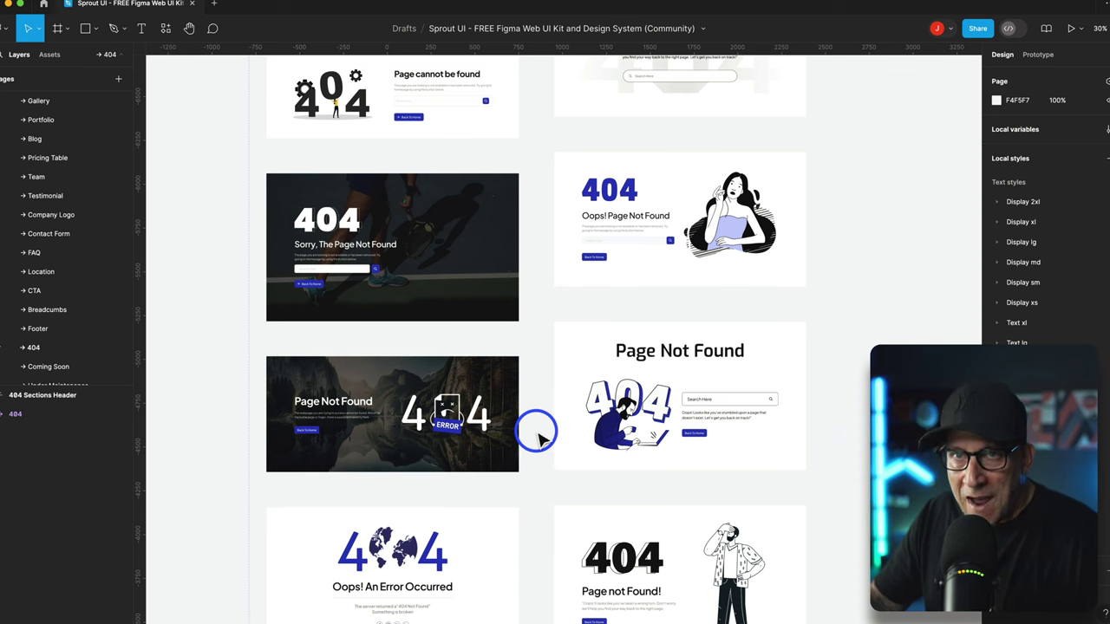
pyautogui.scroll(5, 555, 429)
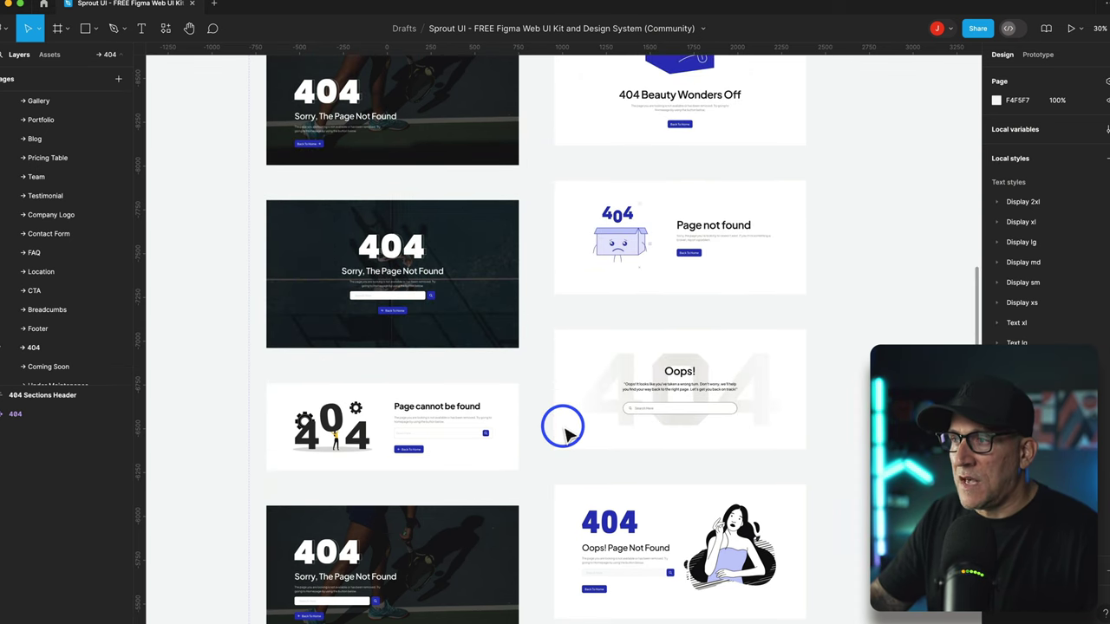
pyautogui.scroll(4, 563, 431)
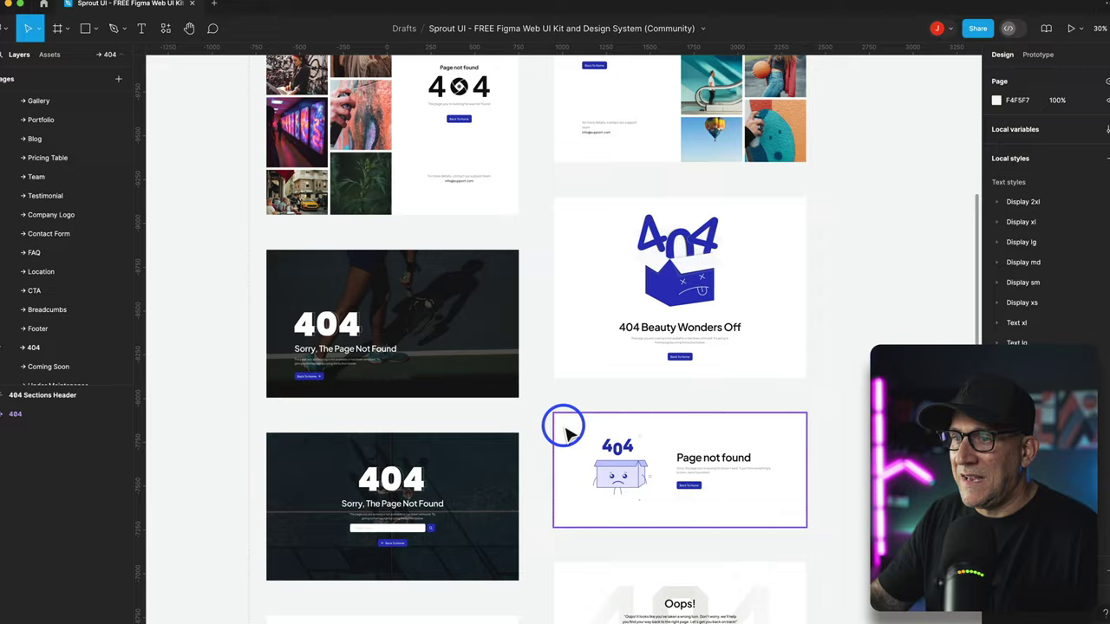
pyautogui.scroll(7, 564, 431)
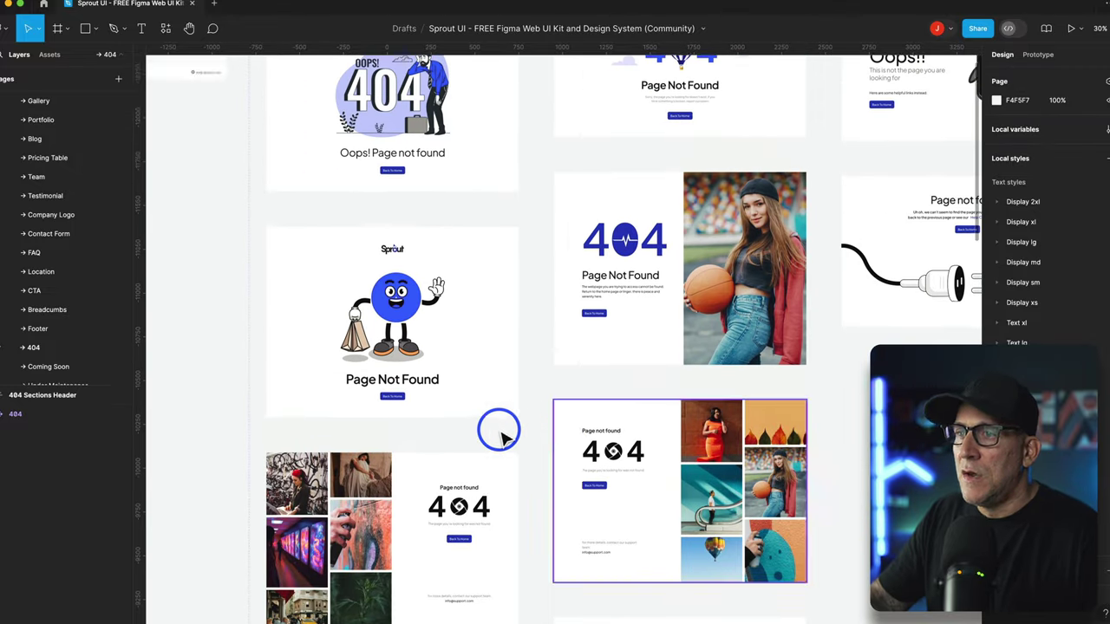
pyautogui.scroll(5, 501, 437)
# - Inspect the balloon, Oops and unplugged-cable Page not found frames, then clear the selection
pyautogui.click(587, 414)
pyautogui.hscroll(3, 590, 421)
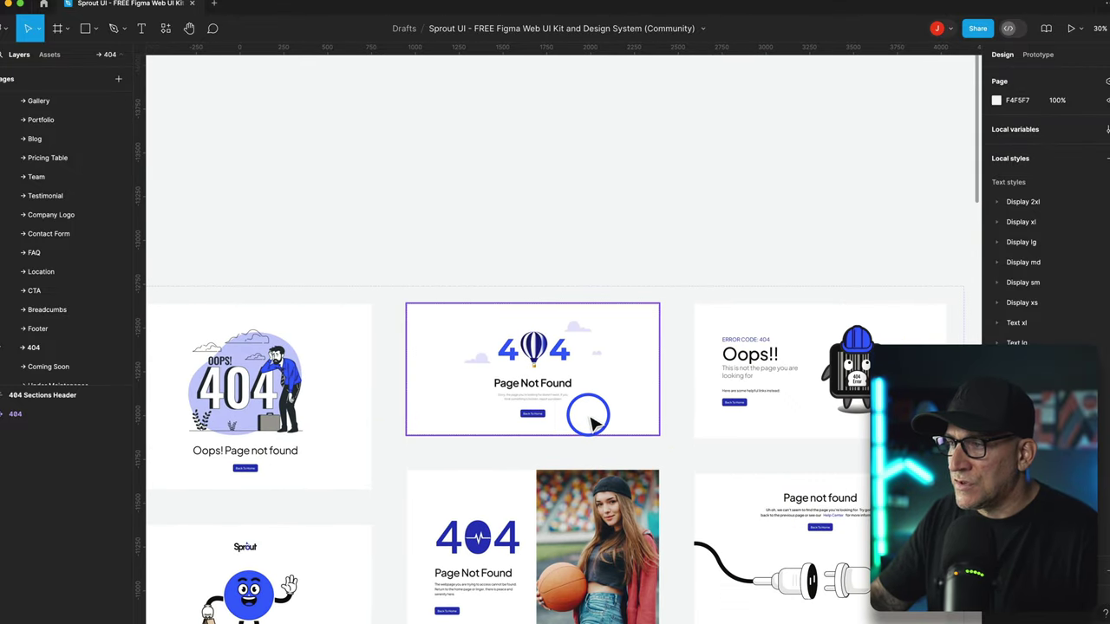
pyautogui.hscroll(4, 588, 418)
pyautogui.click(585, 418)
pyautogui.scroll(-3, 673, 422)
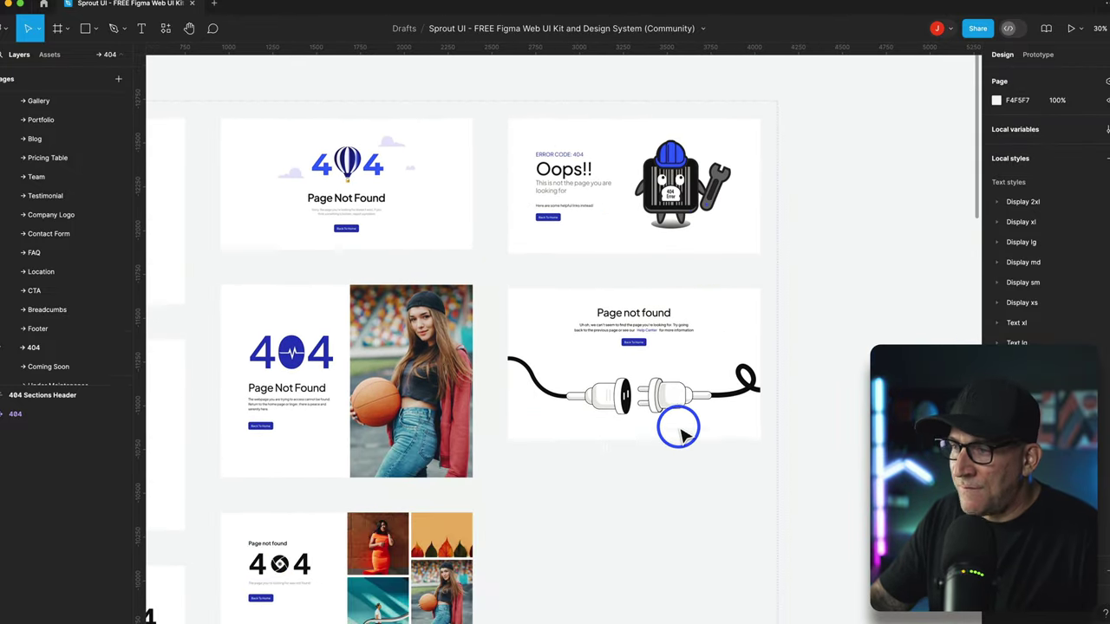
pyautogui.click(674, 423)
pyautogui.click(663, 406)
pyautogui.scroll(5, 661, 395)
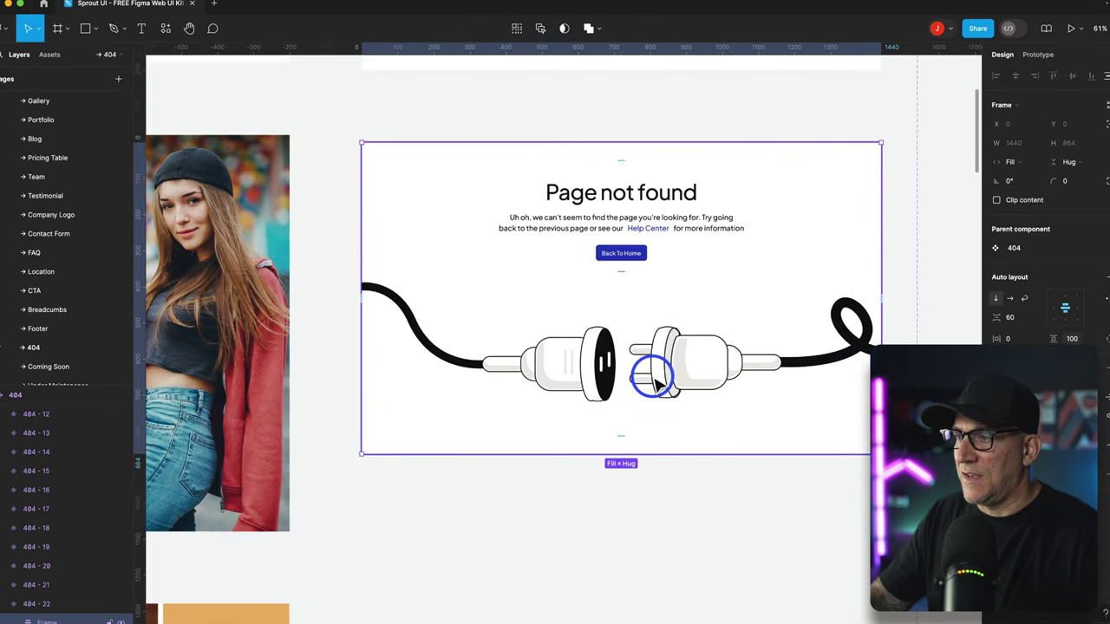
pyautogui.click(659, 371)
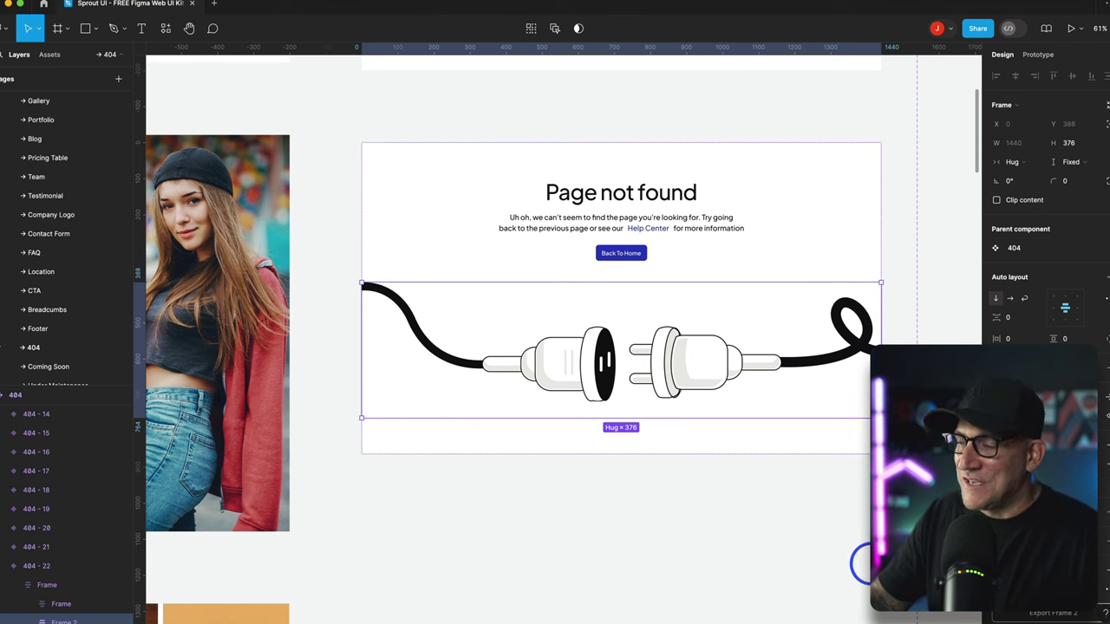
pyautogui.click(701, 548)
pyautogui.click(50, 367)
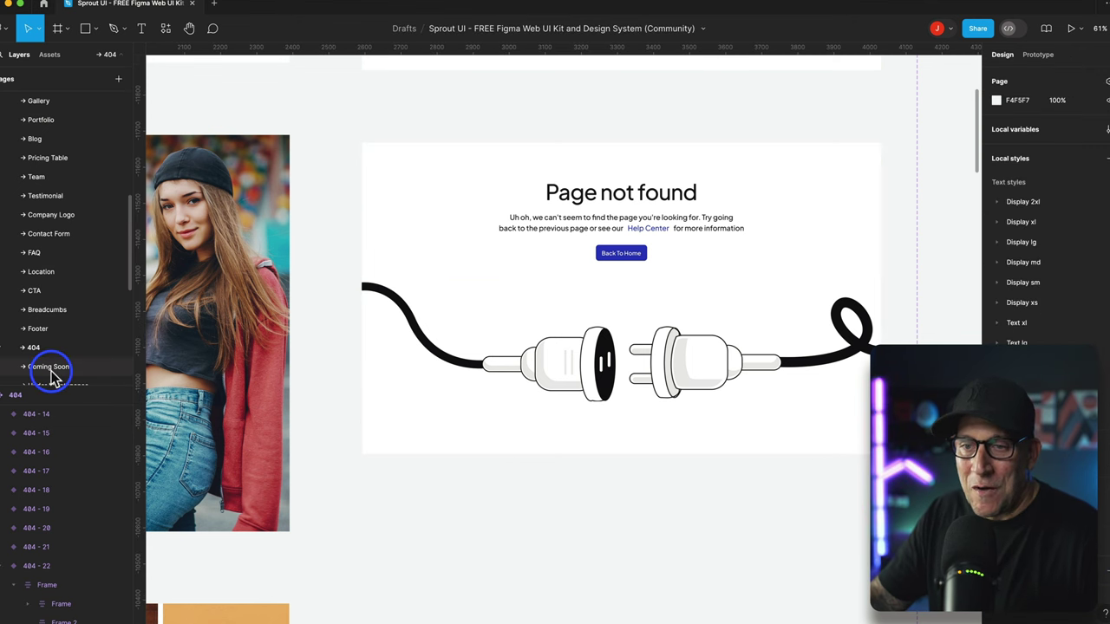
pyautogui.scroll(5, 555, 420)
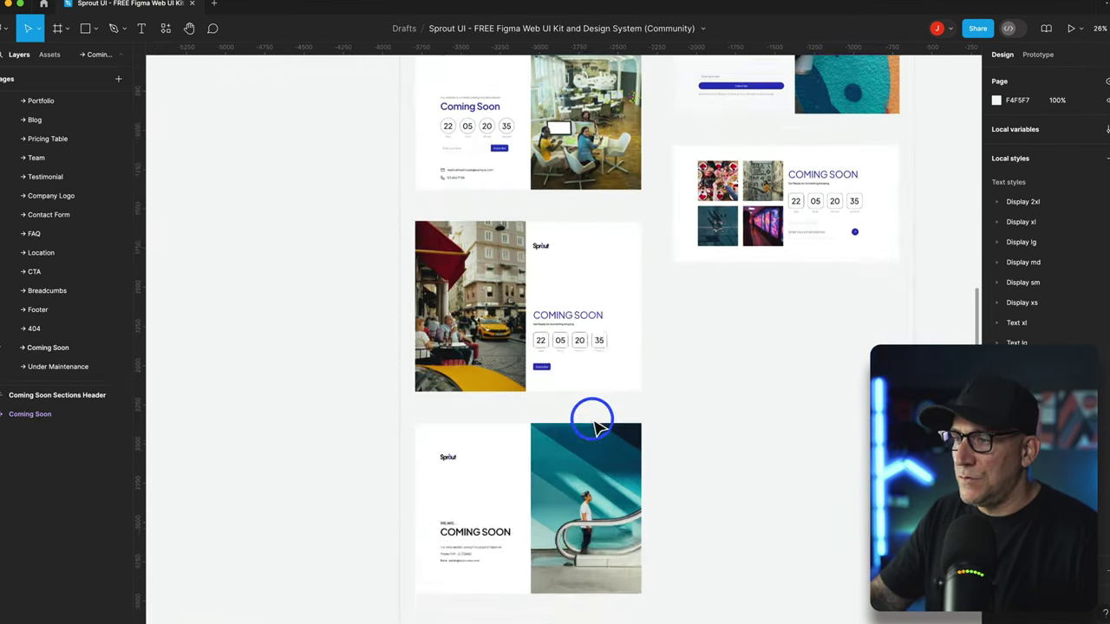
pyautogui.scroll(5, 590, 416)
pyautogui.scroll(2, 598, 424)
pyautogui.scroll(3, 600, 425)
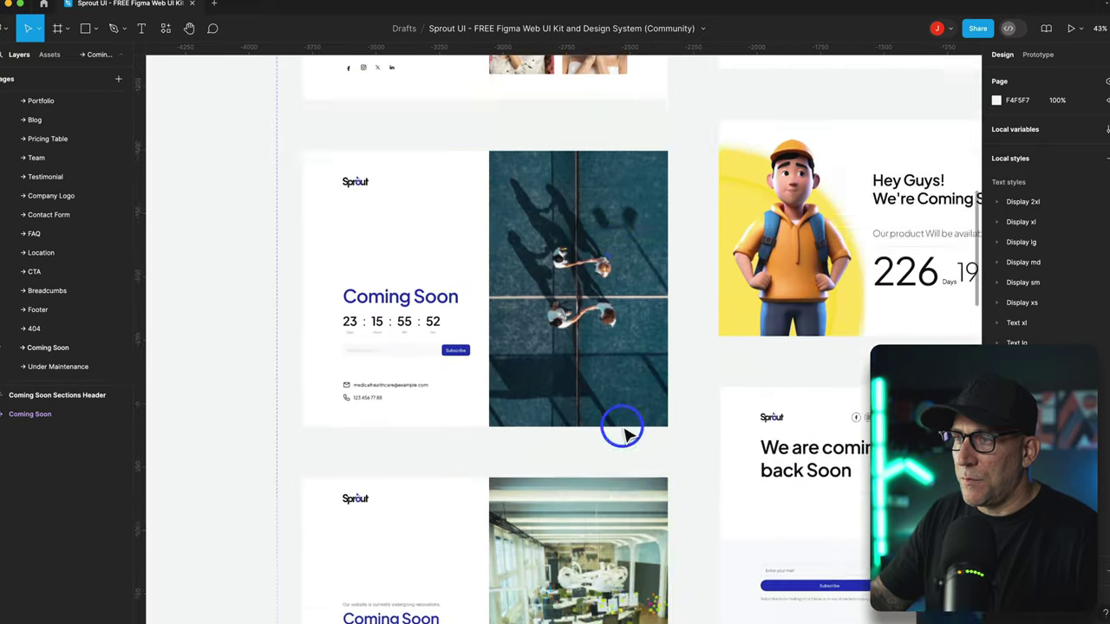
pyautogui.scroll(10, 619, 426)
pyautogui.scroll(10, 679, 395)
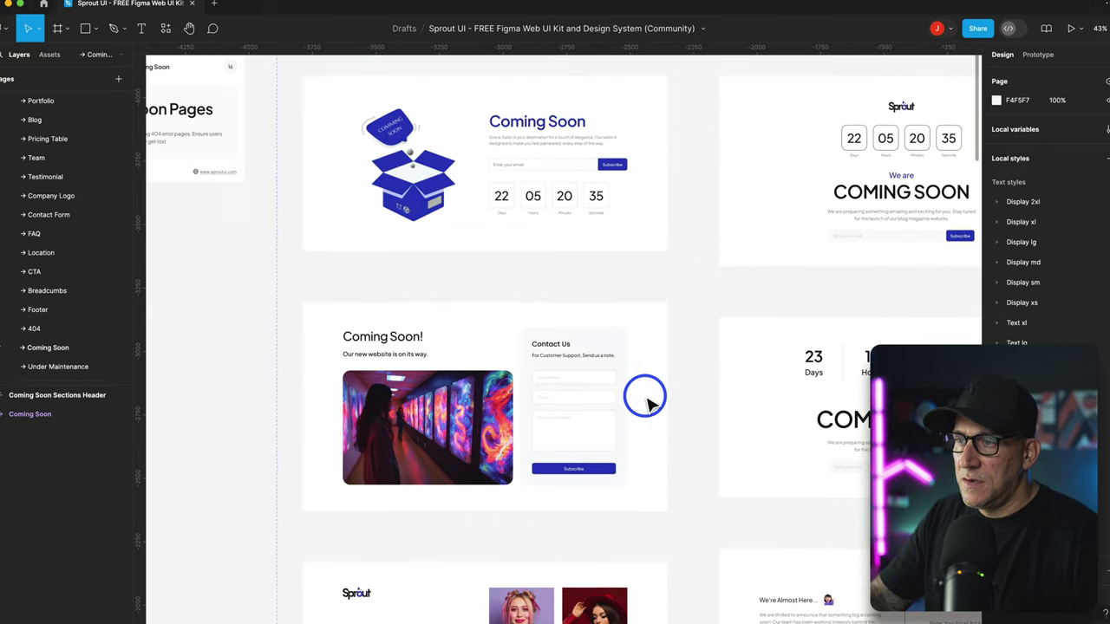
pyautogui.click(60, 371)
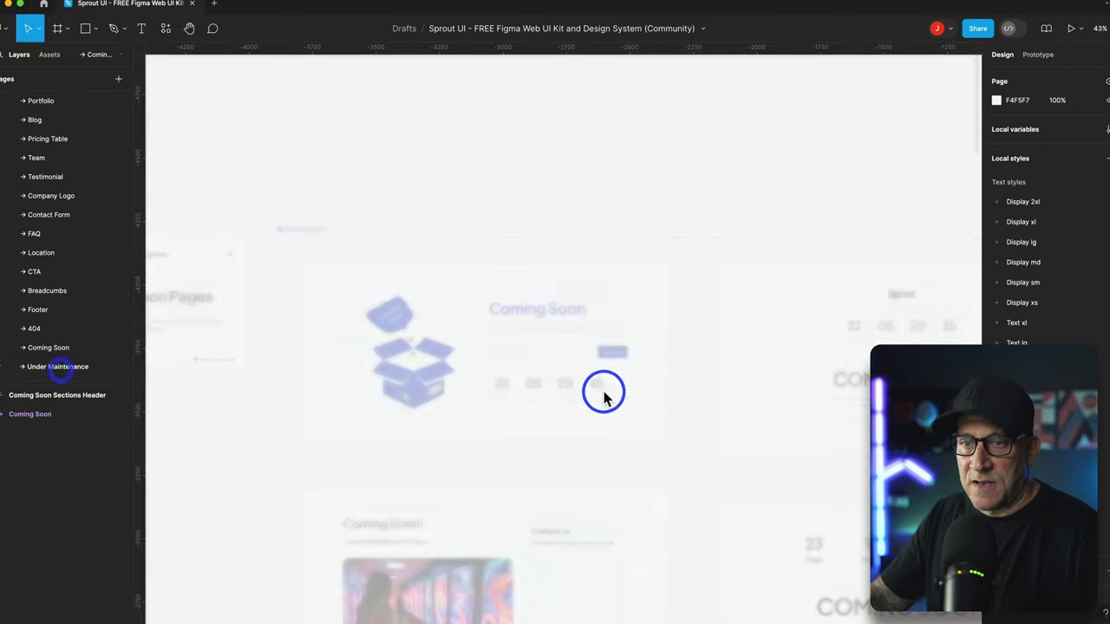
pyautogui.scroll(5, 628, 403)
pyautogui.scroll(20, 532, 408)
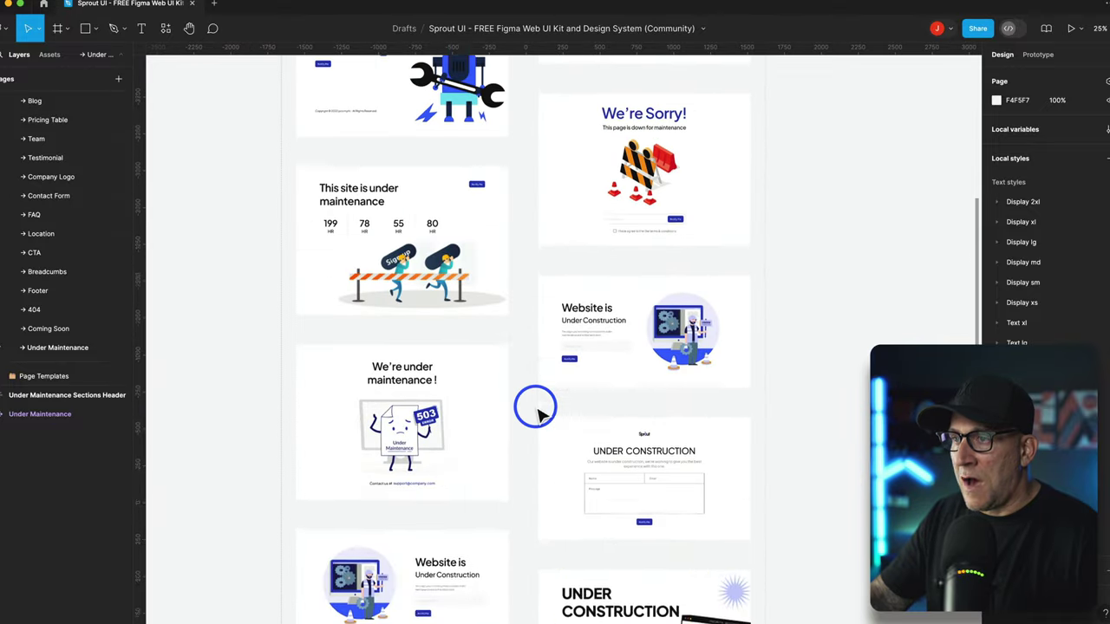
pyautogui.scroll(-5, 528, 409)
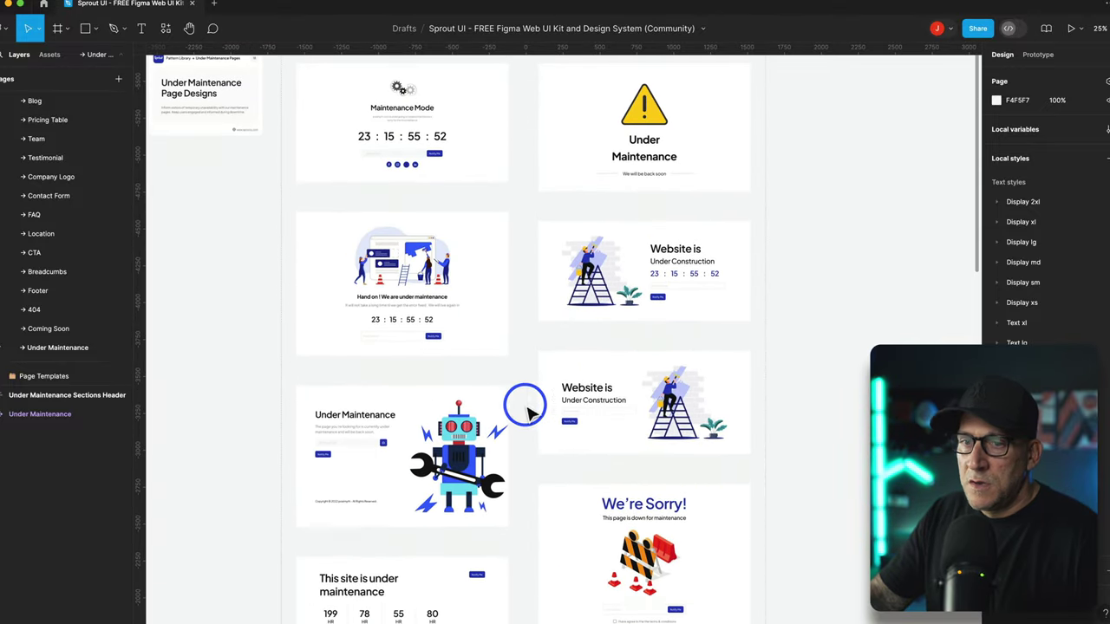
pyautogui.scroll(-1, 89, 315)
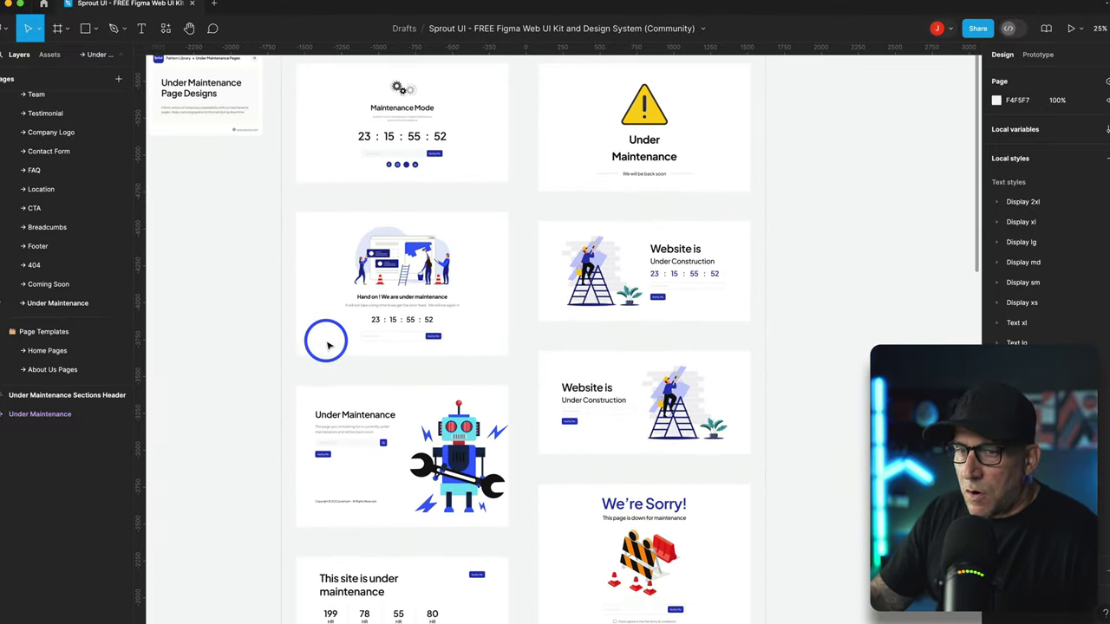
pyautogui.scroll(-1, 325, 342)
# - Open the Home Pages templates and zoom across the first Home Page designs
pyautogui.click(47, 350)
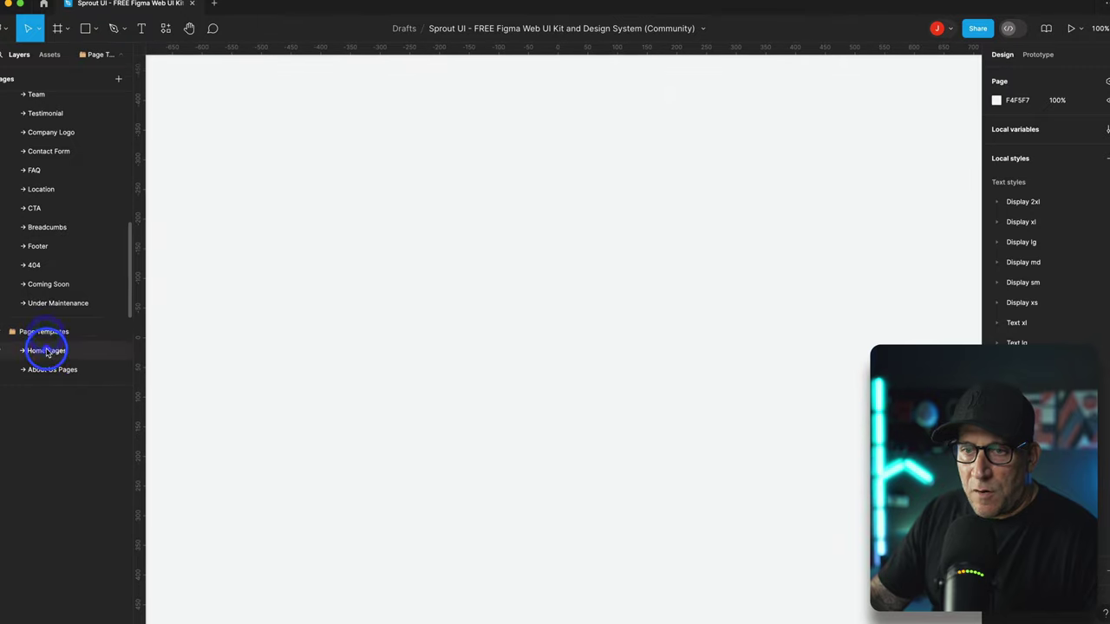
pyautogui.scroll(5, 344, 360)
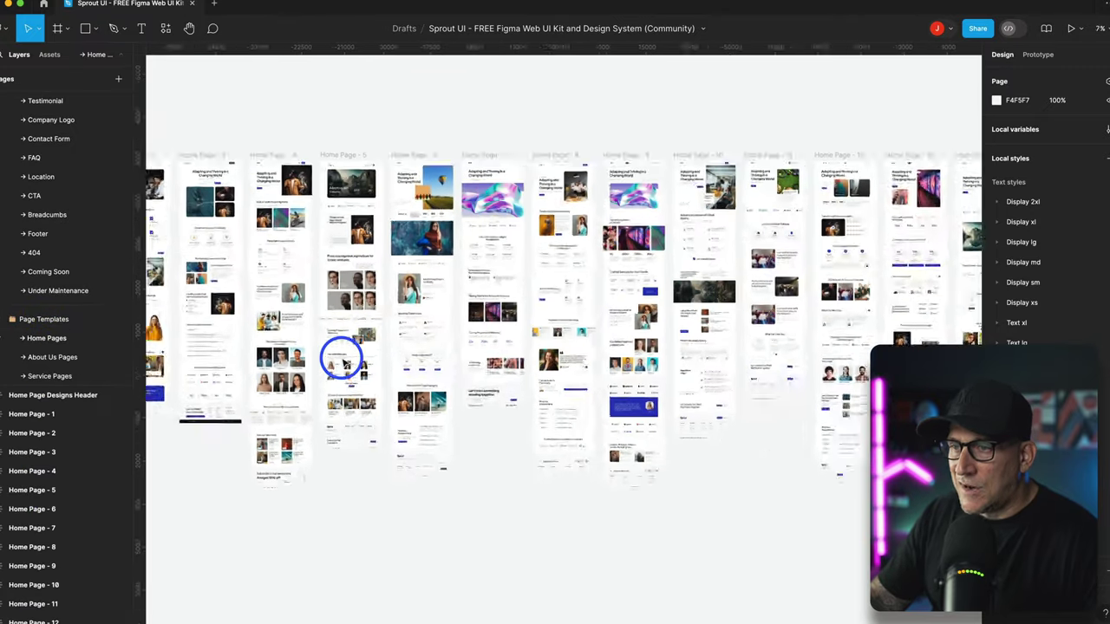
pyautogui.scroll(3, 269, 351)
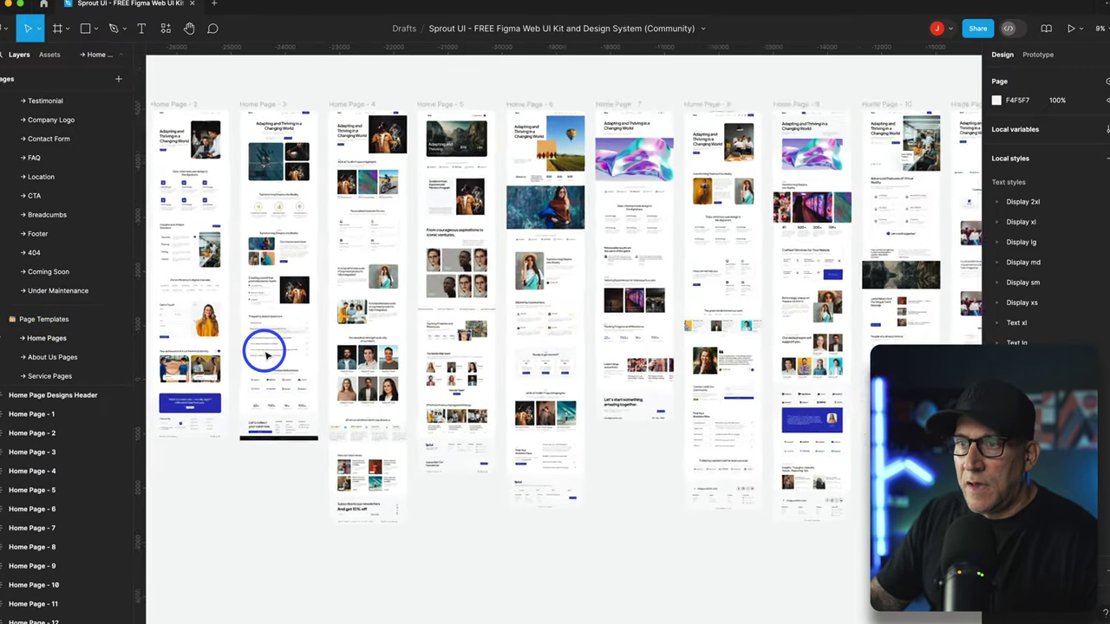
pyautogui.scroll(2, 343, 352)
pyautogui.scroll(2, 345, 351)
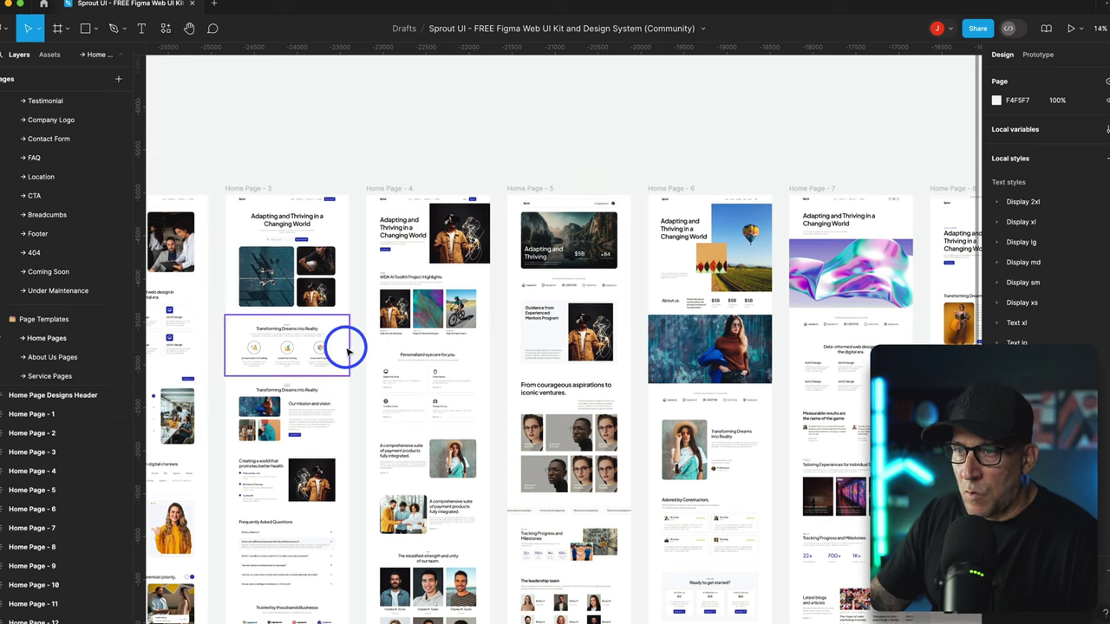
pyautogui.scroll(4, 235, 240)
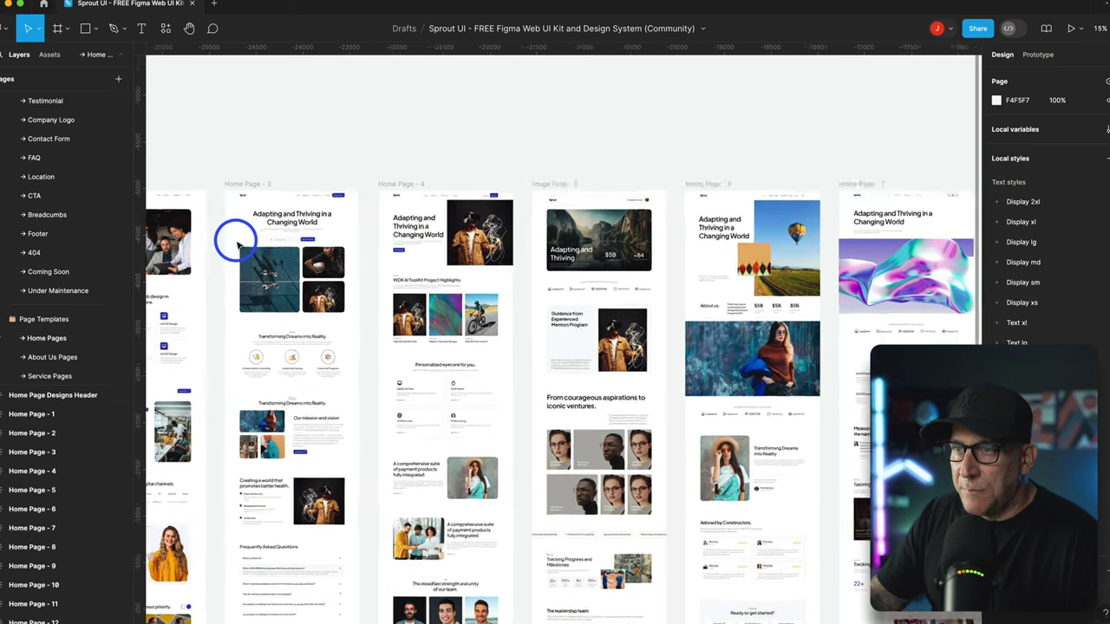
pyautogui.hscroll(5, 502, 302)
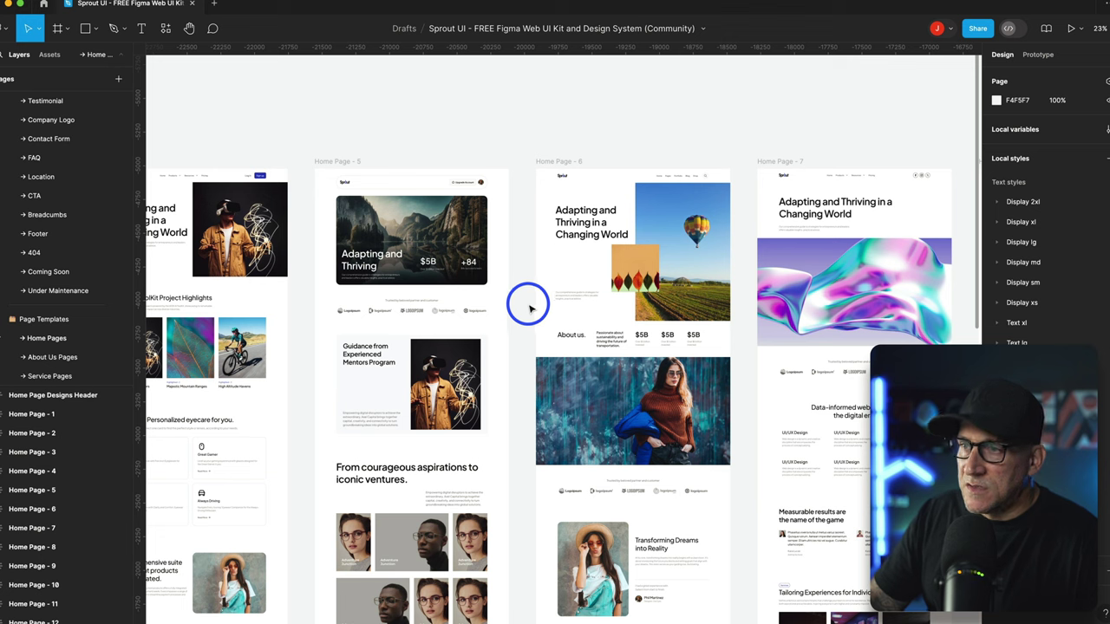
pyautogui.scroll(-6, 525, 306)
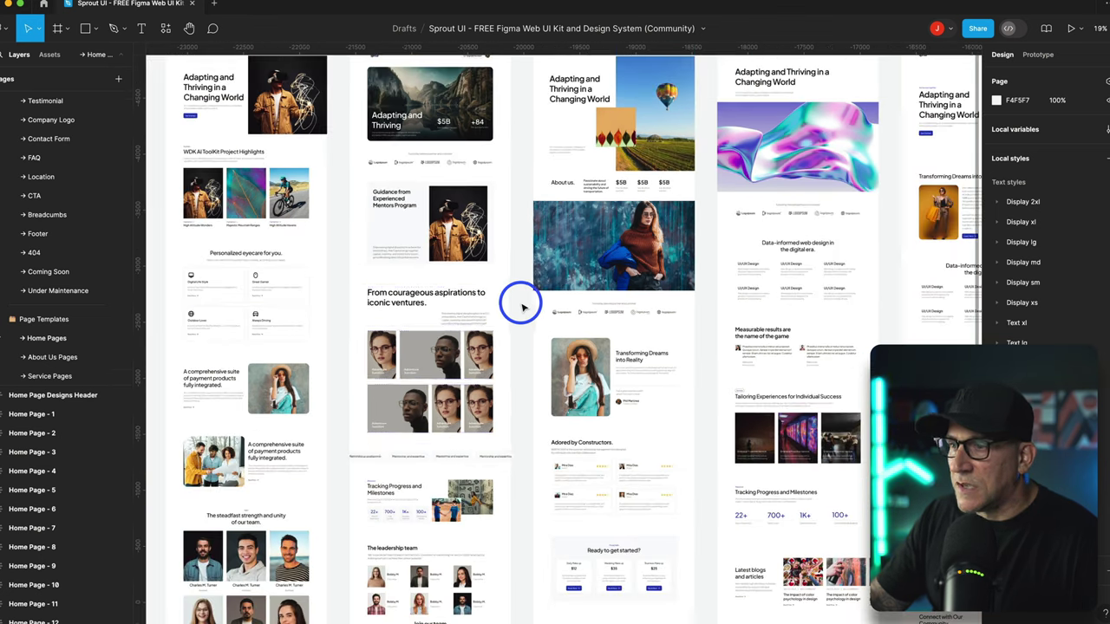
pyautogui.scroll(5, 505, 318)
pyautogui.hscroll(-2, 508, 314)
pyautogui.scroll(-5, 508, 314)
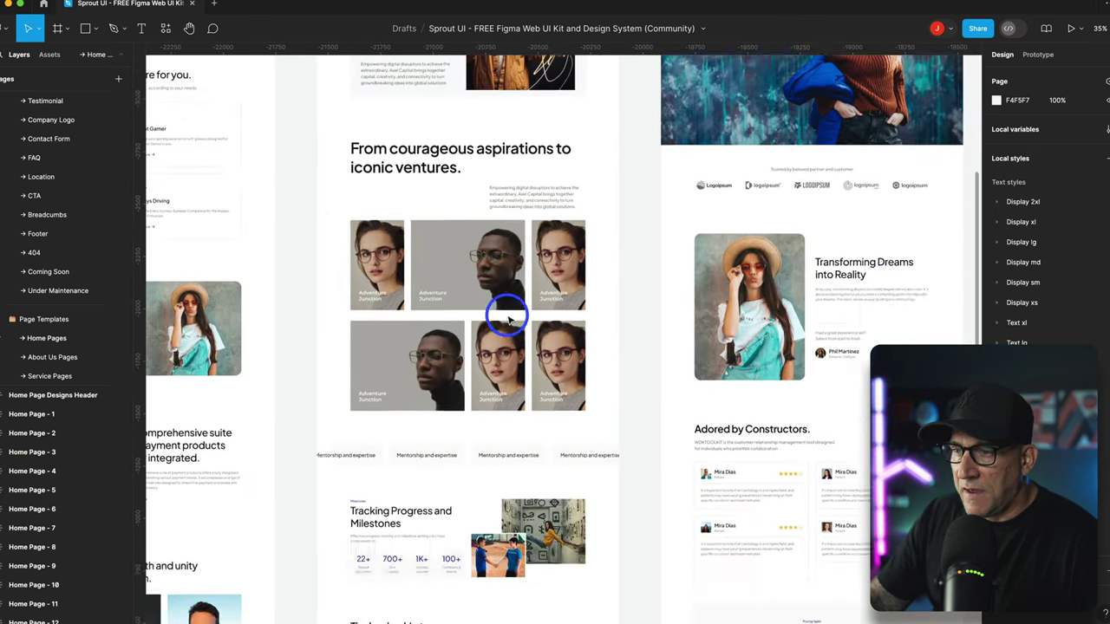
pyautogui.scroll(-5, 652, 366)
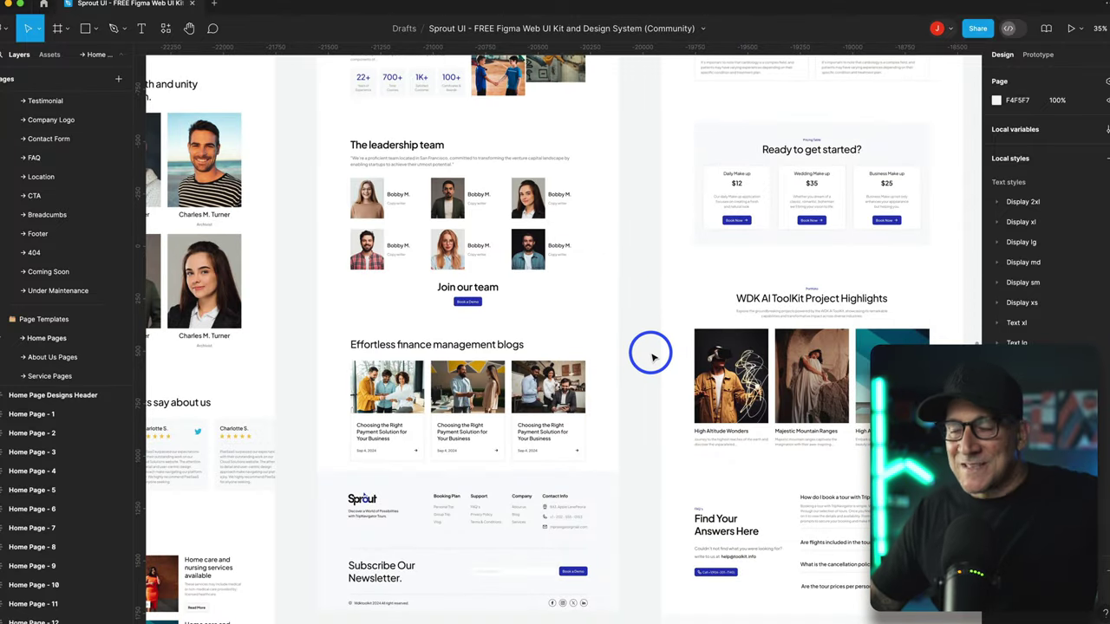
pyautogui.scroll(-1, 651, 355)
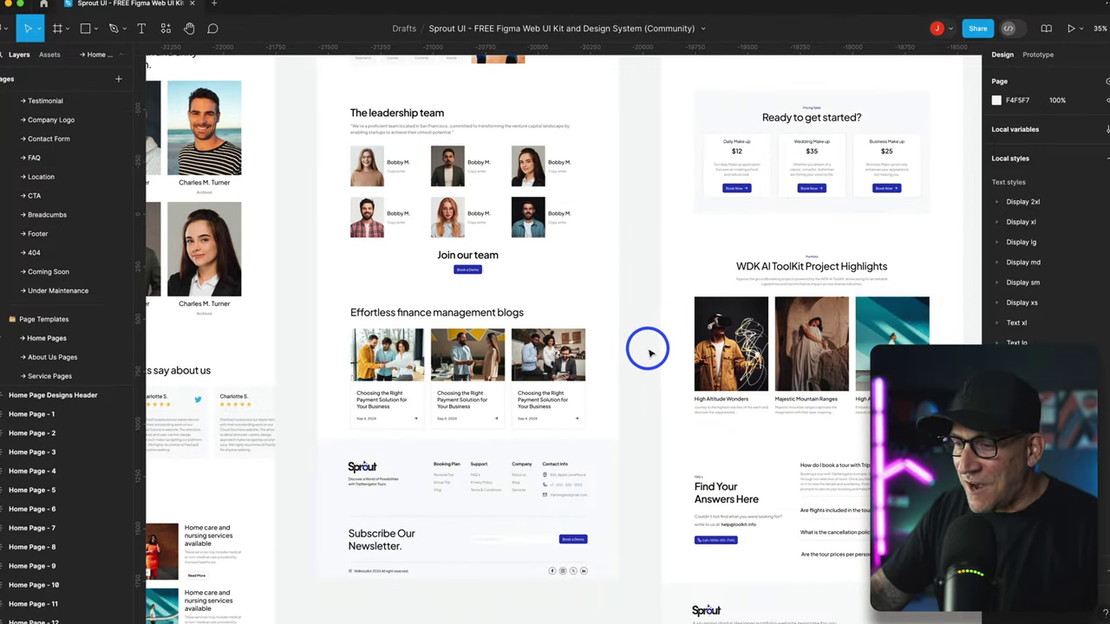
# - Pan across the remaining Home Page designs, then bring up the About Us Pages templates
pyautogui.hscroll(5, 642, 345)
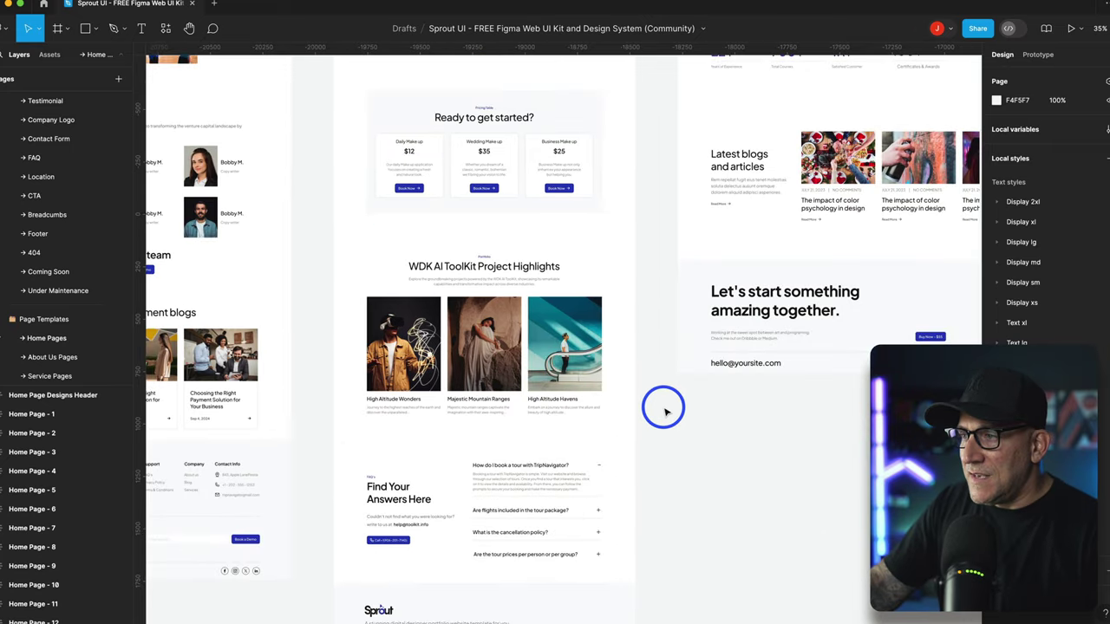
pyautogui.scroll(10, 663, 409)
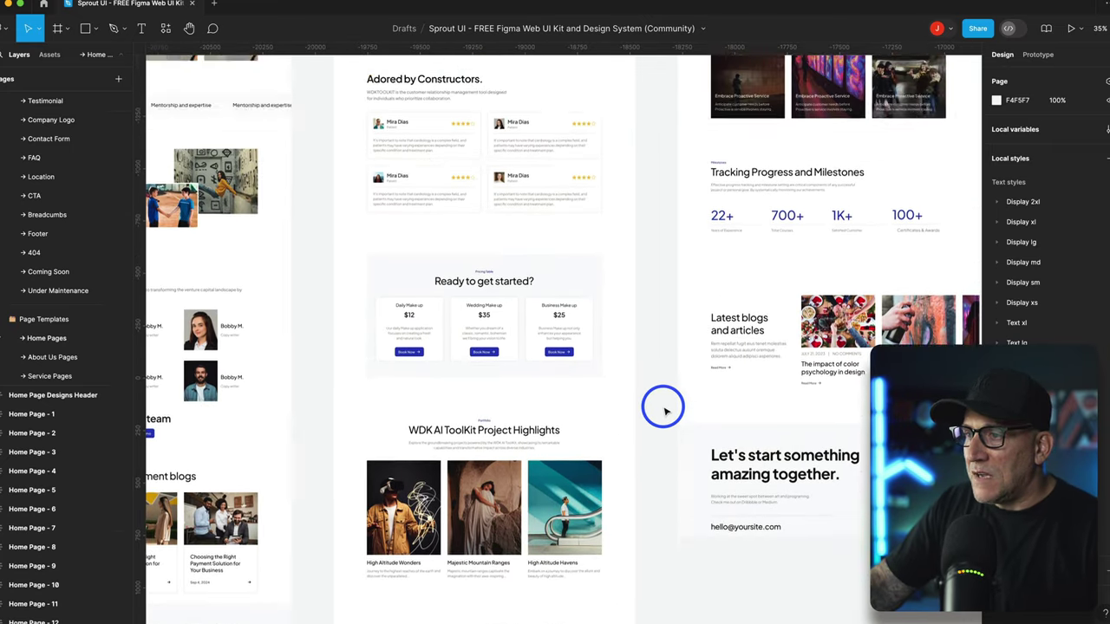
pyautogui.scroll(1, 662, 410)
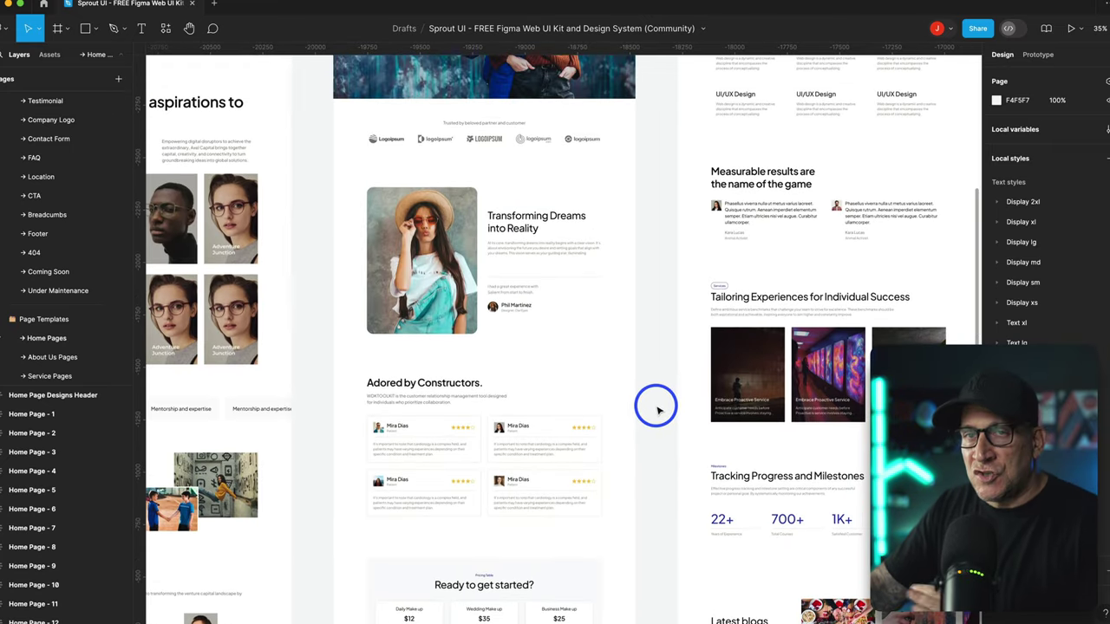
pyautogui.scroll(7, 658, 407)
pyautogui.hscroll(5, 657, 406)
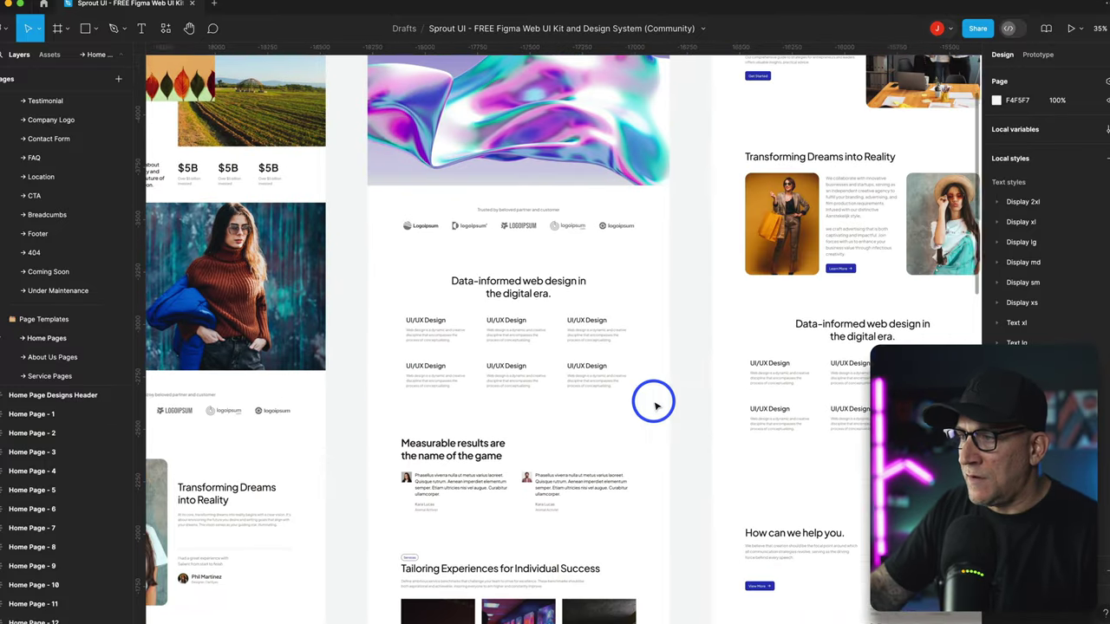
pyautogui.scroll(6, 656, 405)
pyautogui.hscroll(10, 655, 404)
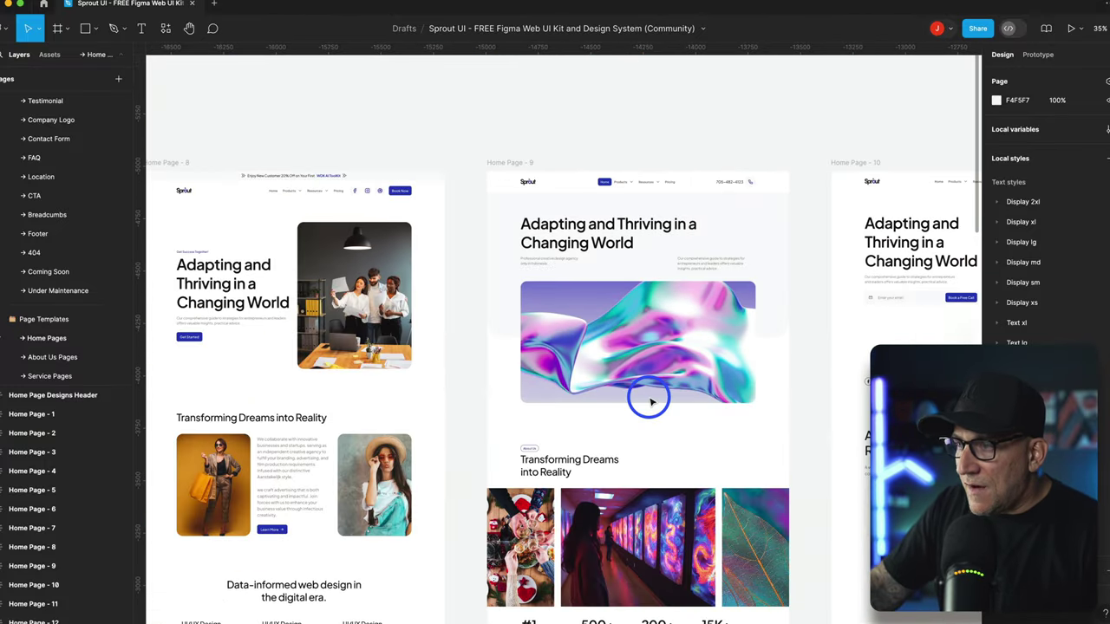
pyautogui.scroll(-1, 610, 374)
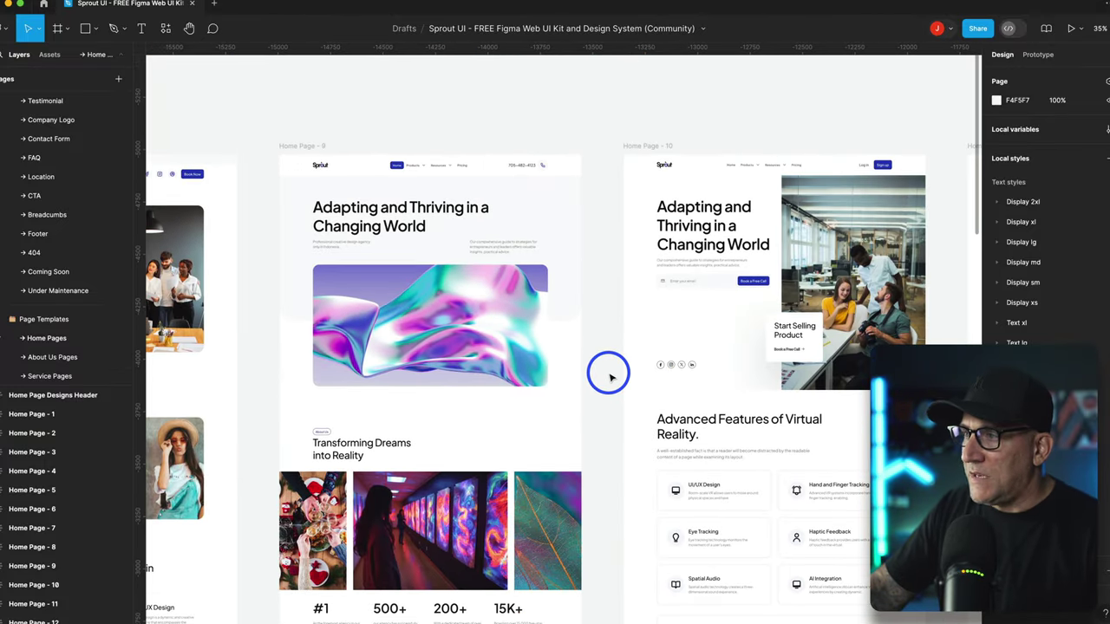
pyautogui.hscroll(6, 609, 375)
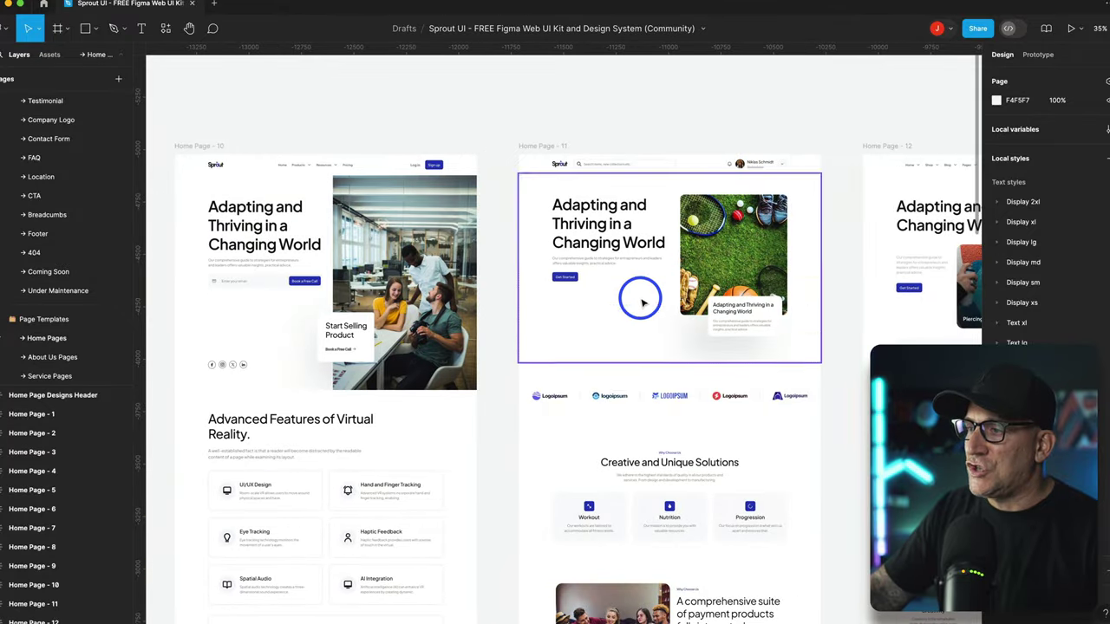
pyautogui.scroll(-5, 696, 384)
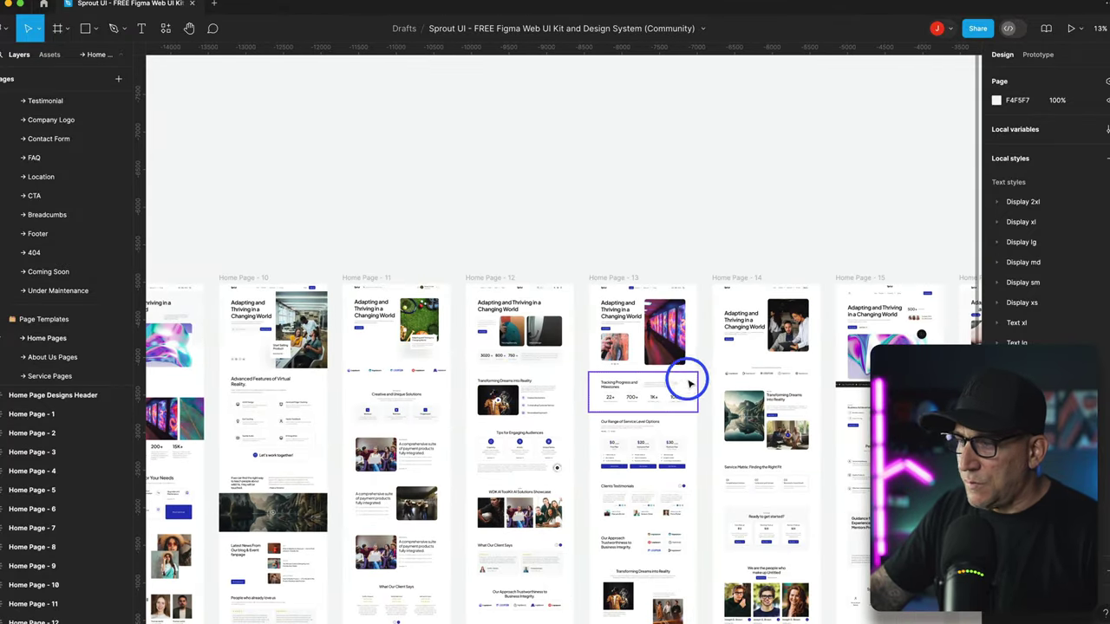
pyautogui.scroll(-5, 659, 378)
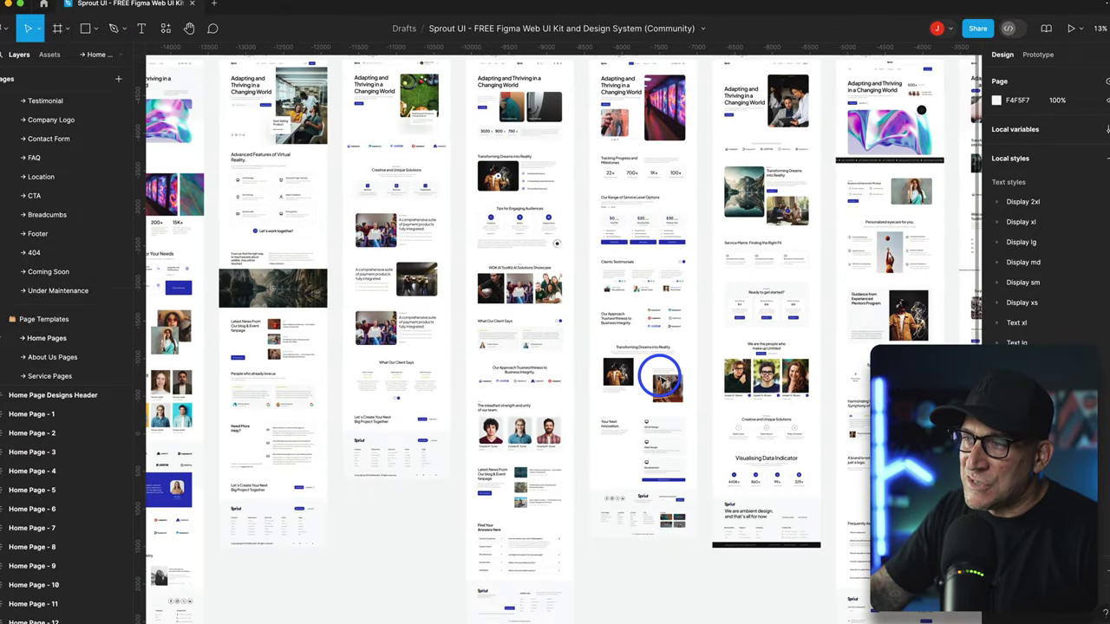
pyautogui.scroll(1, 659, 380)
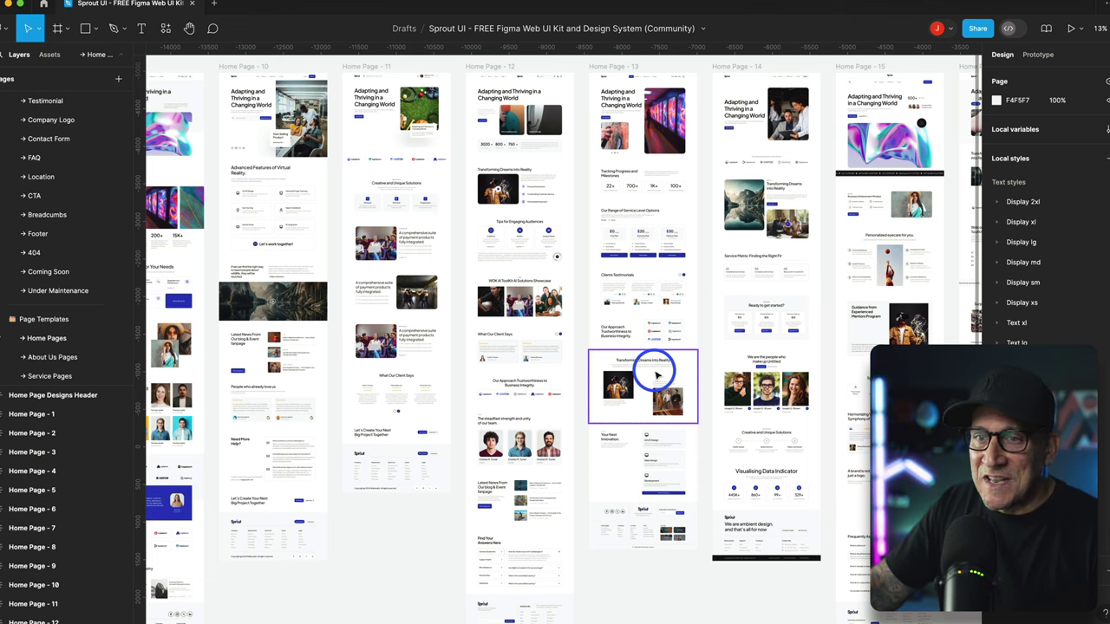
pyautogui.click(43, 357)
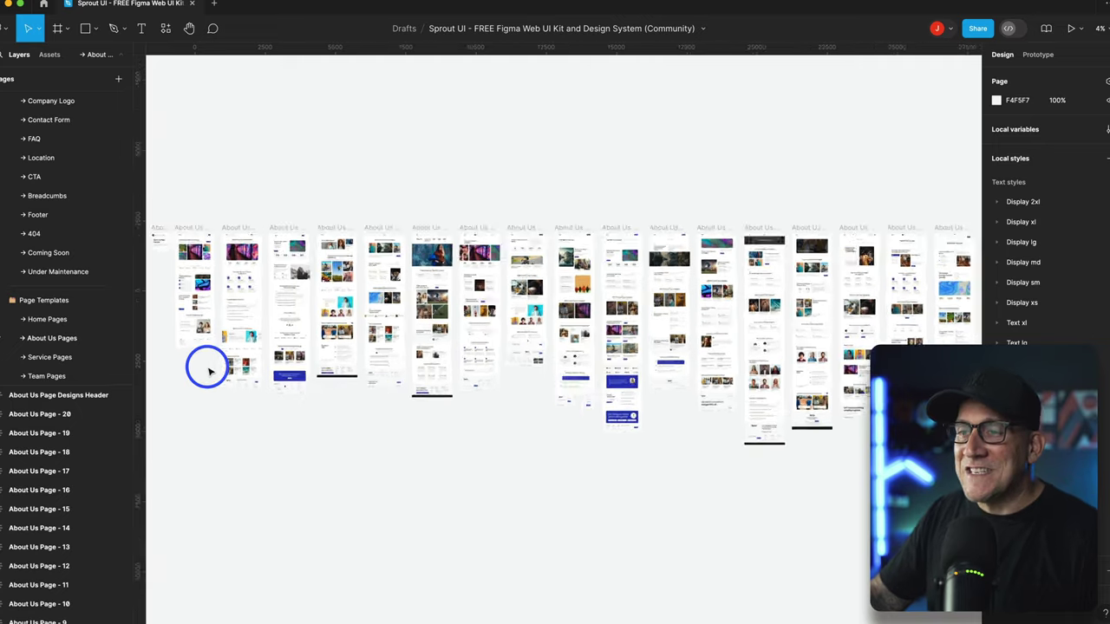
# - Pan and zoom across the current template frames, then return to the Service Pages templates
pyautogui.scroll(5, 208, 373)
pyautogui.scroll(-5, 322, 420)
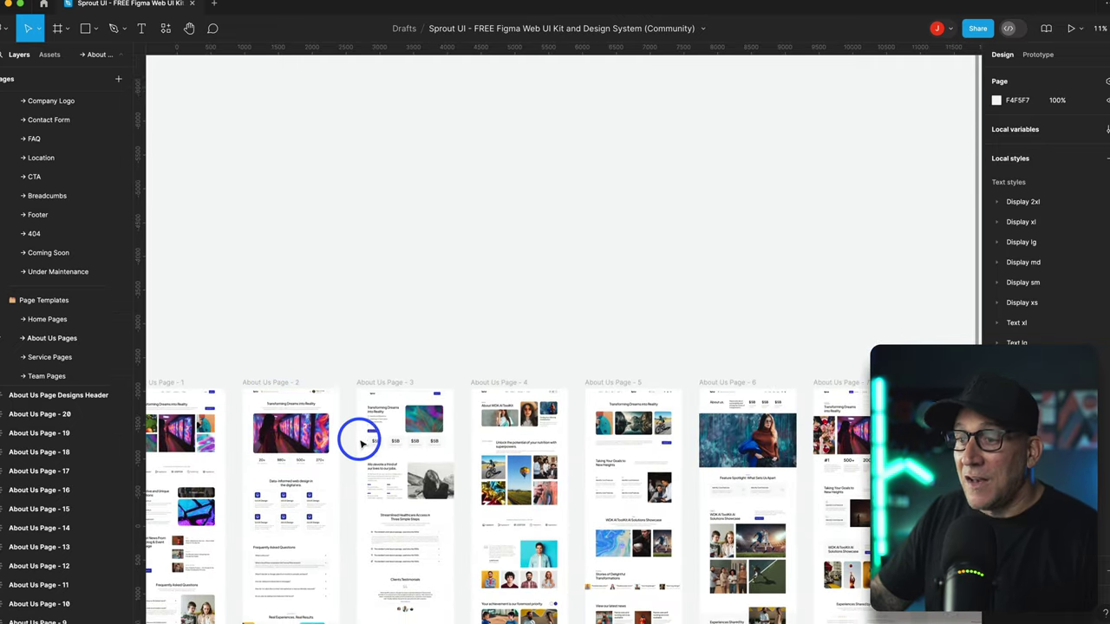
pyautogui.scroll(3, 364, 439)
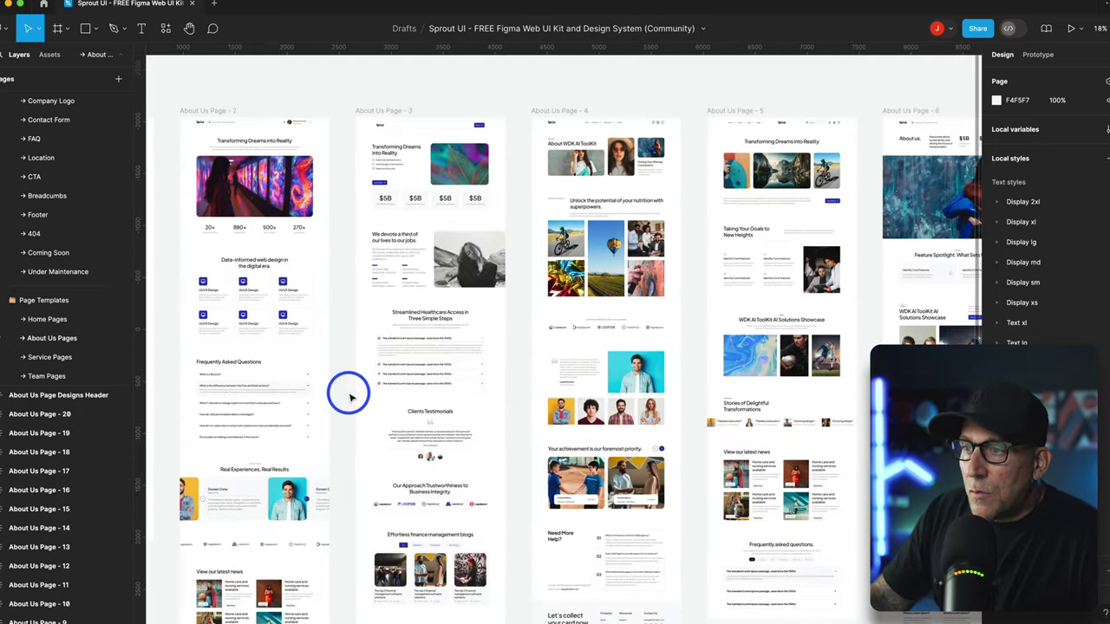
pyautogui.scroll(5, 469, 420)
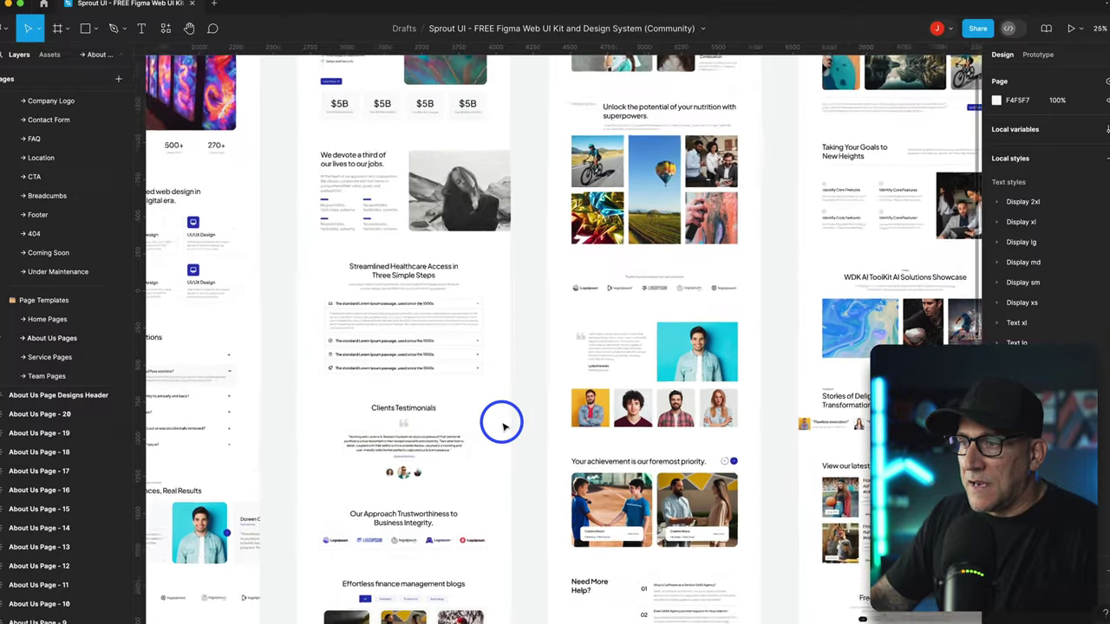
pyautogui.scroll(3, 503, 425)
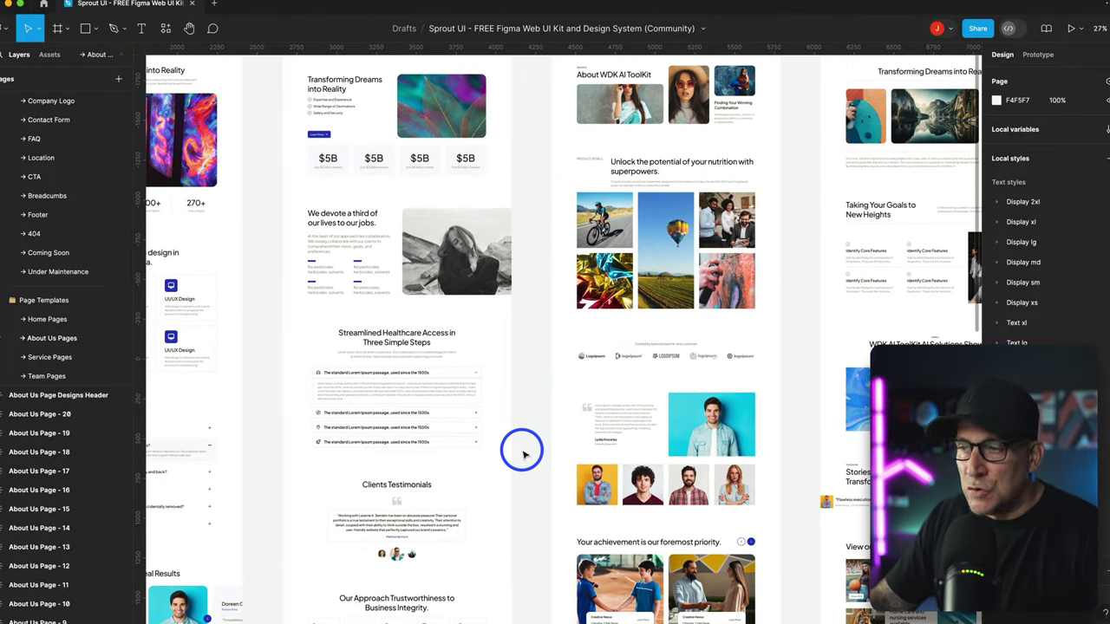
pyautogui.scroll(3, 523, 452)
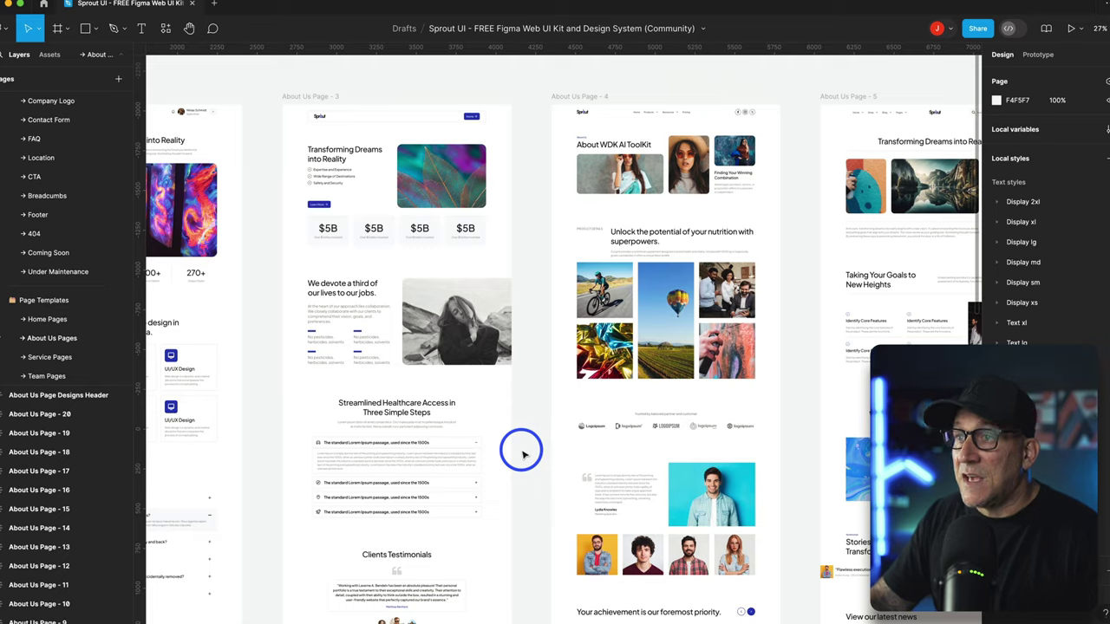
pyautogui.hscroll(10, 524, 450)
pyautogui.hscroll(14, 524, 450)
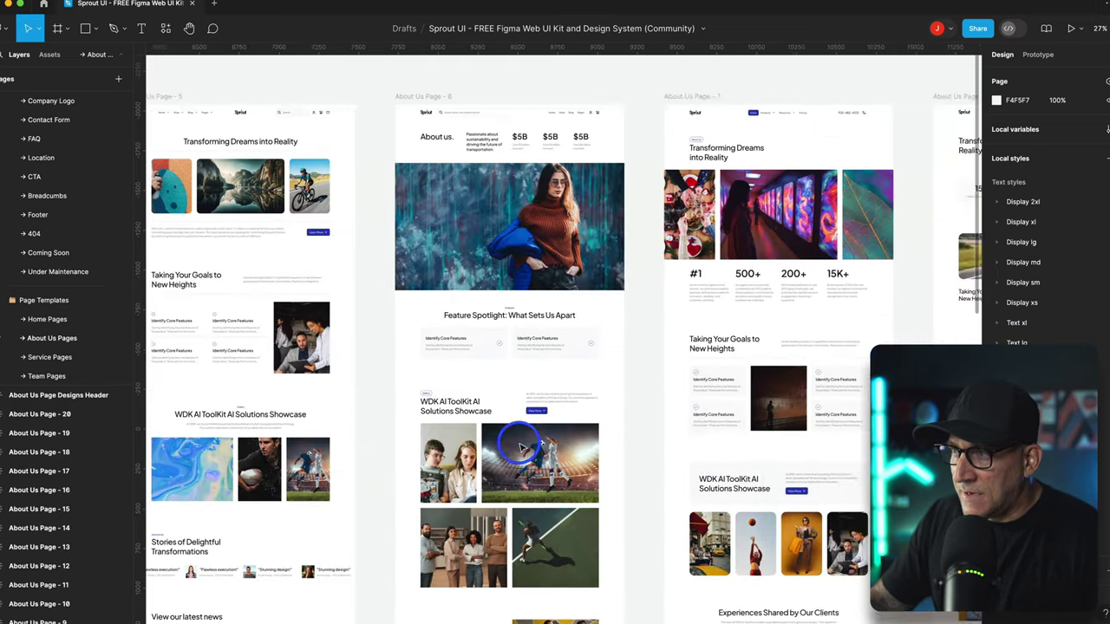
pyautogui.hscroll(15, 519, 447)
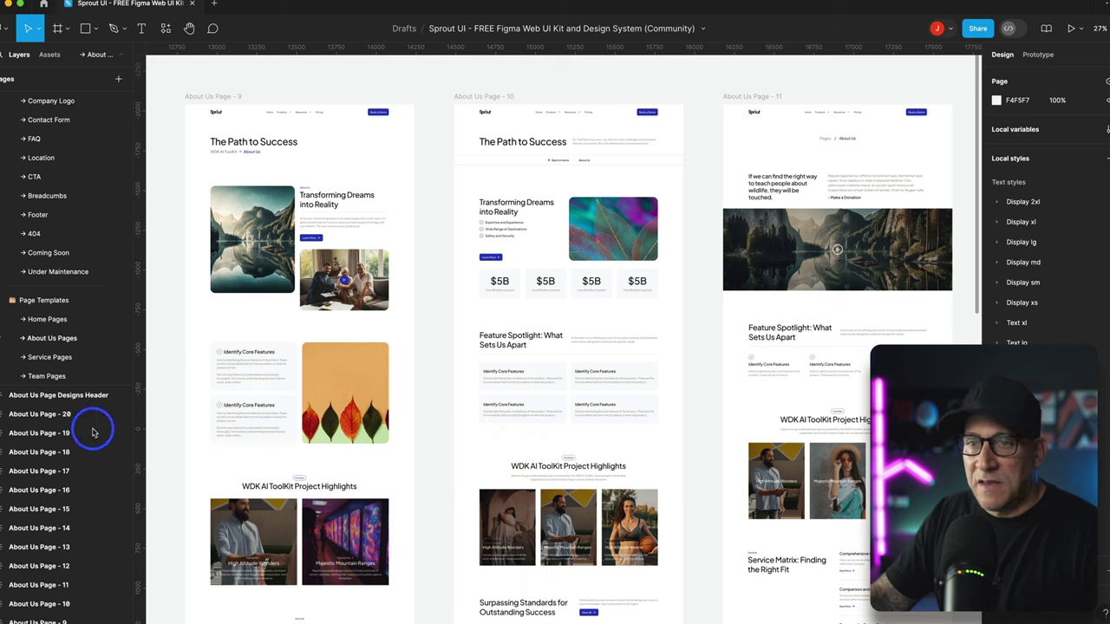
pyautogui.click(44, 357)
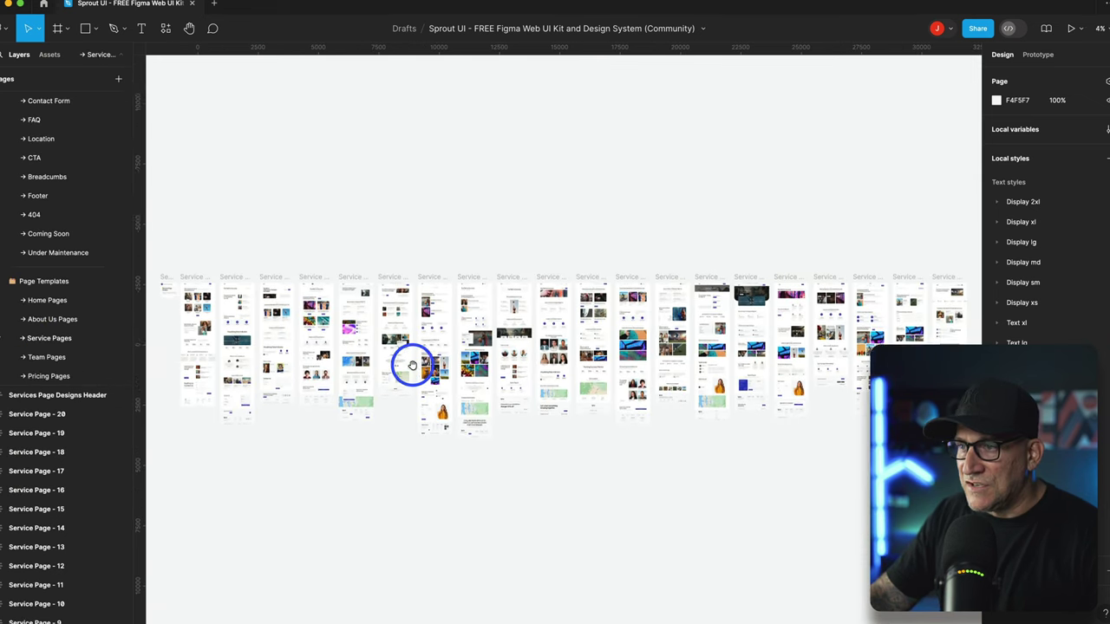
pyautogui.scroll(10, 453, 441)
pyautogui.scroll(-2, 455, 446)
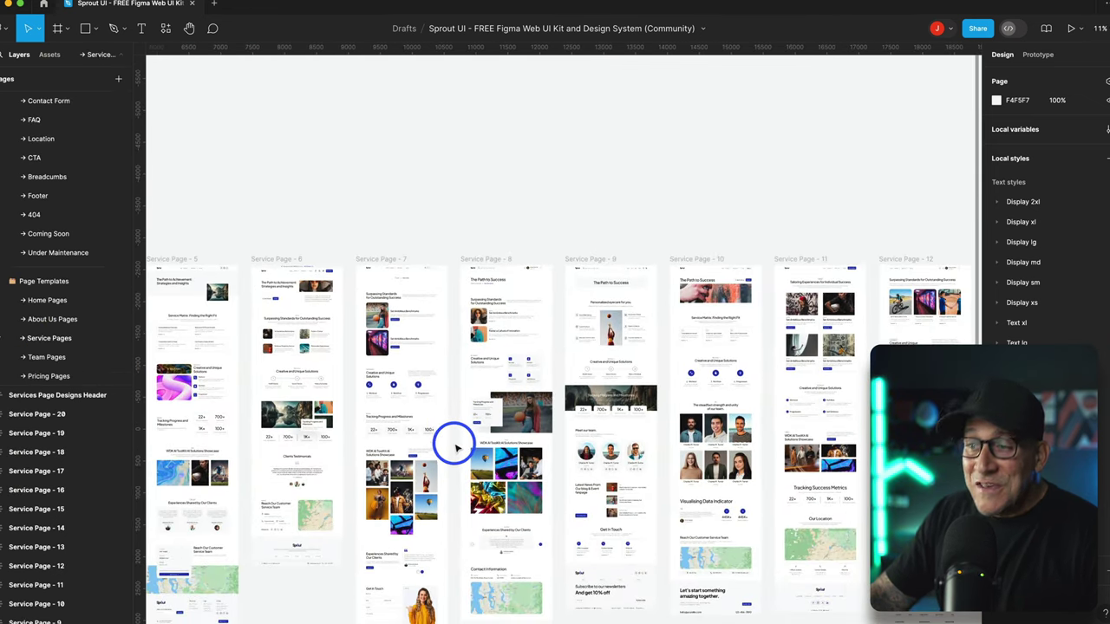
# - Bring up the Team Pages templates and zoom in to inspect the Team Page frames
pyautogui.click(62, 362)
pyautogui.scroll(10, 318, 352)
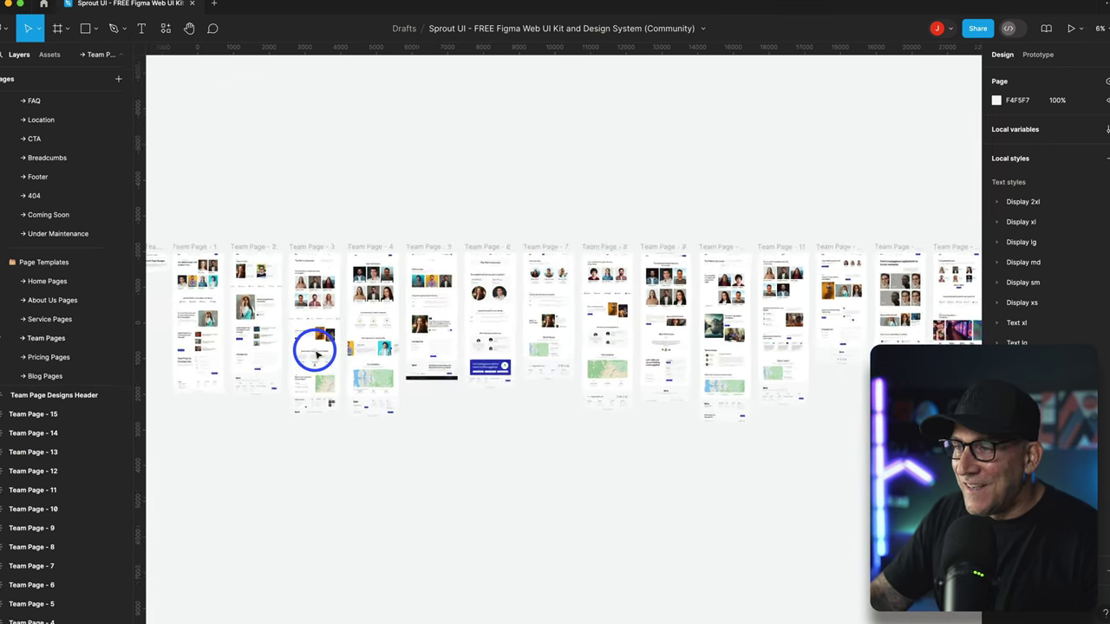
pyautogui.scroll(4, 317, 351)
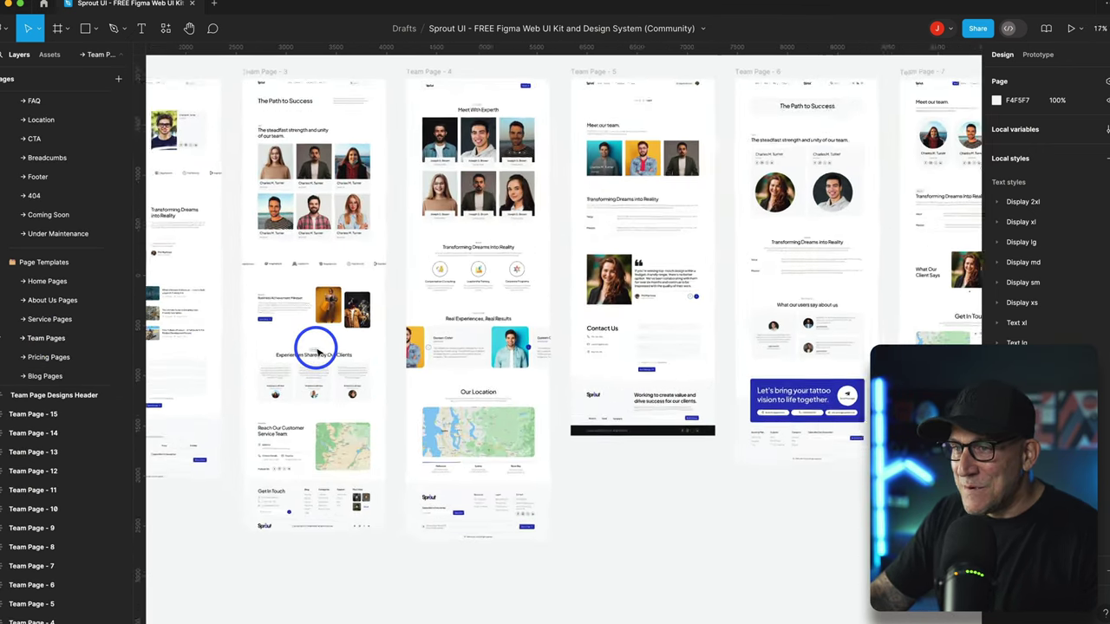
pyautogui.hscroll(3, 314, 351)
pyautogui.scroll(-2, 426, 404)
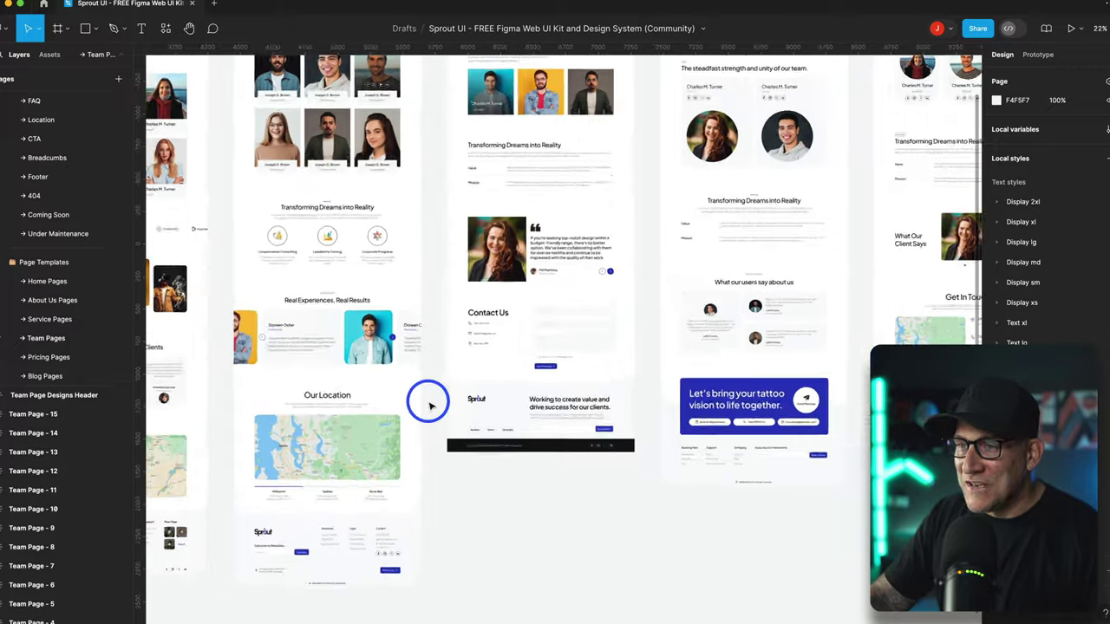
pyautogui.scroll(5, 426, 404)
pyautogui.scroll(-2, 430, 402)
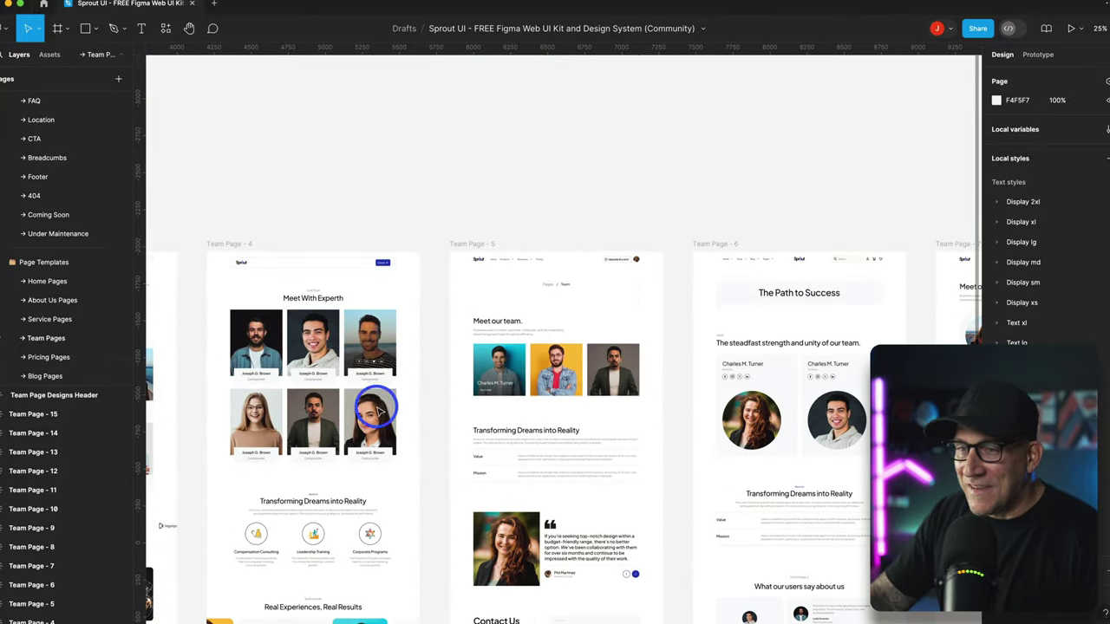
pyautogui.scroll(-2, 52, 325)
# - Show the Pricing Pages templates and pan along the row of Pricing Page designs
pyautogui.click(49, 324)
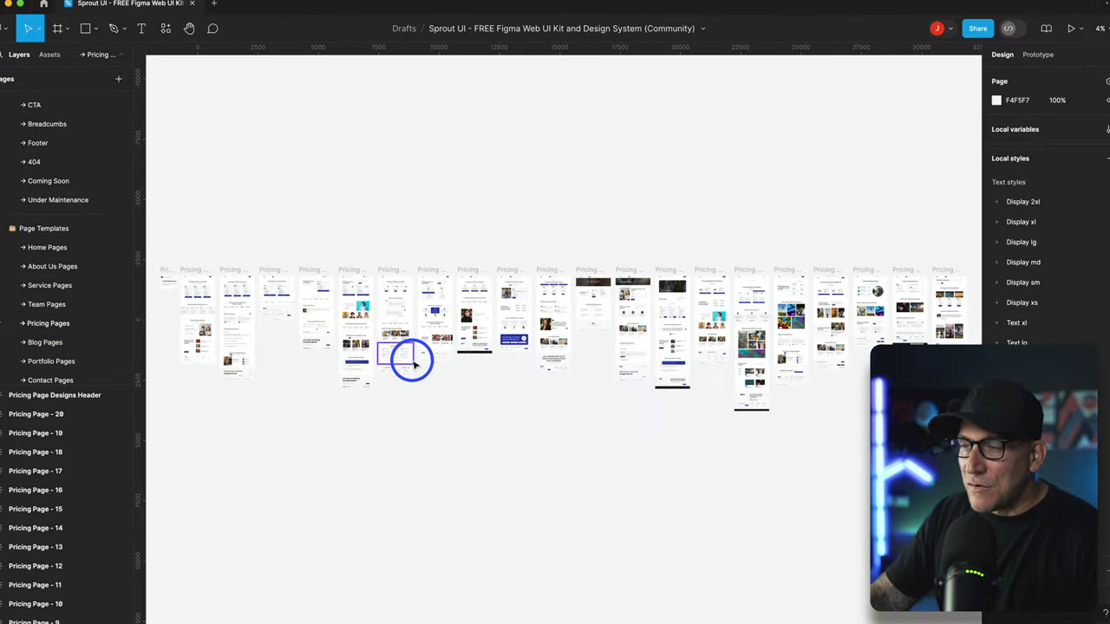
pyautogui.scroll(10, 412, 362)
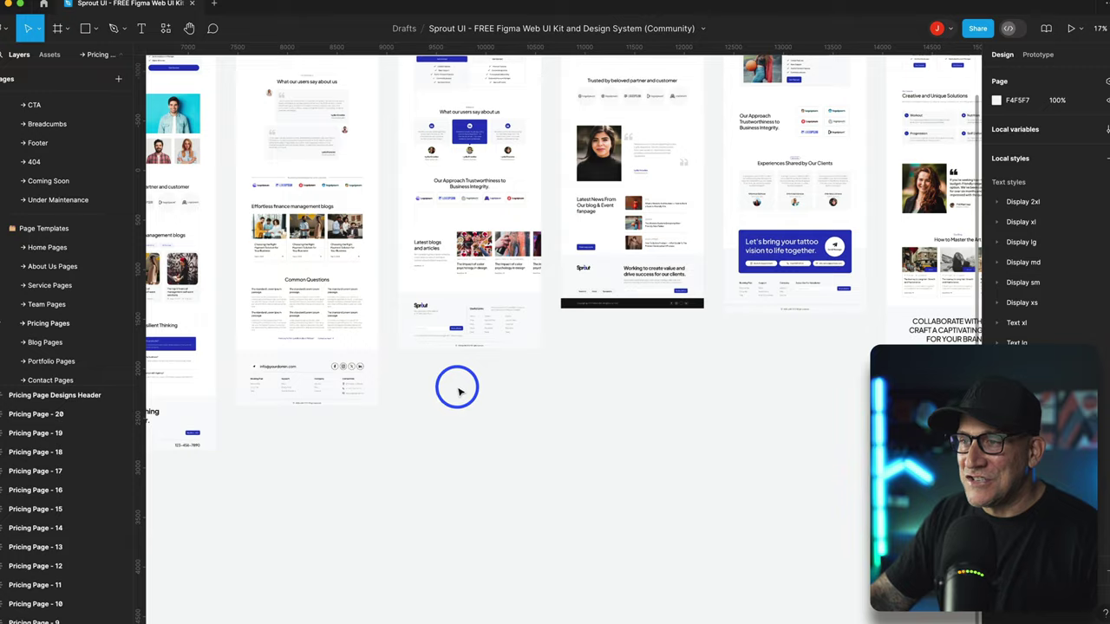
pyautogui.scroll(5, 521, 398)
pyautogui.hscroll(5, 515, 391)
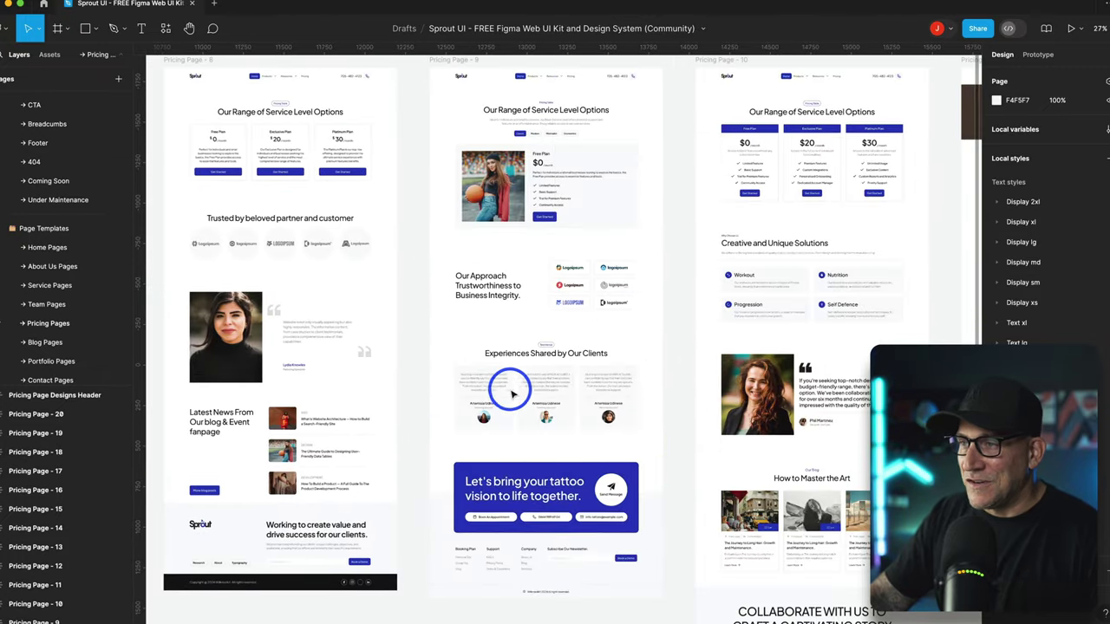
pyautogui.hscroll(4, 667, 399)
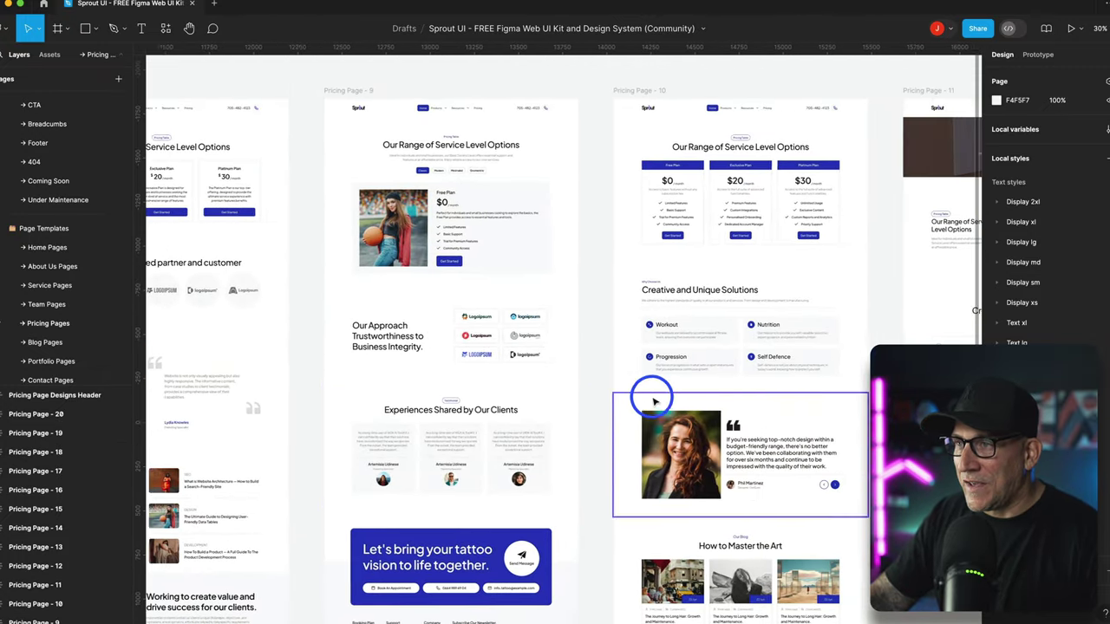
# - Look over the Blog Pages templates, then zoom into the Portfolio Pages designs
pyautogui.click(37, 344)
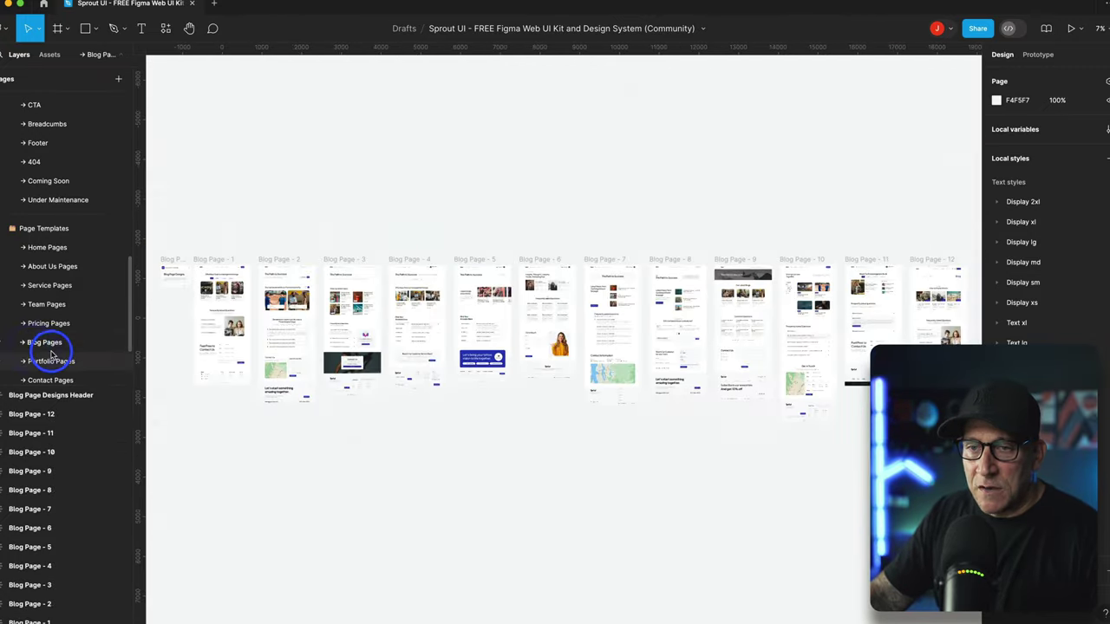
pyautogui.scroll(10, 387, 367)
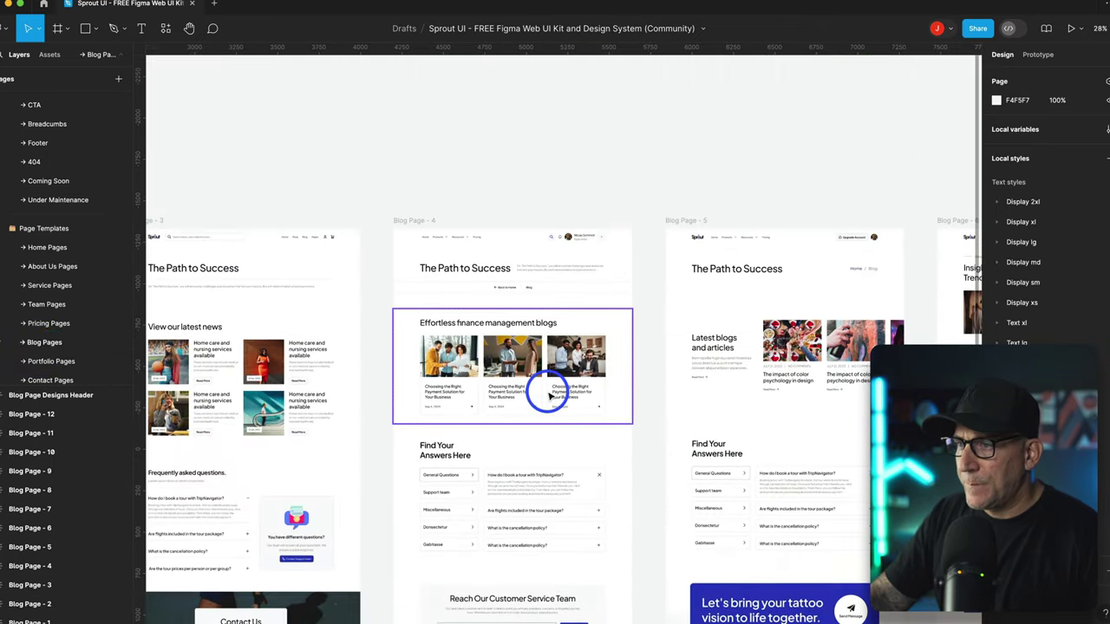
pyautogui.click(60, 363)
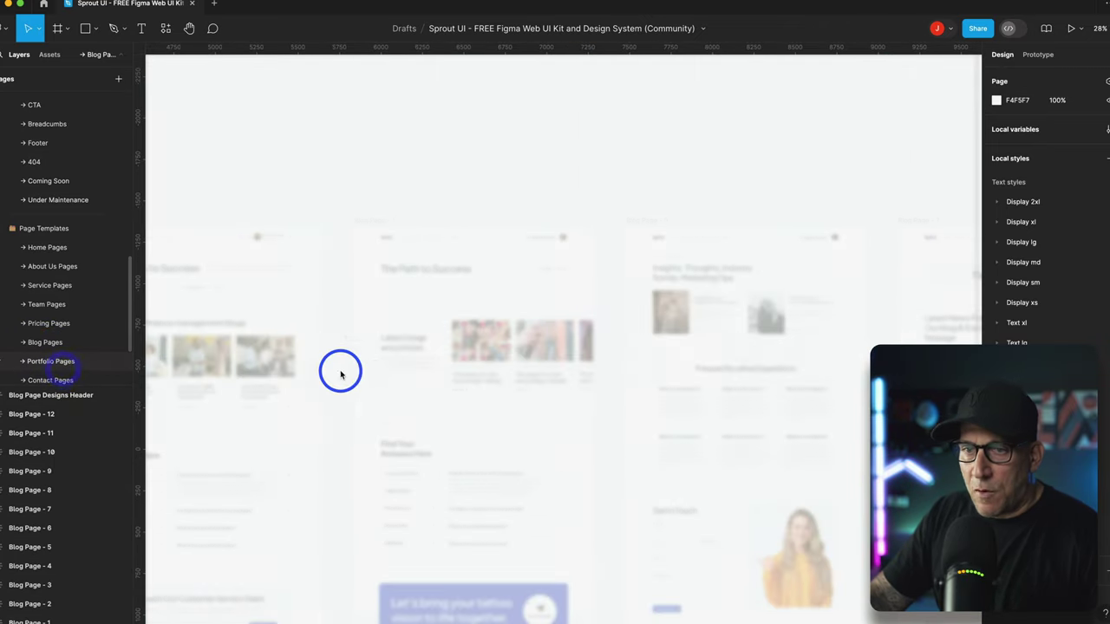
pyautogui.scroll(8, 439, 397)
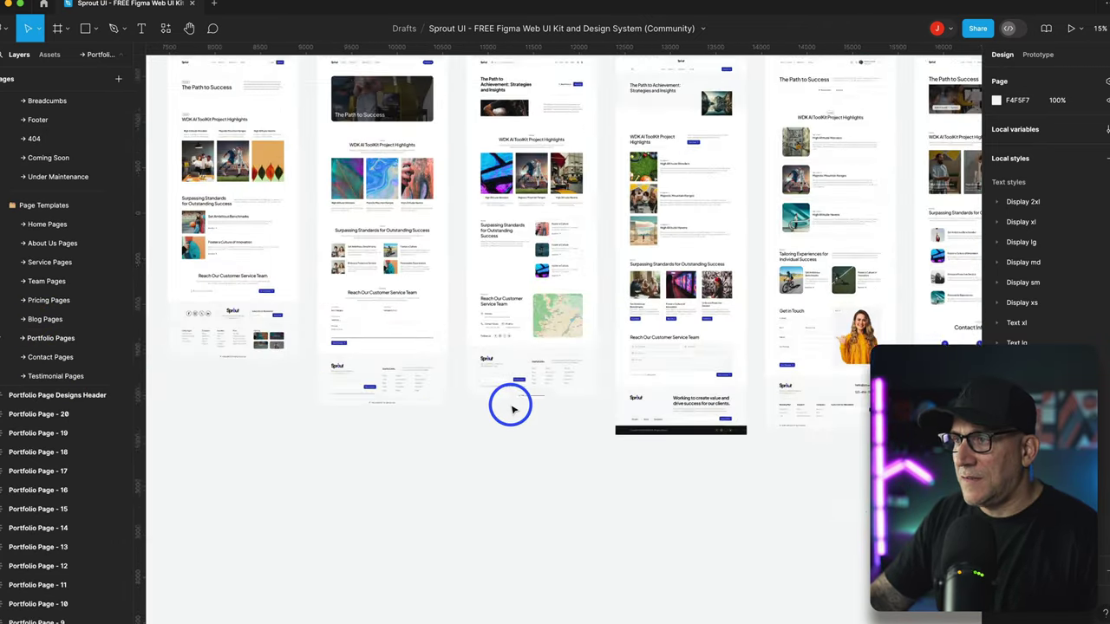
pyautogui.scroll(6, 507, 408)
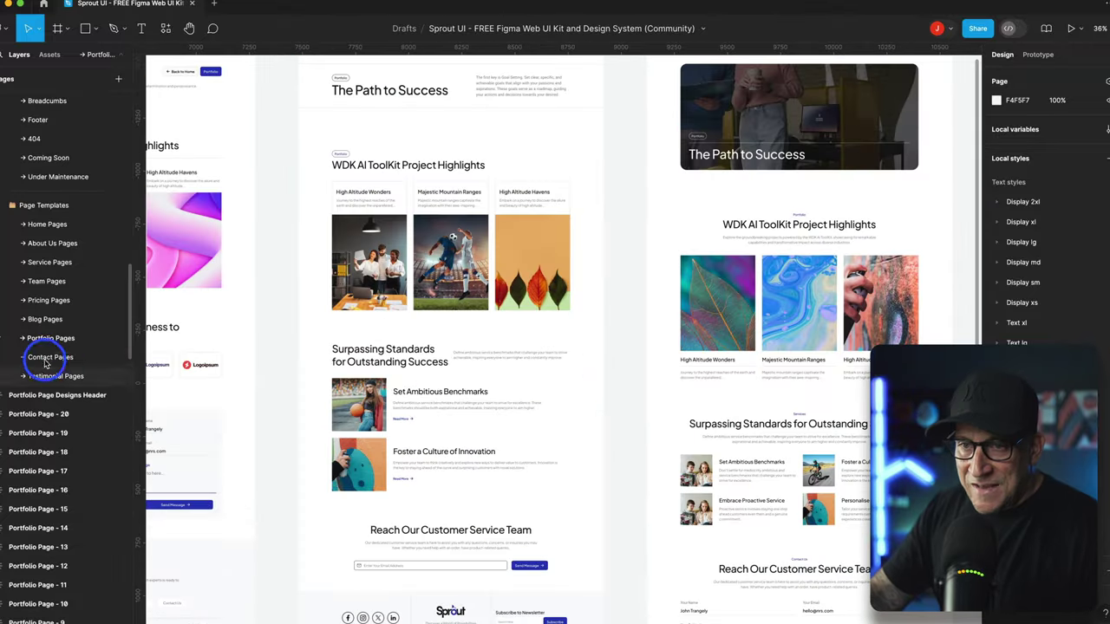
# - Show the Contact Pages templates and pan across the twenty Contact Page designs
pyautogui.click(84, 363)
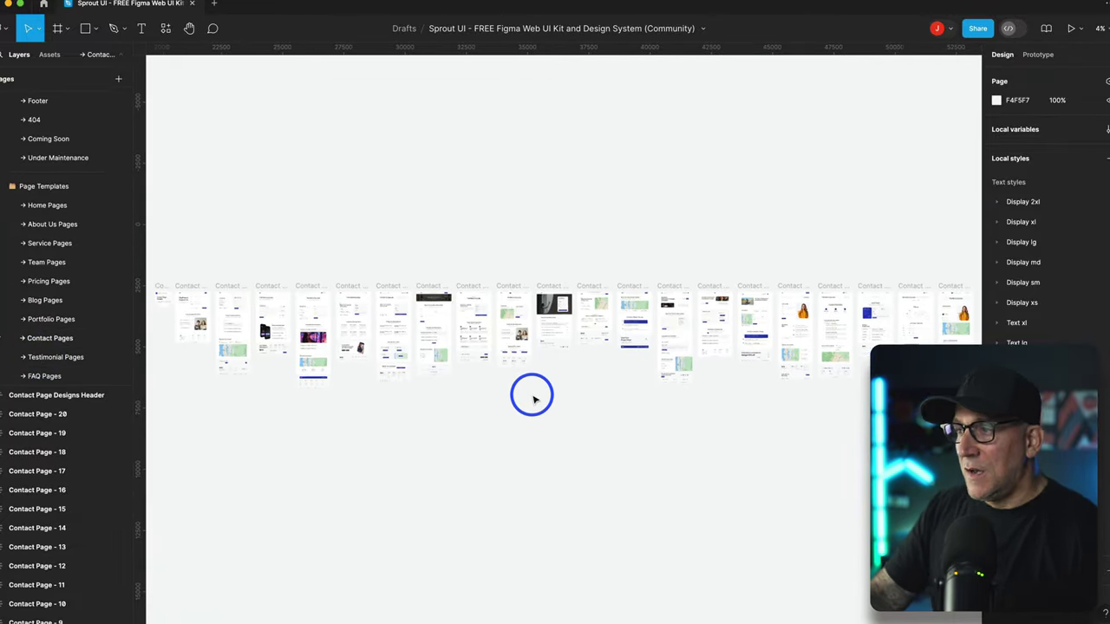
pyautogui.scroll(6, 533, 399)
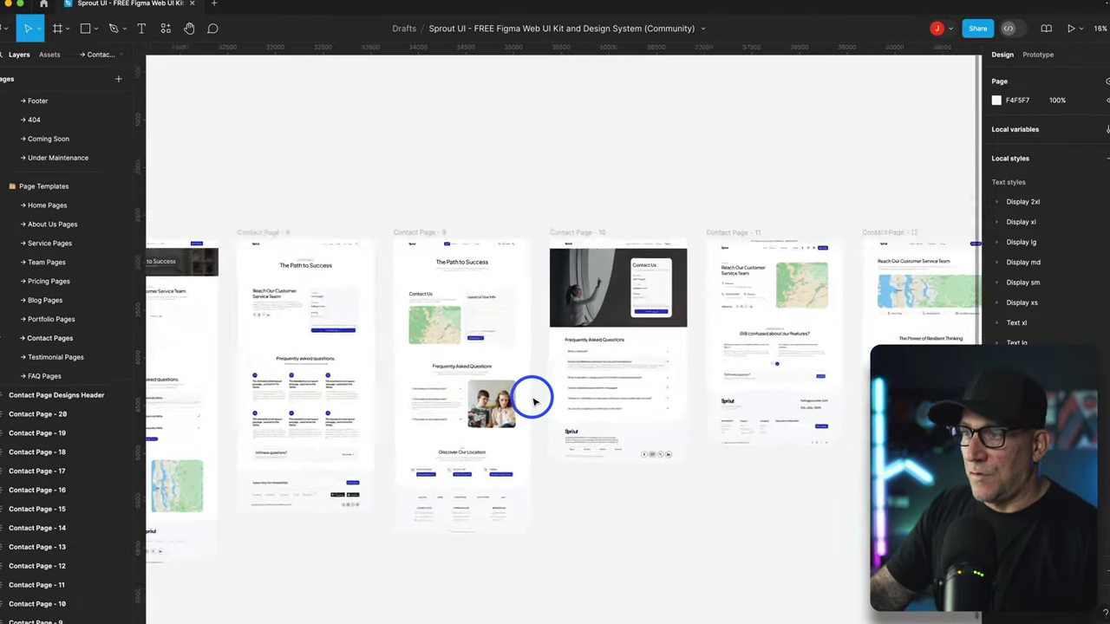
pyautogui.hscroll(10, 533, 400)
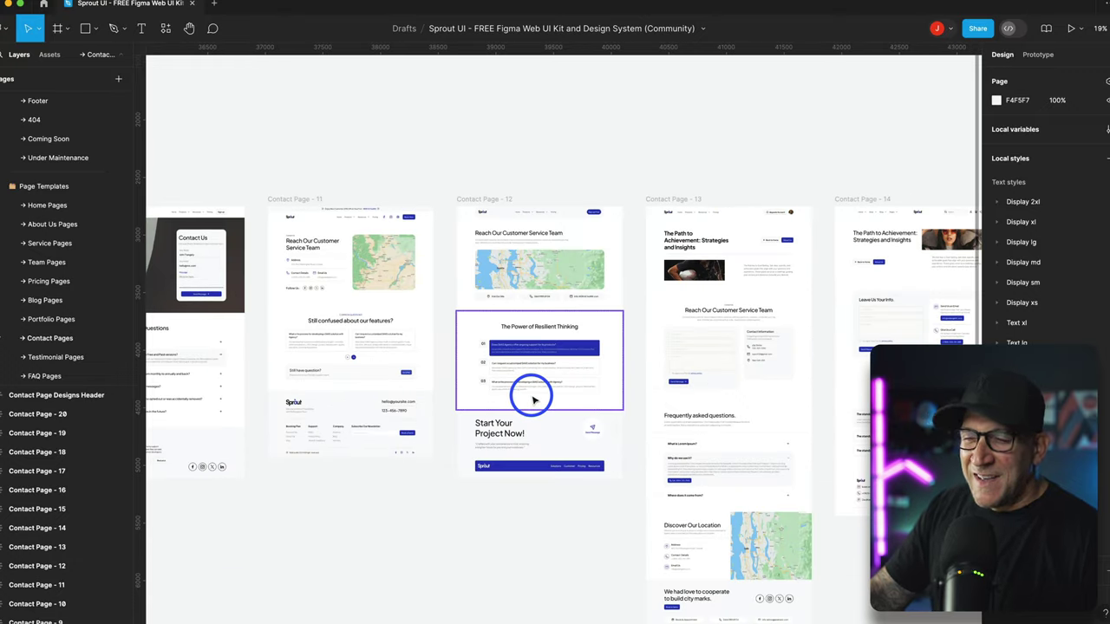
pyautogui.hscroll(8, 533, 399)
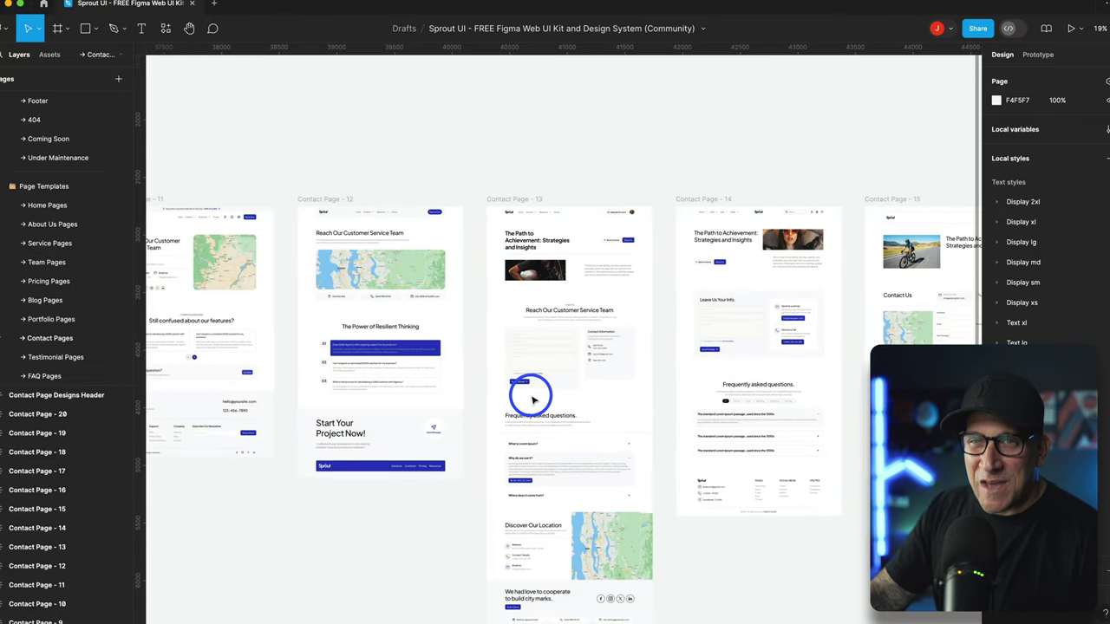
pyautogui.hscroll(4, 533, 398)
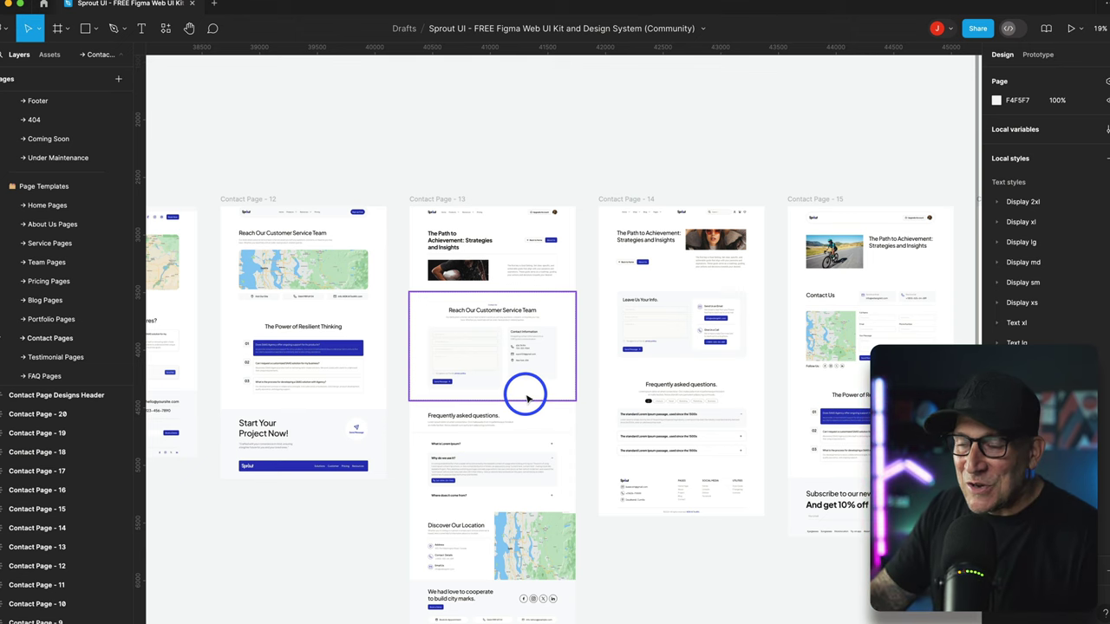
pyautogui.hscroll(20, 526, 398)
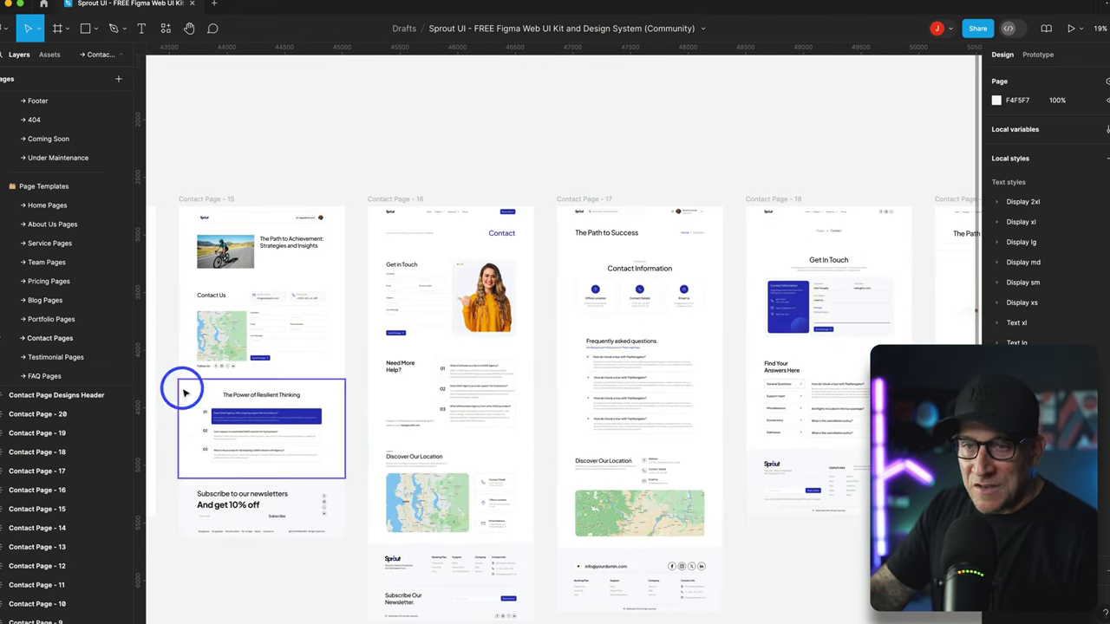
# - Zoom into the Testimonial Pages templates, then switch to the FAQ Pages
pyautogui.click(43, 357)
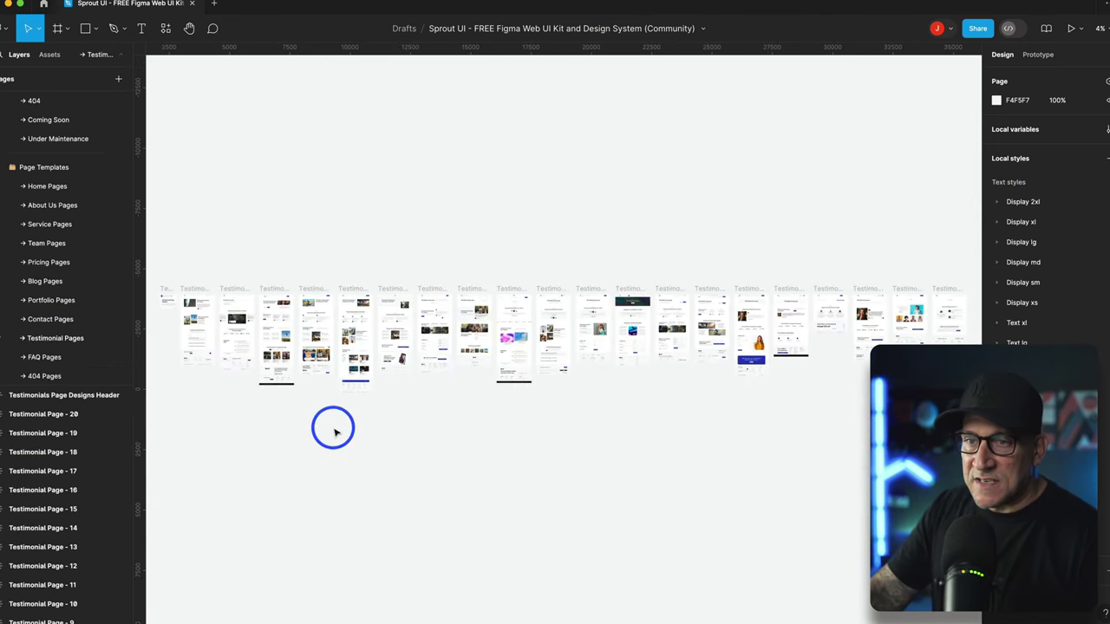
pyautogui.scroll(5, 347, 414)
pyautogui.scroll(10, 347, 415)
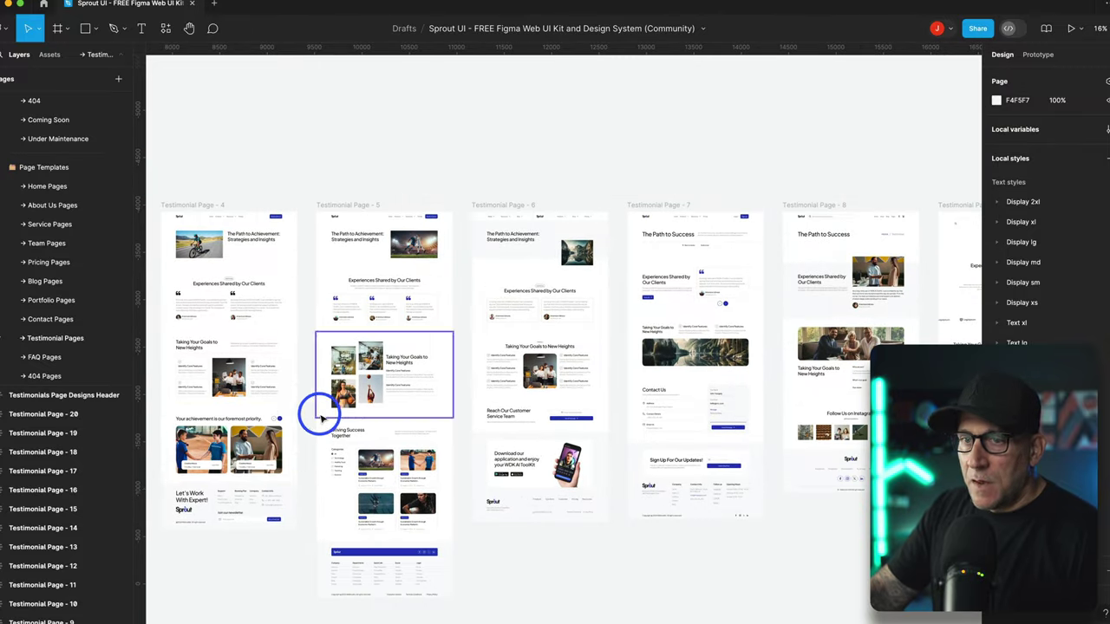
pyautogui.click(45, 357)
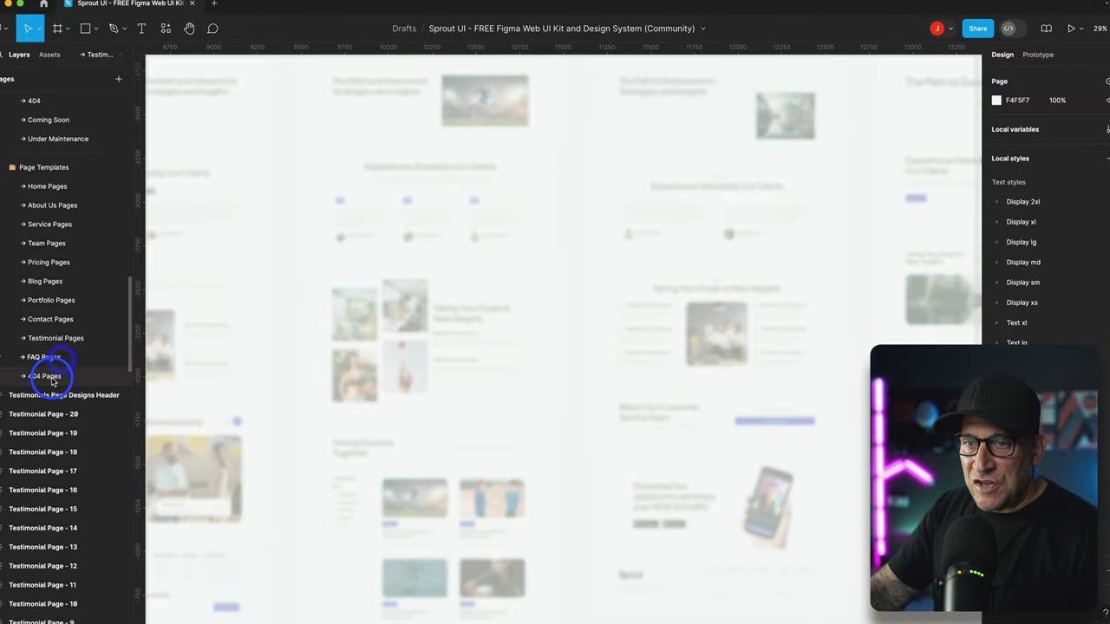
# - Show the 404 Pages templates and zoom and pan across their frames
pyautogui.click(47, 340)
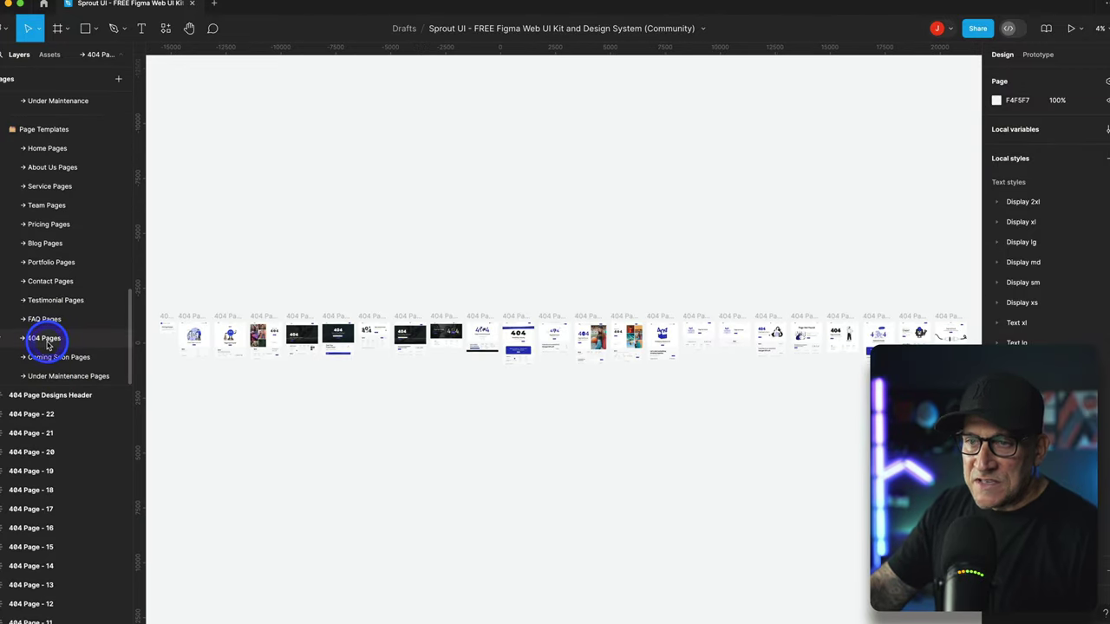
pyautogui.scroll(10, 320, 377)
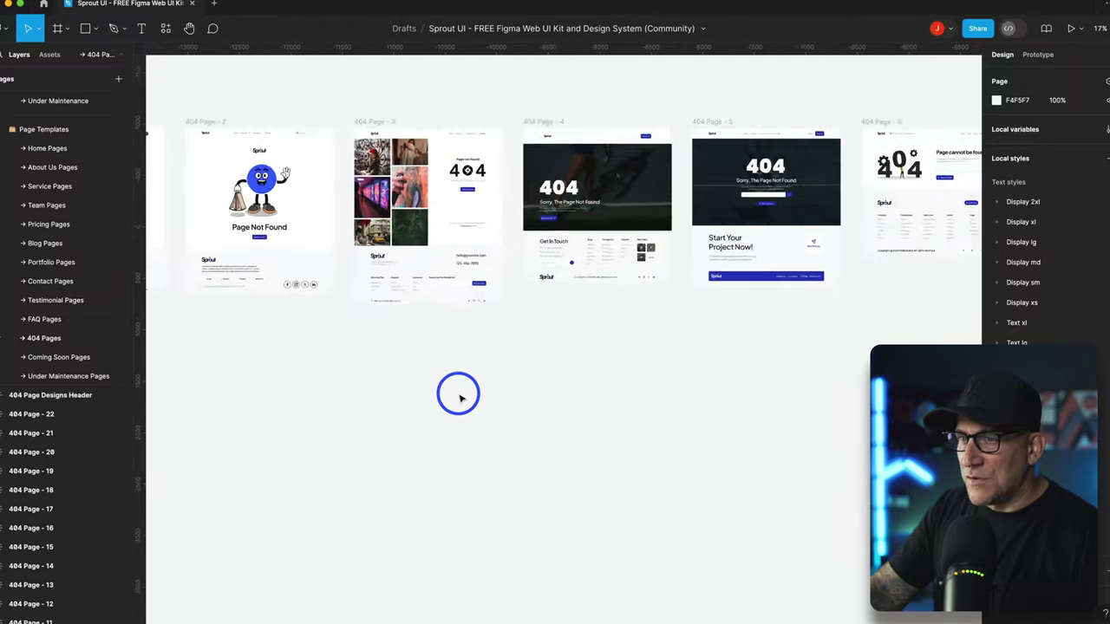
pyautogui.hscroll(5, 463, 397)
pyautogui.scroll(3, 416, 377)
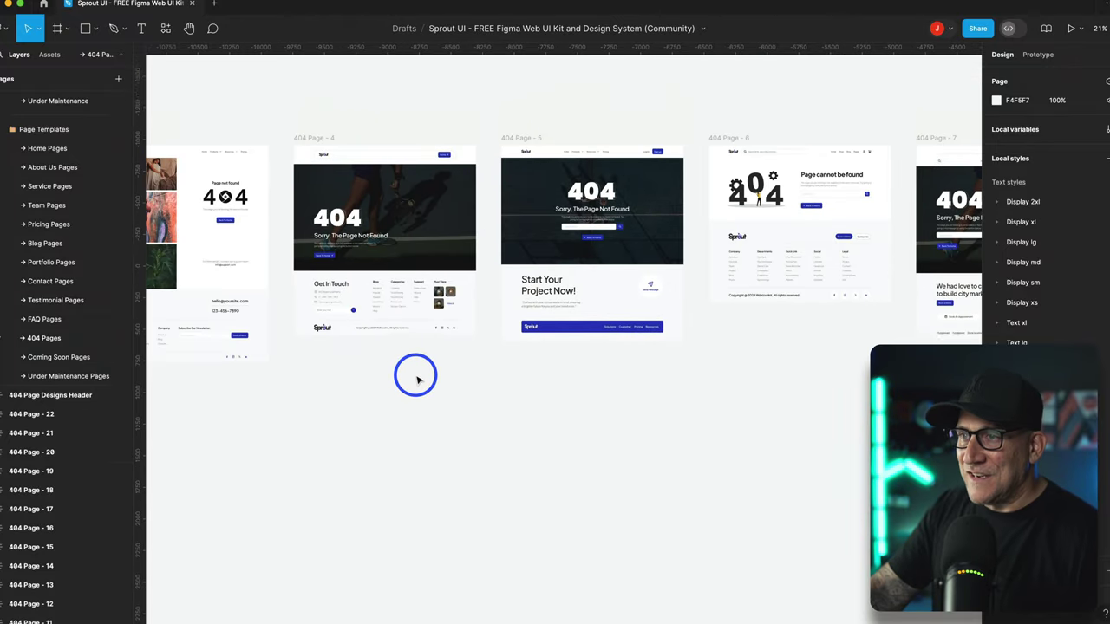
# - Glance at the Coming Soon Pages, then zoom into the Under Maintenance Pages designs
pyautogui.click(53, 364)
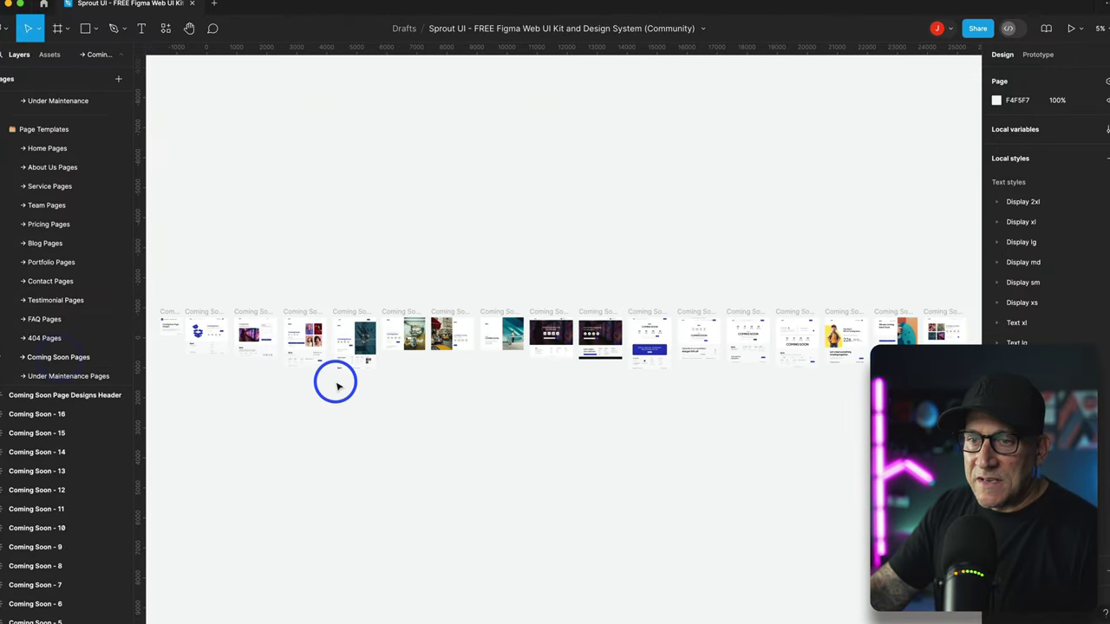
pyautogui.scroll(8, 335, 382)
pyautogui.click(42, 375)
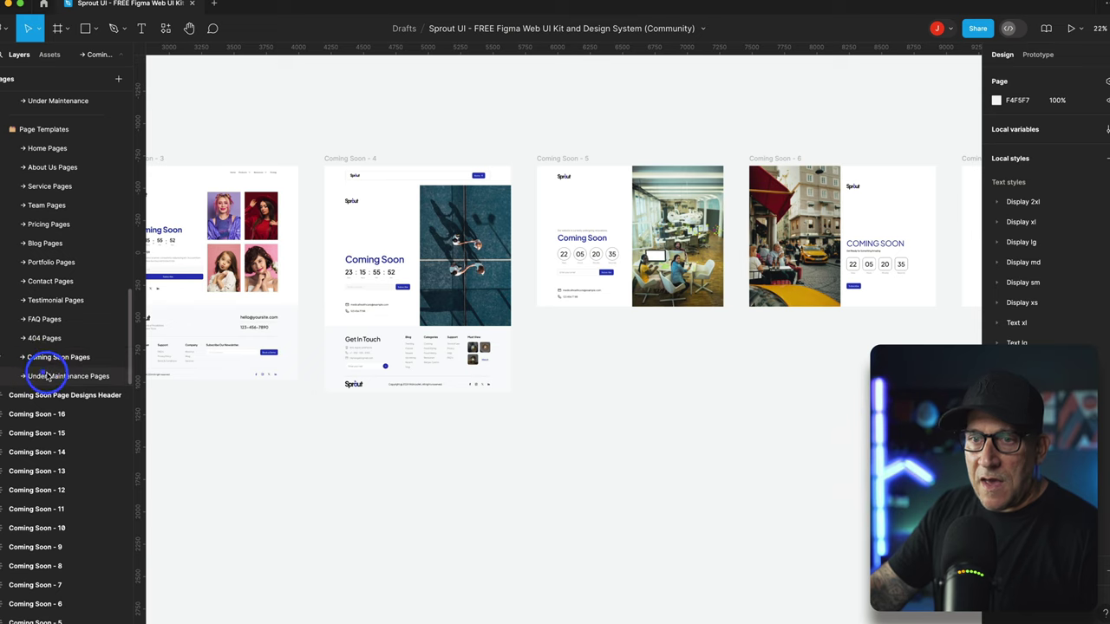
pyautogui.scroll(10, 524, 406)
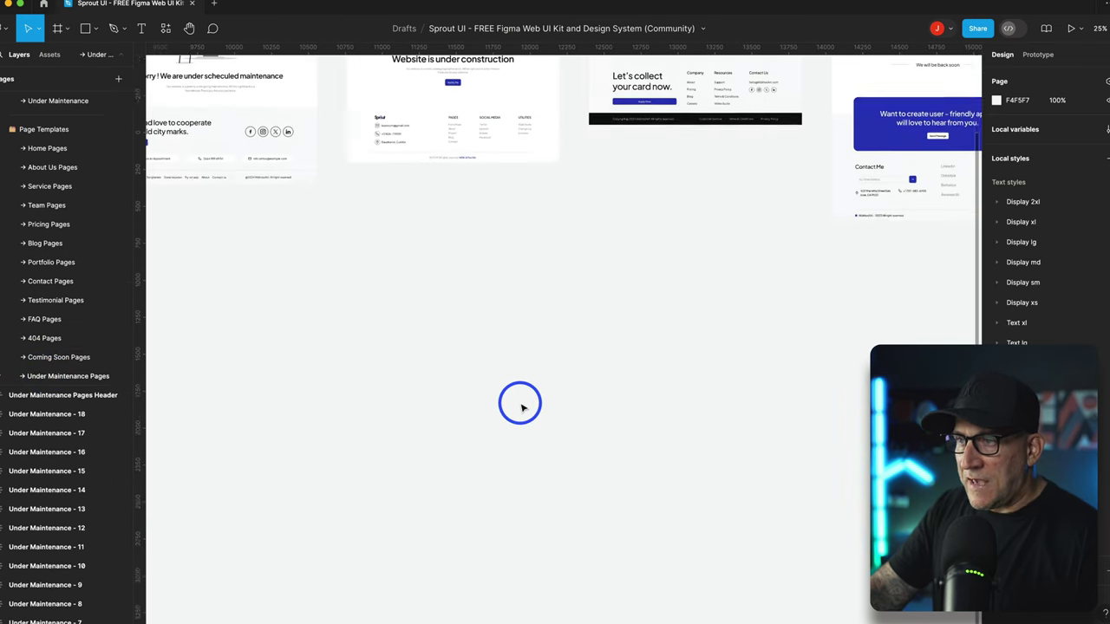
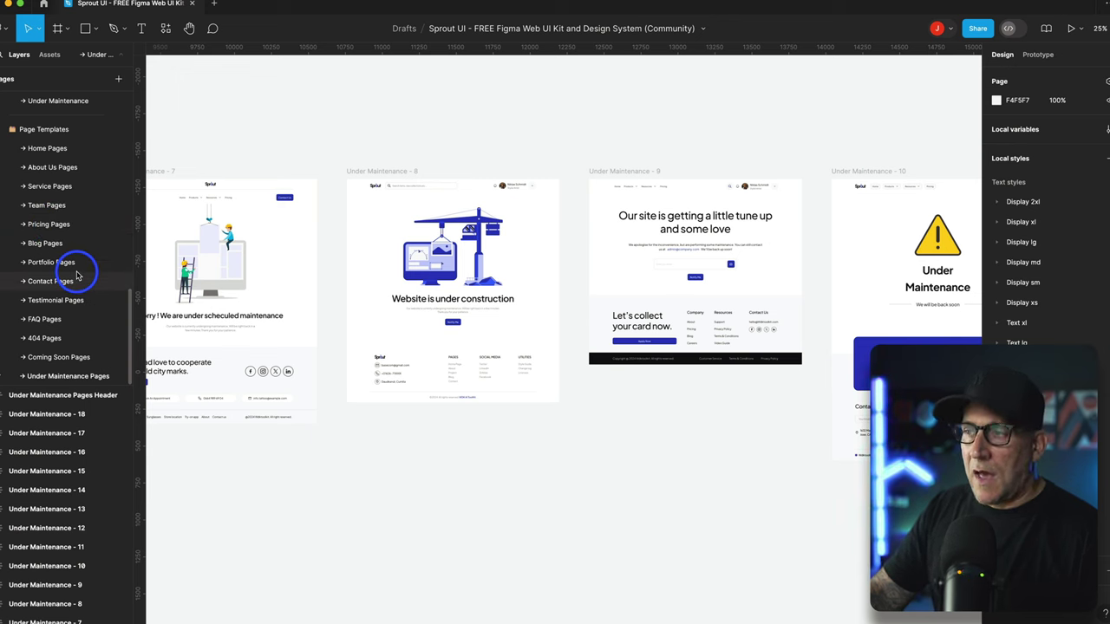
# - Select part of the Sprout UI title, leave it unchanged, and bring up the file options menu
pyautogui.scroll(8, 68, 282)
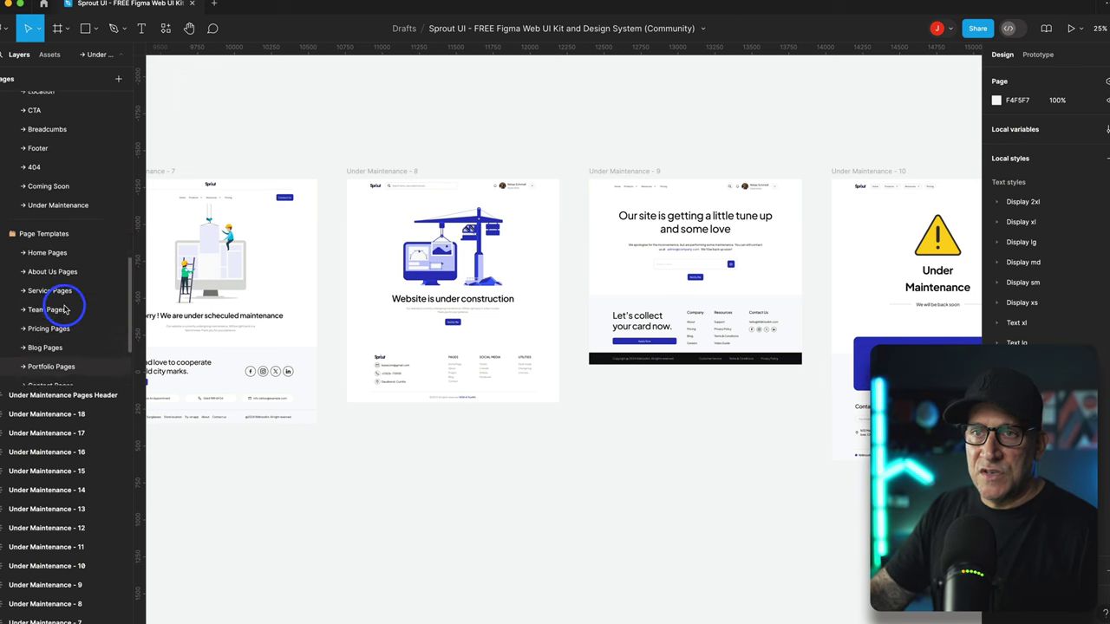
pyautogui.scroll(5, 65, 312)
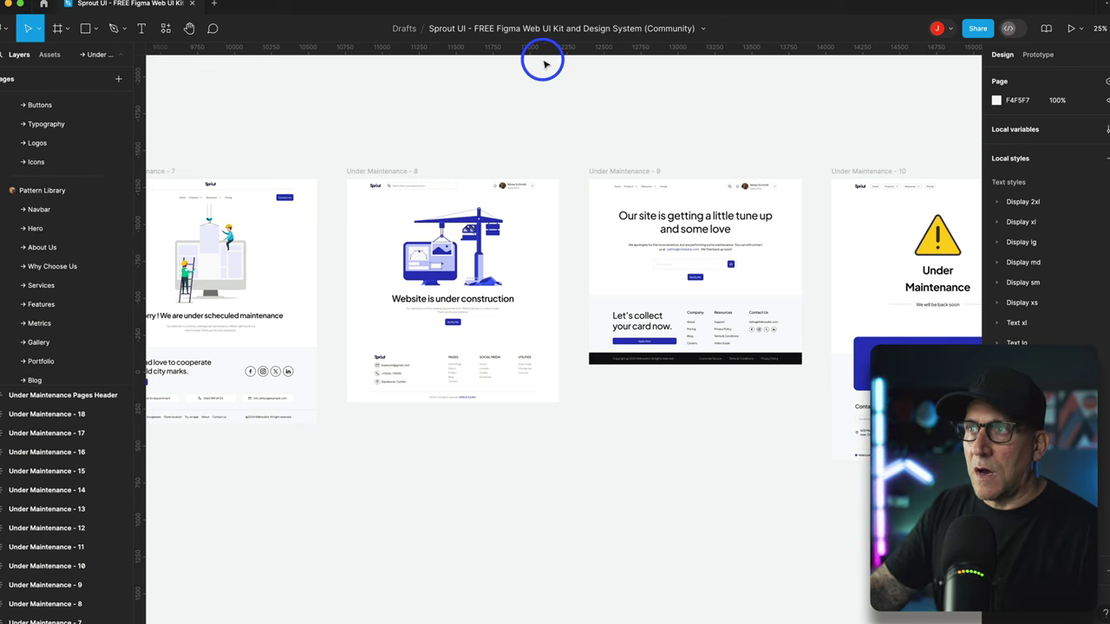
pyautogui.click(466, 30)
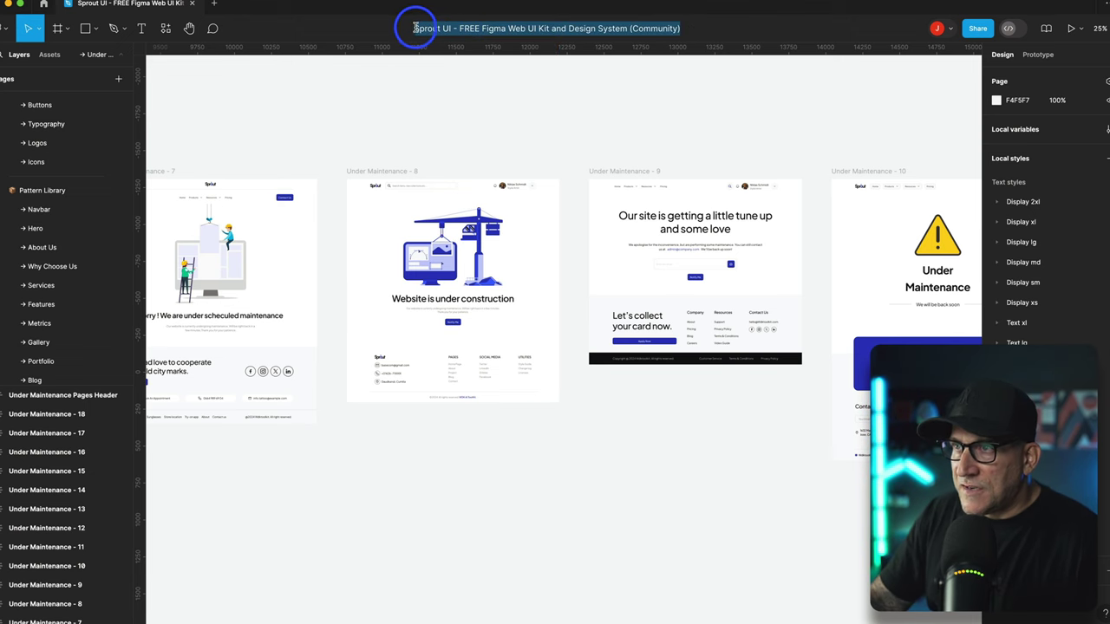
pyautogui.click(415, 28)
pyautogui.moveTo(455, 32); pyautogui.dragTo(598, 32)
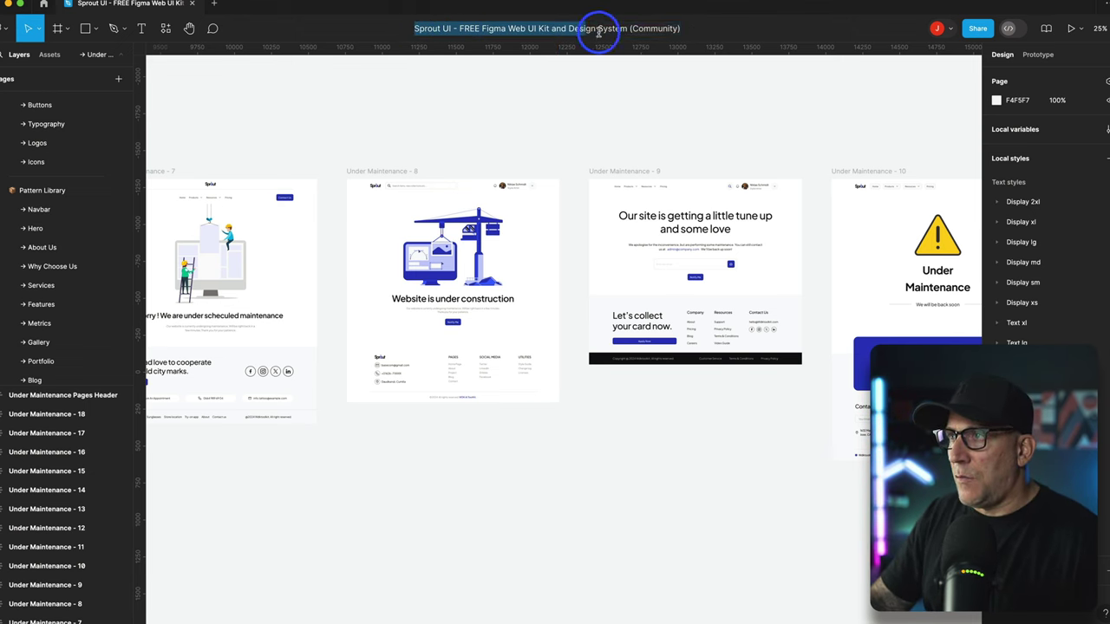
pyautogui.click(691, 92)
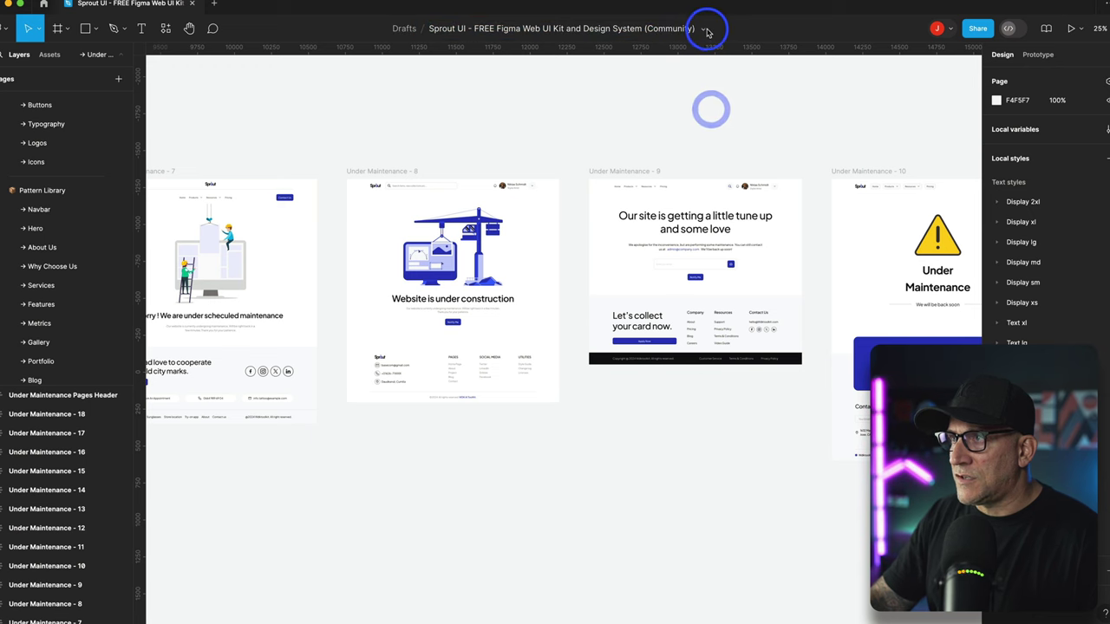
pyautogui.click(707, 32)
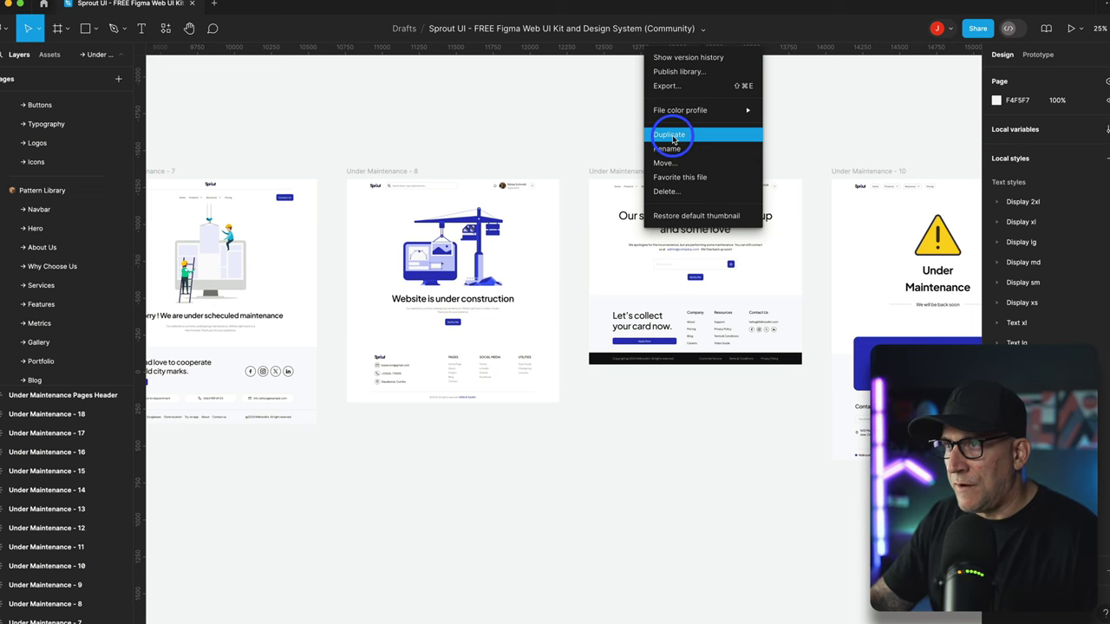
# - Rename the file to 'Sprout UI New Project', replacing the '- FREE Figma… (Community)' suffix
pyautogui.click(582, 44)
pyautogui.doubleClick(570, 28)
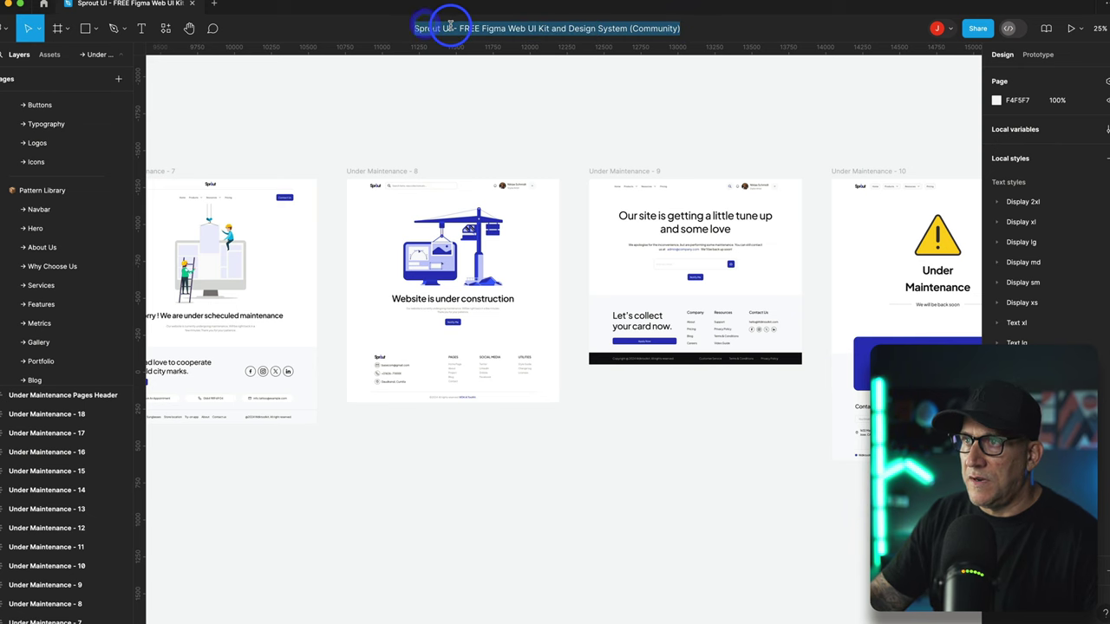
pyautogui.moveTo(452, 28); pyautogui.dragTo(678, 33)
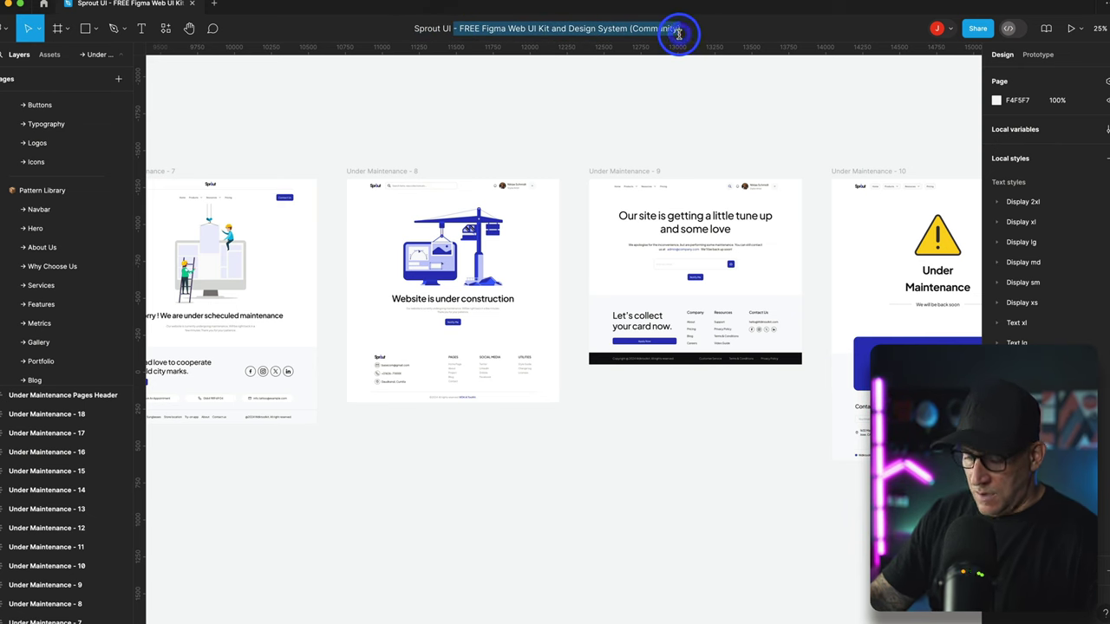
pyautogui.press('BackSpace')
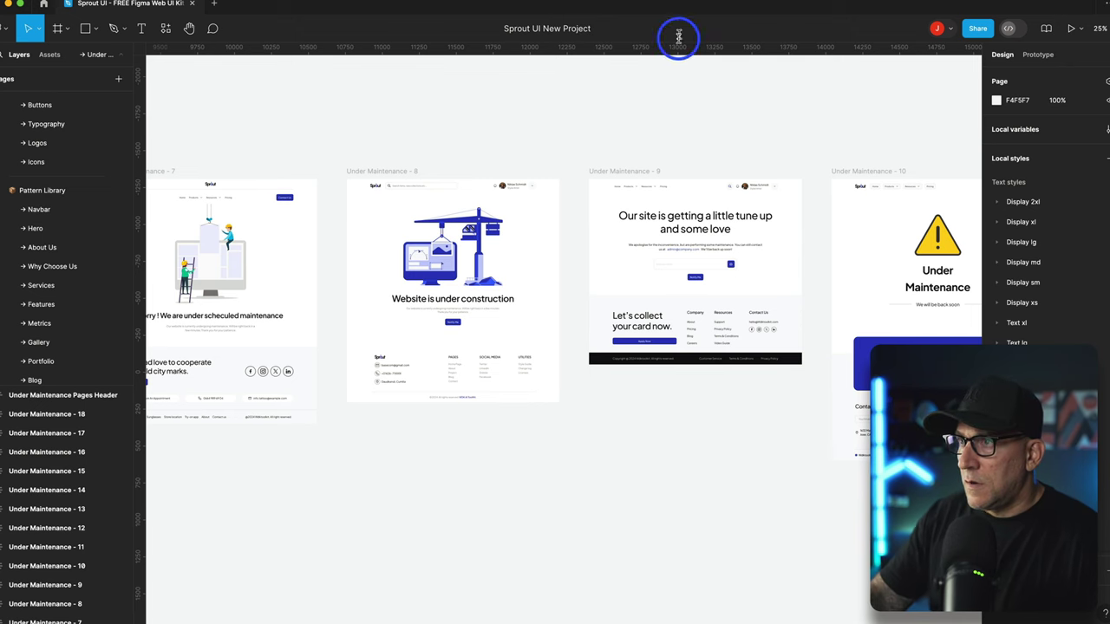
pyautogui.click(661, 88)
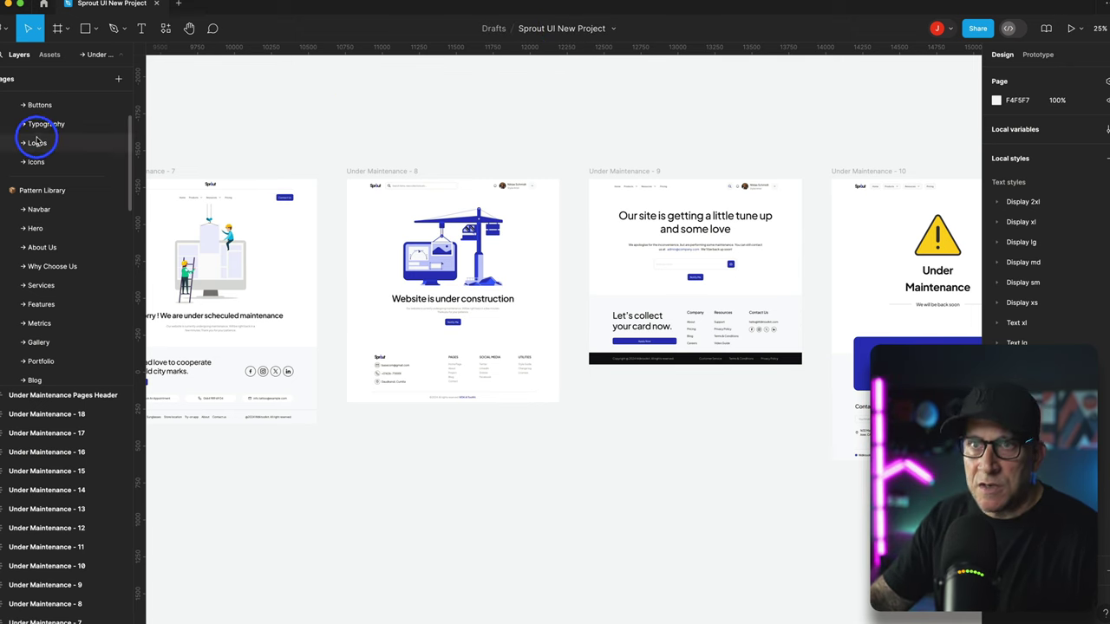
# - Go to the Colors page and select the Brand Colors 600 swatch
pyautogui.scroll(2, 39, 139)
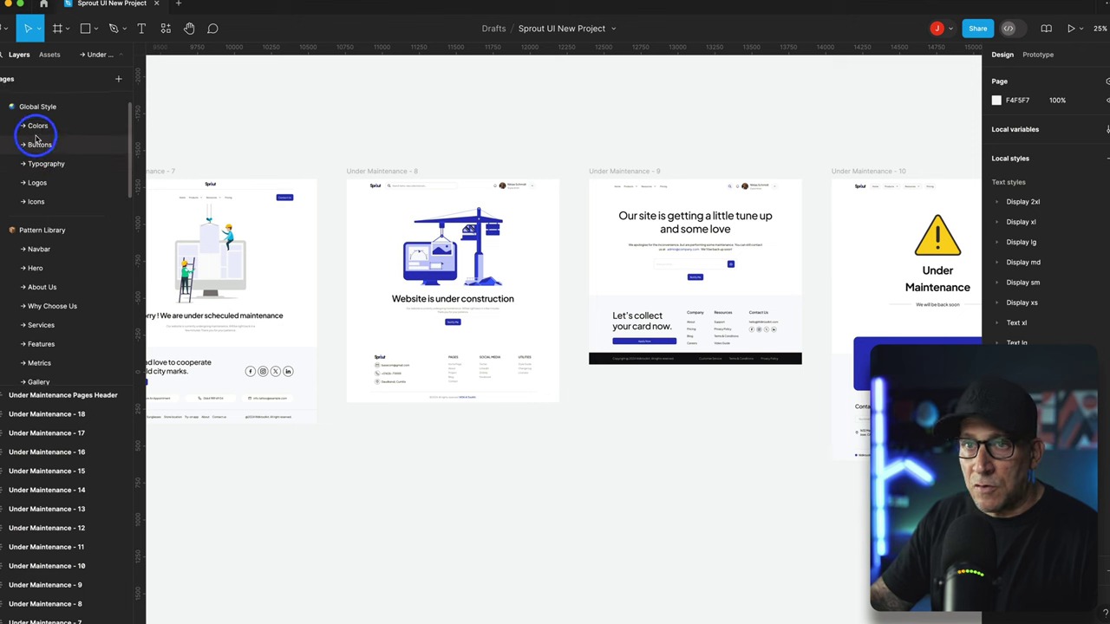
pyautogui.click(40, 126)
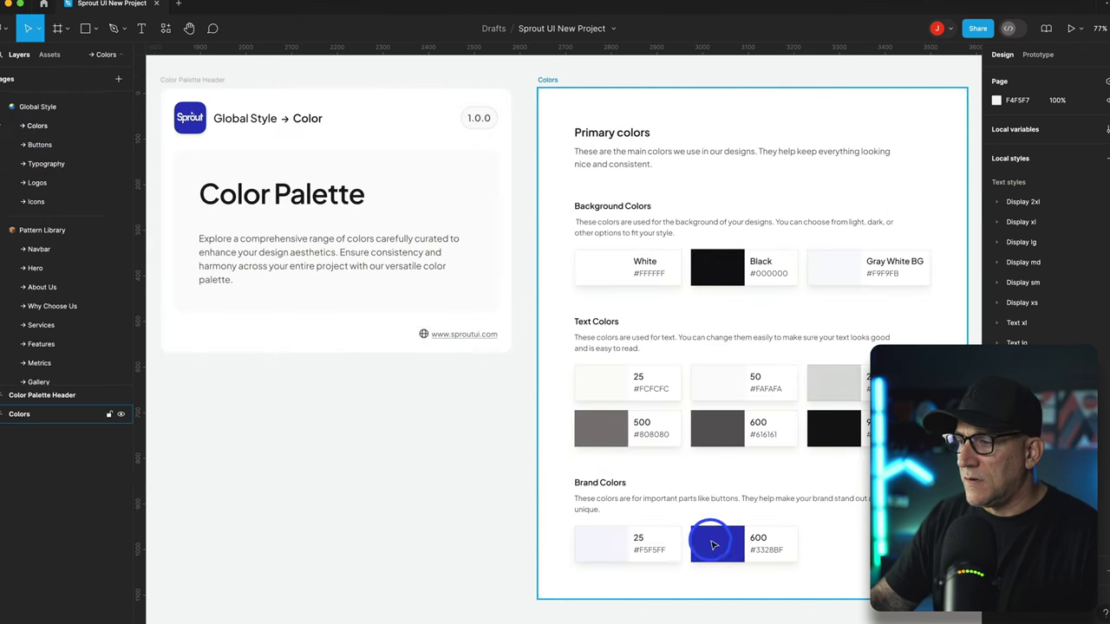
pyautogui.click(39, 250)
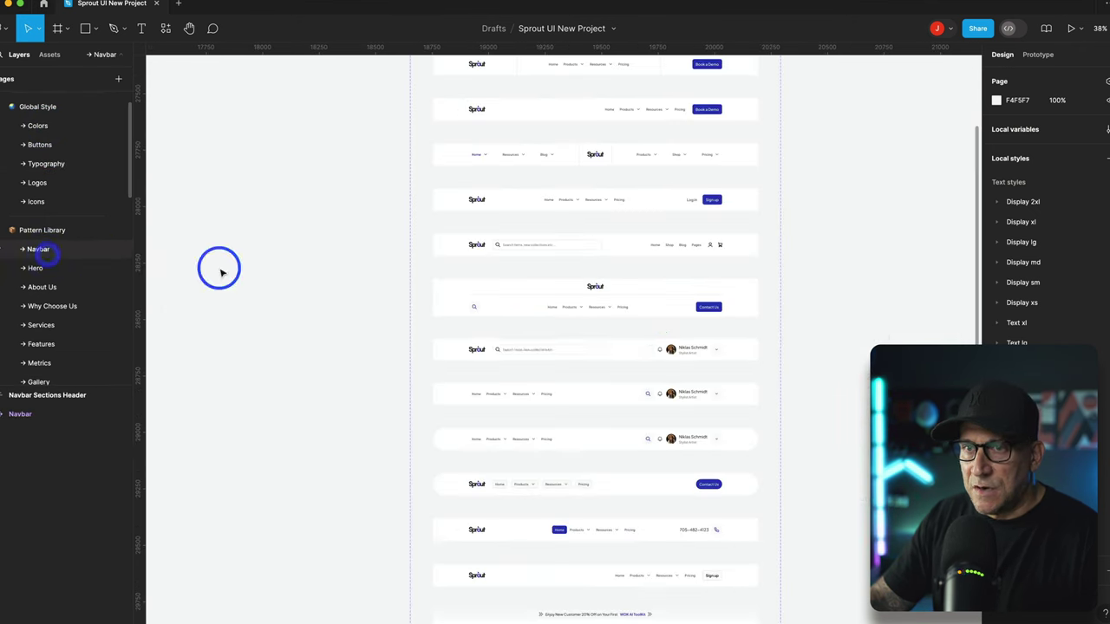
pyautogui.scroll(5, 670, 351)
pyautogui.scroll(5, 770, 338)
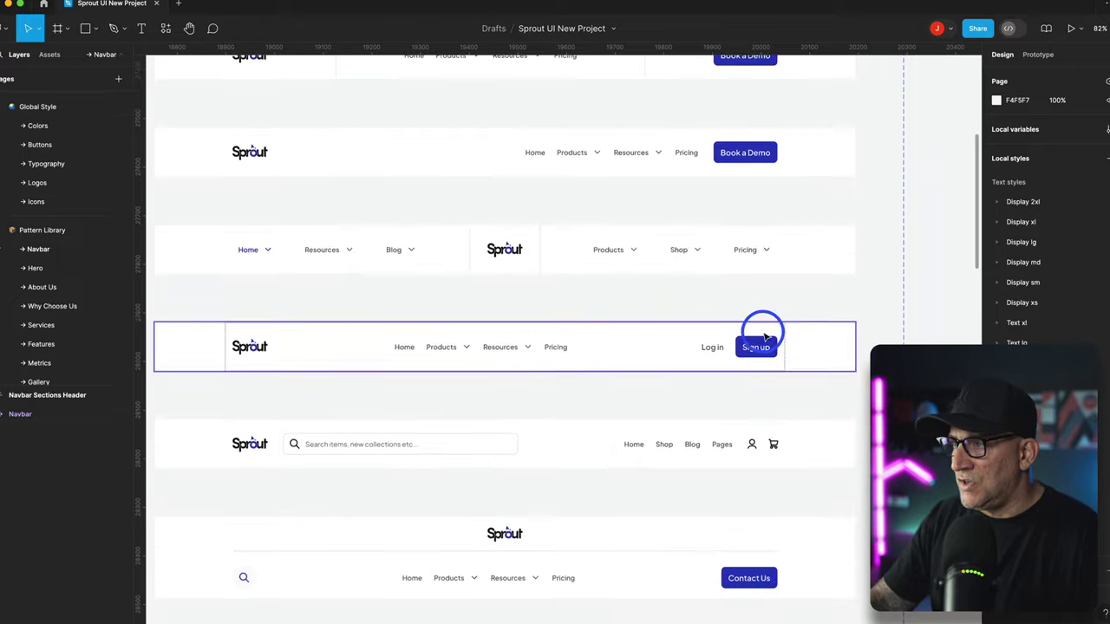
pyautogui.click(39, 126)
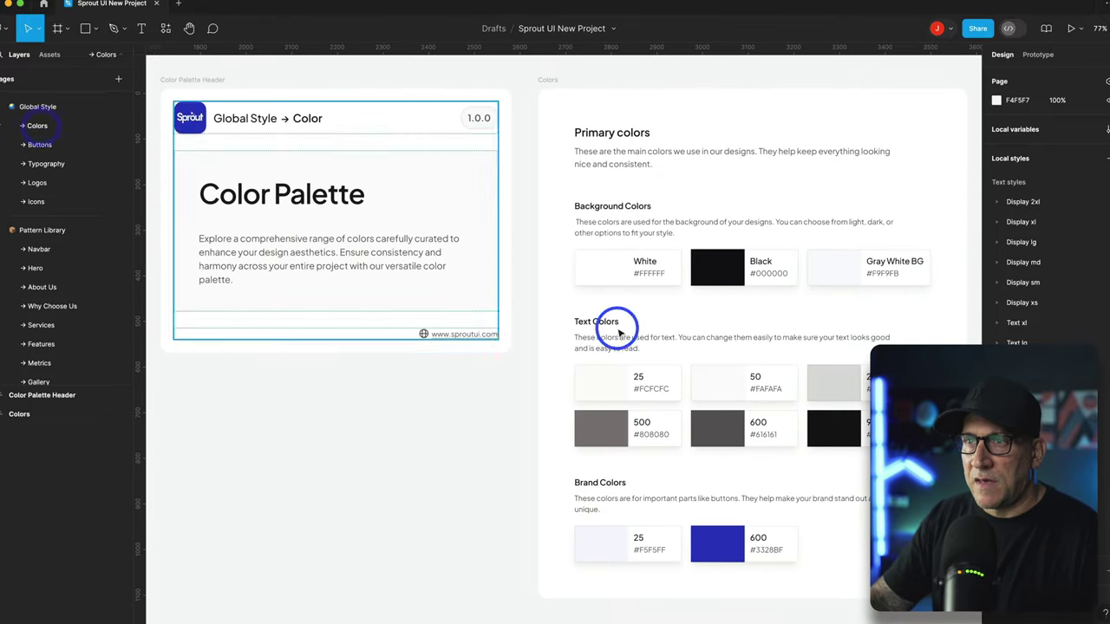
pyautogui.doubleClick(720, 544)
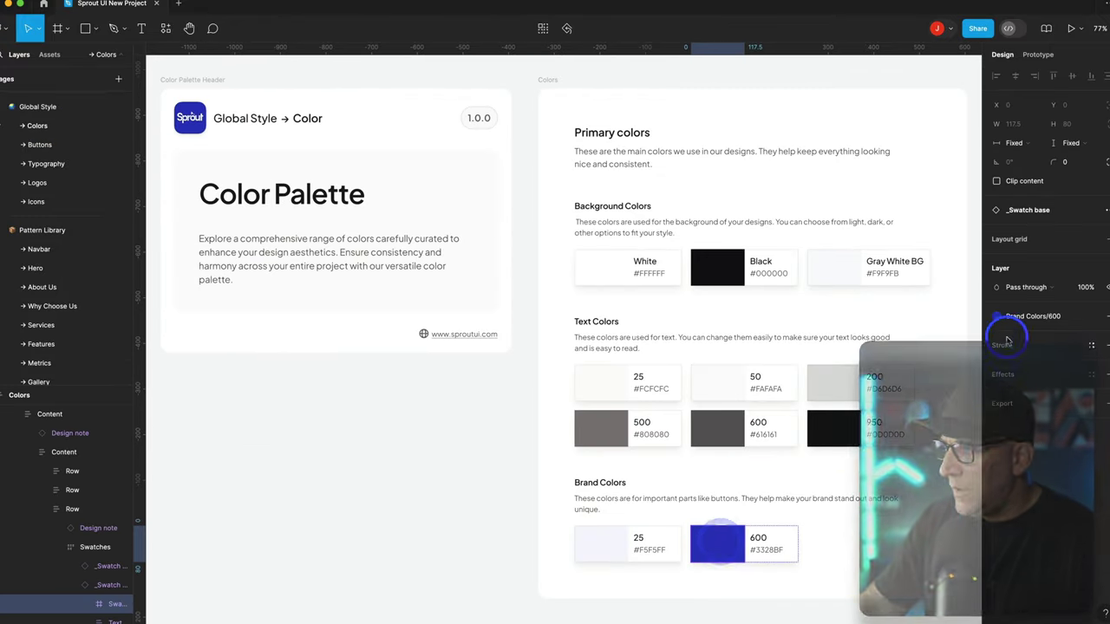
# - Edit the Brand Colors/600 colour style to purple 880BEA
pyautogui.click(1027, 317)
pyautogui.click(1038, 320)
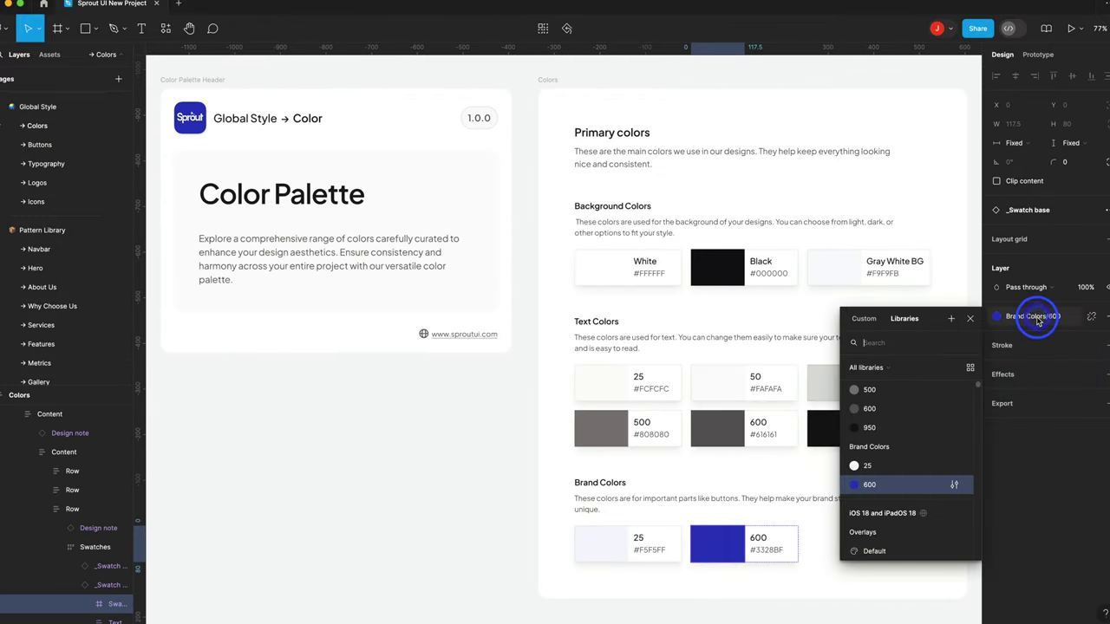
pyautogui.click(955, 487)
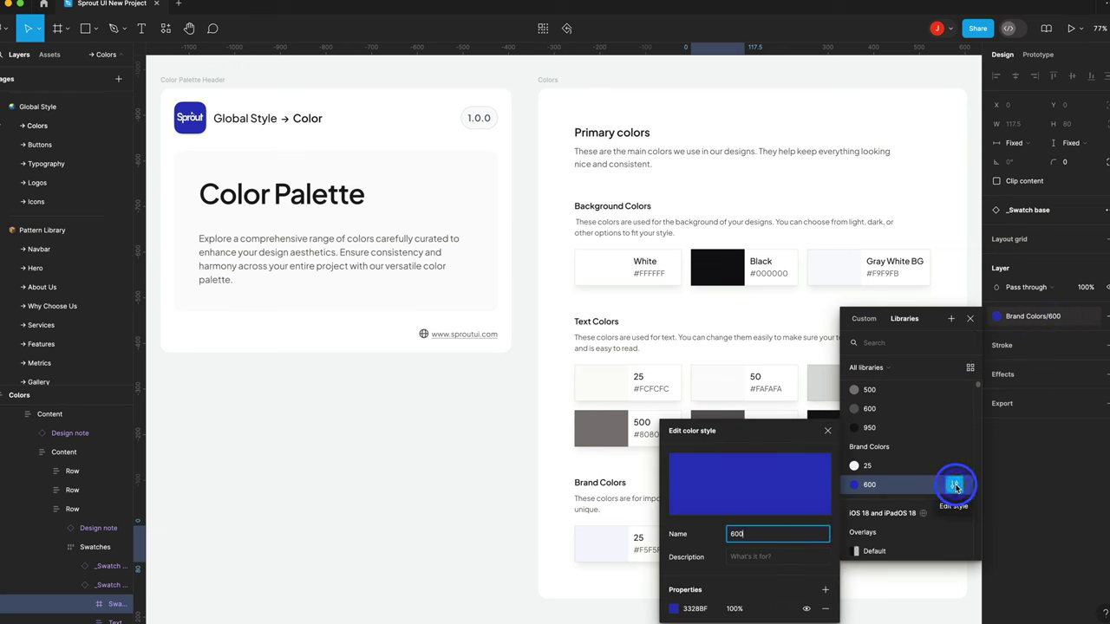
pyautogui.click(675, 612)
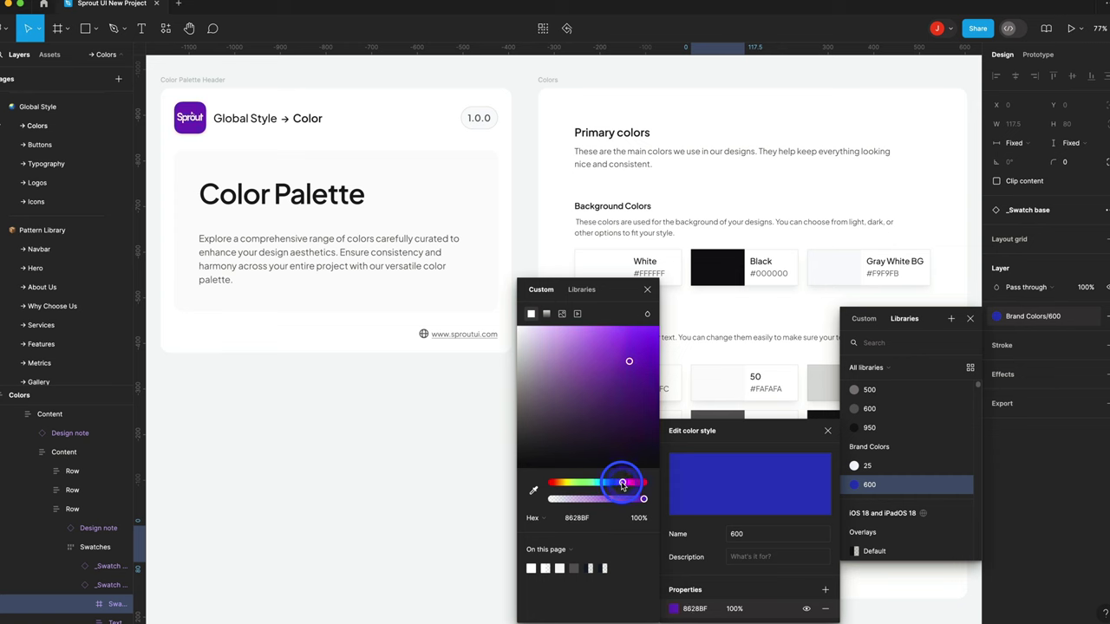
pyautogui.moveTo(642, 356); pyautogui.dragTo(649, 292)
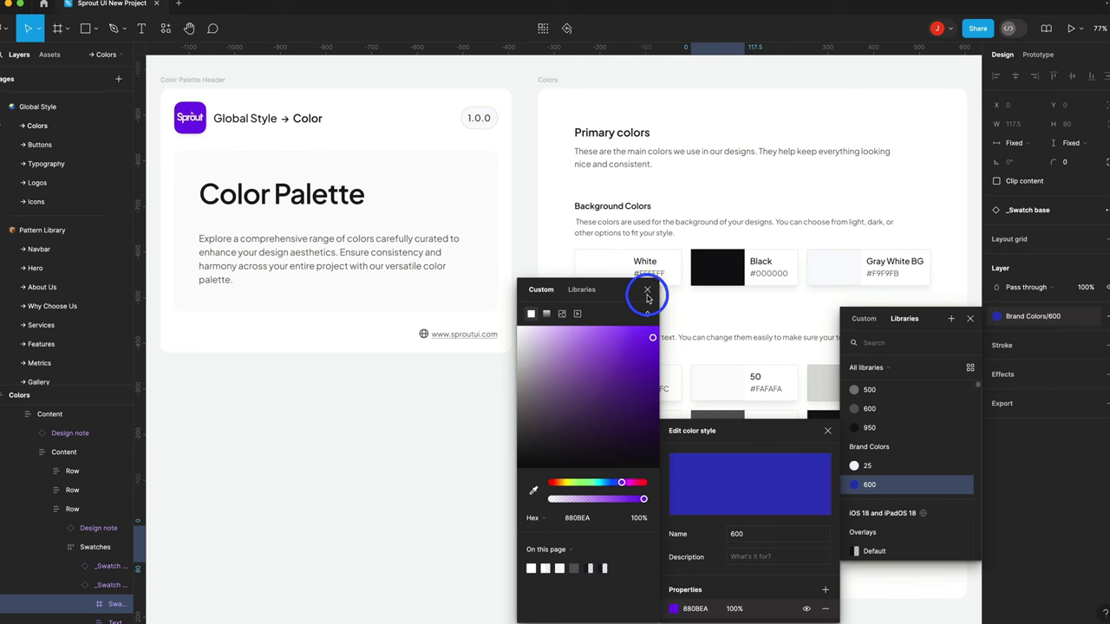
pyautogui.click(747, 375)
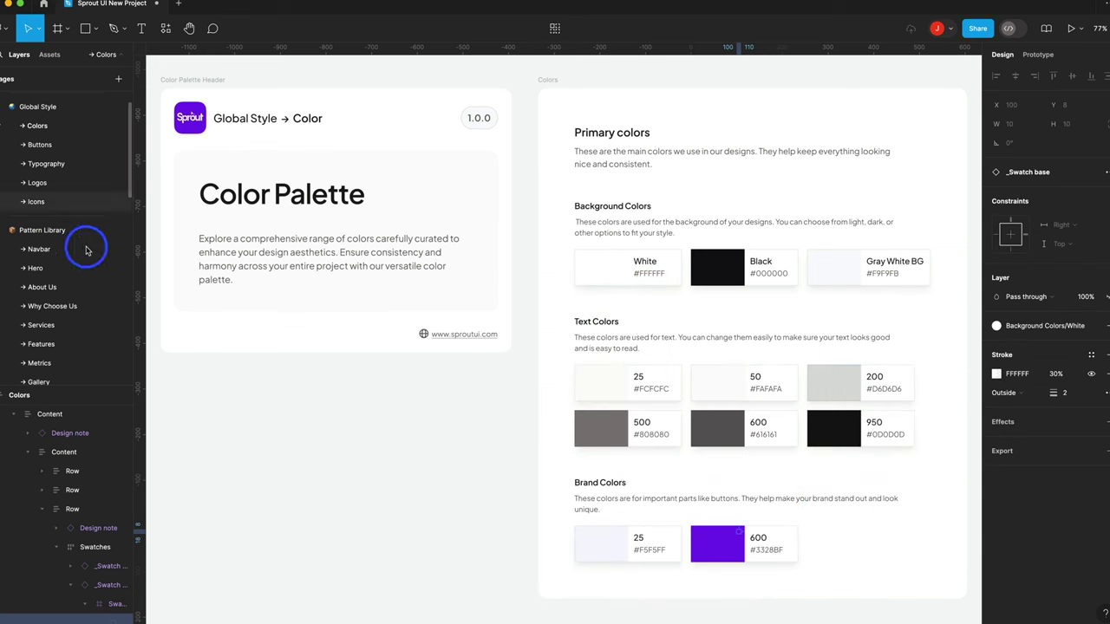
# - Review the purple Navbar designs, then bring up the Typography page's Display 2xl samples
pyautogui.click(34, 248)
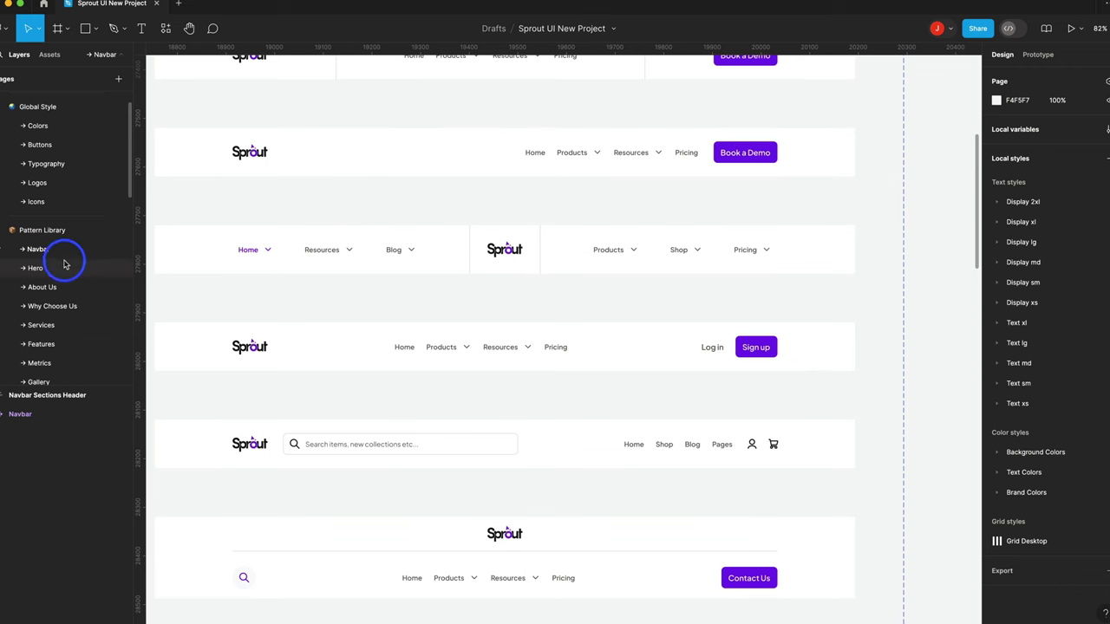
pyautogui.click(37, 125)
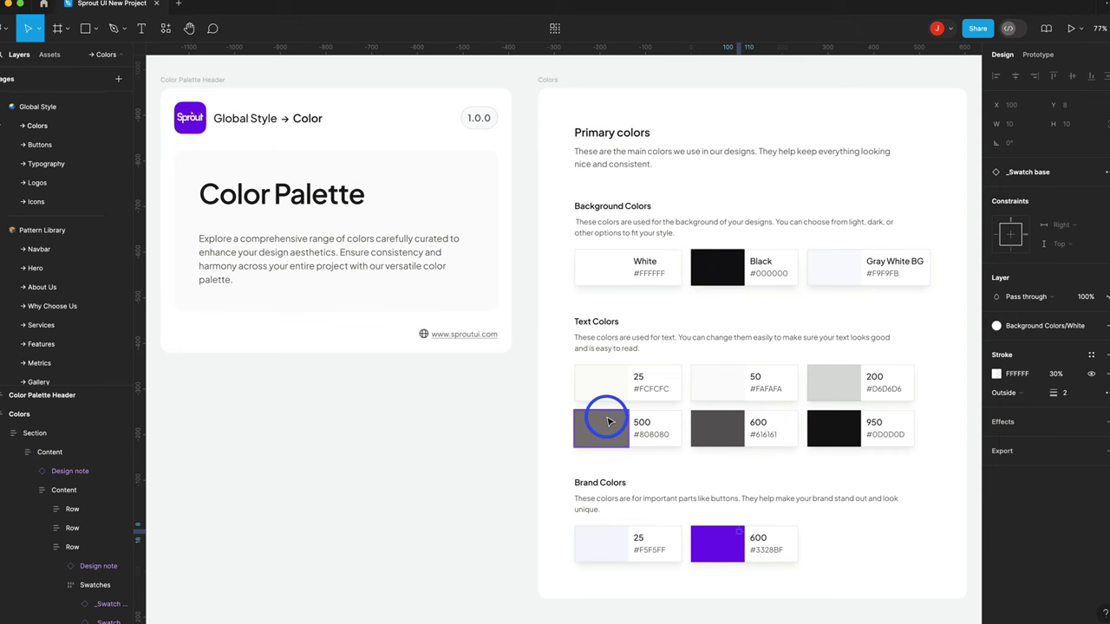
pyautogui.click(43, 164)
pyautogui.scroll(15, 613, 325)
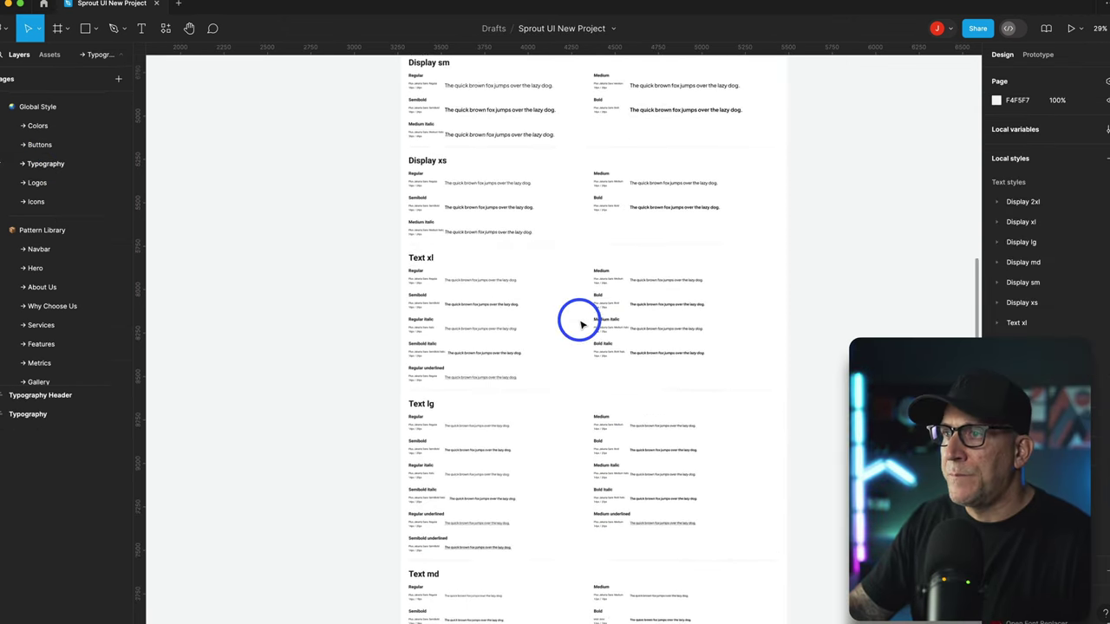
pyautogui.scroll(8, 542, 328)
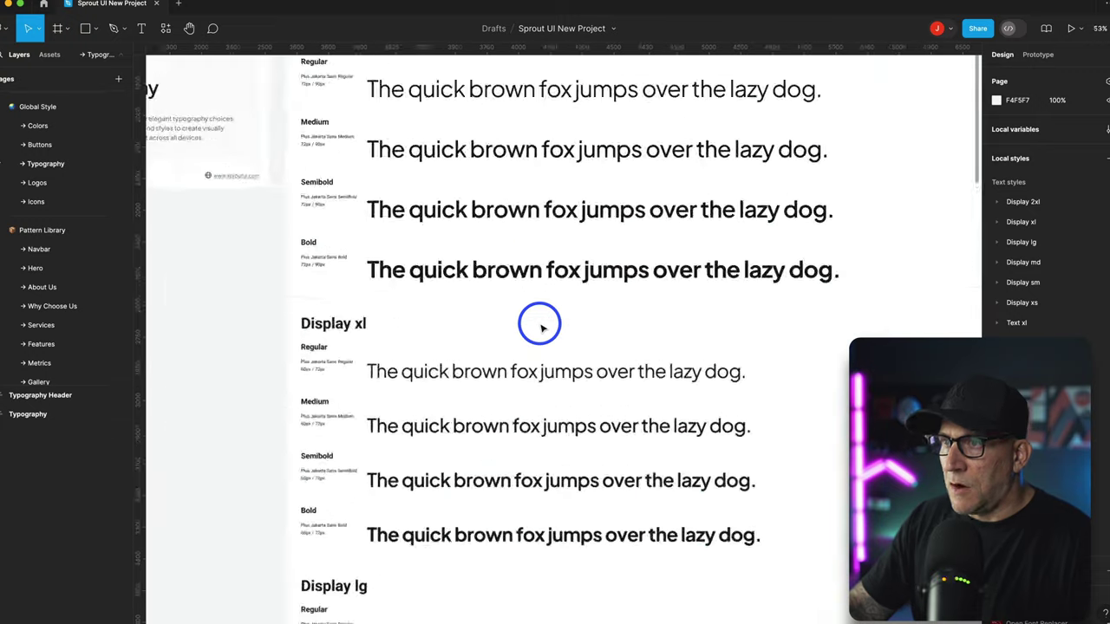
pyautogui.scroll(3, 537, 324)
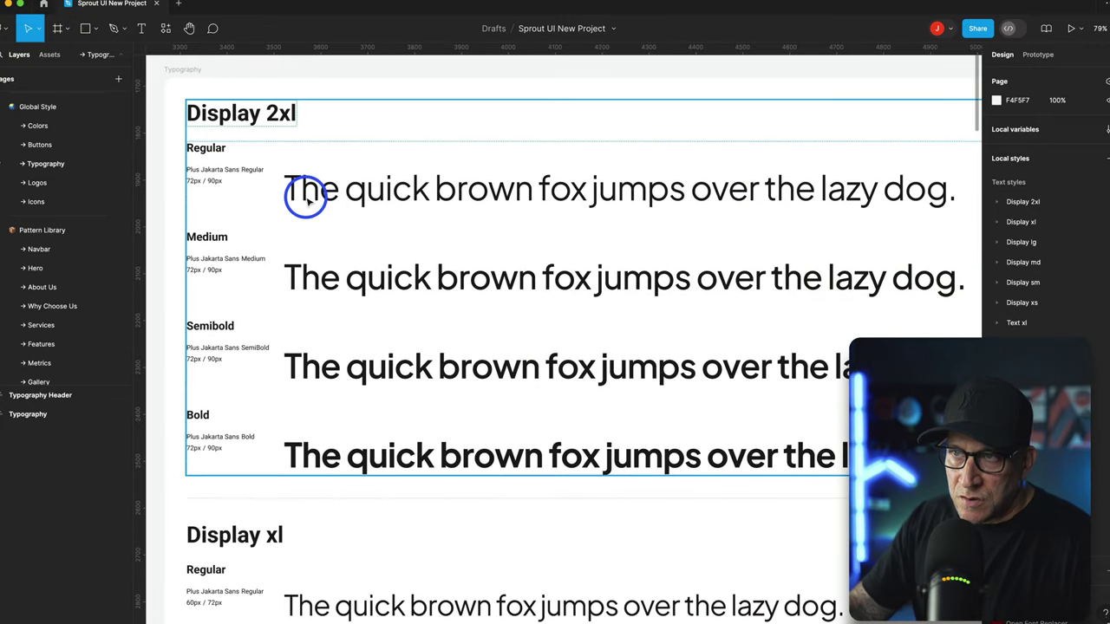
pyautogui.hscroll(2, 567, 228)
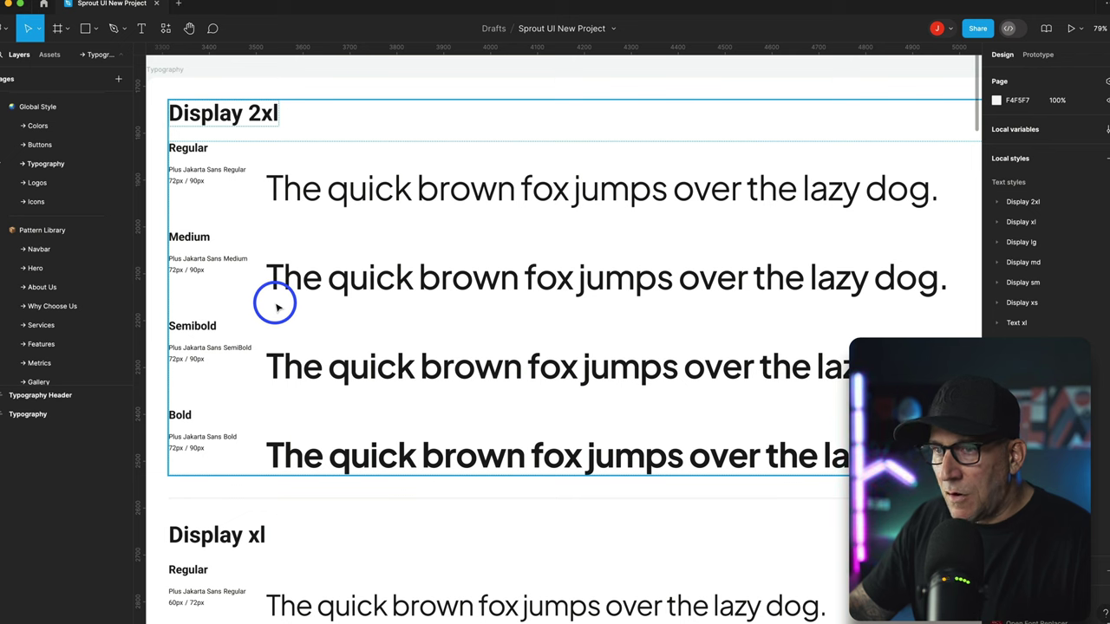
pyautogui.scroll(-2, 270, 299)
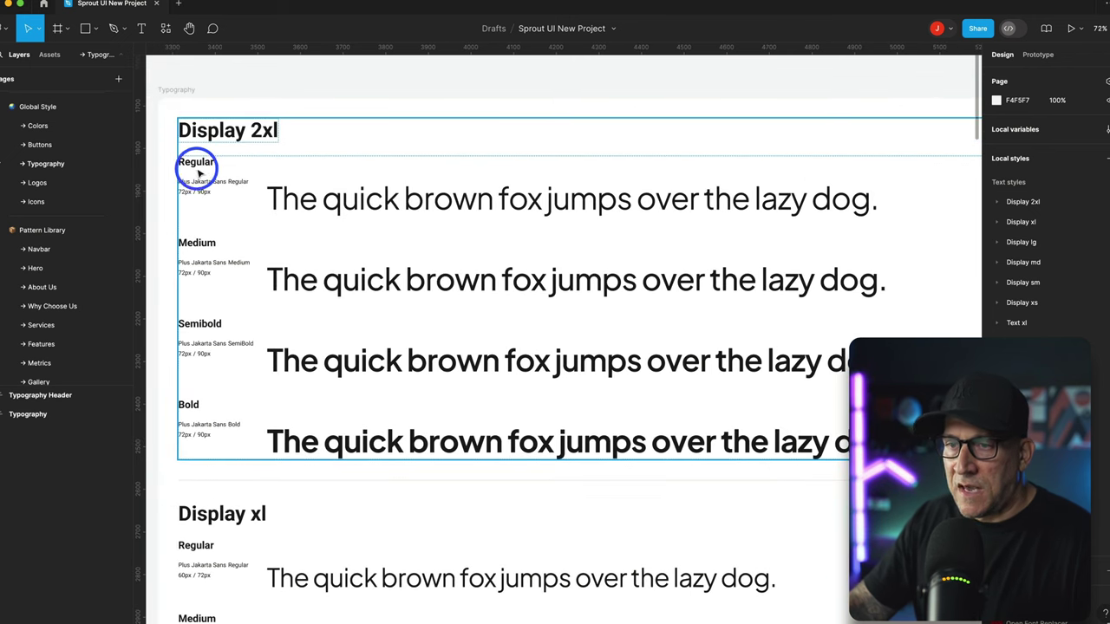
# - Delete the Medium and Regular sample rows from the Display 2xl section
pyautogui.click(201, 416)
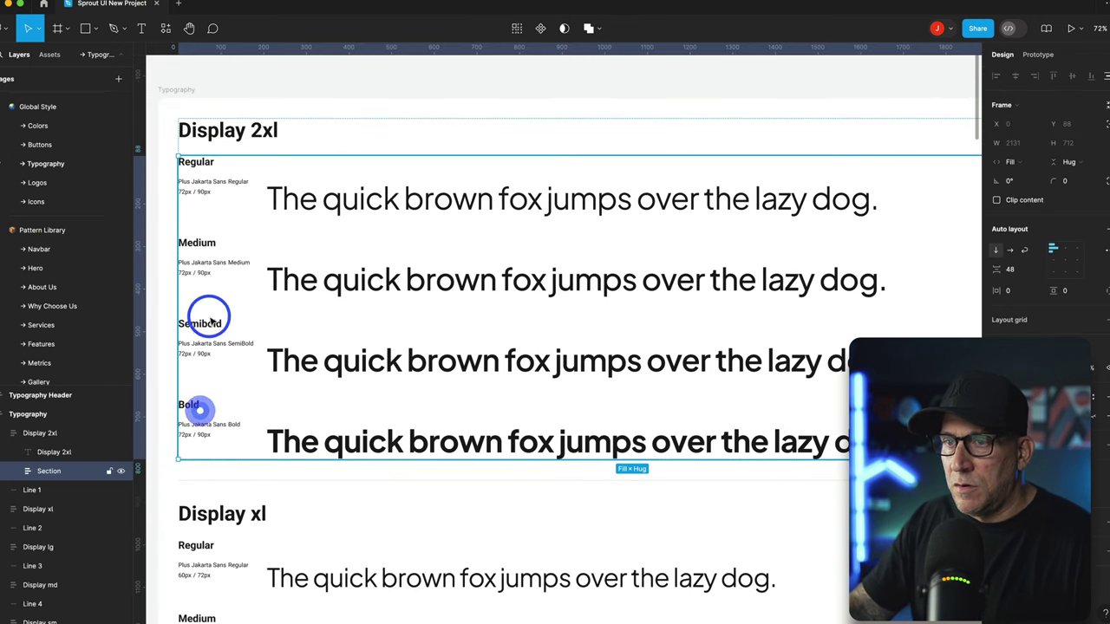
pyautogui.click(327, 282)
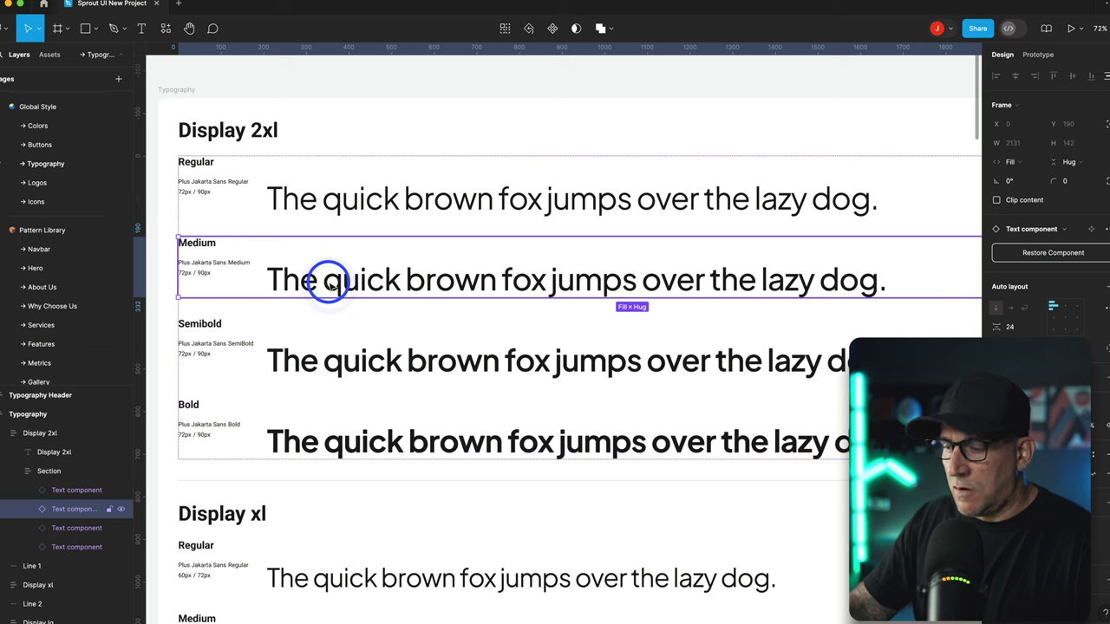
pyautogui.press('Delete')
pyautogui.click(337, 199)
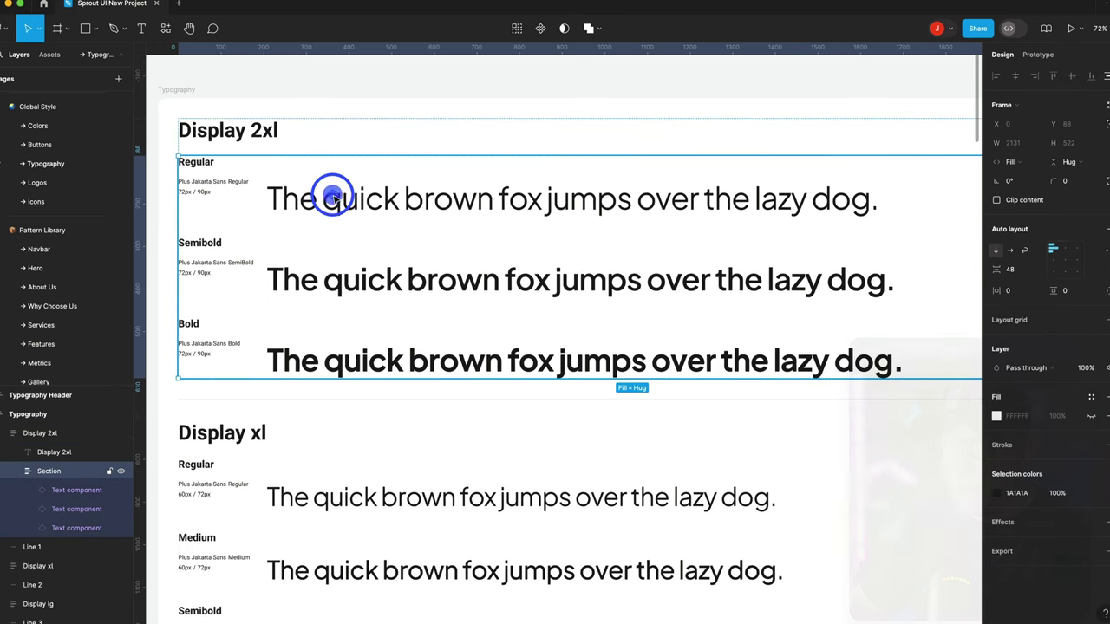
pyautogui.click(335, 198)
pyautogui.press('Delete')
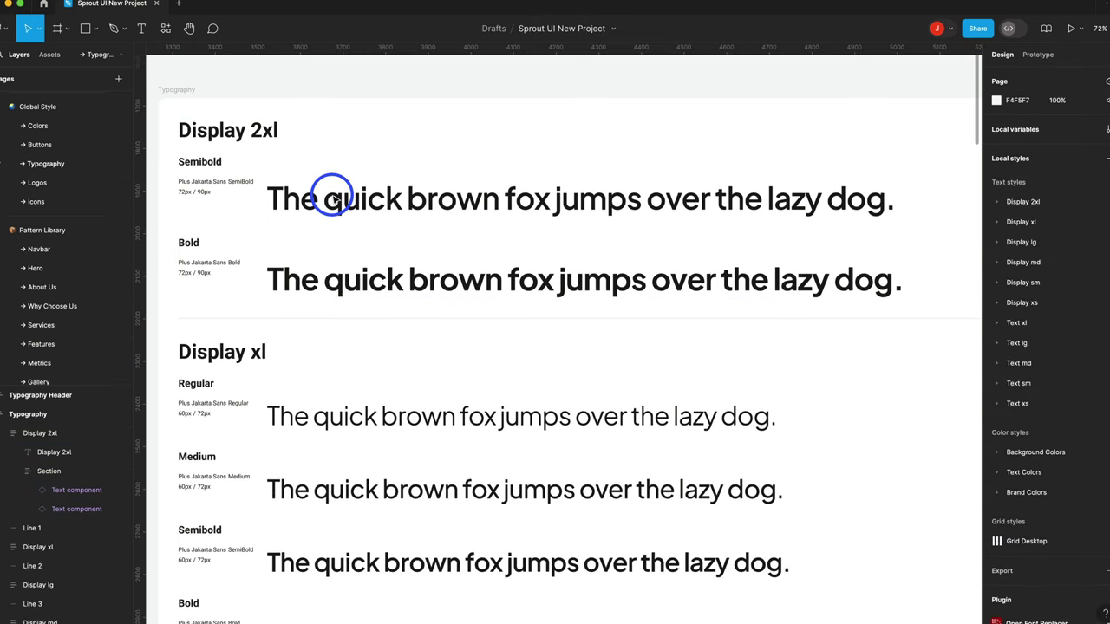
# - Change the Display 2xl/Semibold text style's font to Helvetica Now Text
pyautogui.click(286, 198)
pyautogui.click(287, 198)
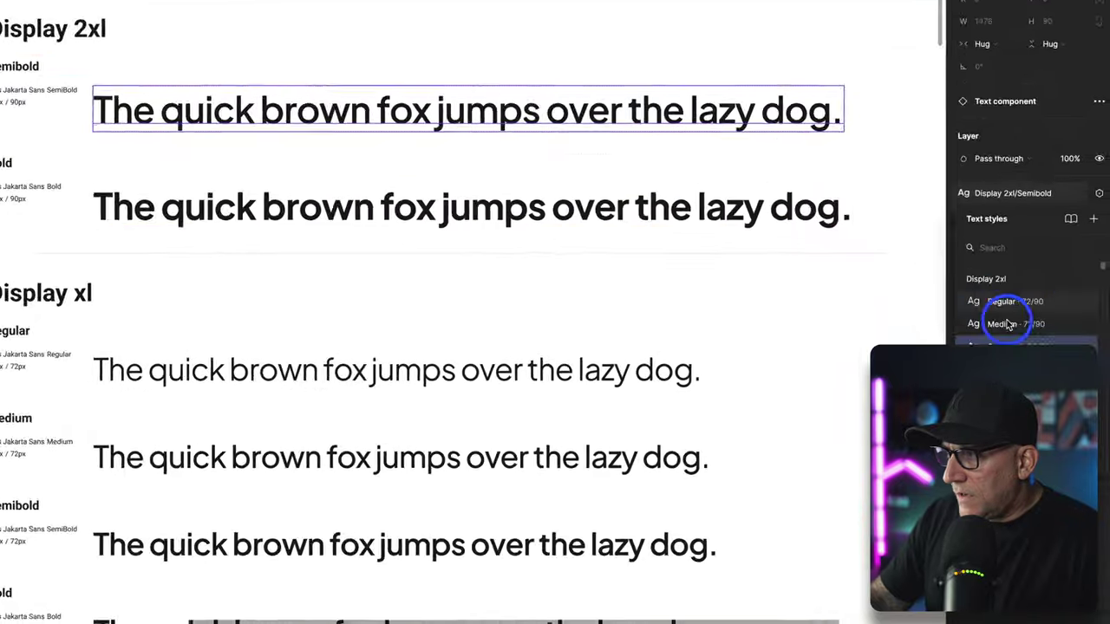
pyautogui.click(1096, 397)
pyautogui.click(732, 515)
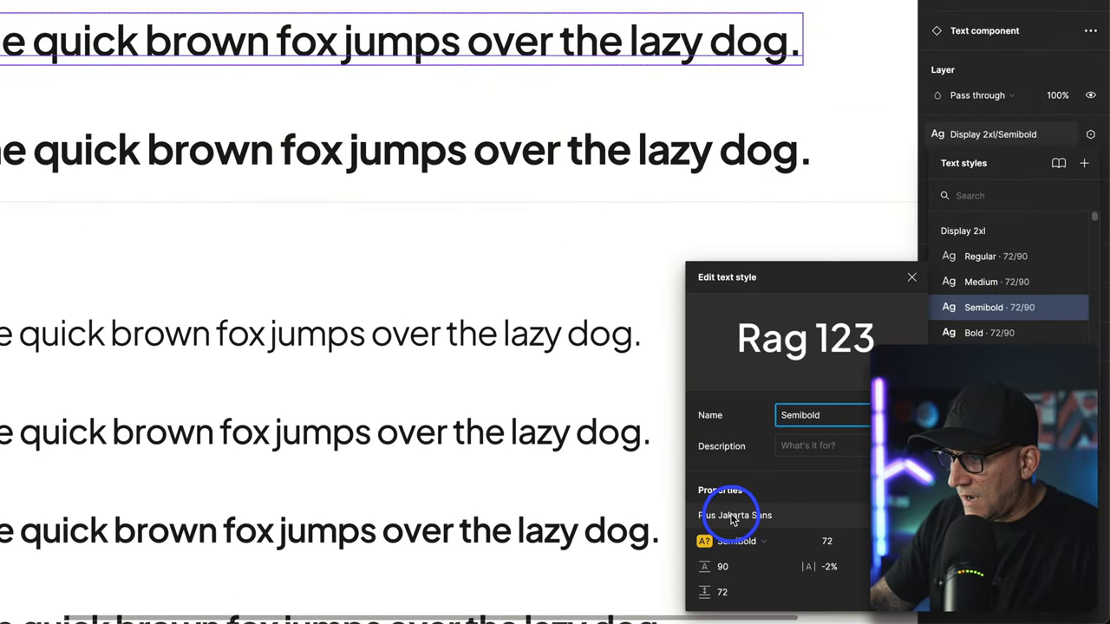
pyautogui.click(732, 517)
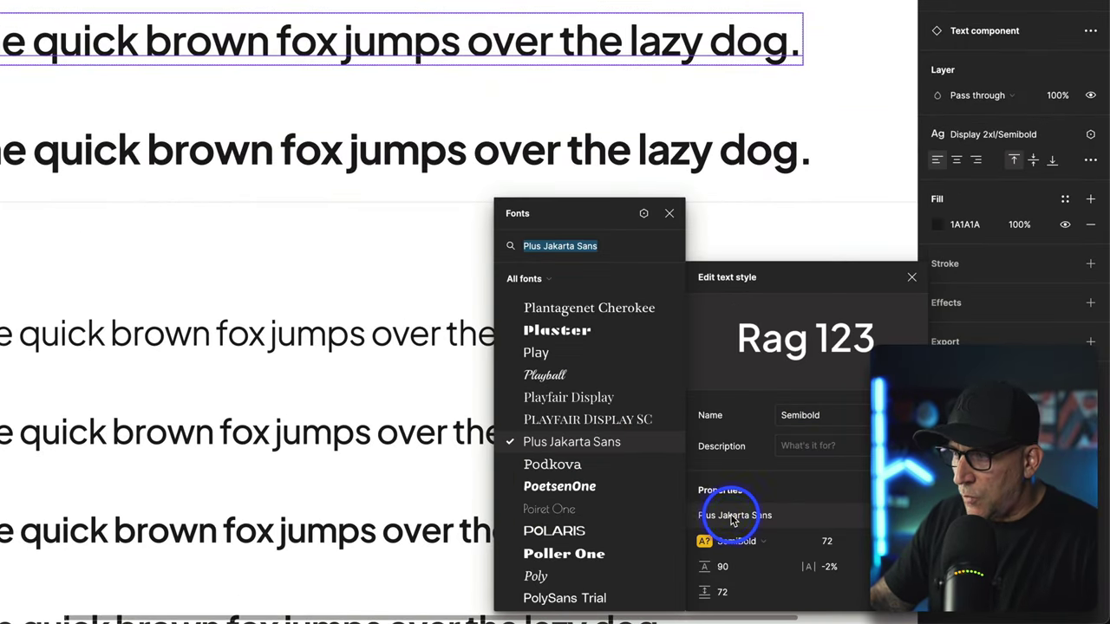
pyautogui.scroll(1, 587, 361)
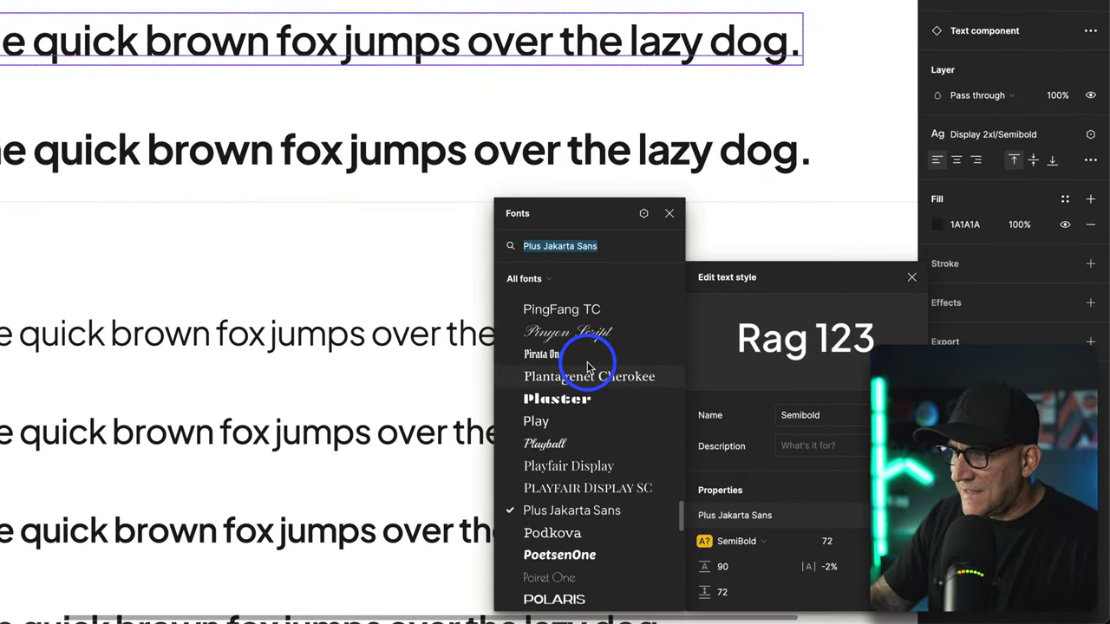
pyautogui.scroll(3, 587, 364)
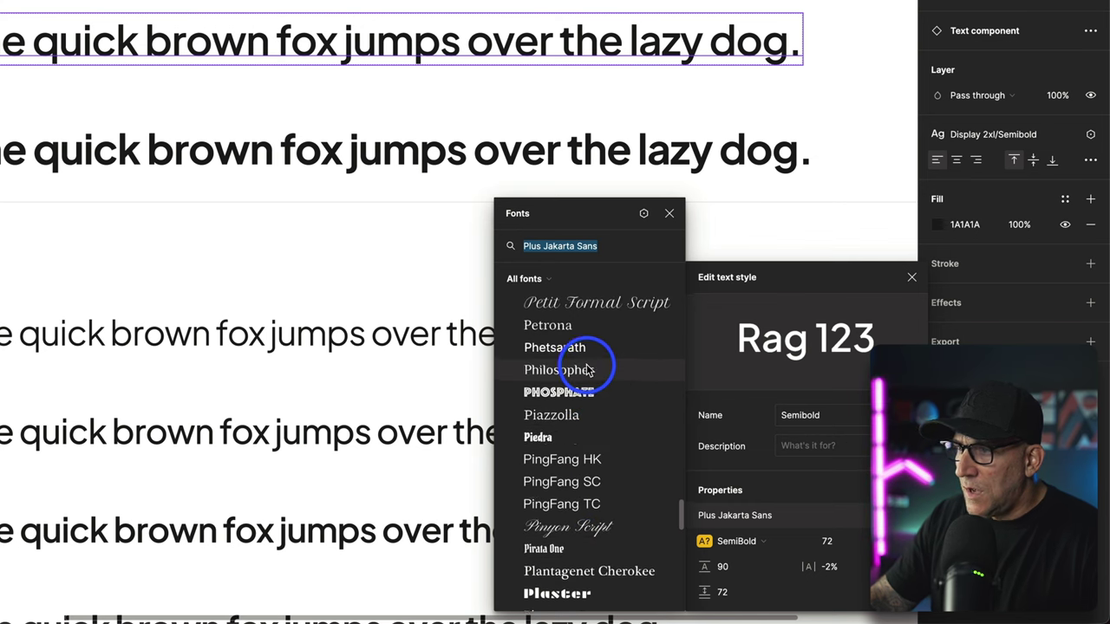
pyautogui.scroll(1, 607, 359)
pyautogui.write('Hel')
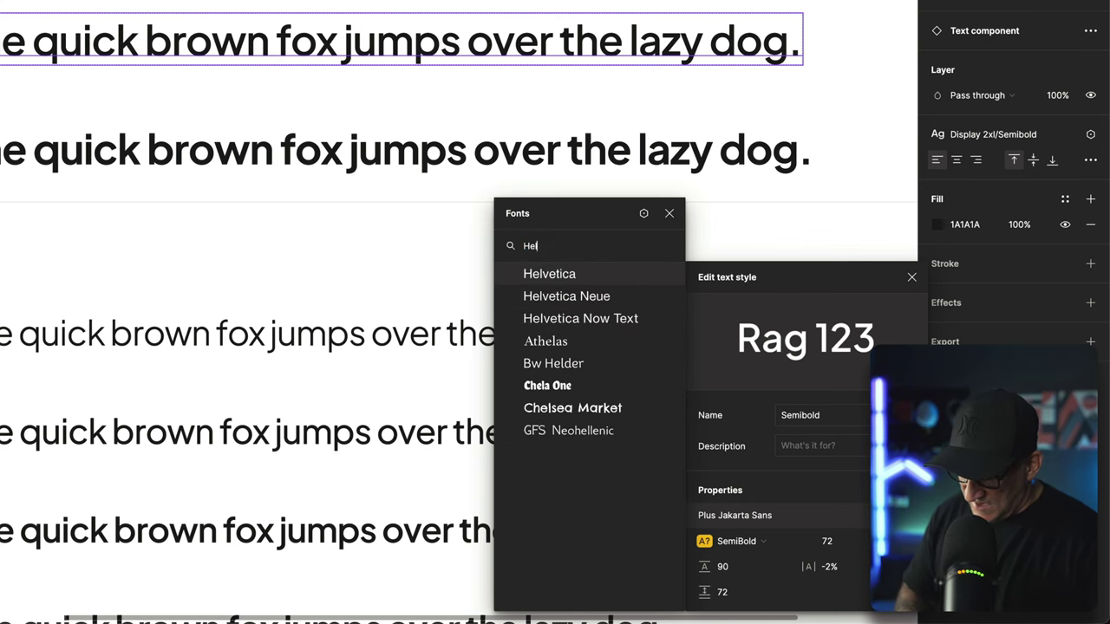
pyautogui.click(571, 318)
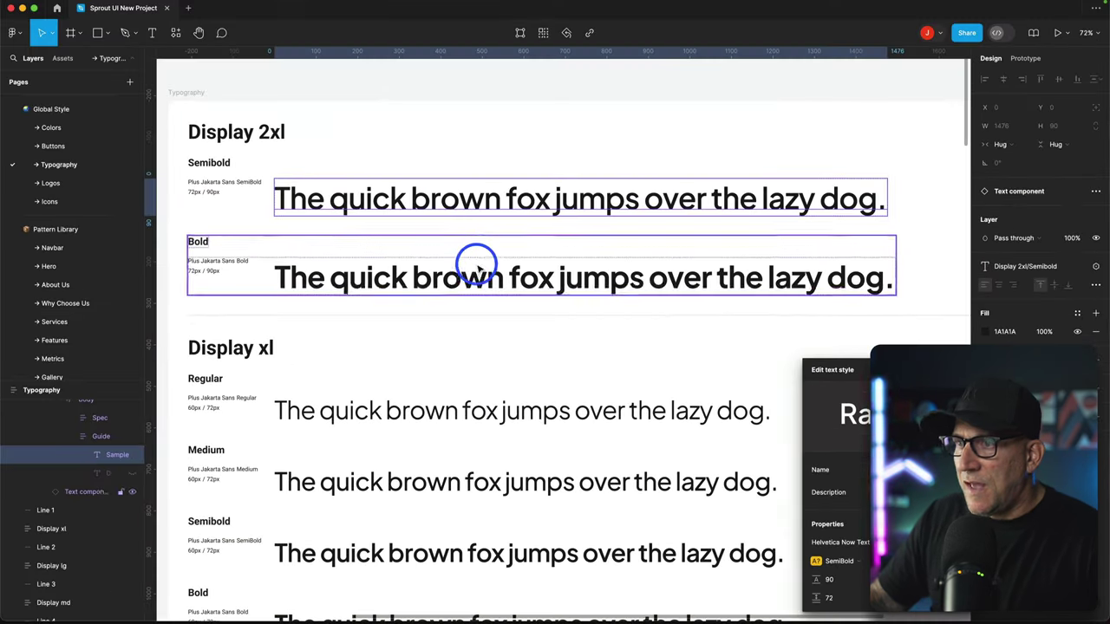
pyautogui.doubleClick(476, 271)
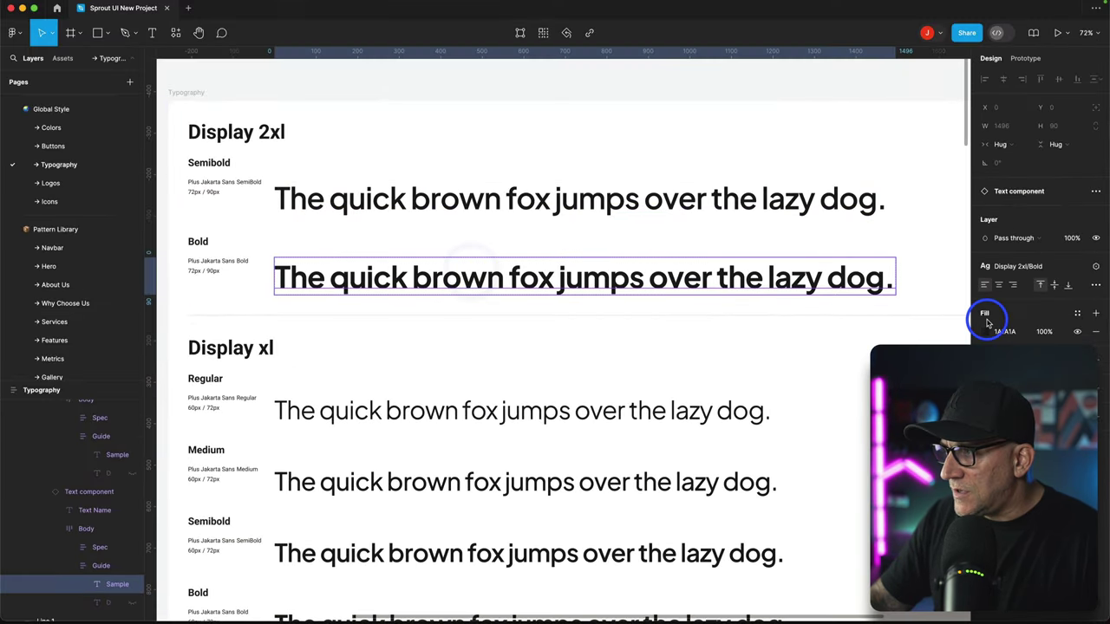
# - Edit the Display 2xl/Bold text style to Helvetica Now Text with 0% letter spacing
pyautogui.click(1021, 265)
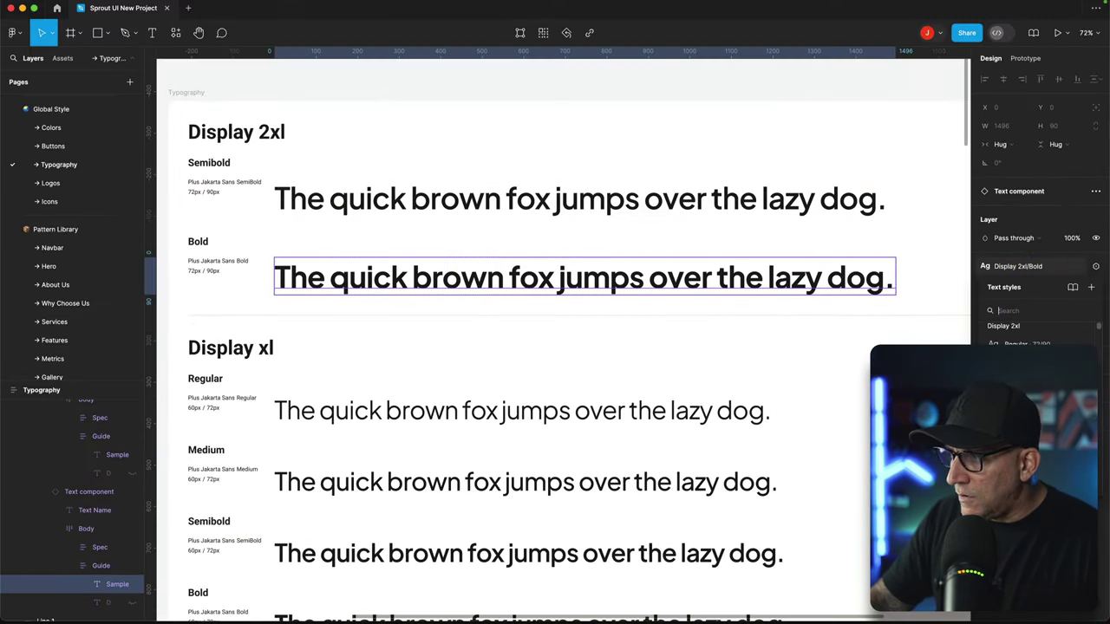
pyautogui.click(1084, 395)
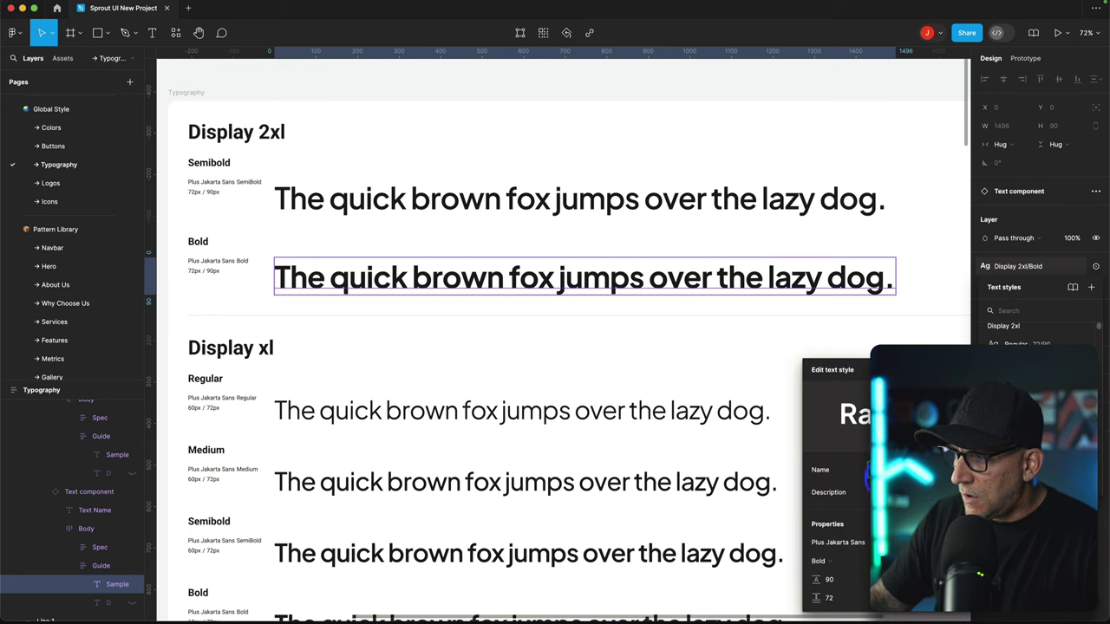
pyautogui.click(830, 544)
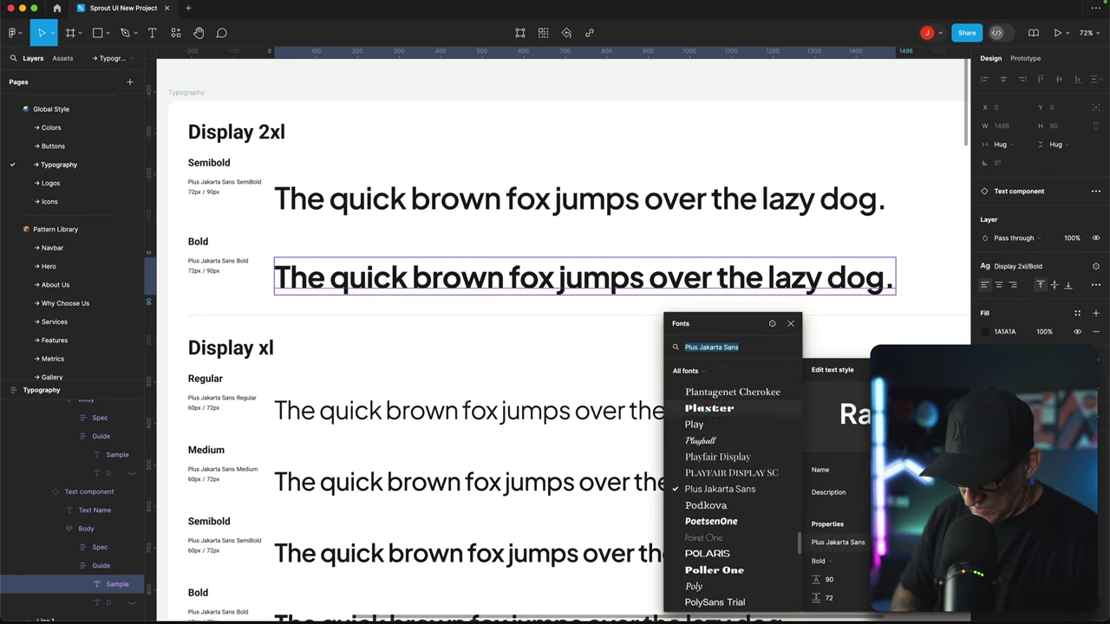
pyautogui.write('hel')
pyautogui.click(726, 400)
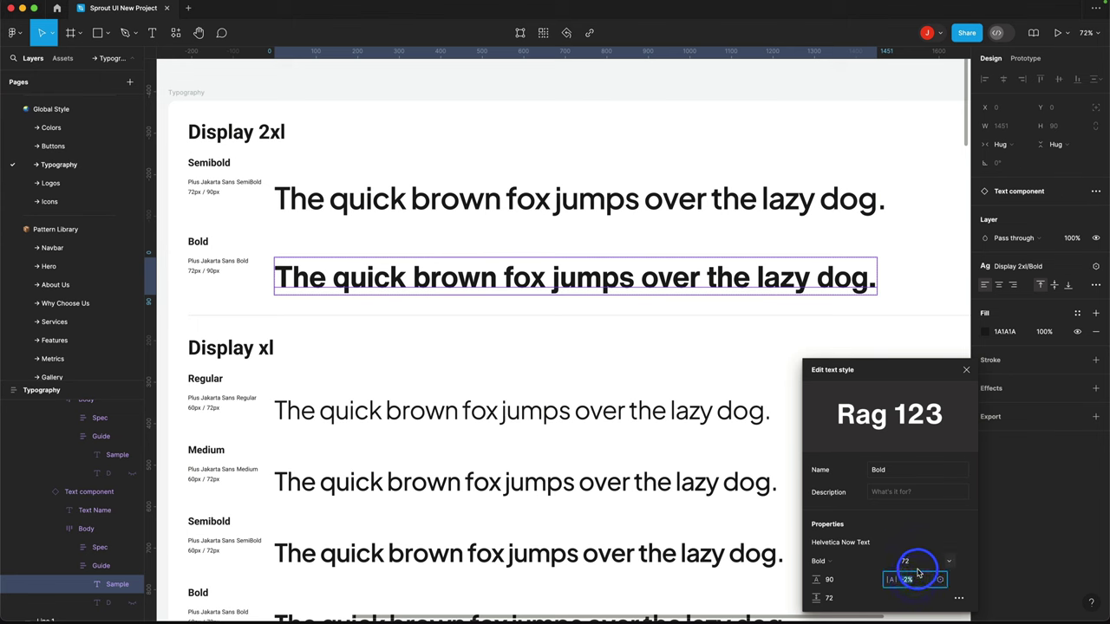
pyautogui.write('0')
pyautogui.press('Return')
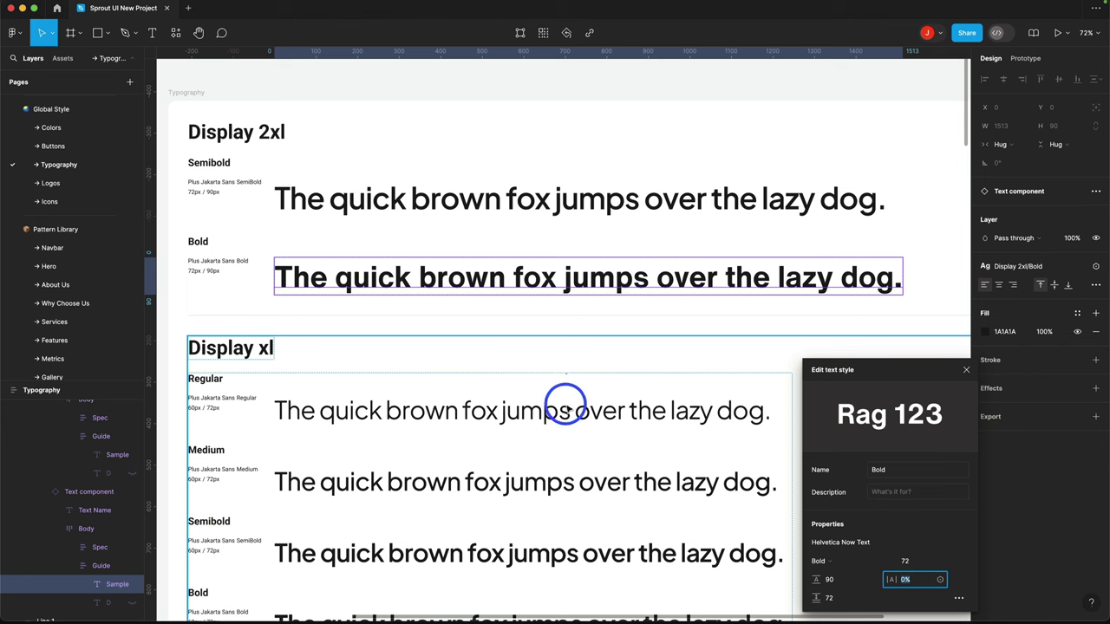
pyautogui.click(560, 398)
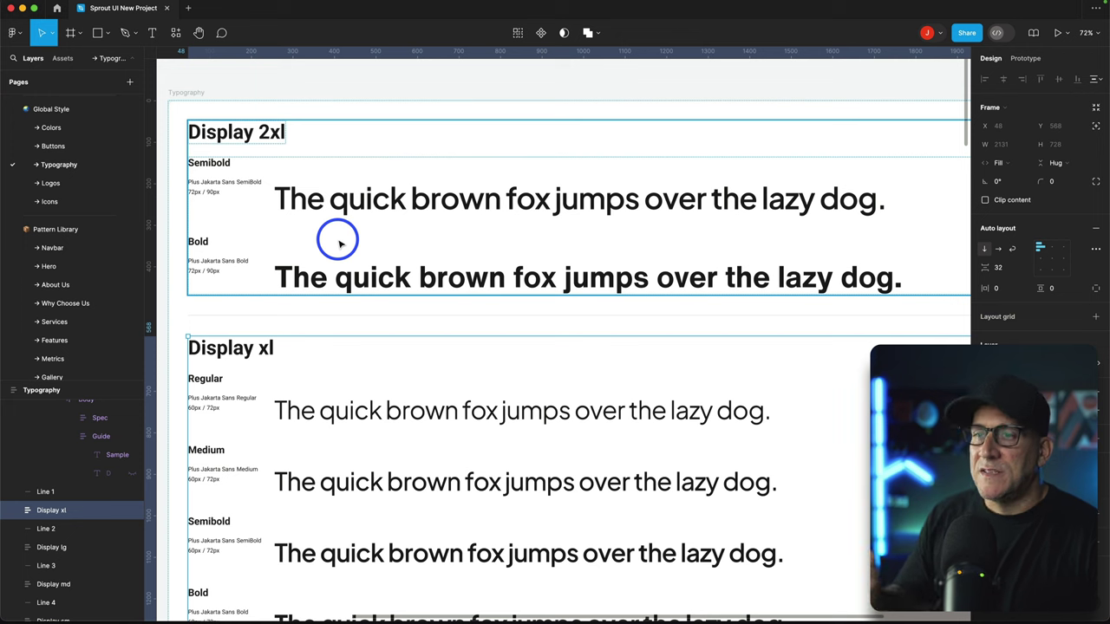
# - Delete Display xl's Regular and Medium rows, keeping only Semibold and Bold
pyautogui.scroll(-5, 424, 325)
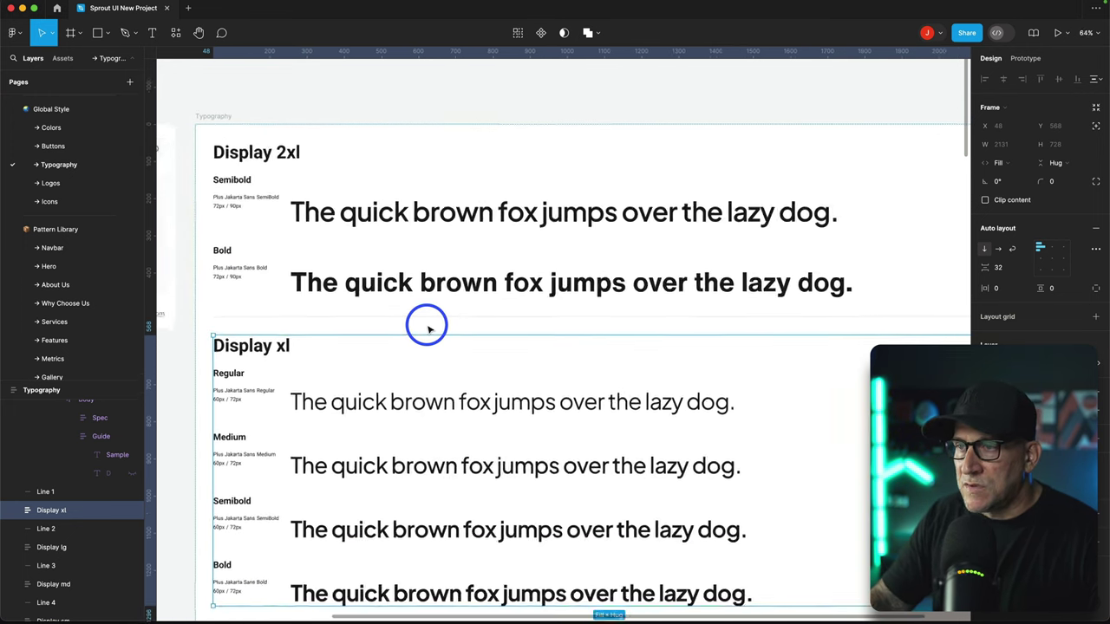
pyautogui.scroll(-2, 428, 327)
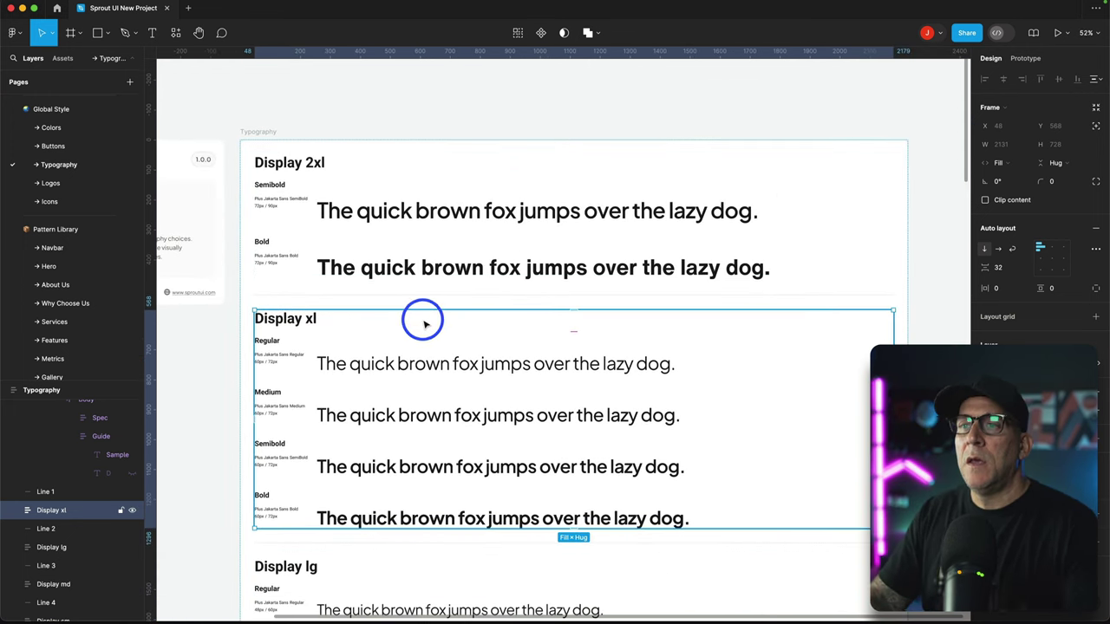
pyautogui.scroll(-1, 430, 321)
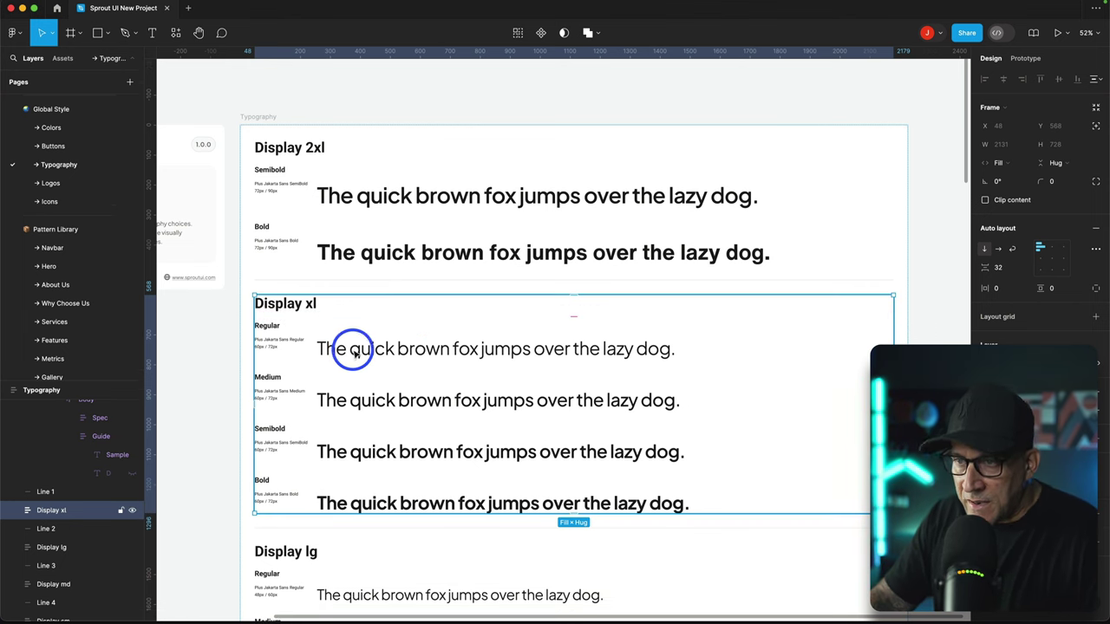
pyautogui.scroll(-4, 356, 353)
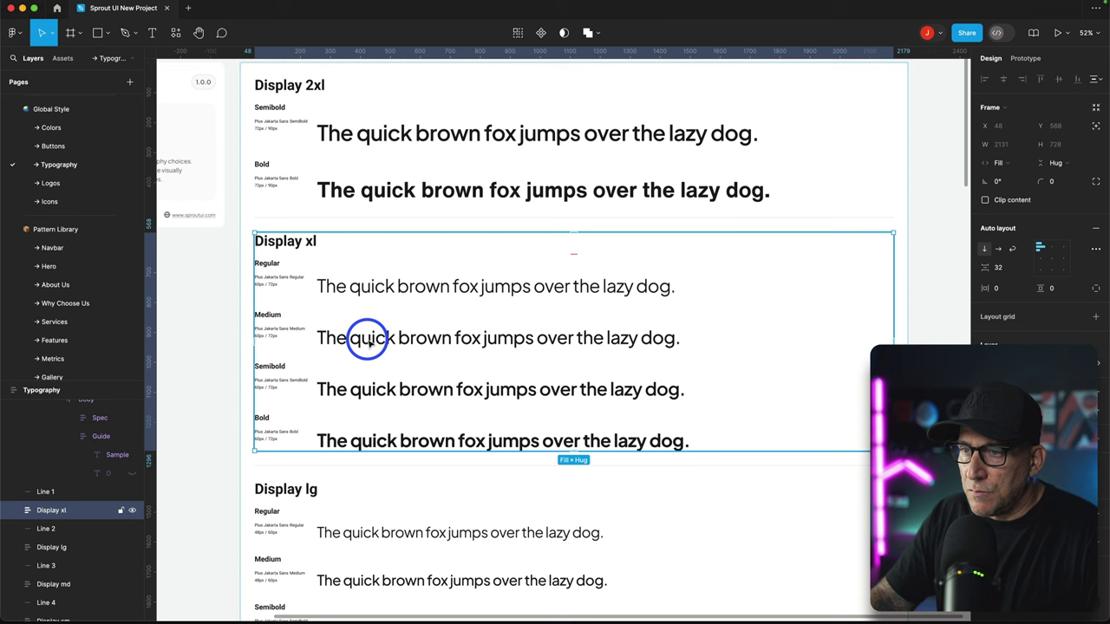
pyautogui.doubleClick(368, 340)
pyautogui.click(396, 290)
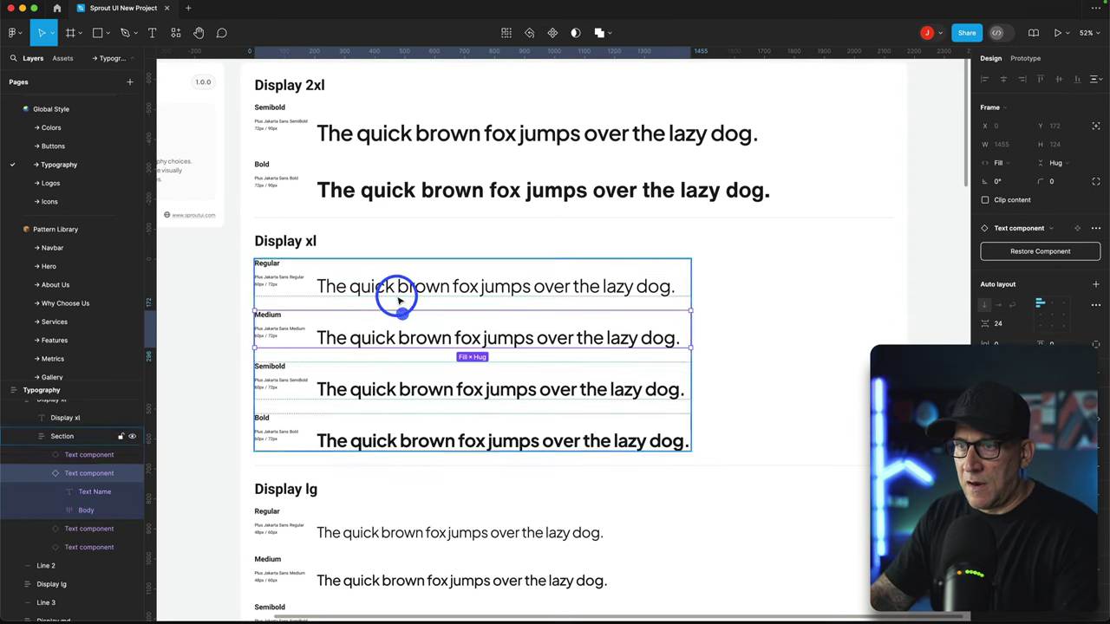
pyautogui.click(396, 296)
pyautogui.press('Delete')
pyautogui.click(379, 339)
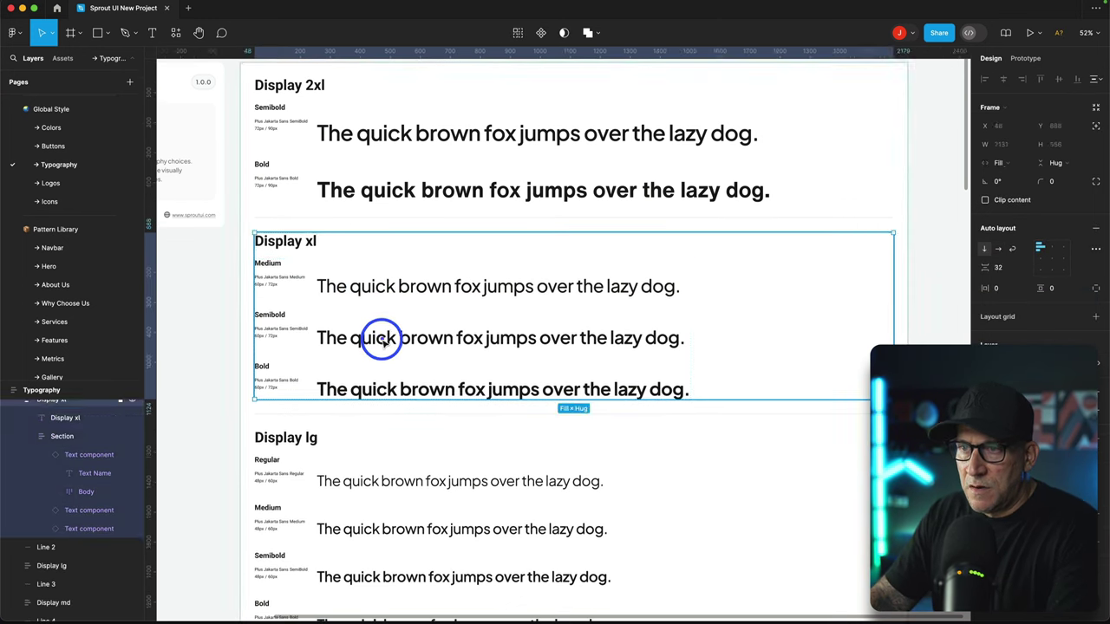
pyautogui.click(406, 286)
pyautogui.press('Delete')
pyautogui.scroll(-5, 425, 367)
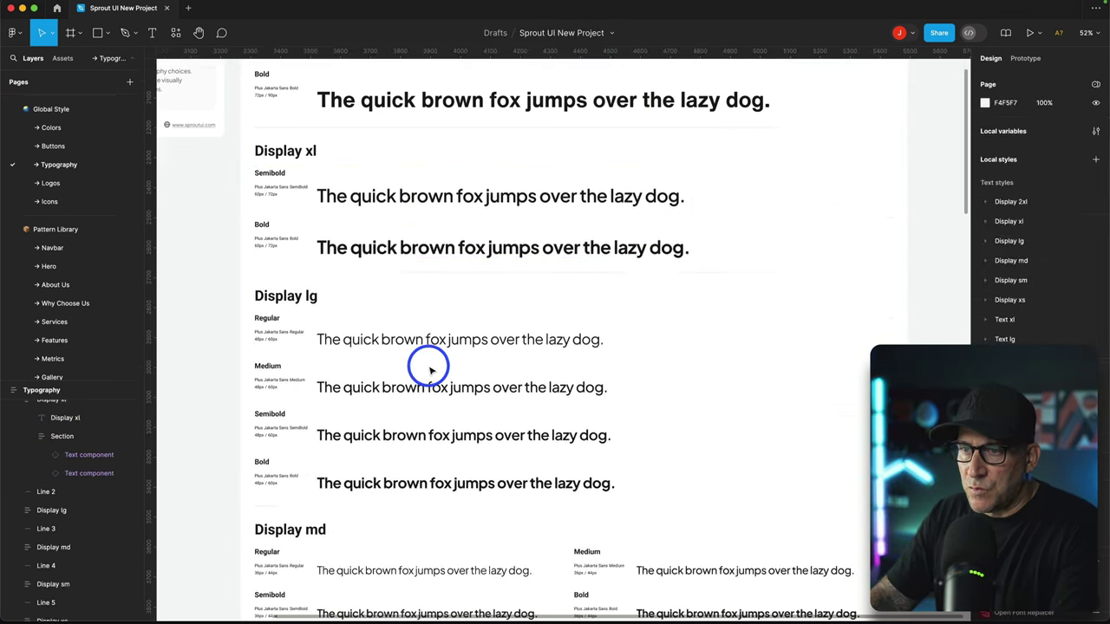
pyautogui.scroll(-6, 419, 210)
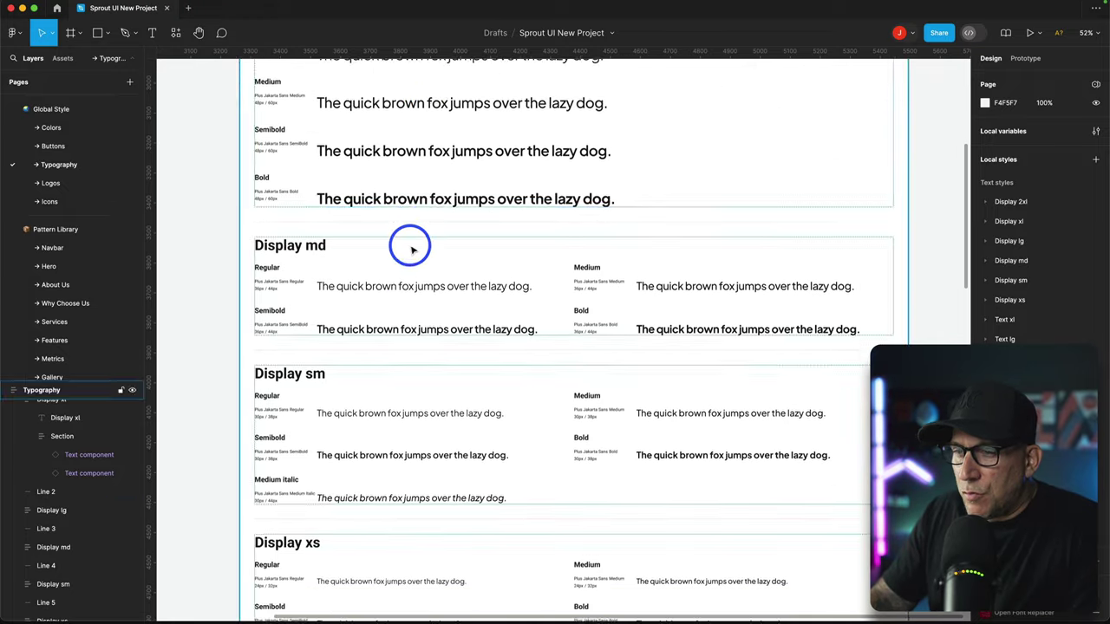
pyautogui.scroll(-6, 407, 274)
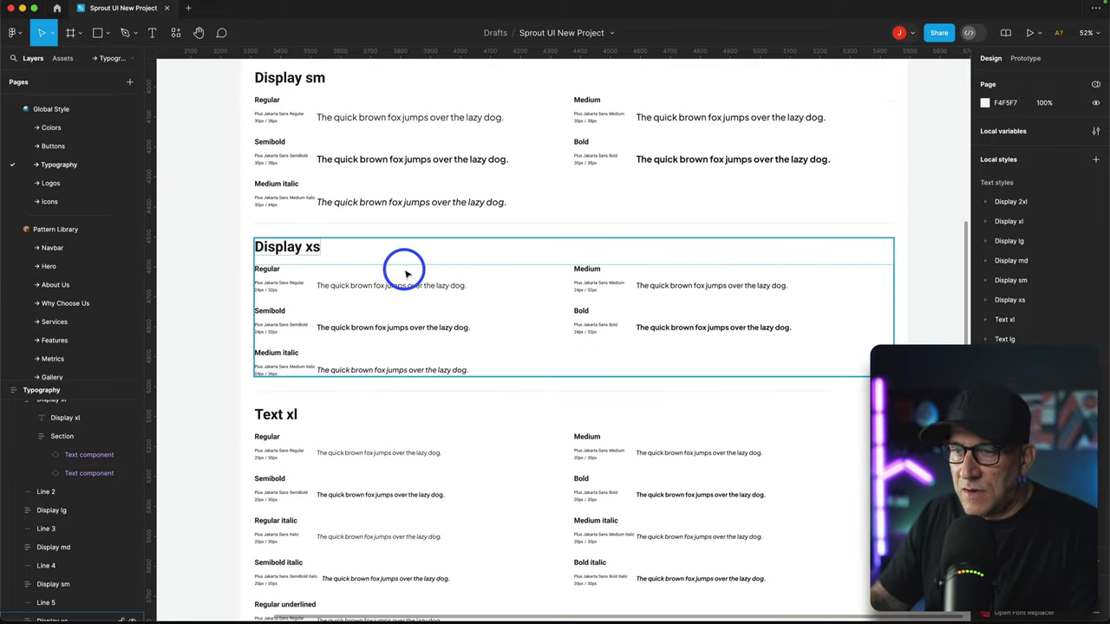
pyautogui.scroll(-8, 373, 334)
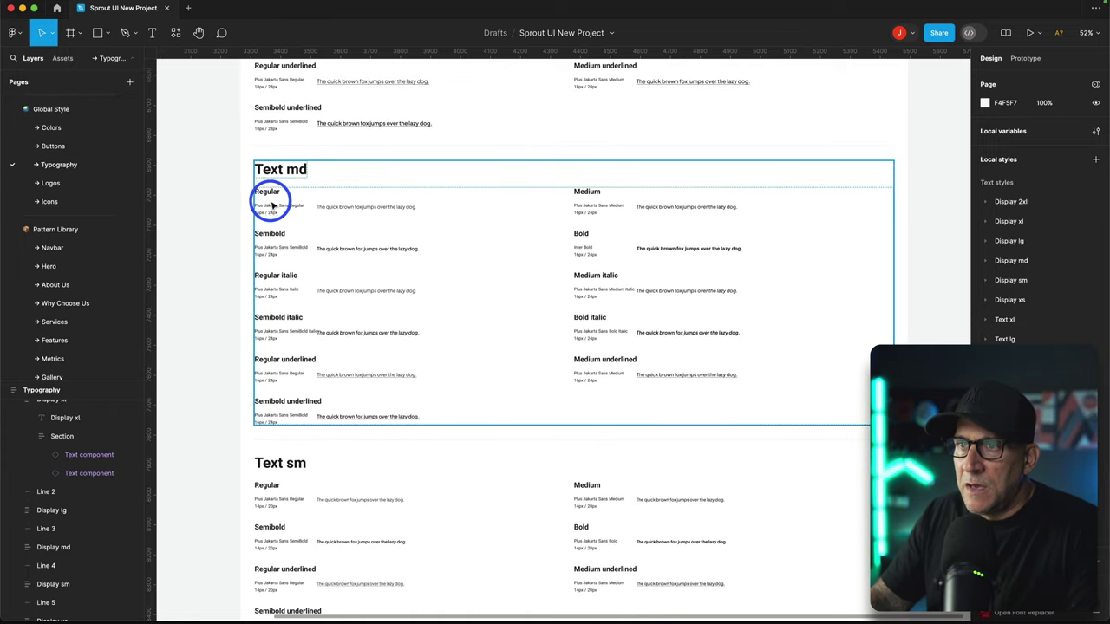
# - Delete the Semibold/Bold row from the Text md section and clear the selection
pyautogui.click(271, 204)
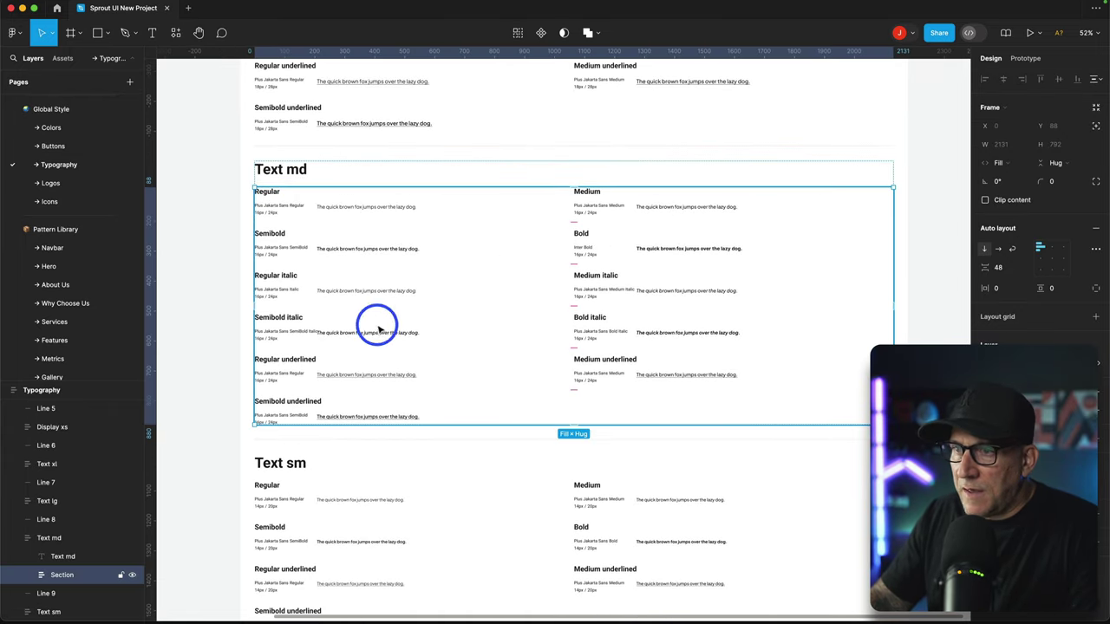
pyautogui.click(271, 245)
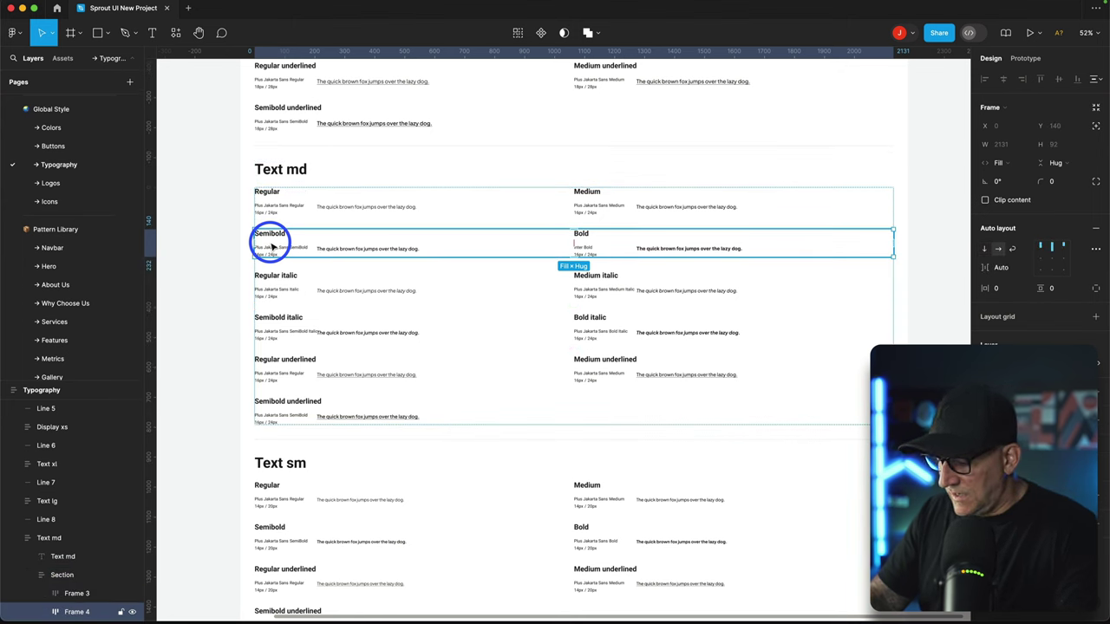
pyautogui.press('Delete')
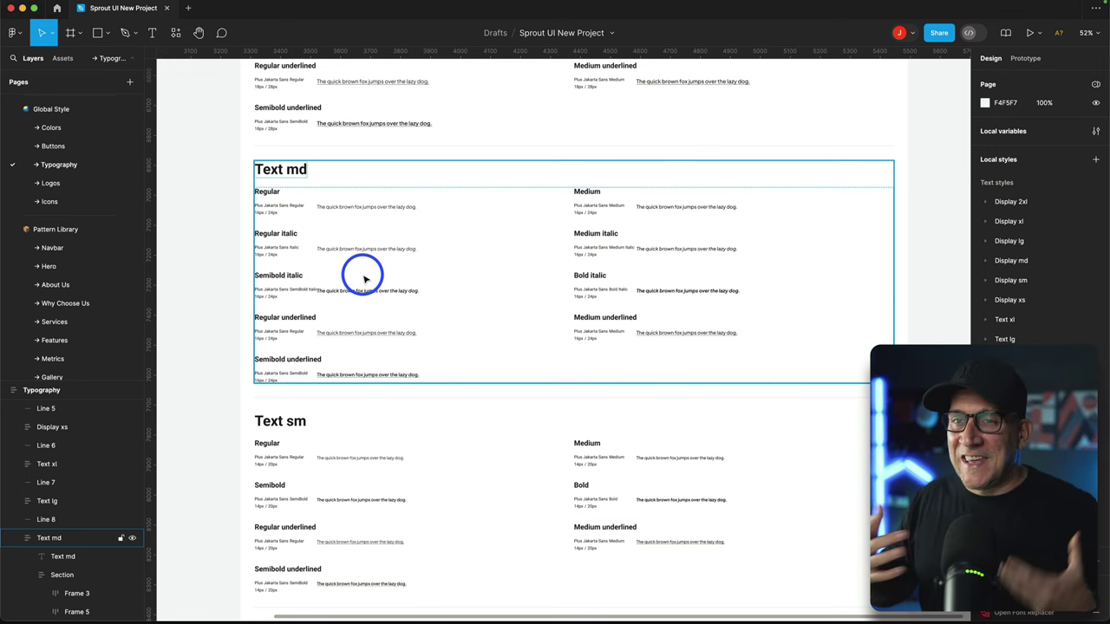
pyautogui.scroll(2, 260, 290)
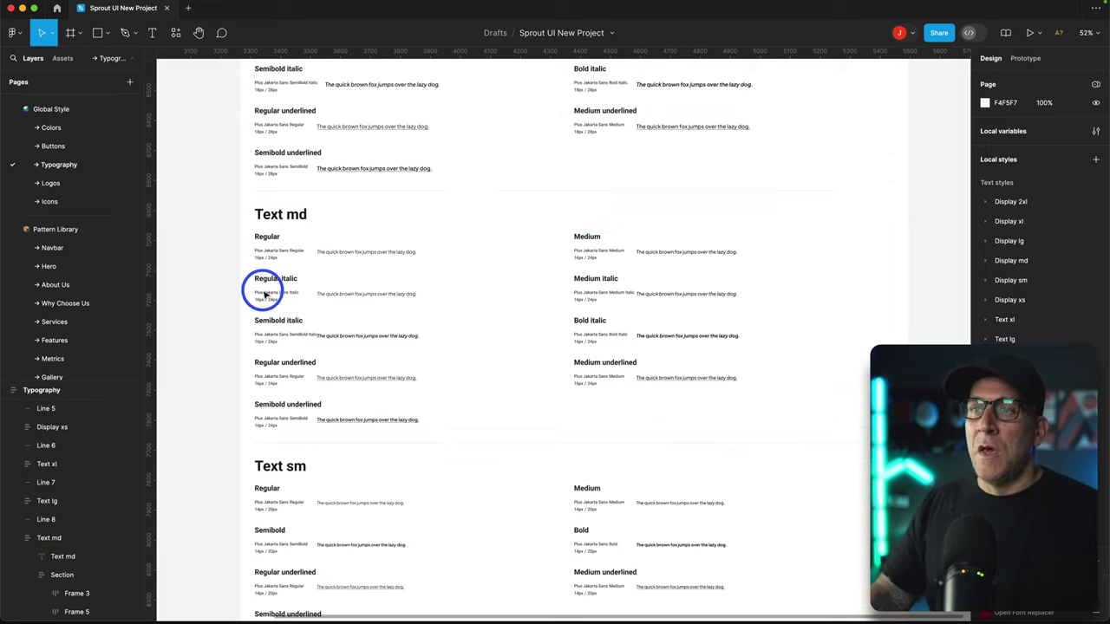
pyautogui.click(225, 298)
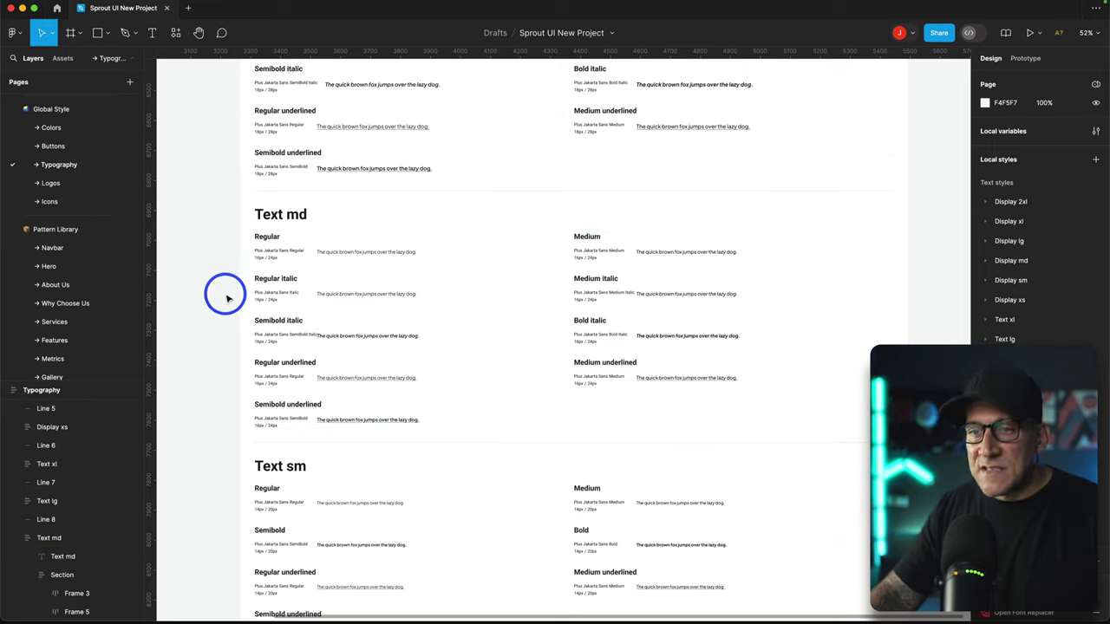
# - Add a page named Fun and move it between Icons and Pattern Library
pyautogui.click(130, 84)
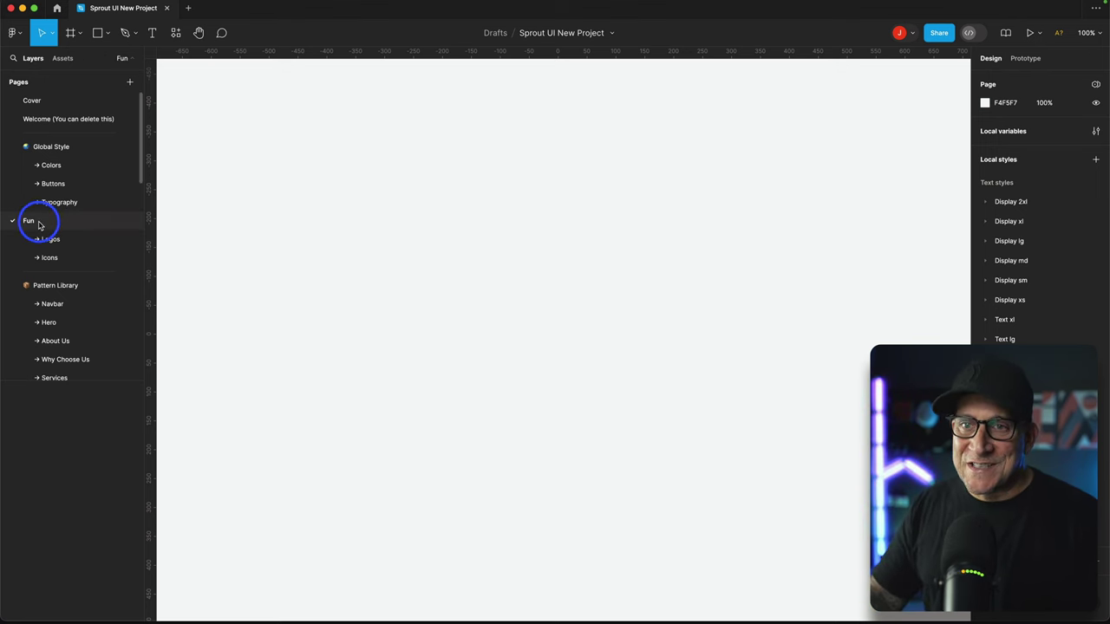
pyautogui.moveTo(38, 225); pyautogui.dragTo(35, 279)
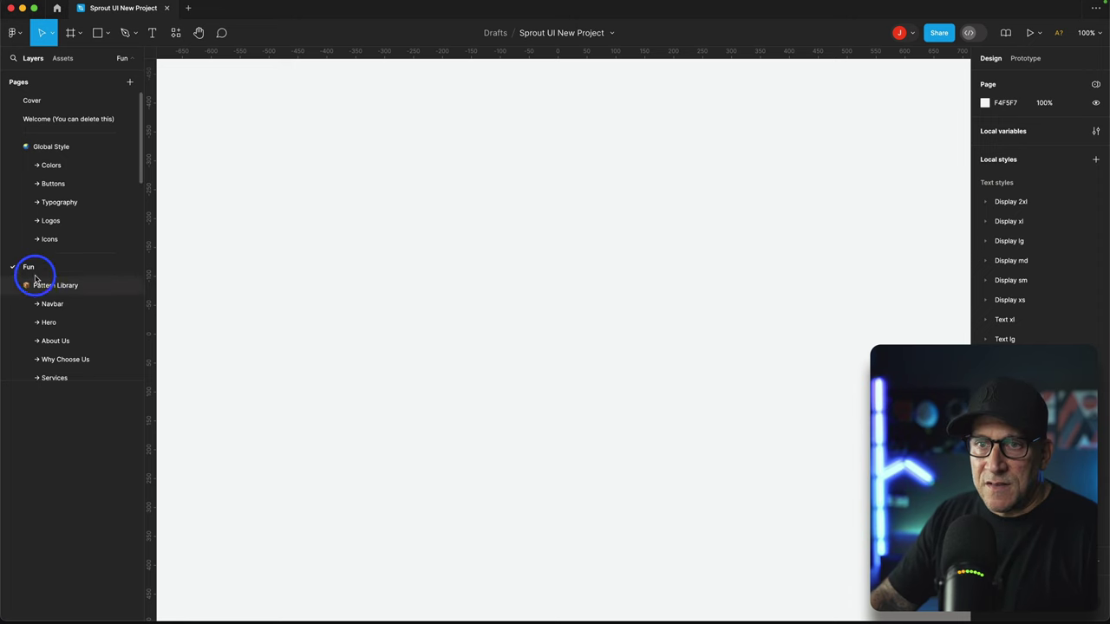
pyautogui.press('f')
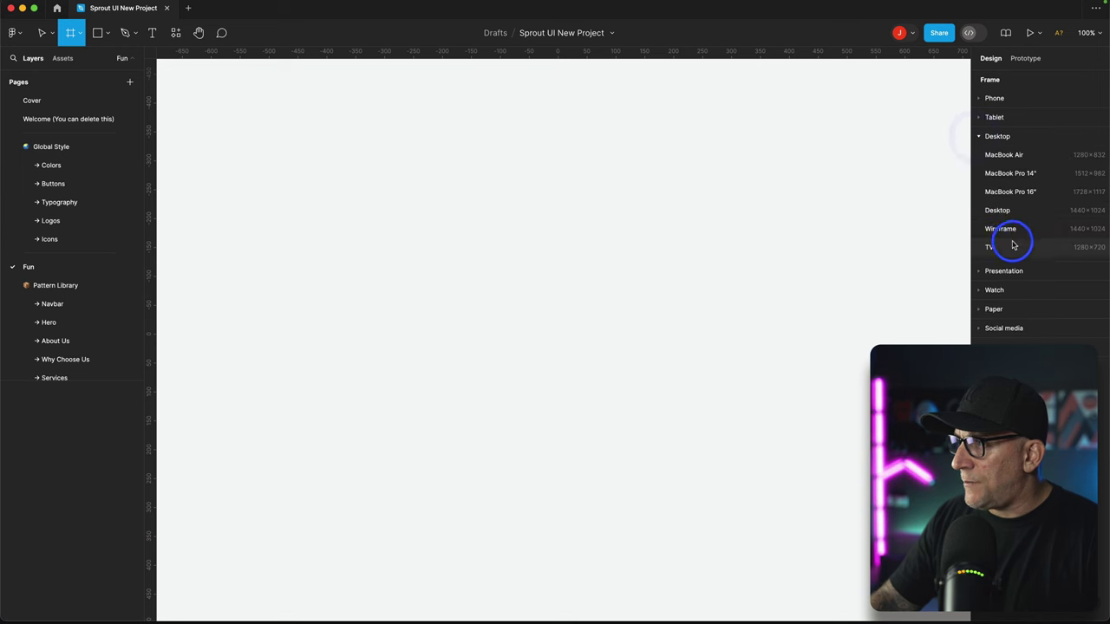
# - Create a Desktop 1440×1024 frame and stretch its height to 6802
pyautogui.click(1005, 210)
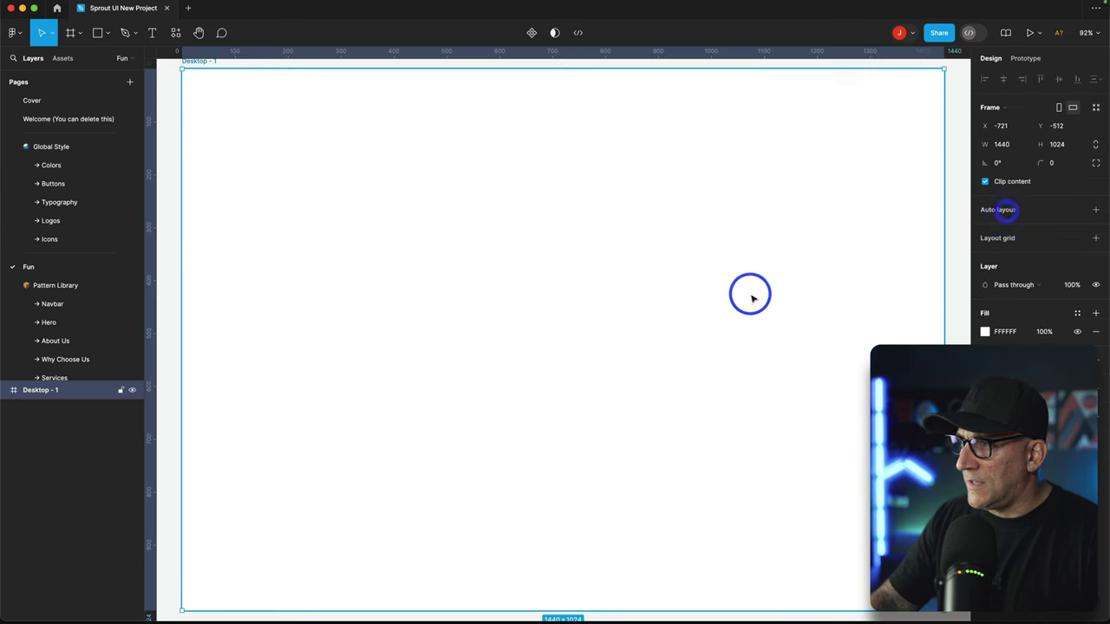
pyautogui.scroll(-5, 587, 317)
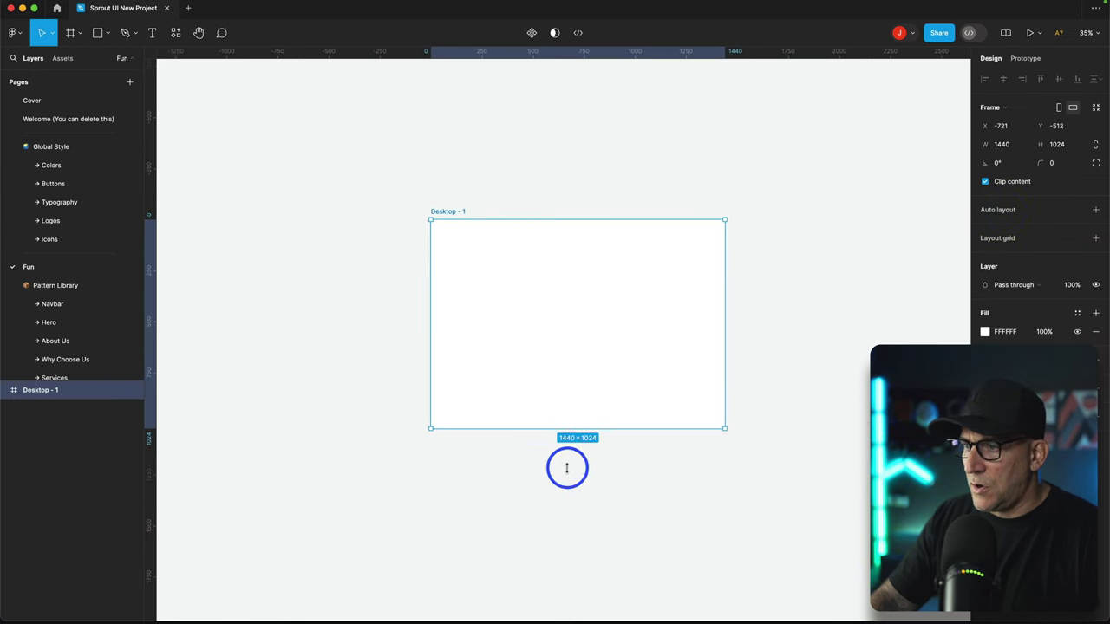
pyautogui.moveTo(567, 468); pyautogui.dragTo(571, 542)
pyautogui.scroll(-5, 570, 540)
pyautogui.scroll(-5, 576, 514)
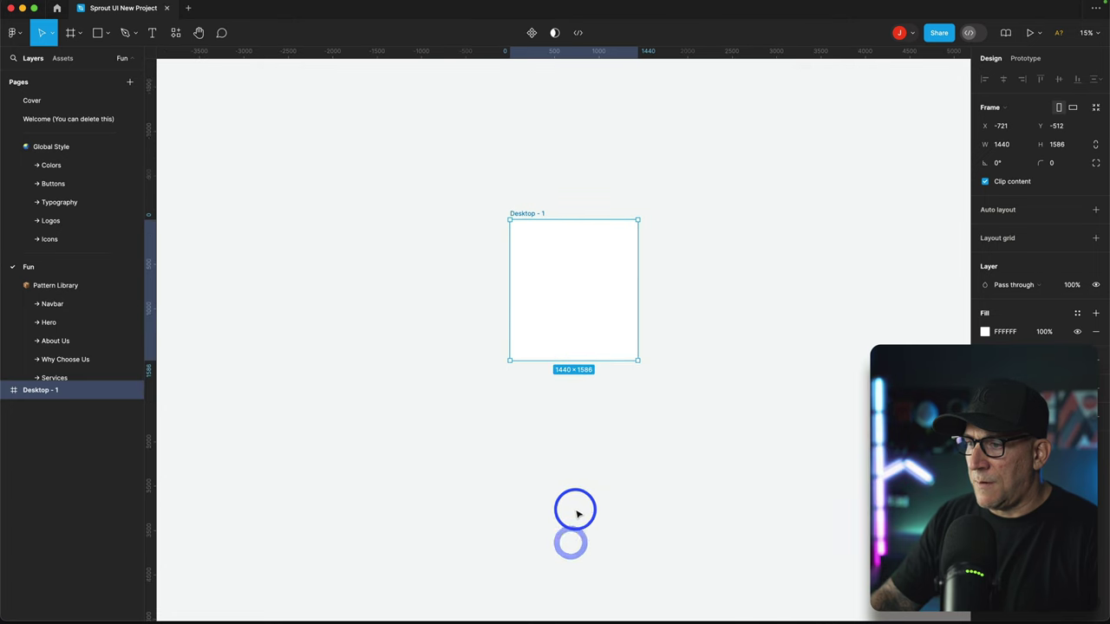
pyautogui.scroll(-5, 577, 514)
pyautogui.moveTo(571, 136); pyautogui.dragTo(585, 599)
pyautogui.scroll(6, 614, 579)
pyautogui.scroll(-3, 614, 578)
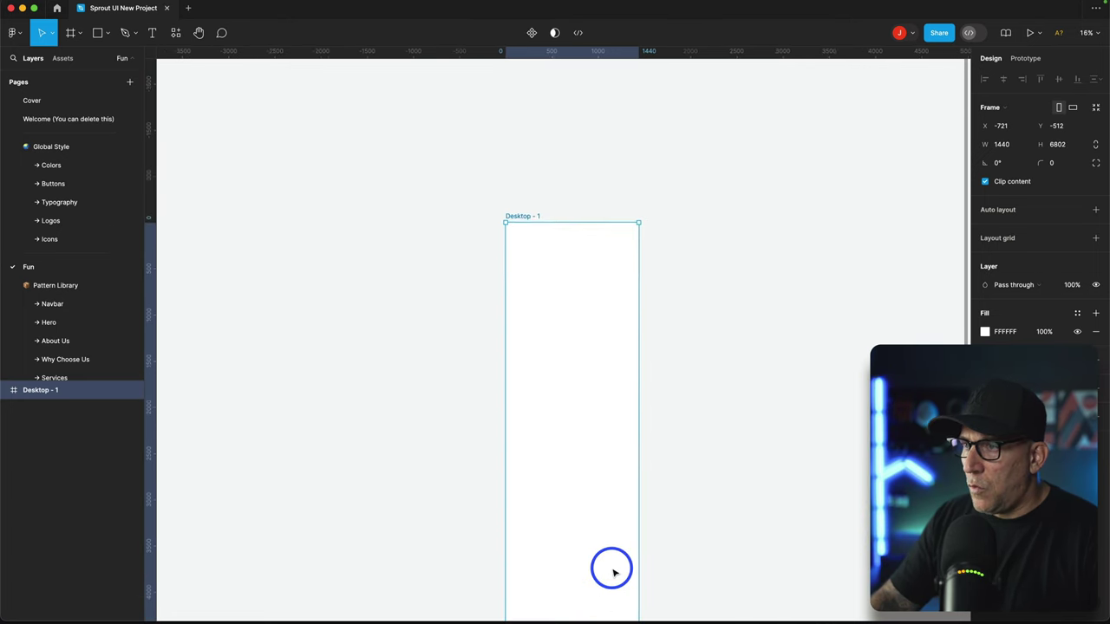
pyautogui.scroll(4, 606, 572)
pyautogui.scroll(5, 604, 575)
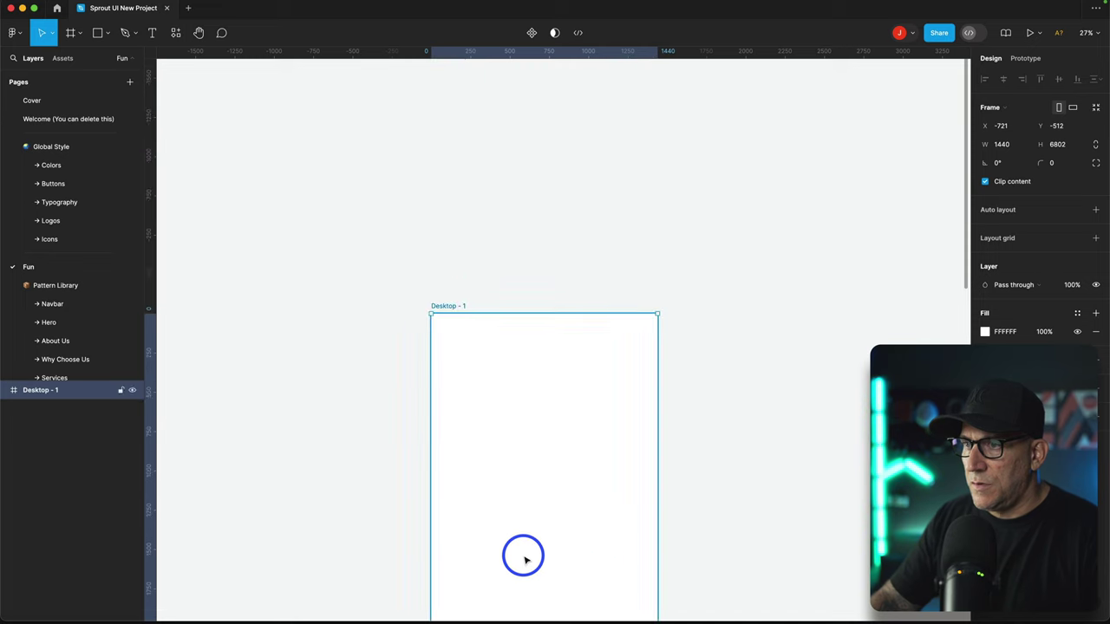
pyautogui.scroll(5, 526, 558)
pyautogui.scroll(4, 525, 559)
pyautogui.scroll(5, 523, 559)
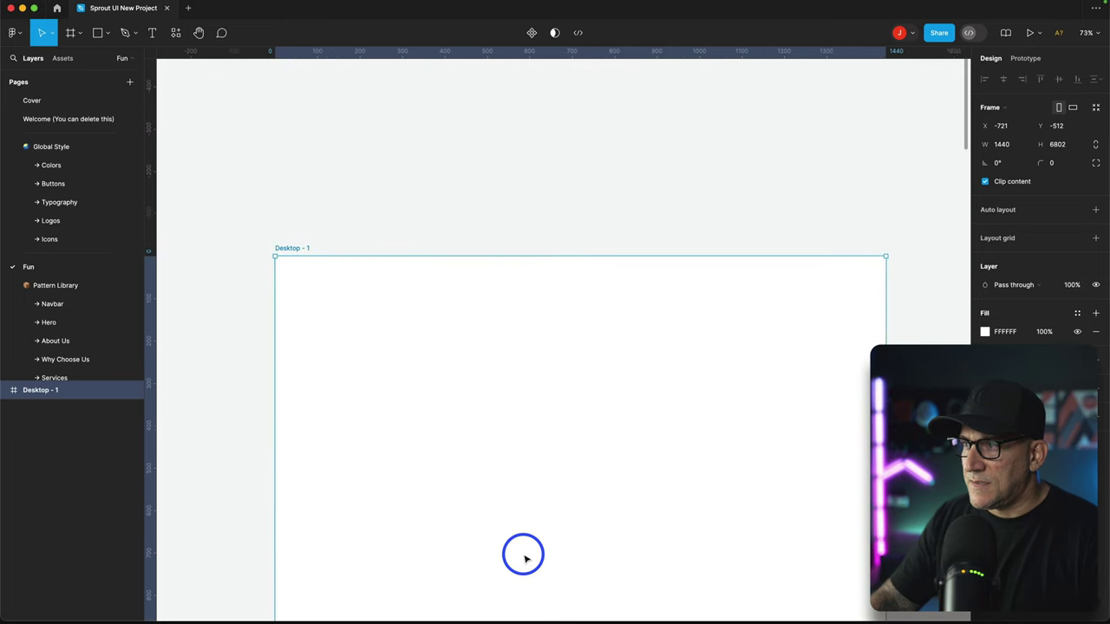
# - Select and copy the Navbar - 07 design with Log in and Sign up from the Navbar page
pyautogui.click(52, 304)
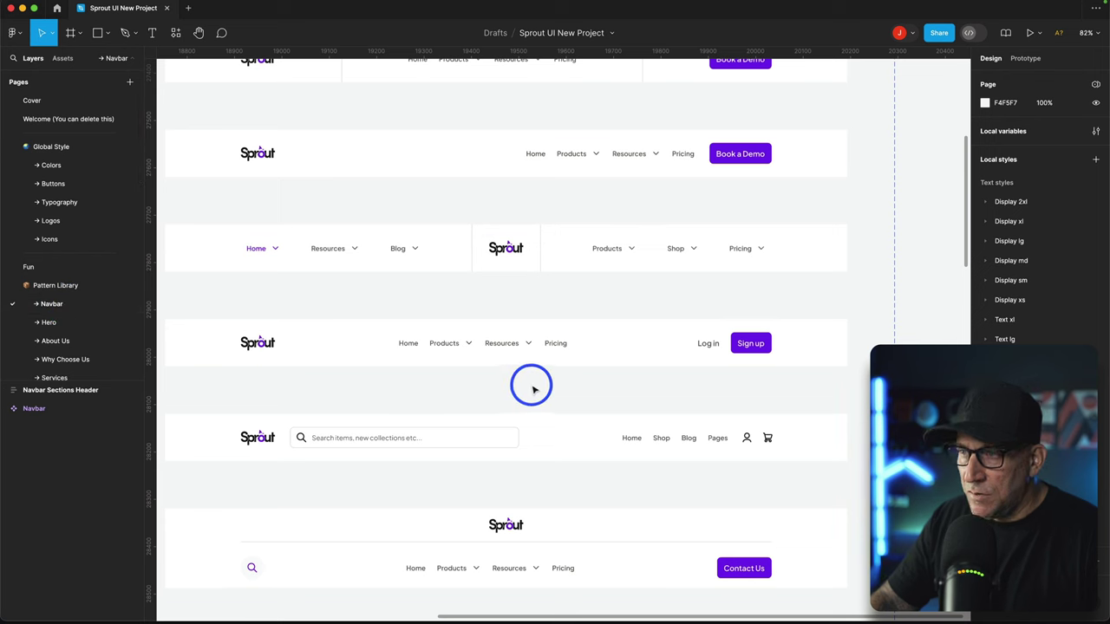
pyautogui.scroll(-10, 532, 407)
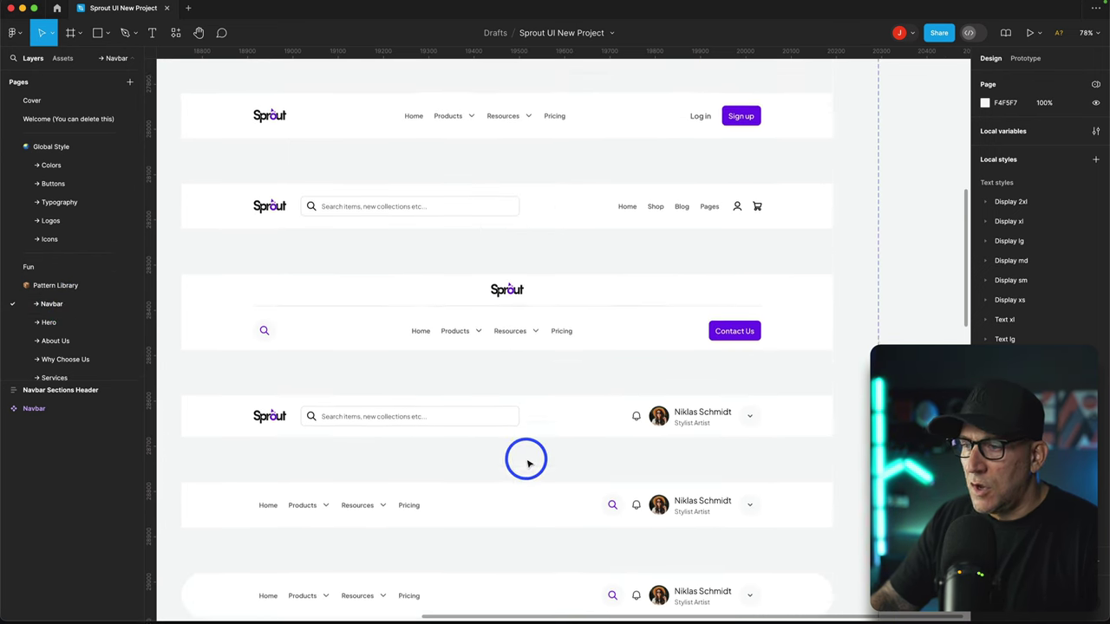
pyautogui.scroll(5, 505, 429)
pyautogui.click(569, 425)
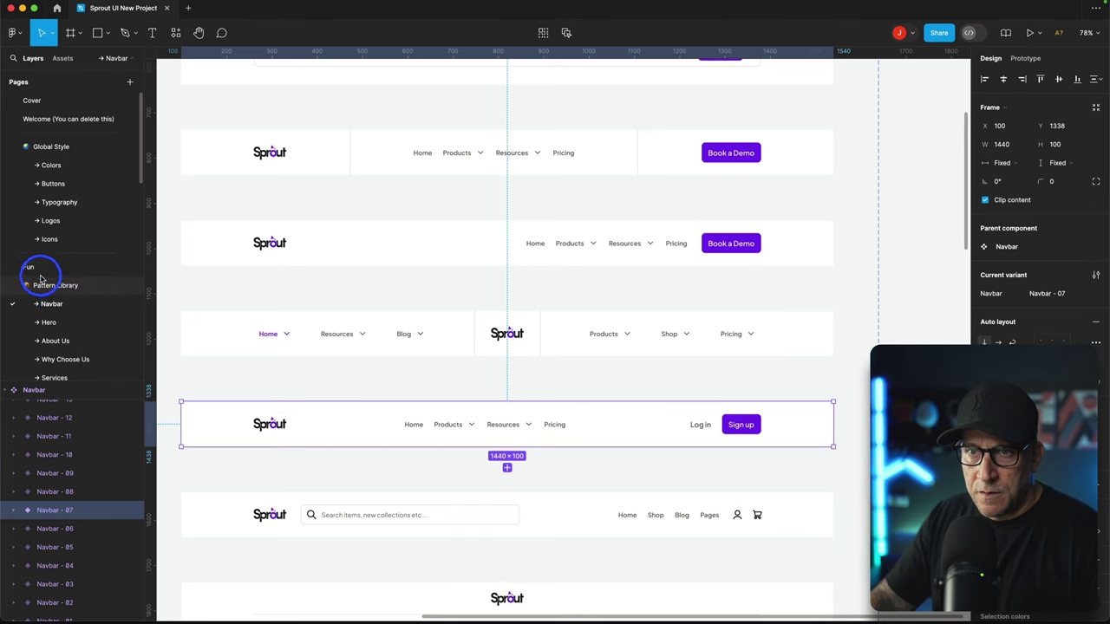
# - Paste the navbar into Desktop - 1 on the Fun page, aligned top and centred horizontally
pyautogui.click(94, 263)
pyautogui.press('super+v')
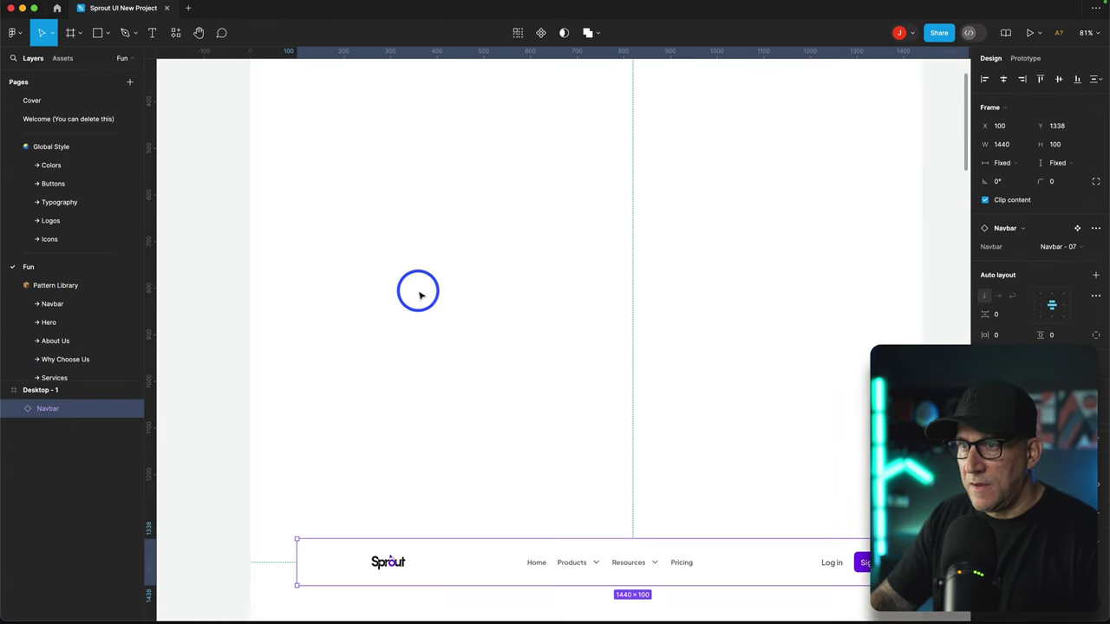
pyautogui.click(1041, 81)
pyautogui.click(1005, 79)
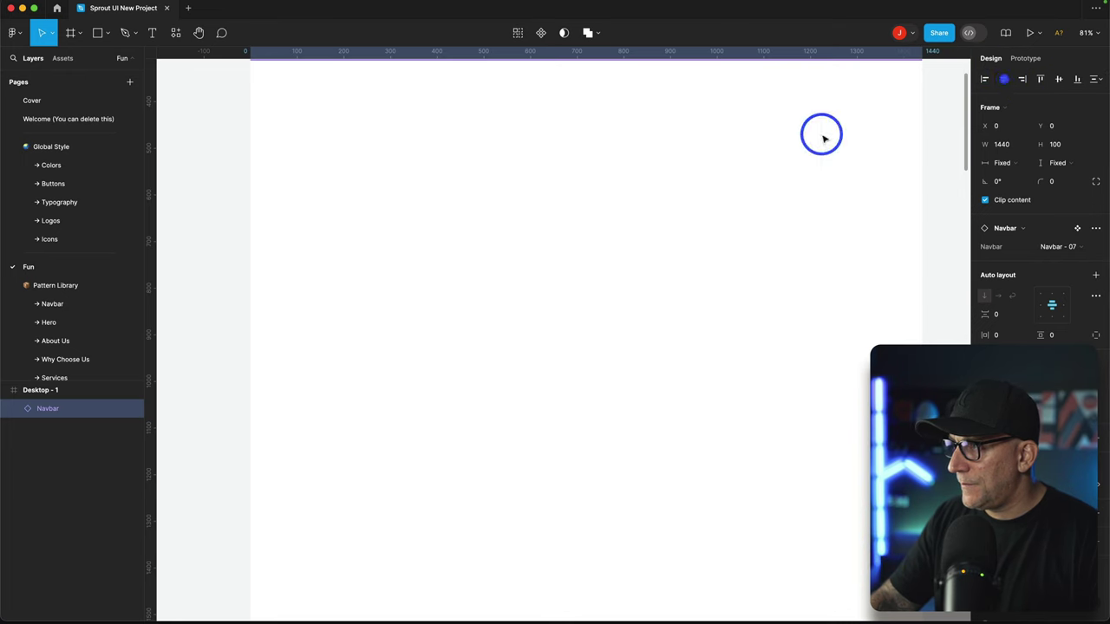
pyautogui.scroll(10, 630, 273)
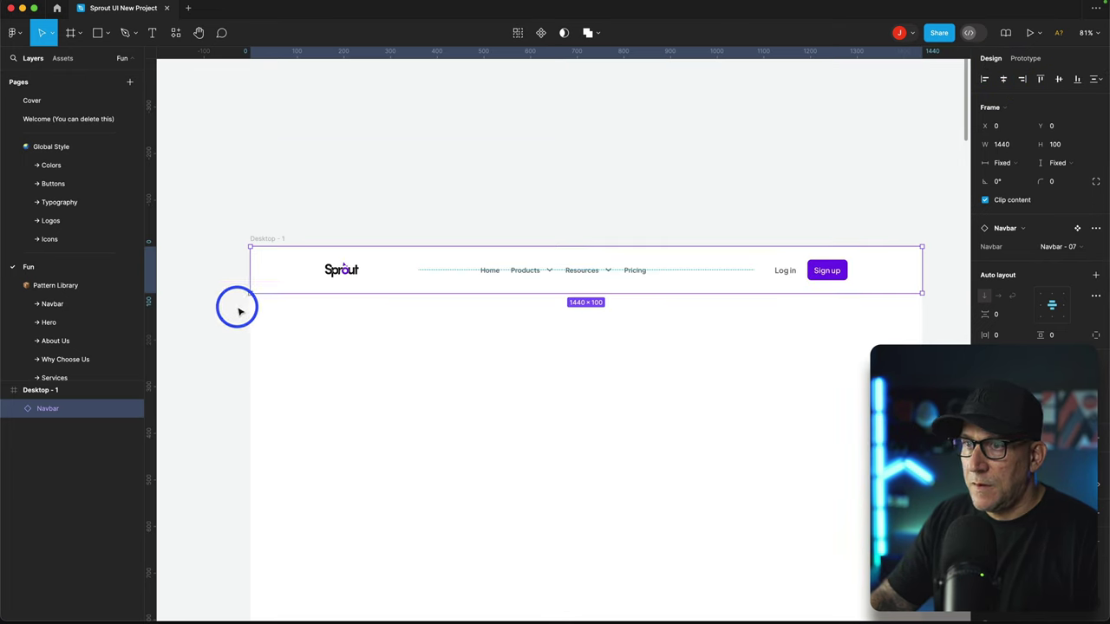
# - Browse the Hero page variants and select Hero - 136 with the iridescent ribbon image
pyautogui.click(52, 321)
pyautogui.click(565, 381)
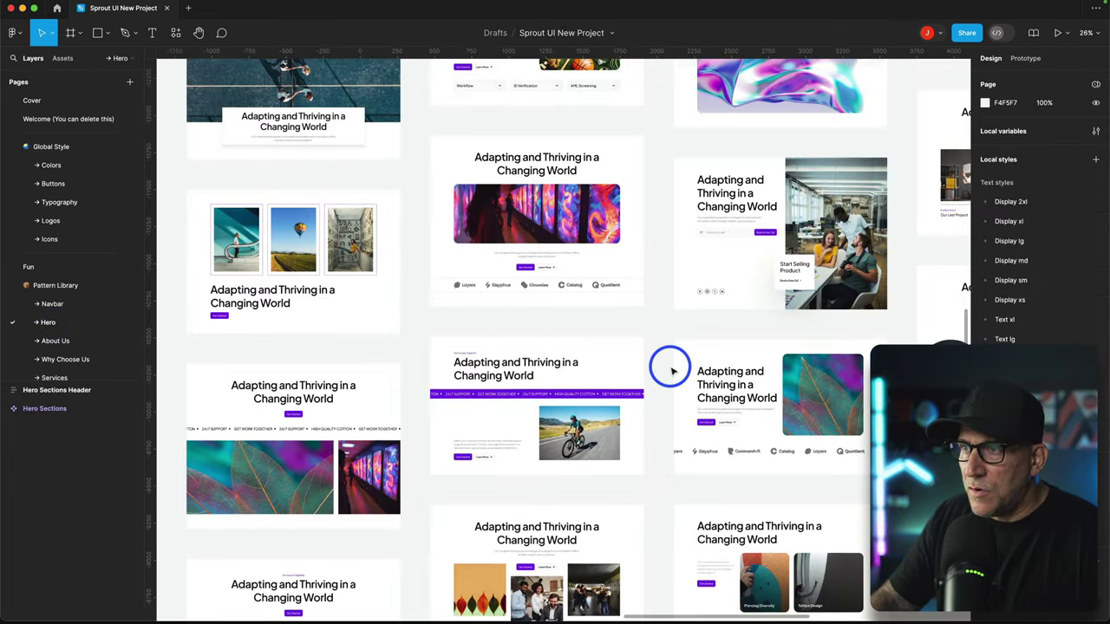
pyautogui.hscroll(5, 664, 367)
pyautogui.scroll(-10, 664, 367)
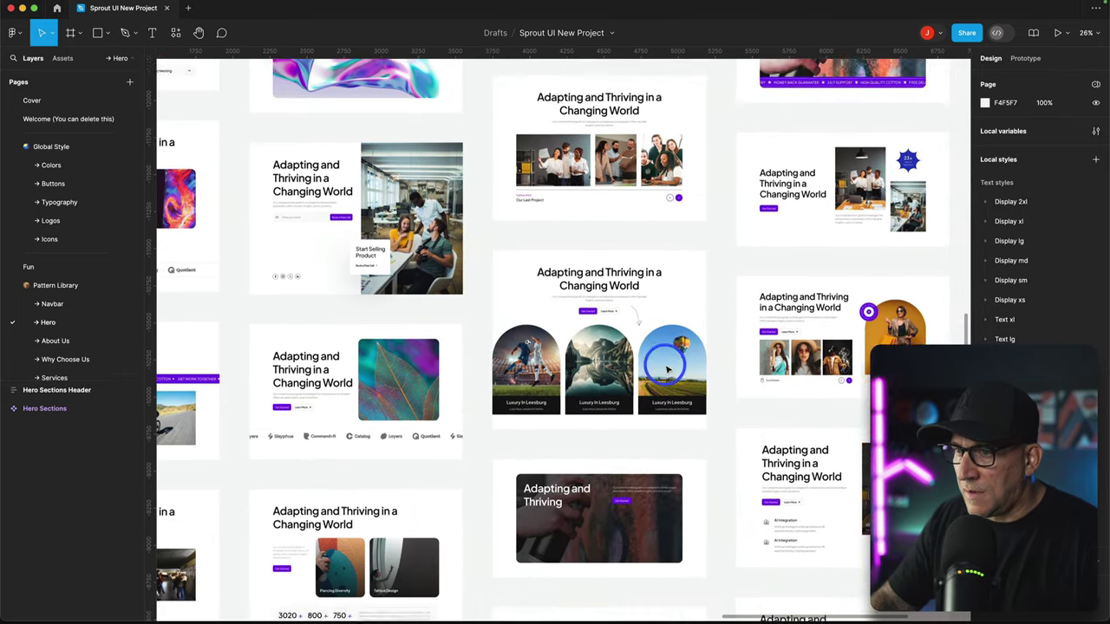
pyautogui.scroll(-3, 664, 366)
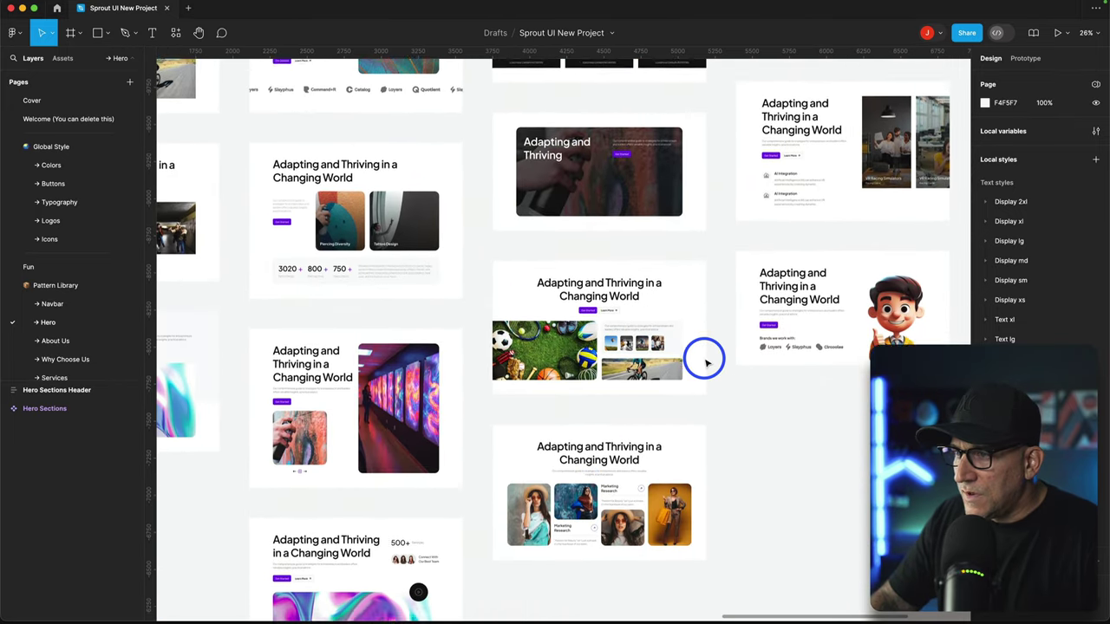
pyautogui.hscroll(10, 735, 363)
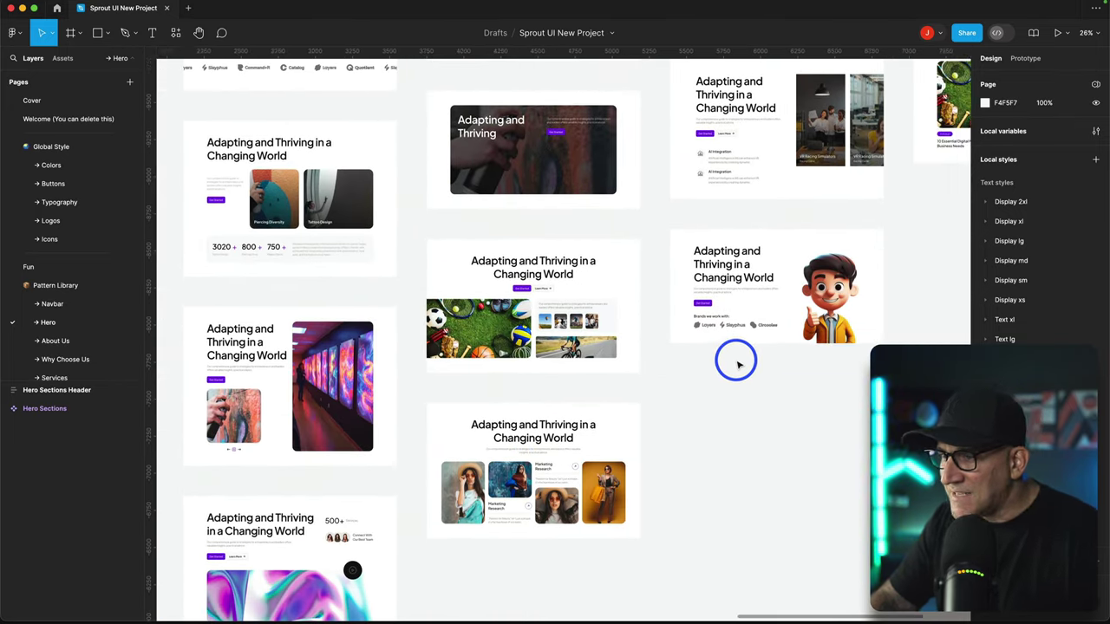
pyautogui.scroll(7, 735, 362)
pyautogui.scroll(10, 595, 372)
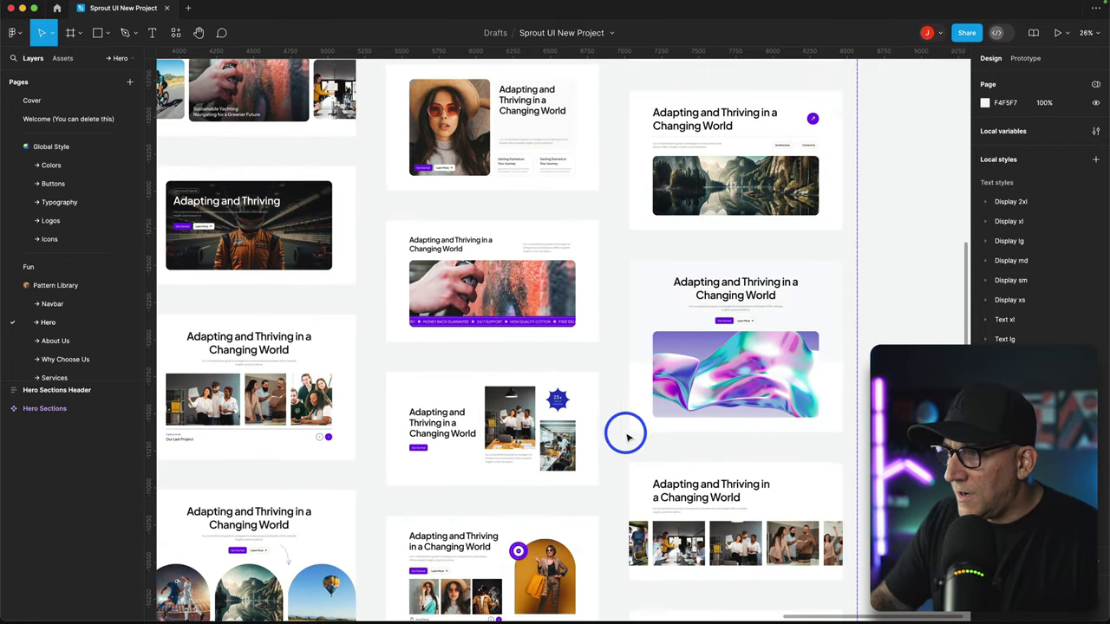
pyautogui.click(655, 304)
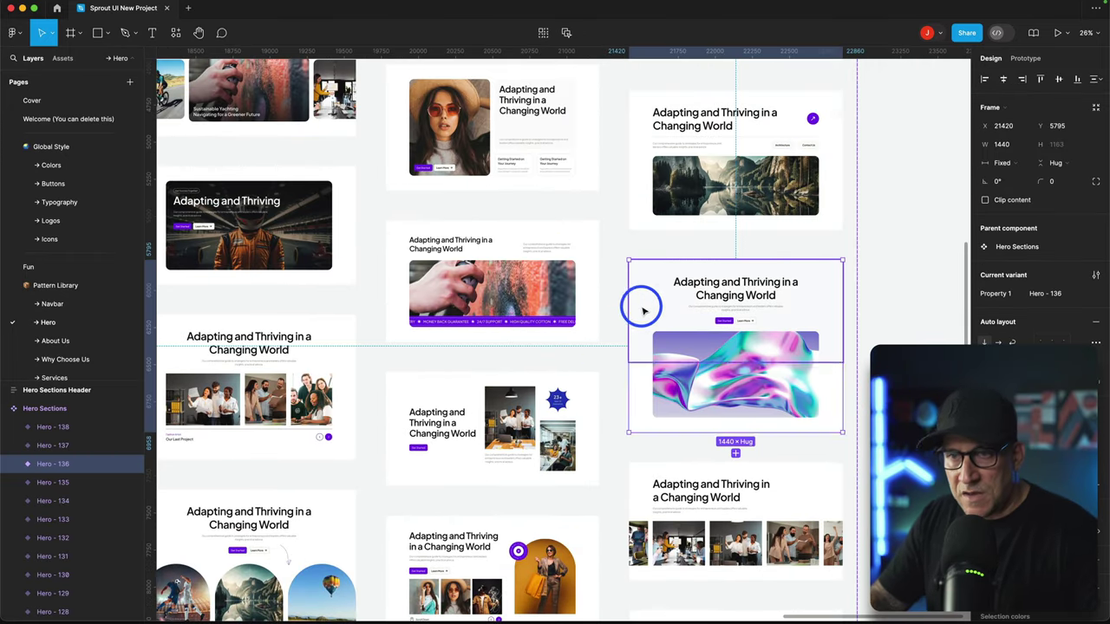
# - Paste the copied Hero - 136 section into Desktop - 1 on the Fun page
pyautogui.click(37, 271)
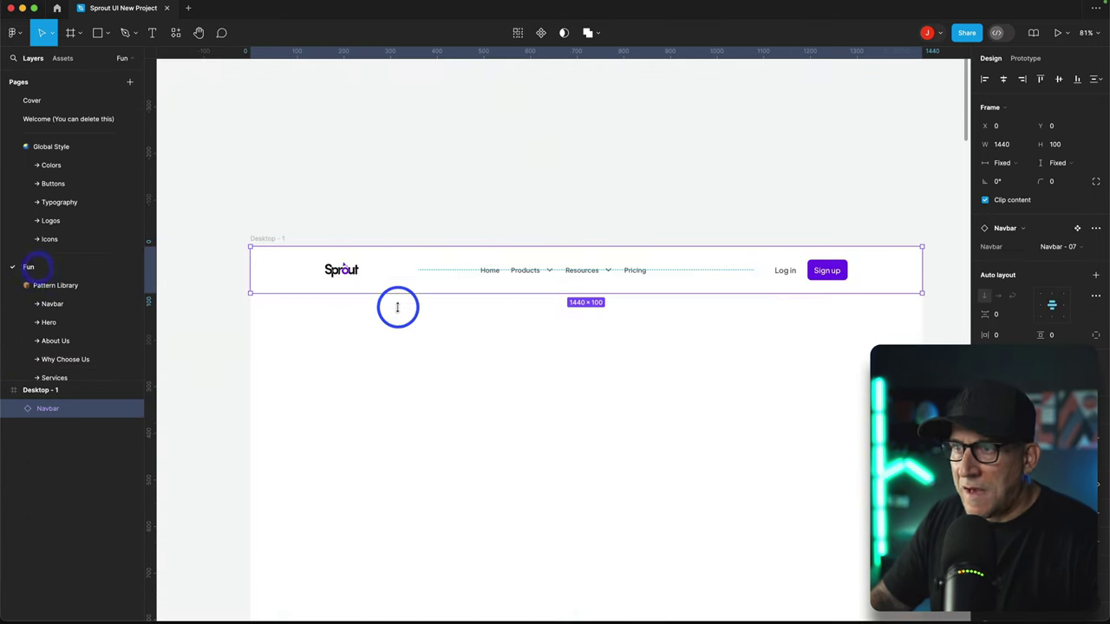
pyautogui.click(290, 329)
pyautogui.rightClick(286, 330)
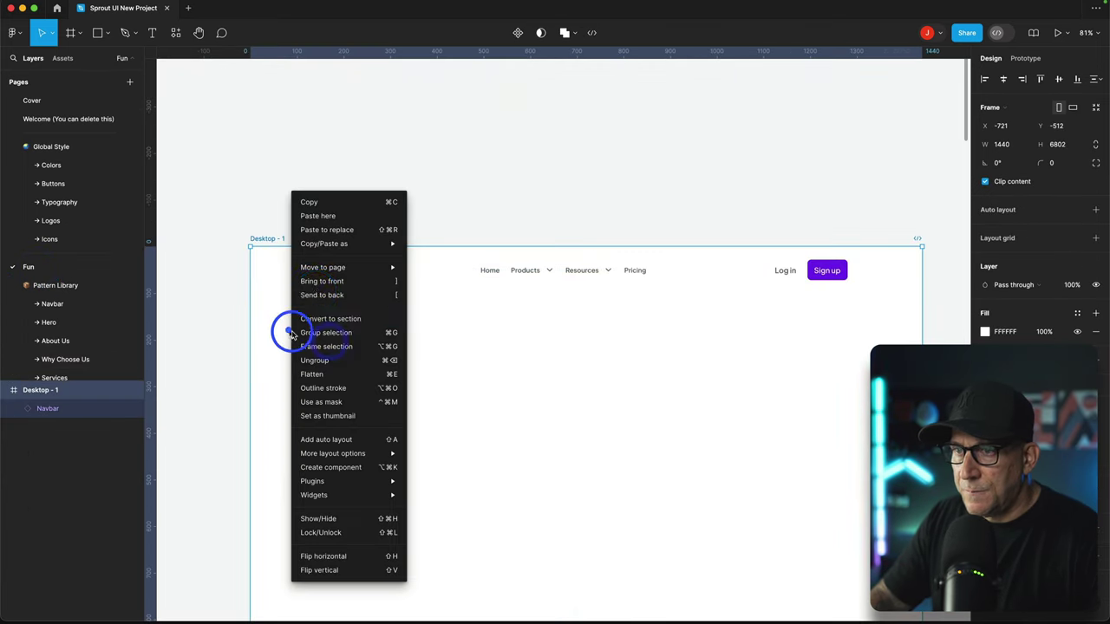
pyautogui.click(308, 216)
# - Position the hero at X 0, Y 100, directly under the navbar
pyautogui.scroll(-5, 426, 312)
pyautogui.moveTo(441, 488); pyautogui.dragTo(379, 334)
pyautogui.scroll(5, 382, 335)
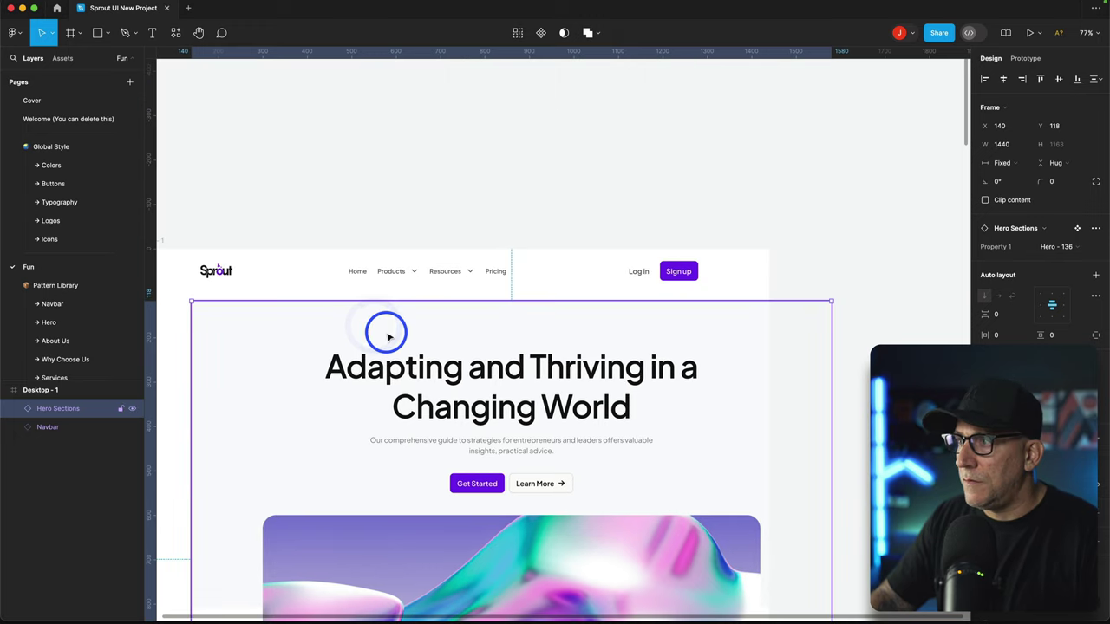
pyautogui.hscroll(-5, 307, 375)
pyautogui.hotkey('shift', 'Left')
pyautogui.hotkey('shift', 'Left')
pyautogui.hotkey('shift', 'Left')
pyautogui.hotkey('shift', 'Left')
pyautogui.hotkey('shift', 'Left')
pyautogui.hotkey('shift', 'Left')
pyautogui.hotkey('shift', 'Left')
pyautogui.hotkey('shift', 'Left')
pyautogui.hotkey('shift', 'Left')
pyautogui.hotkey('shift', 'Left')
pyautogui.hotkey('shift', 'Left')
pyautogui.hotkey('shift', 'Left')
pyautogui.hotkey('shift', 'Left')
pyautogui.hotkey('shift', 'Left')
pyautogui.hotkey('shift', 'Up')
pyautogui.hotkey('shift', 'Up')
pyautogui.hotkey('shift', 'Up')
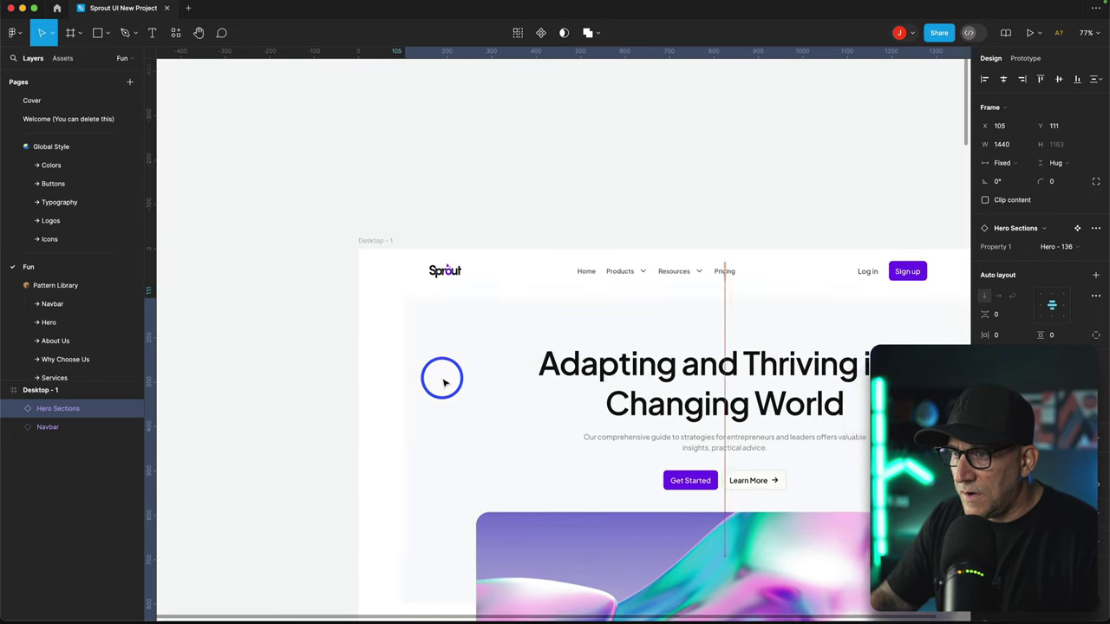
pyautogui.moveTo(423, 375); pyautogui.dragTo(423, 382)
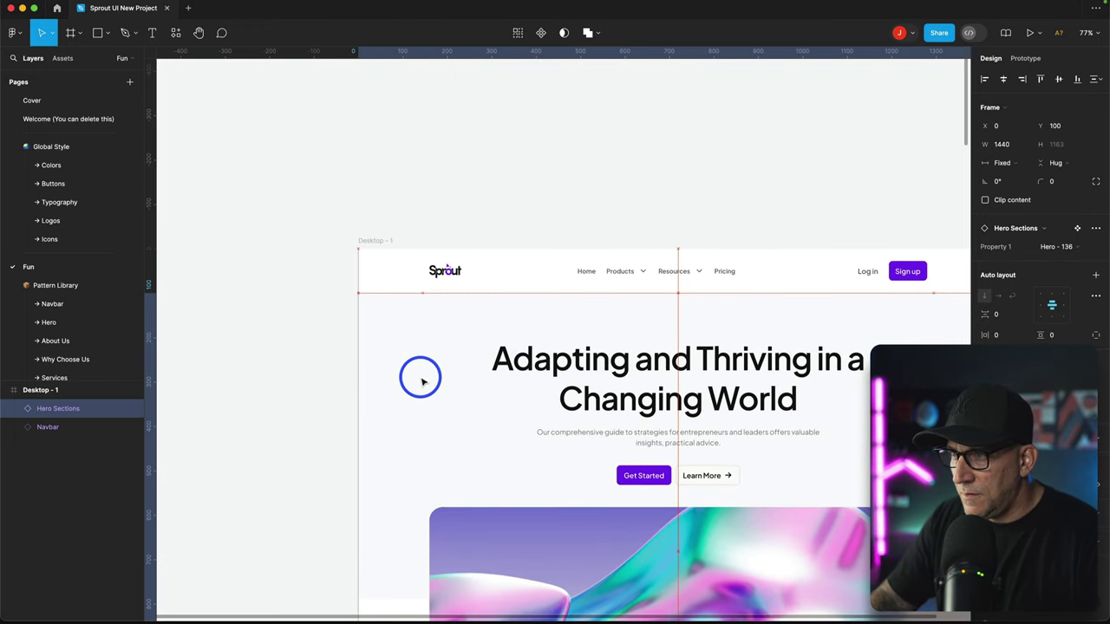
pyautogui.hscroll(5, 421, 384)
pyautogui.keyDown('ctrl'); pyautogui.scroll(-2, 411, 367); pyautogui.keyUp('ctrl')
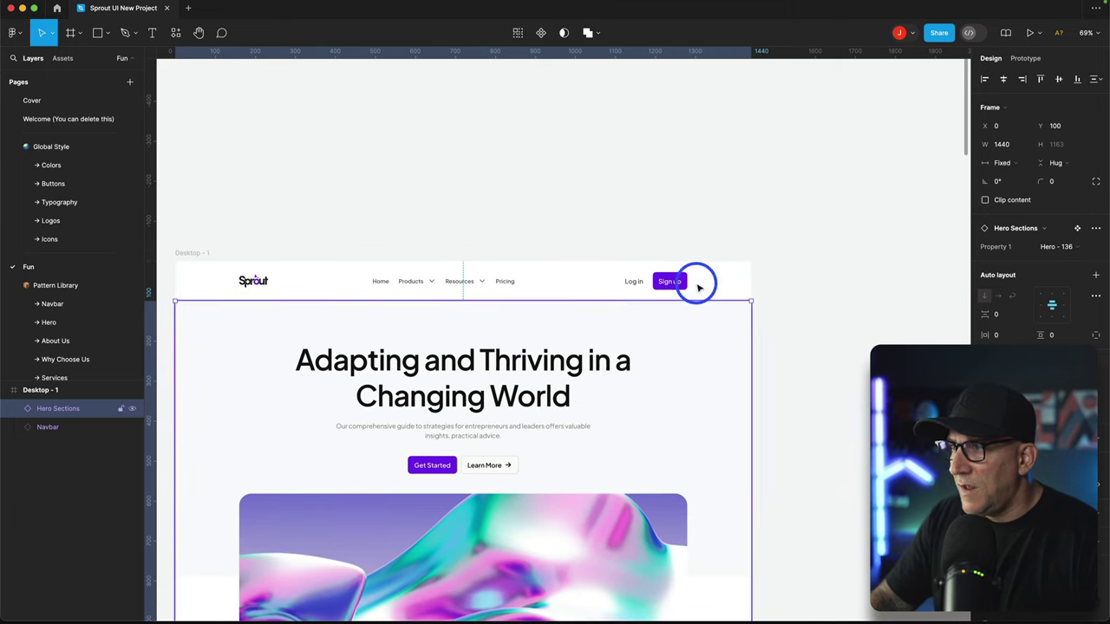
pyautogui.click(797, 192)
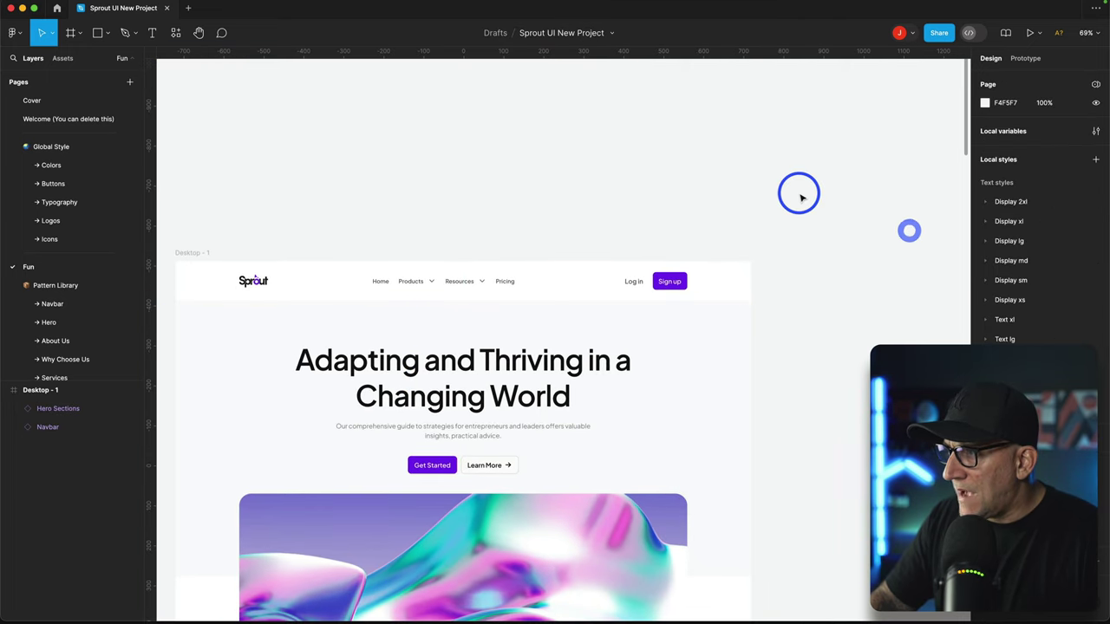
# - Change the Fun page background from F5F5F7 to near-black 151515
pyautogui.click(984, 102)
pyautogui.moveTo(881, 136); pyautogui.dragTo(837, 247)
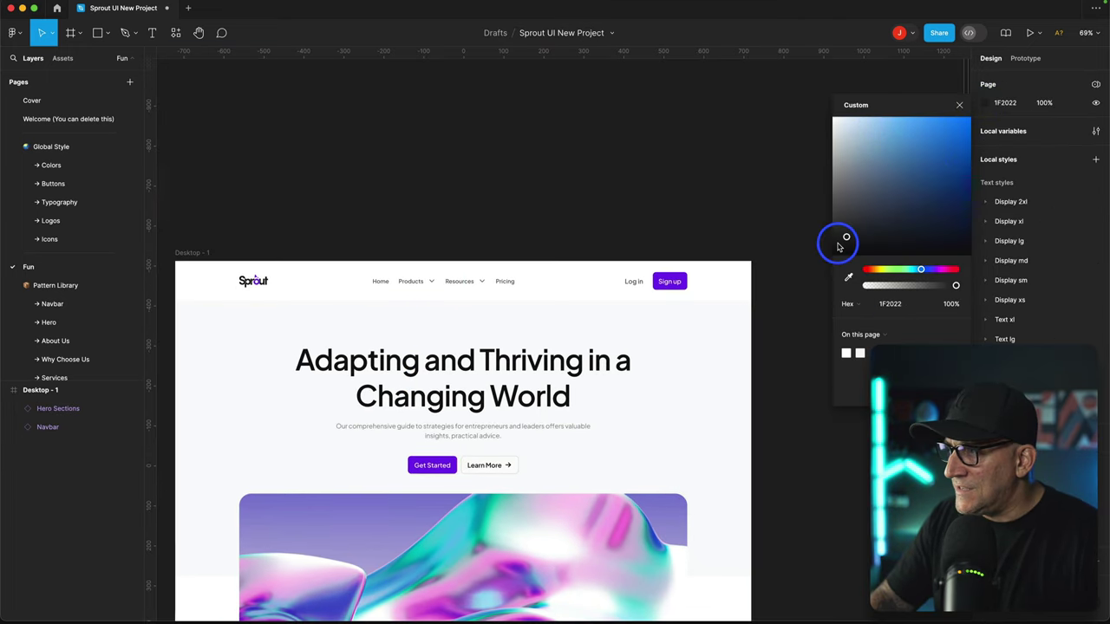
pyautogui.click(791, 234)
pyautogui.keyDown('ctrl'); pyautogui.scroll(-4, 617, 173); pyautogui.keyUp('ctrl')
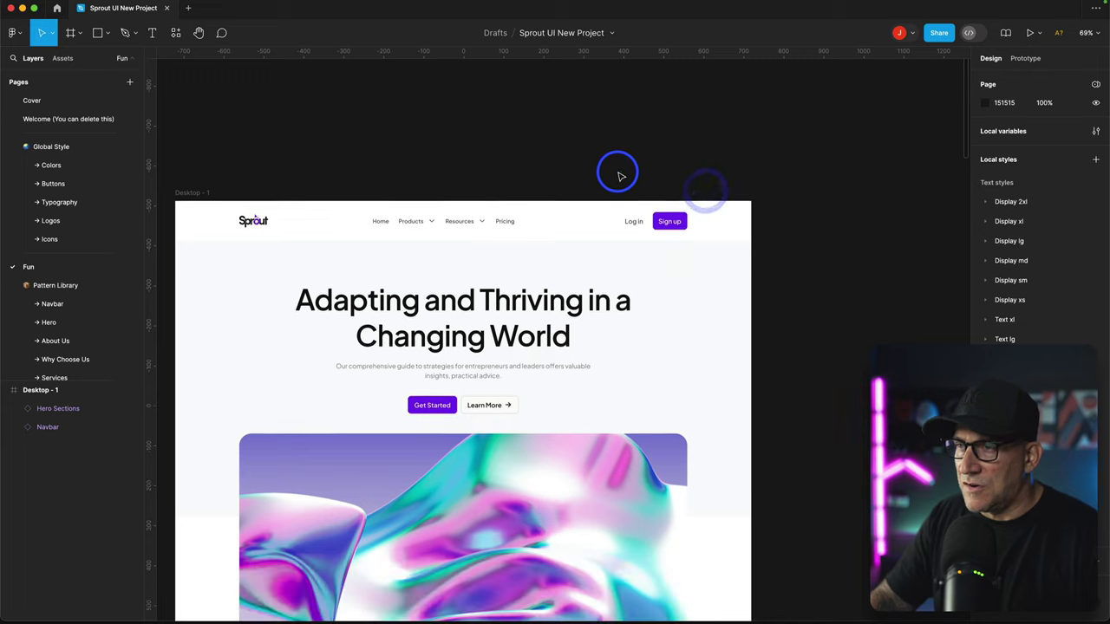
pyautogui.hscroll(-3, 709, 192)
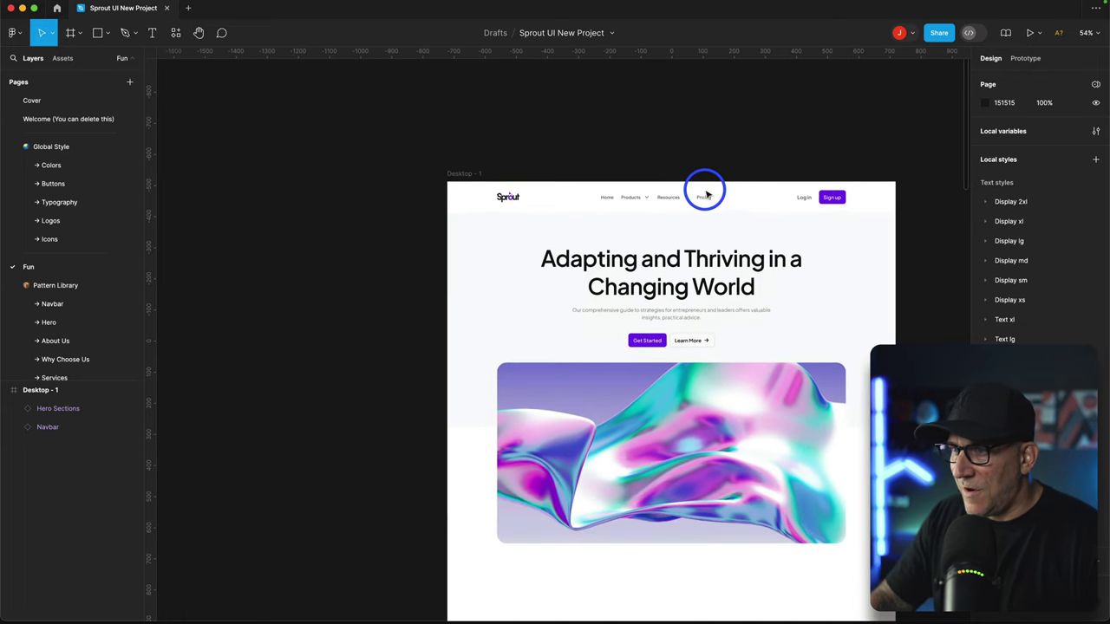
pyautogui.scroll(-4, 705, 191)
pyautogui.hscroll(2, 704, 193)
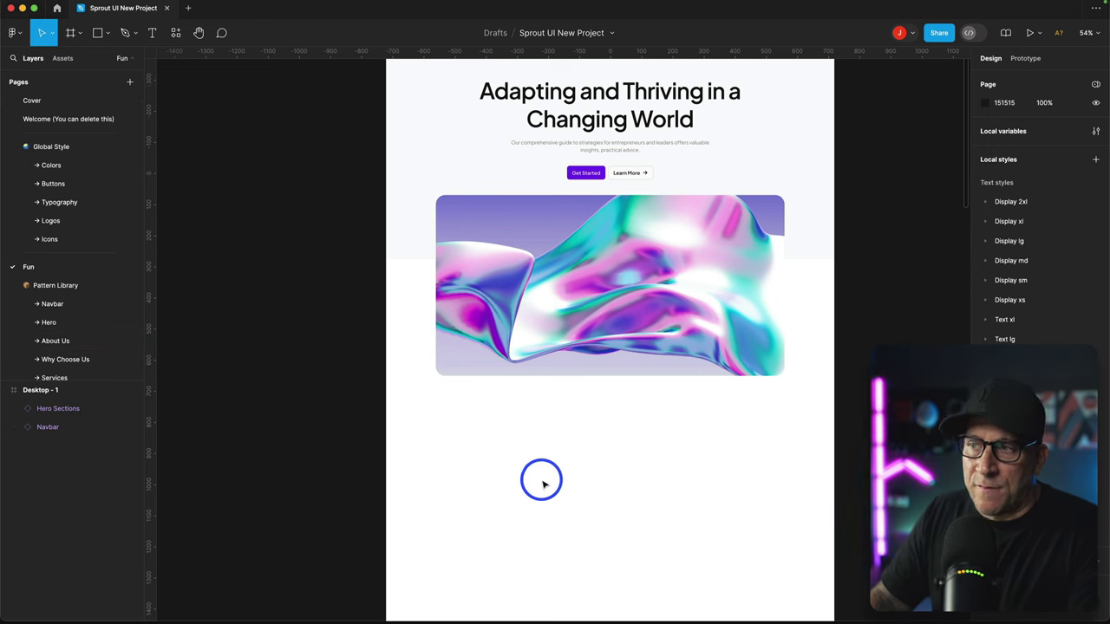
# - Select and copy the scrolling Company logo - 5 strip from the Company Logo page
pyautogui.scroll(-5, 61, 359)
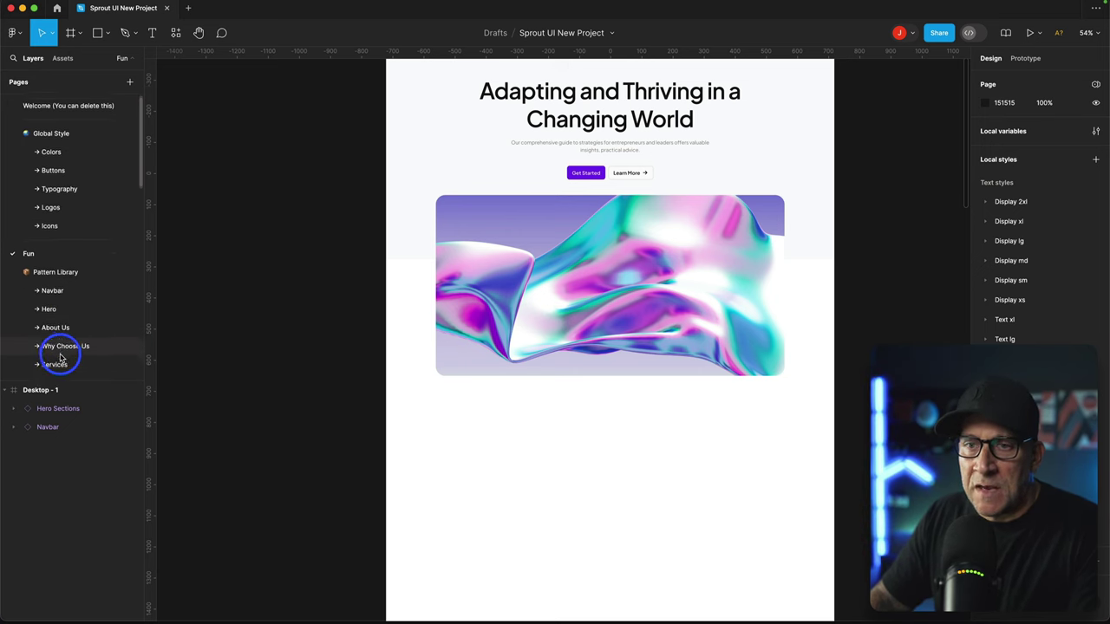
pyautogui.scroll(-6, 54, 356)
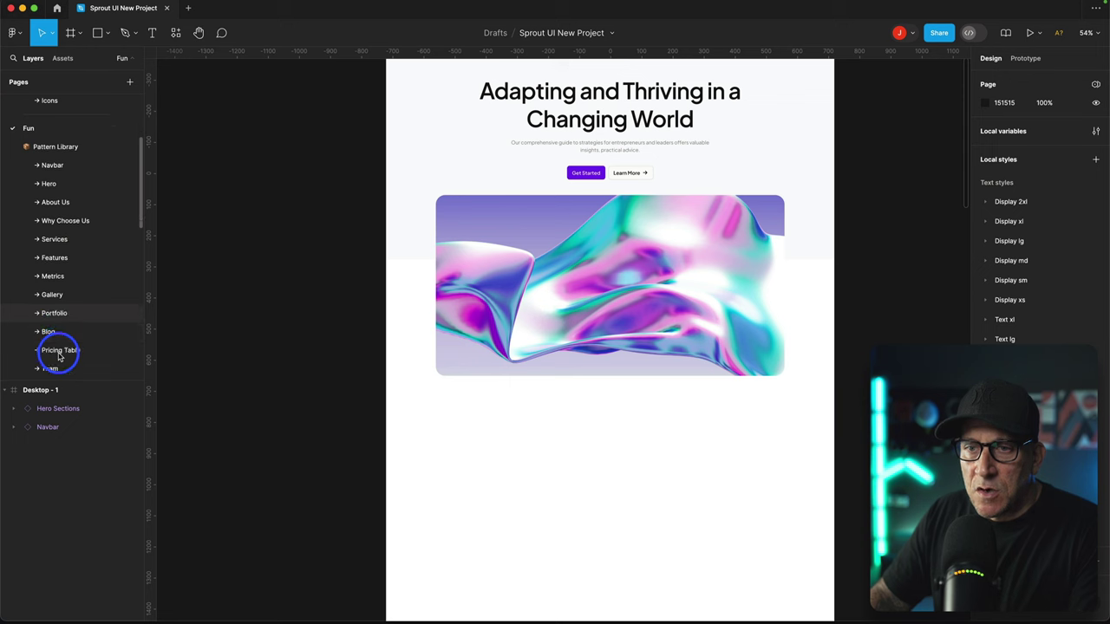
pyautogui.click(58, 335)
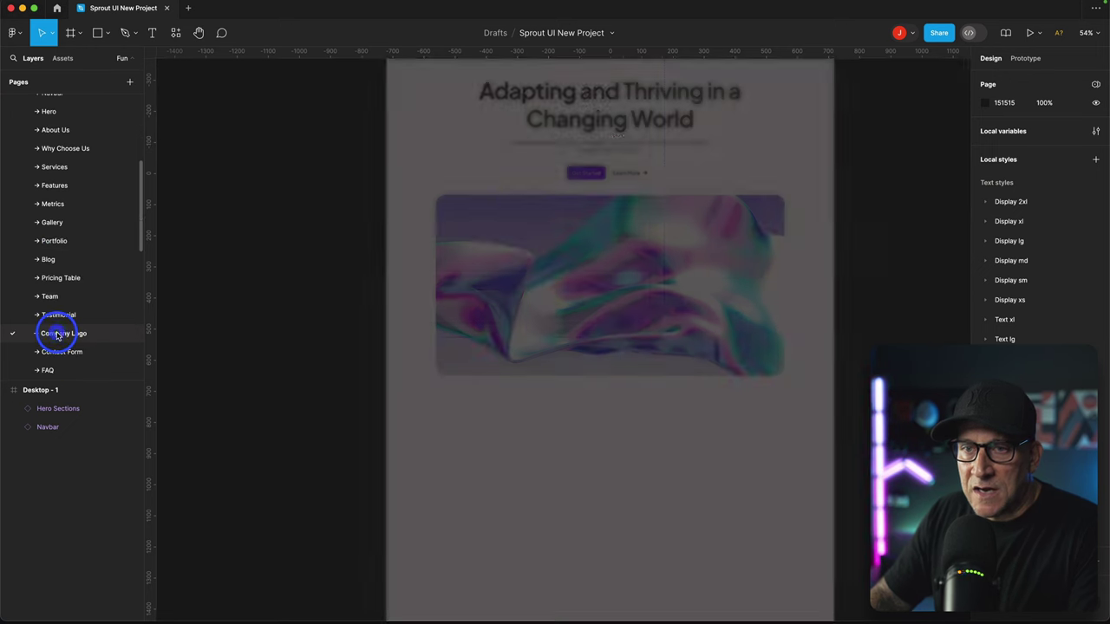
pyautogui.scroll(15, 500, 369)
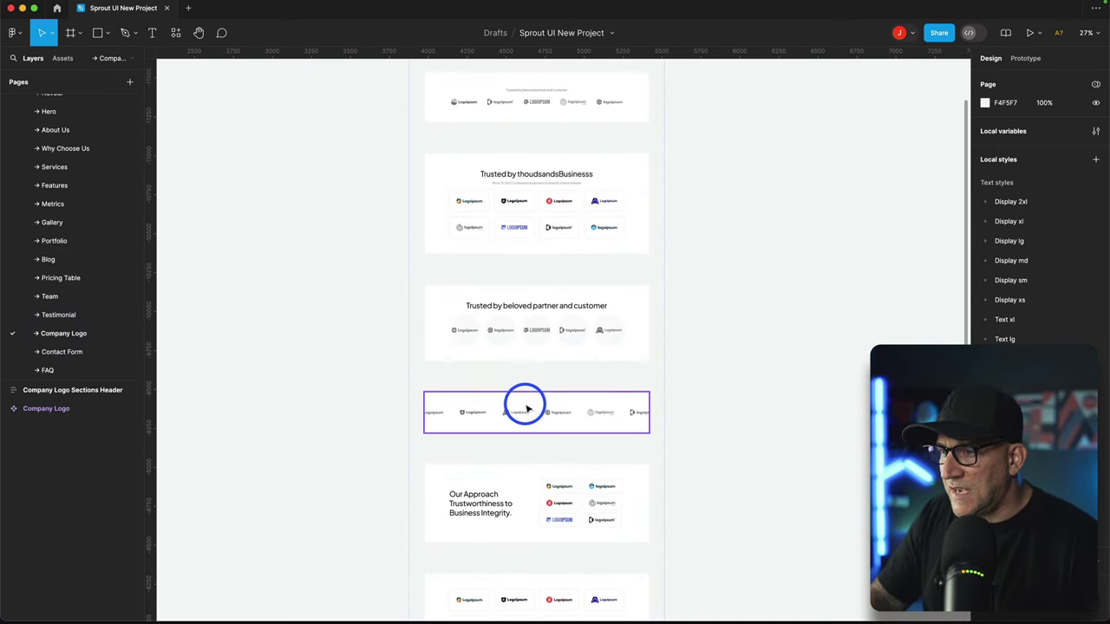
pyautogui.click(526, 409)
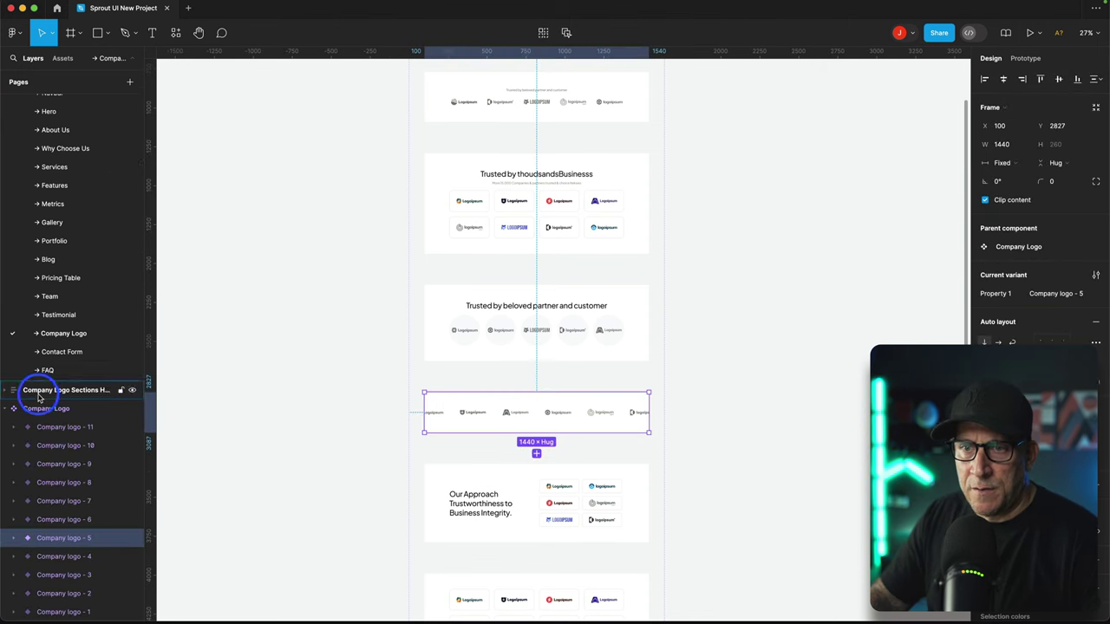
pyautogui.scroll(5, 74, 240)
# - Paste the logo strip into Desktop - 1 below the hero and centre it horizontally
pyautogui.click(45, 228)
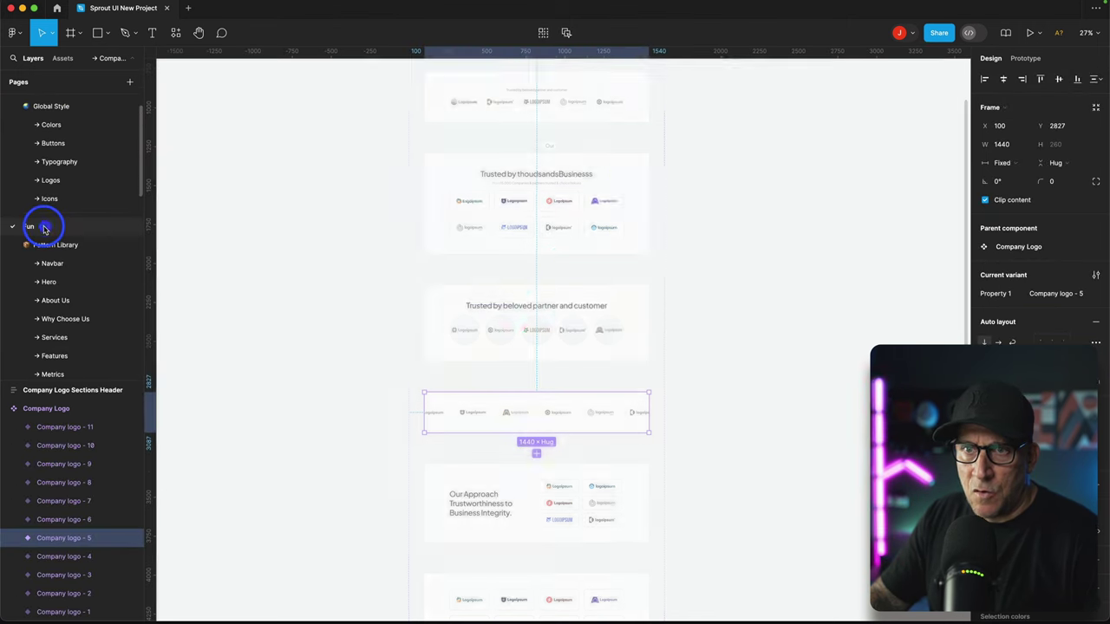
pyautogui.click(454, 505)
pyautogui.rightClick(476, 504)
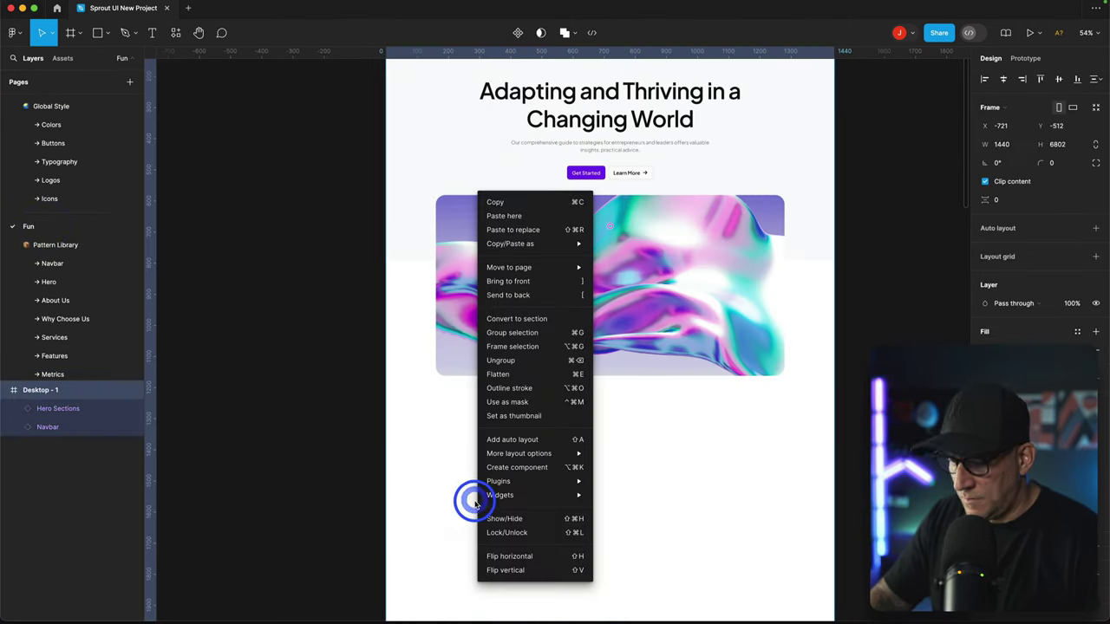
pyautogui.moveTo(490, 505)
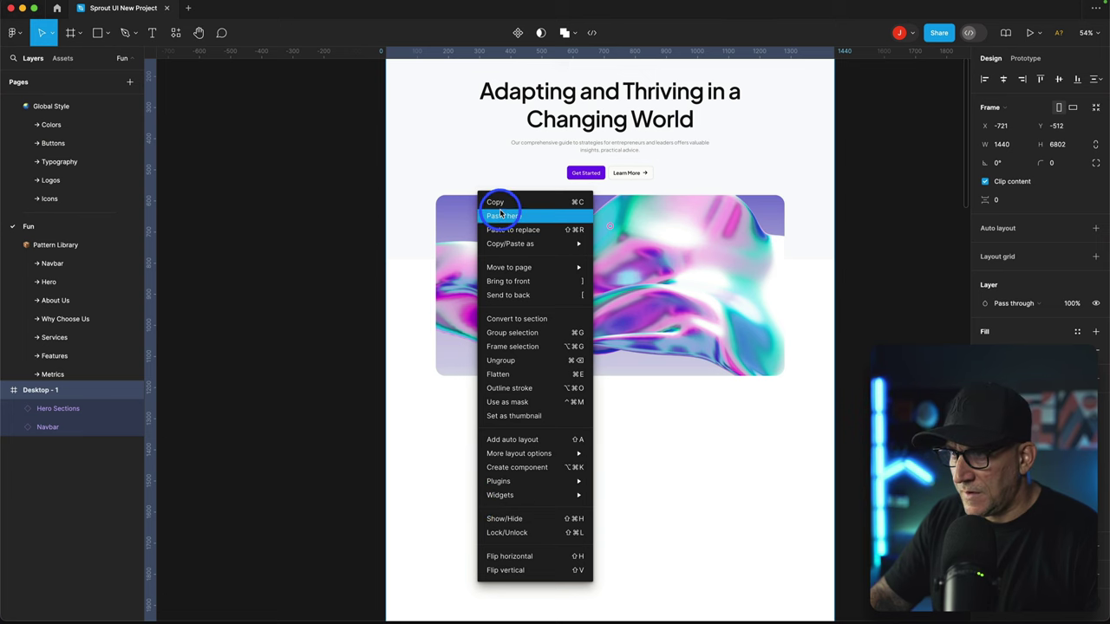
pyautogui.click(503, 215)
pyautogui.moveTo(630, 330); pyautogui.dragTo(441, 446)
pyautogui.scroll(-2, 525, 397)
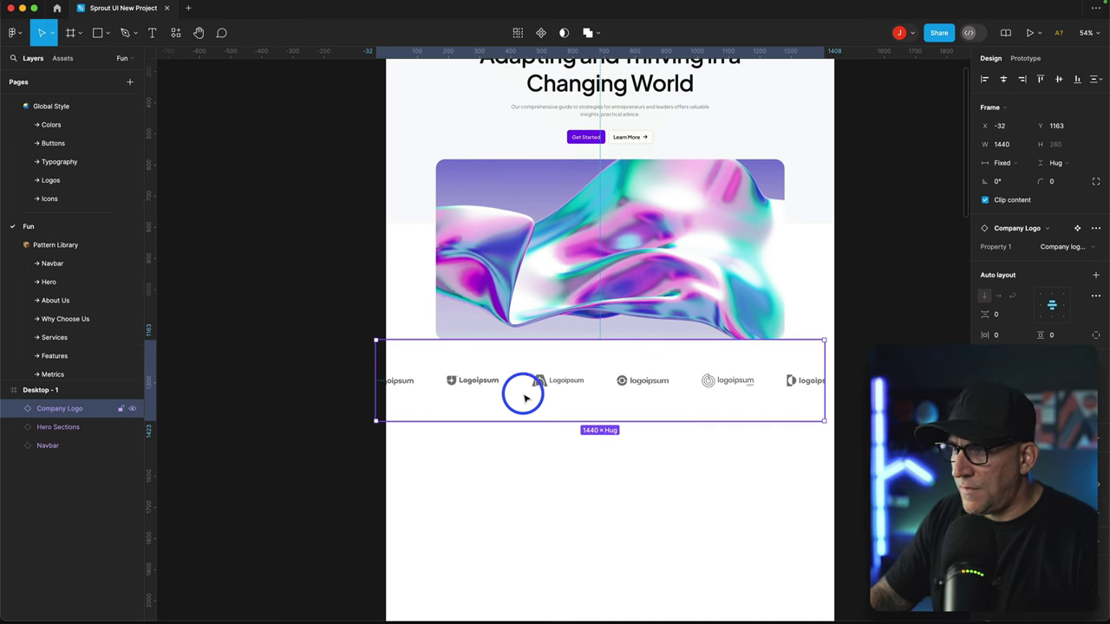
pyautogui.click(1004, 79)
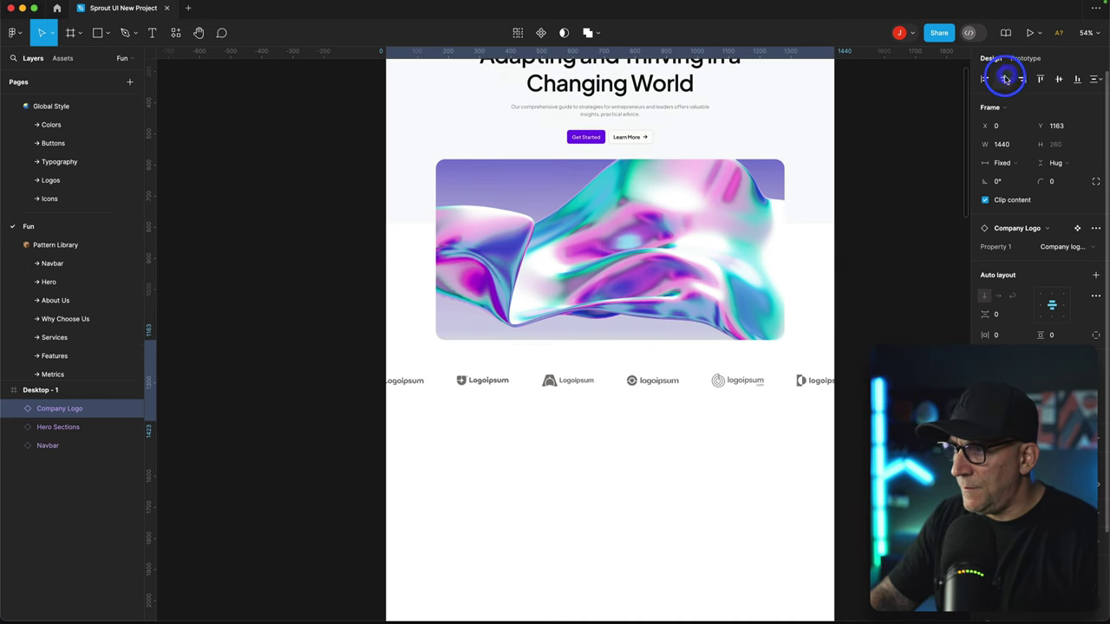
pyautogui.scroll(-3, 775, 402)
pyautogui.scroll(-2, 763, 414)
# - Select and copy the Why Choose Us - 10 variant from the Why Choose Us page
pyautogui.click(687, 415)
pyautogui.click(543, 404)
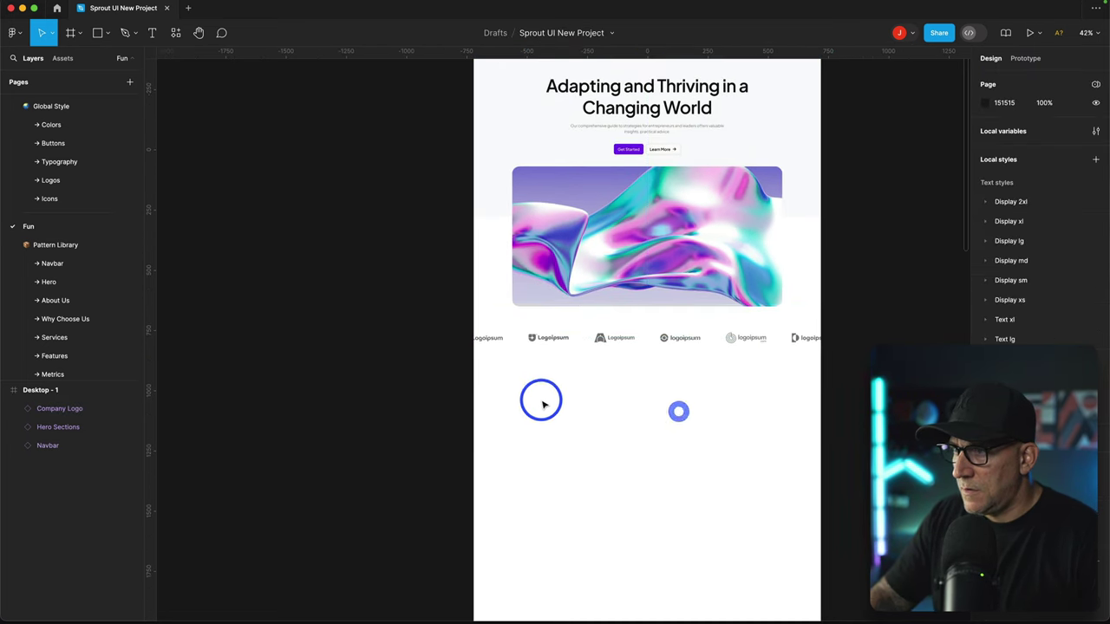
pyautogui.click(66, 318)
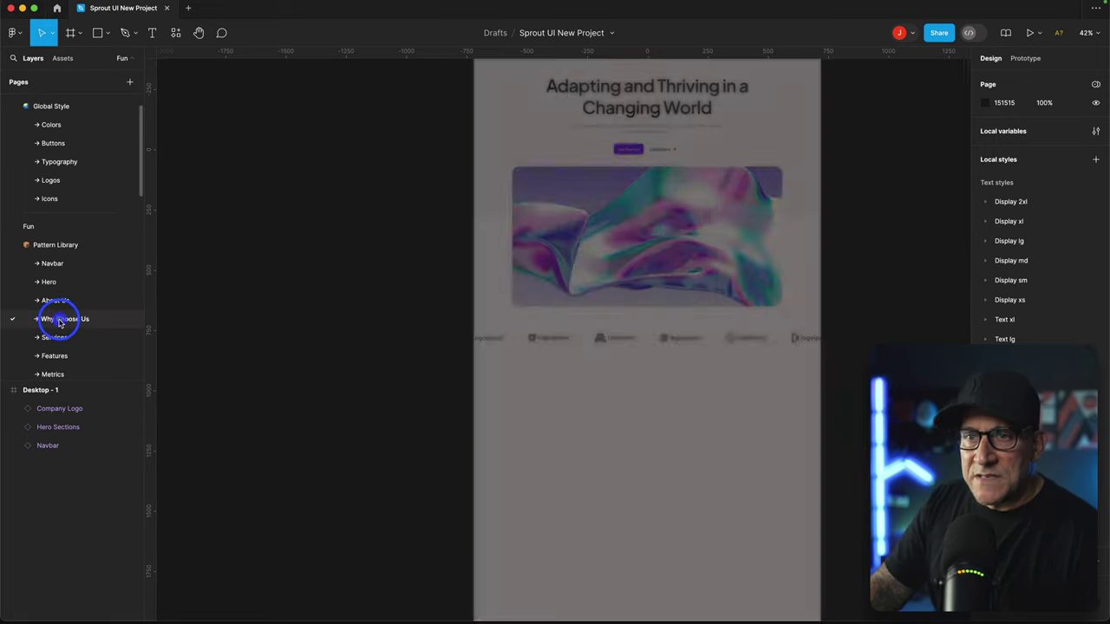
pyautogui.scroll(5, 388, 395)
pyautogui.scroll(-6, 398, 385)
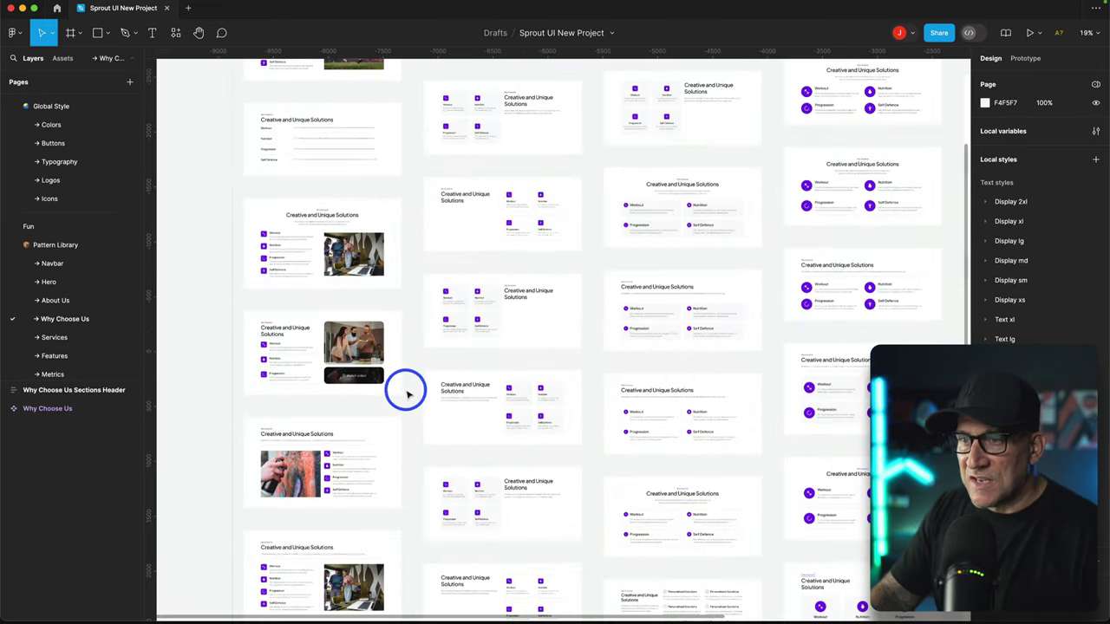
pyautogui.scroll(-10, 406, 392)
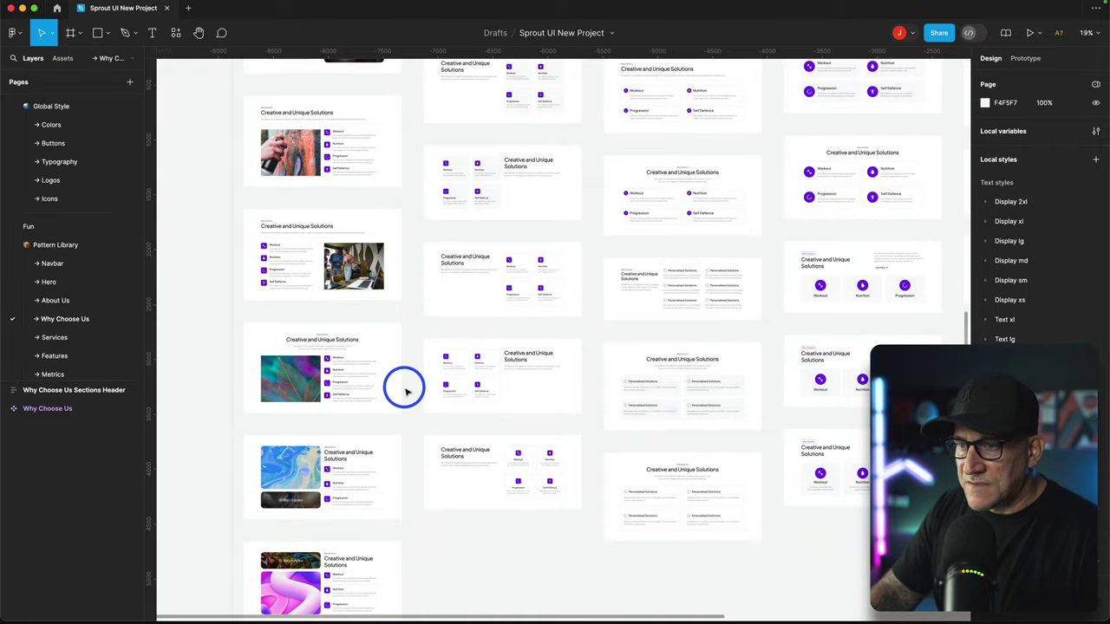
pyautogui.click(377, 397)
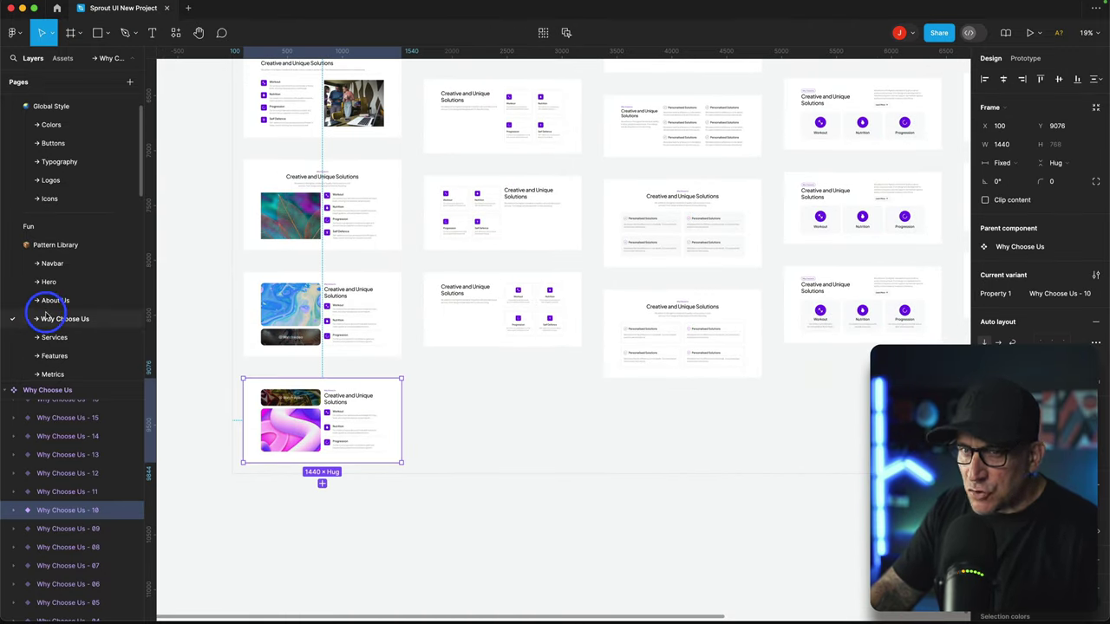
# - Paste the section into Desktop - 1 directly under the logo strip at x 0
pyautogui.click(56, 227)
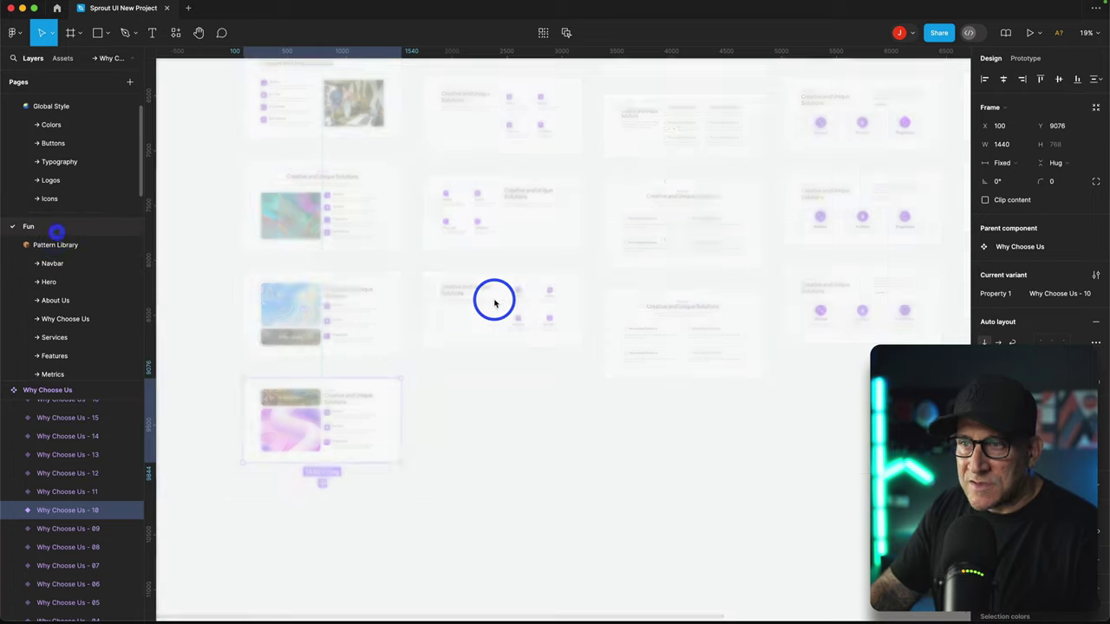
pyautogui.rightClick(535, 437)
pyautogui.moveTo(559, 452)
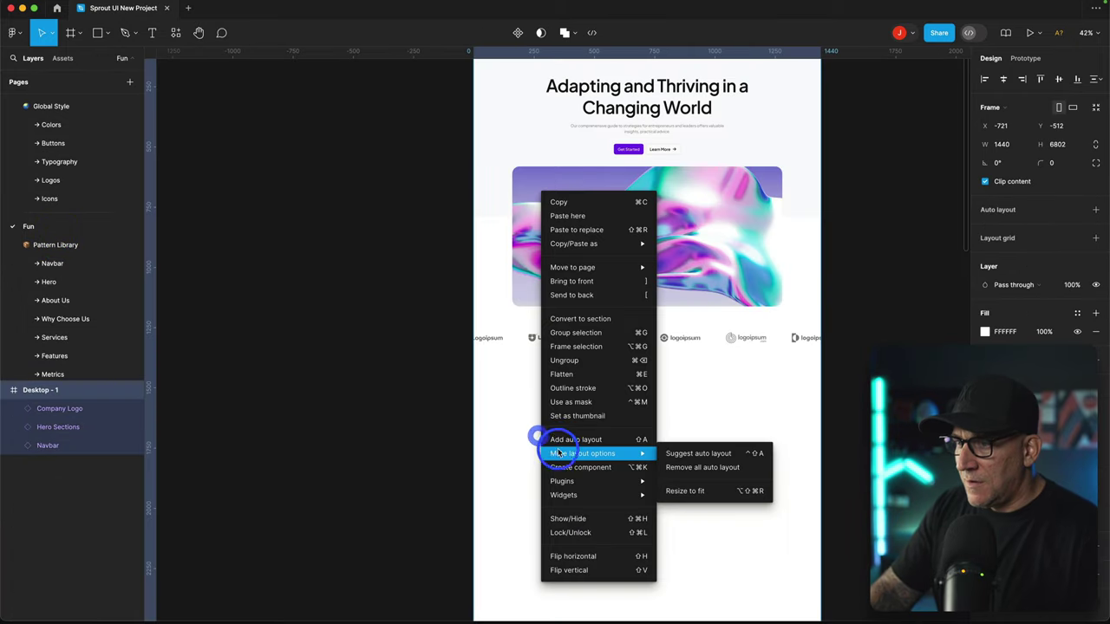
pyautogui.click(557, 215)
pyautogui.moveTo(676, 315); pyautogui.dragTo(485, 404)
pyautogui.moveTo(676, 441); pyautogui.dragTo(709, 397)
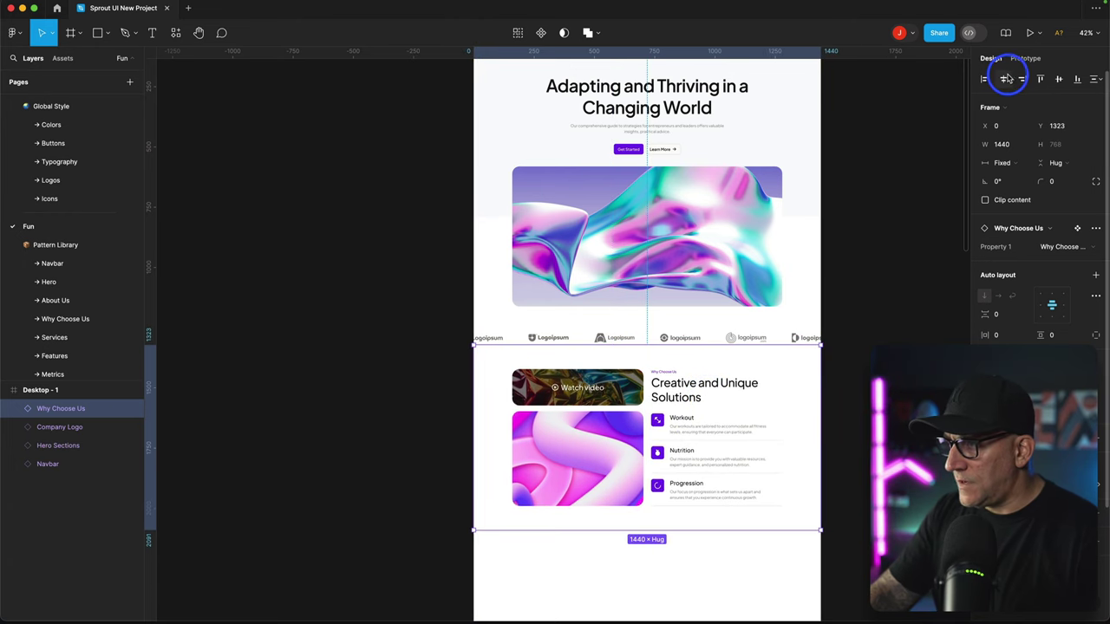
pyautogui.click(855, 334)
pyautogui.scroll(-2, 856, 332)
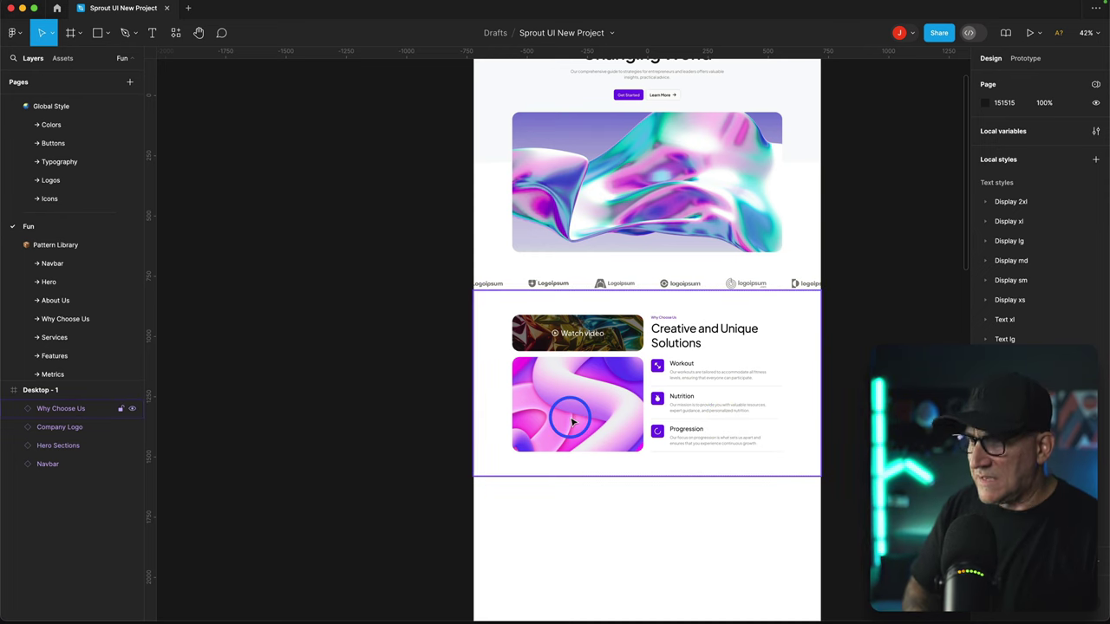
pyautogui.hotkey('ctrl', 'g')
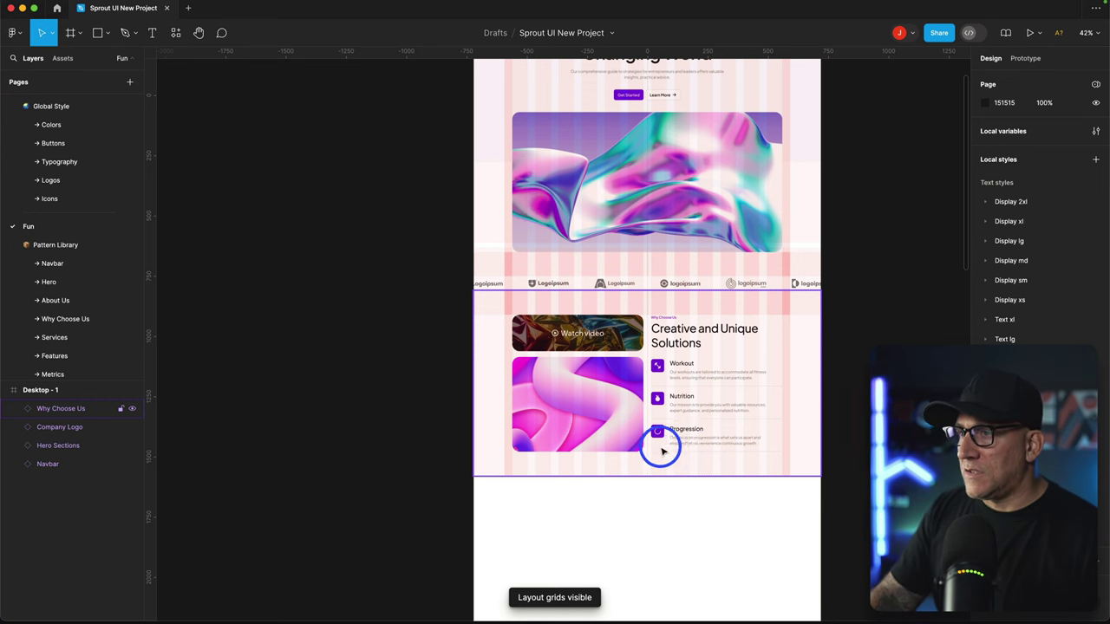
pyautogui.scroll(5, 661, 450)
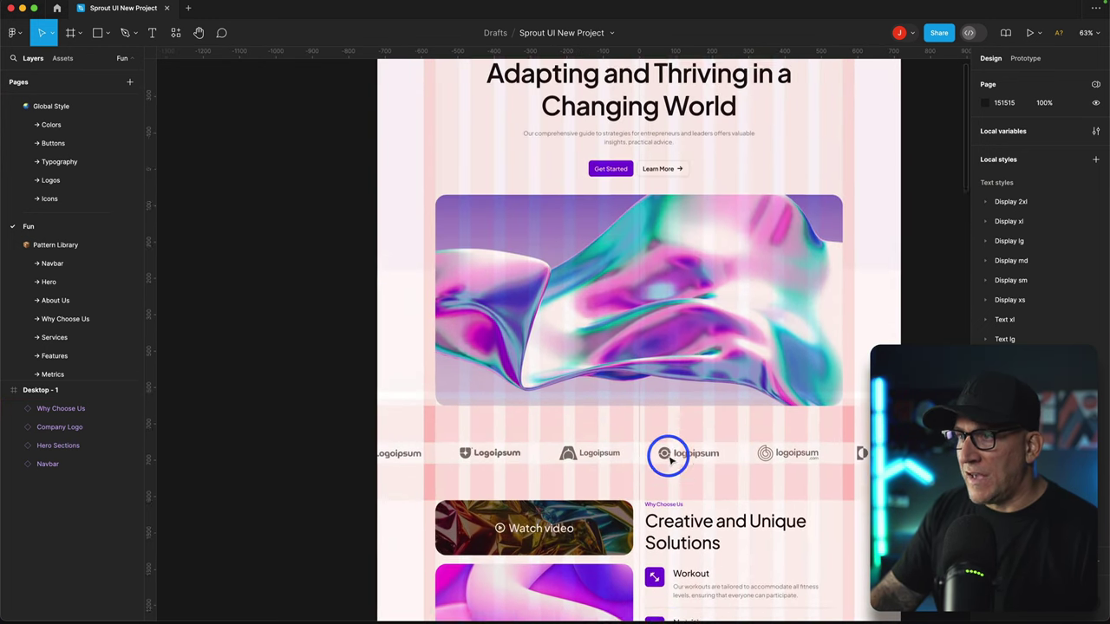
pyautogui.scroll(1, 669, 461)
pyautogui.scroll(-5, 577, 464)
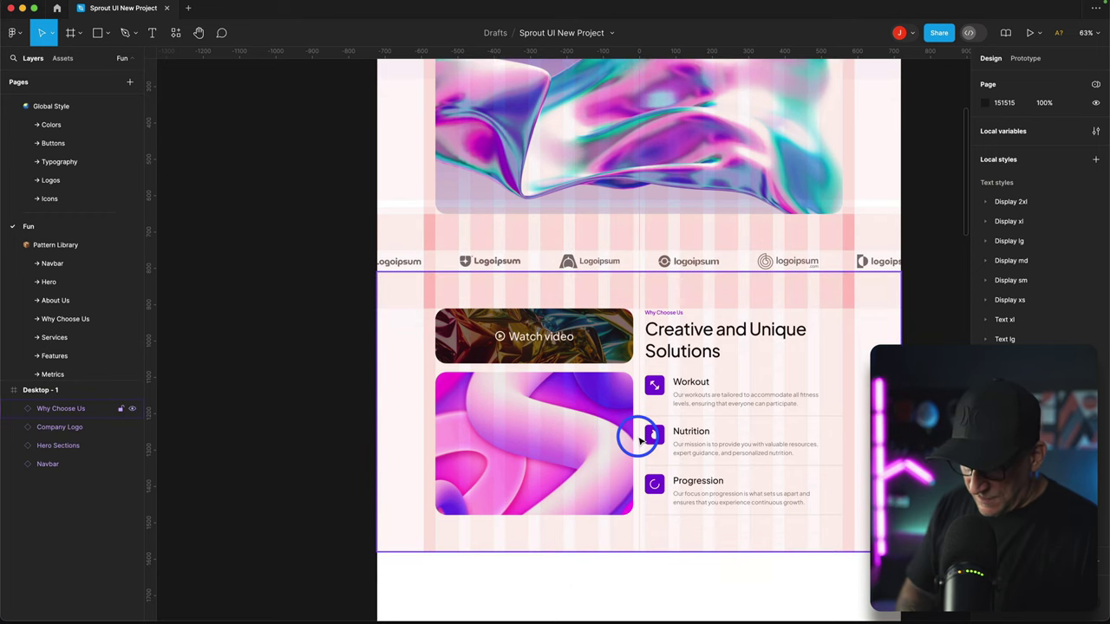
pyautogui.hotkey('ctrl', 'shift', '4')
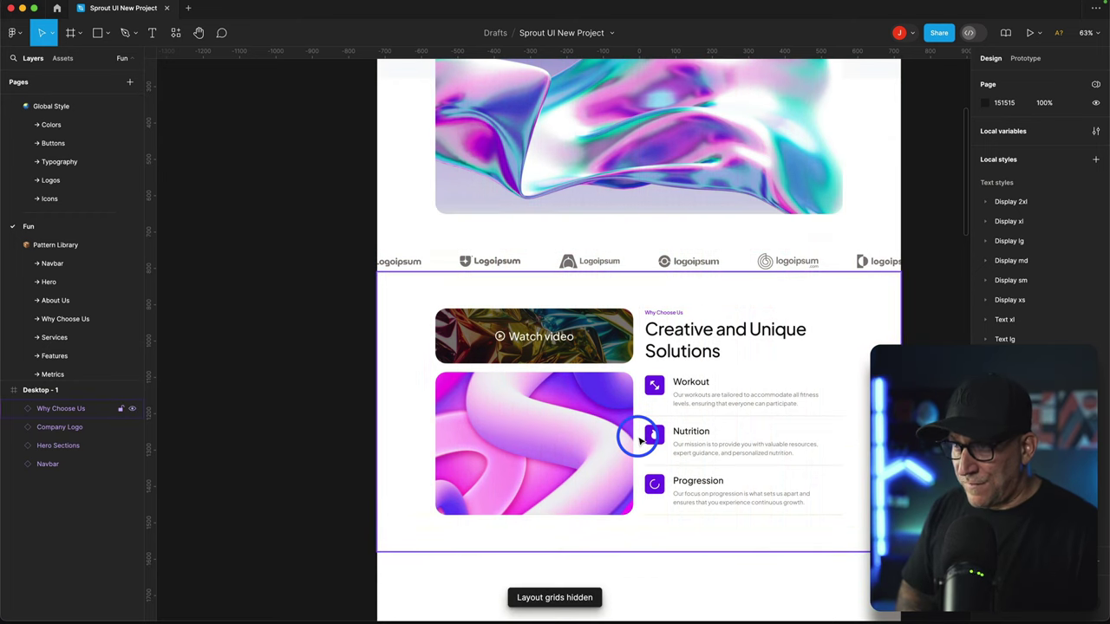
pyautogui.scroll(-5, 603, 438)
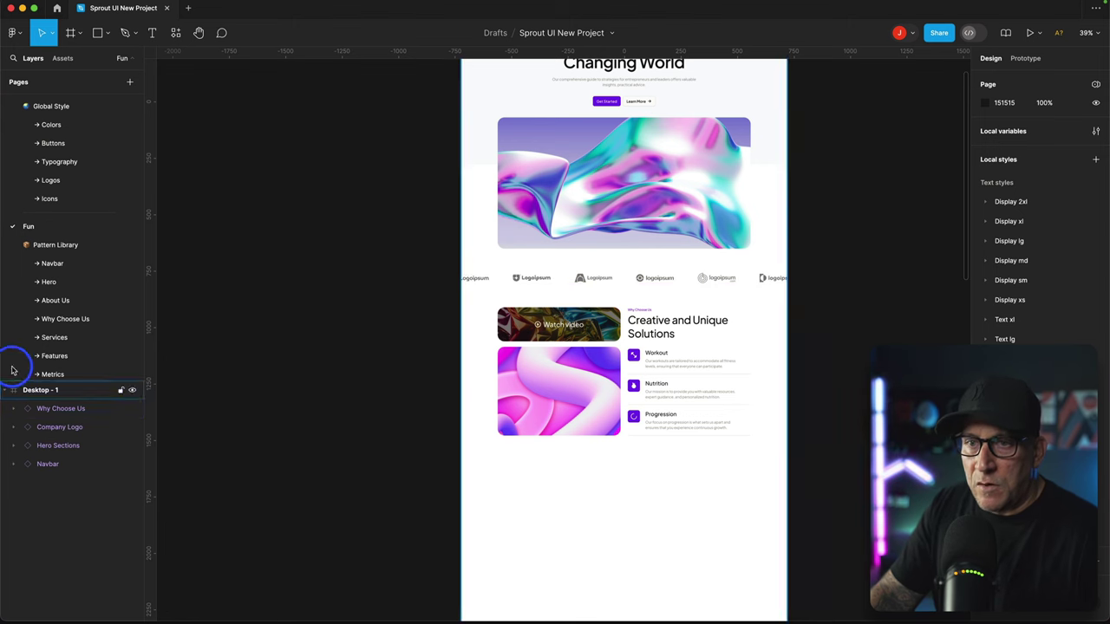
# - Select and copy Services - 45, 'Surpassing Standards for Outstanding Success', from the Services page
pyautogui.click(54, 337)
pyautogui.scroll(-1, 573, 407)
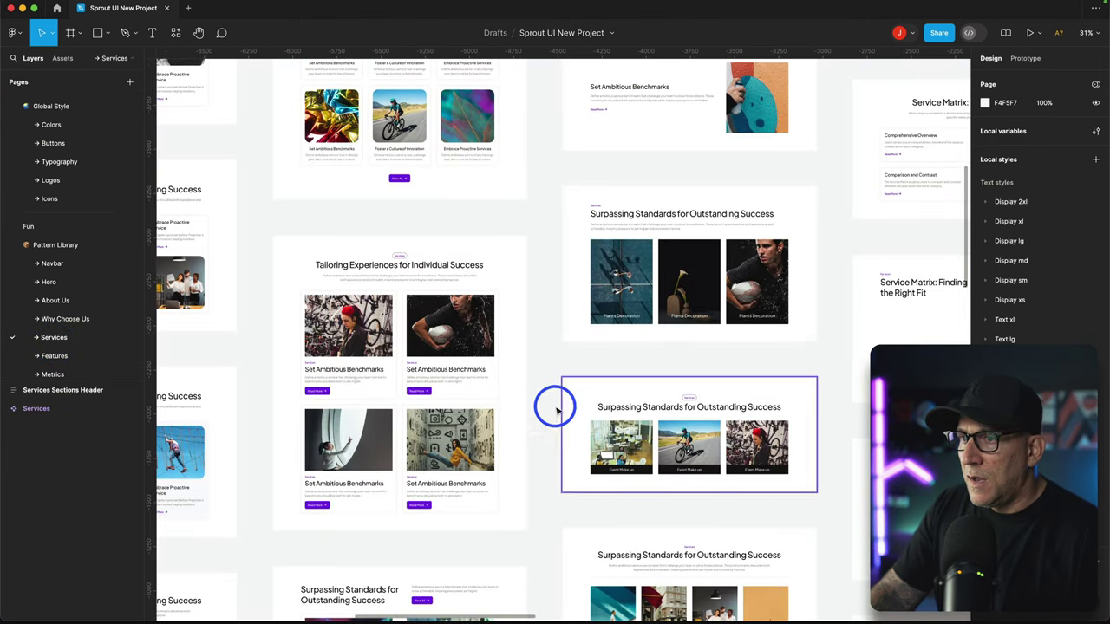
pyautogui.scroll(-3, 713, 297)
pyautogui.click(706, 340)
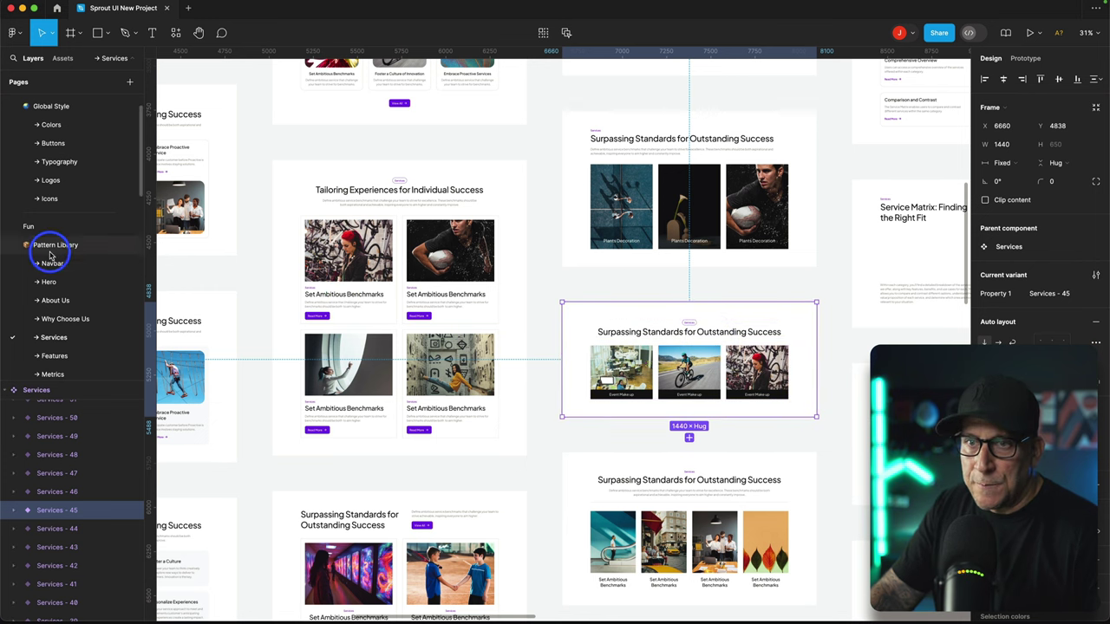
# - Paste the Services section into Desktop - 1 below Why Choose Us
pyautogui.click(34, 226)
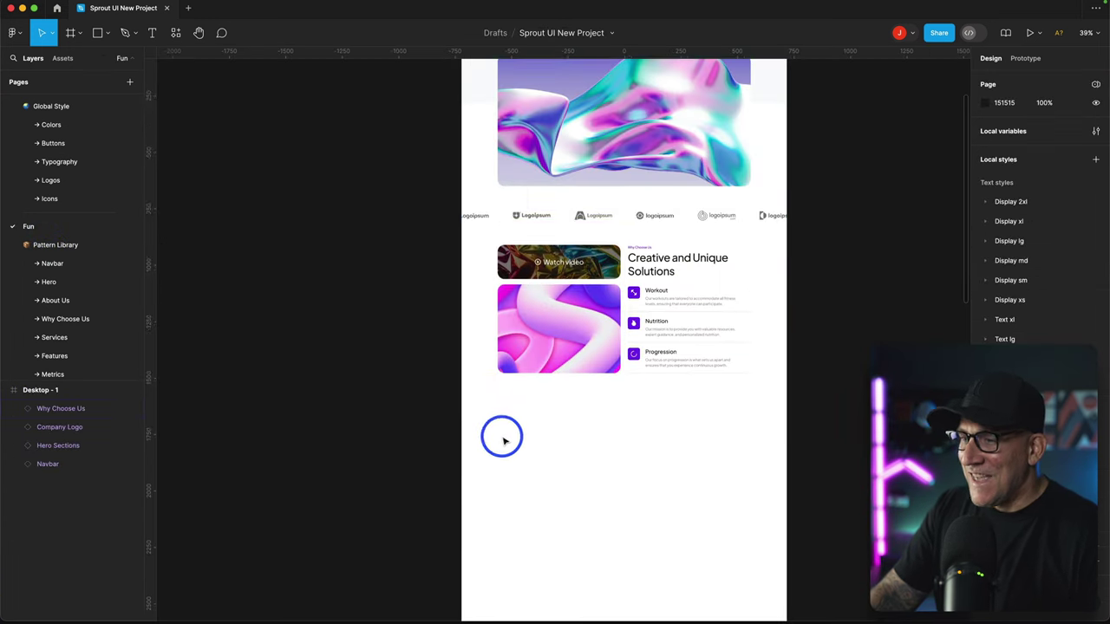
pyautogui.rightClick(503, 438)
pyautogui.click(523, 215)
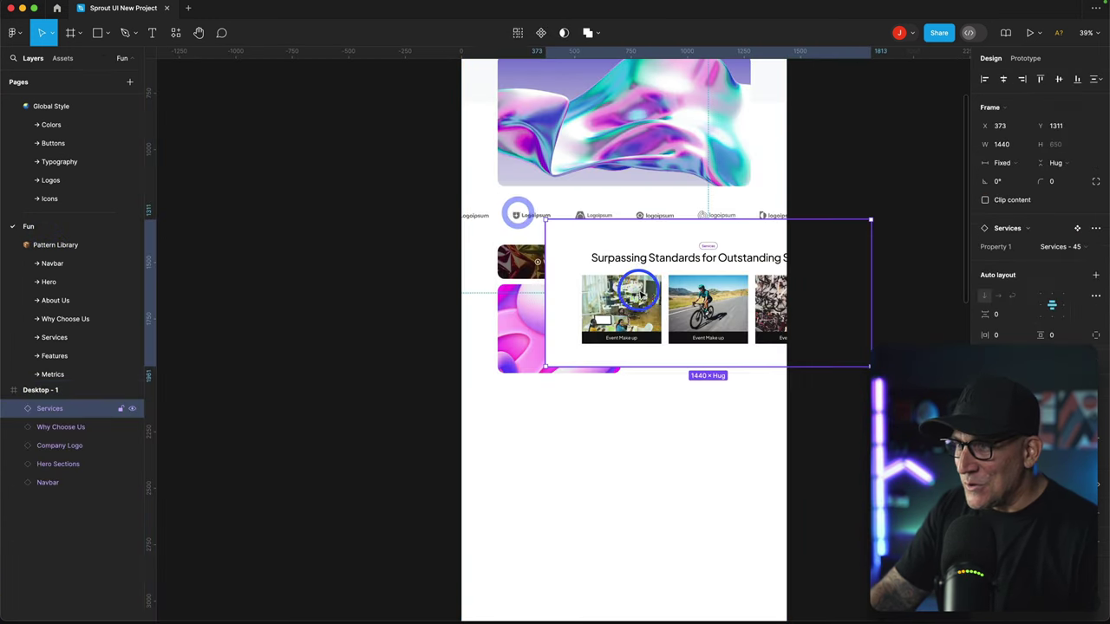
pyautogui.moveTo(668, 334); pyautogui.dragTo(590, 479)
pyautogui.click(842, 501)
# - Scroll through Desktop - 1 to review the stacked hero, logo strip, Why Choose Us and Services
pyautogui.click(738, 486)
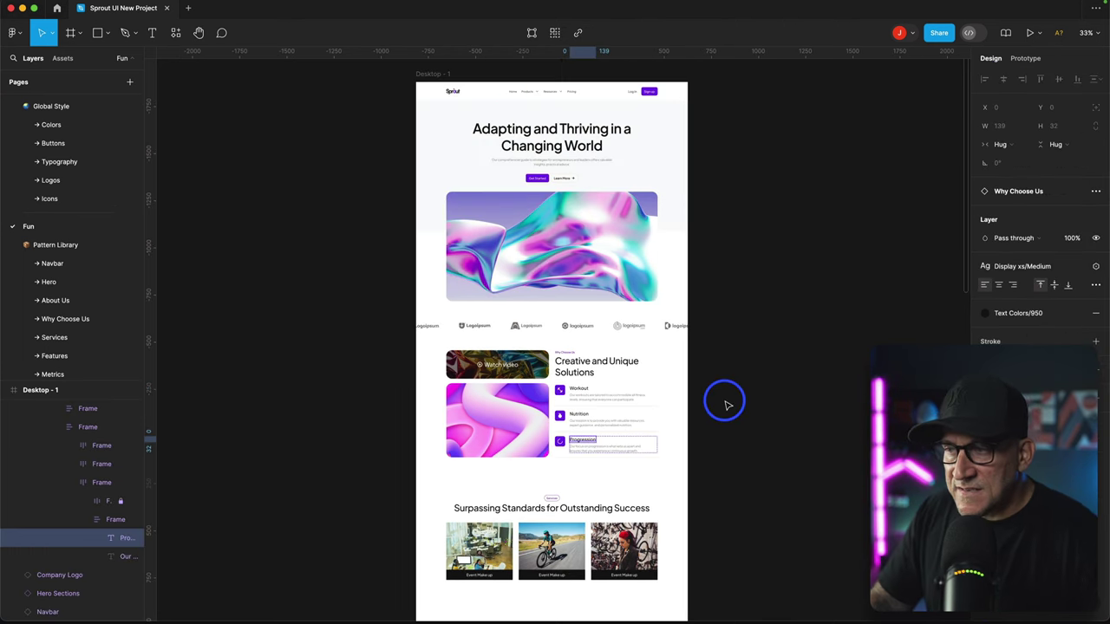
pyautogui.scroll(2, 724, 404)
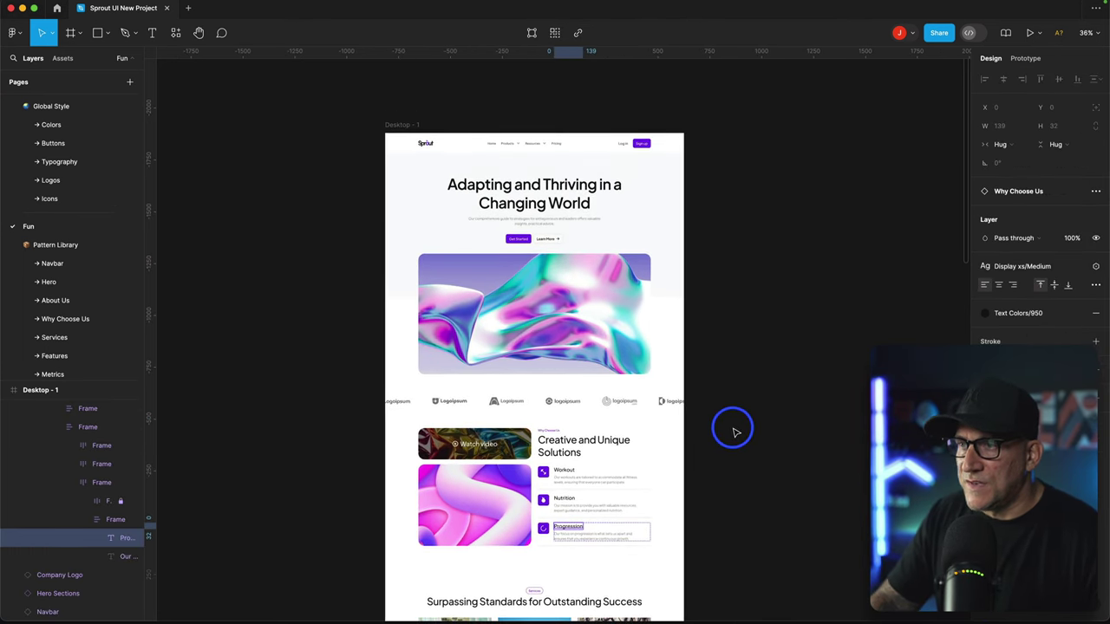
pyautogui.scroll(1, 734, 432)
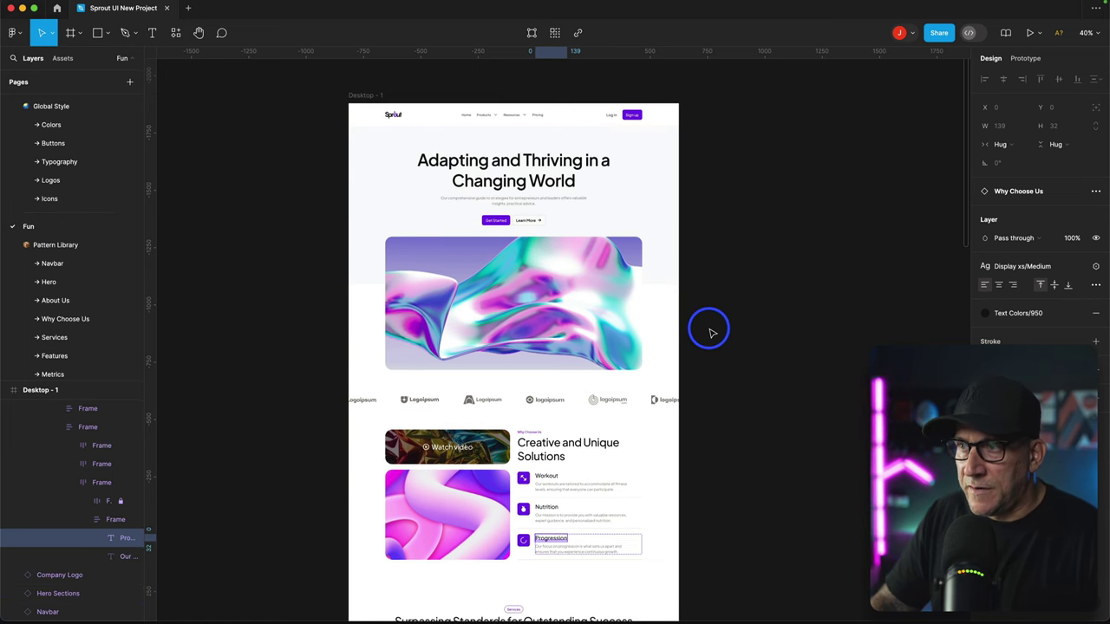
pyautogui.scroll(-3, 709, 332)
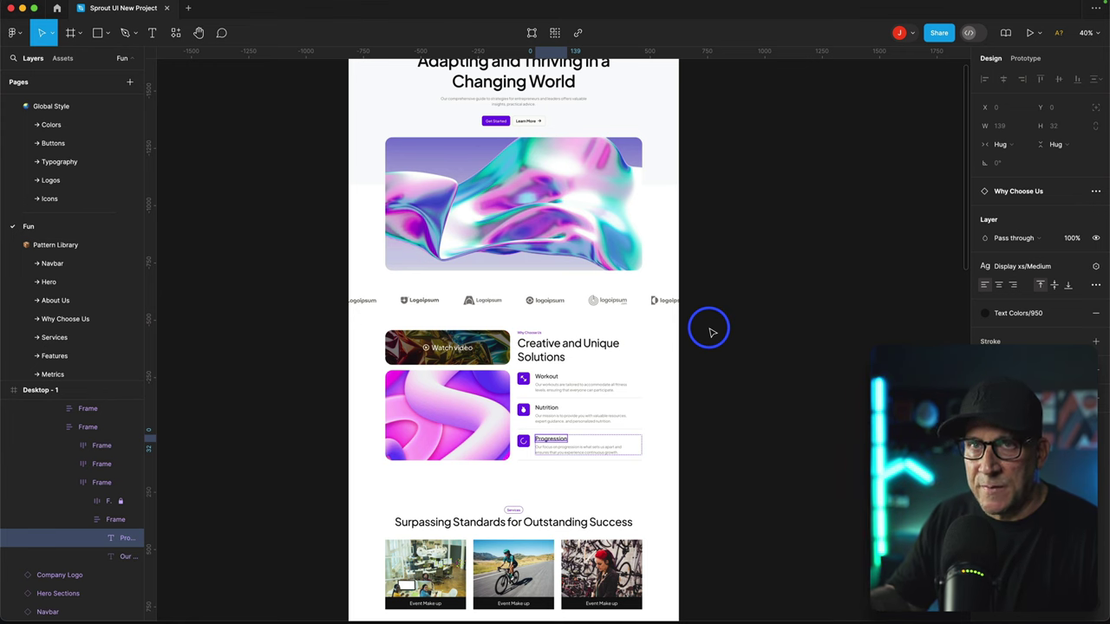
pyautogui.scroll(-8, 706, 325)
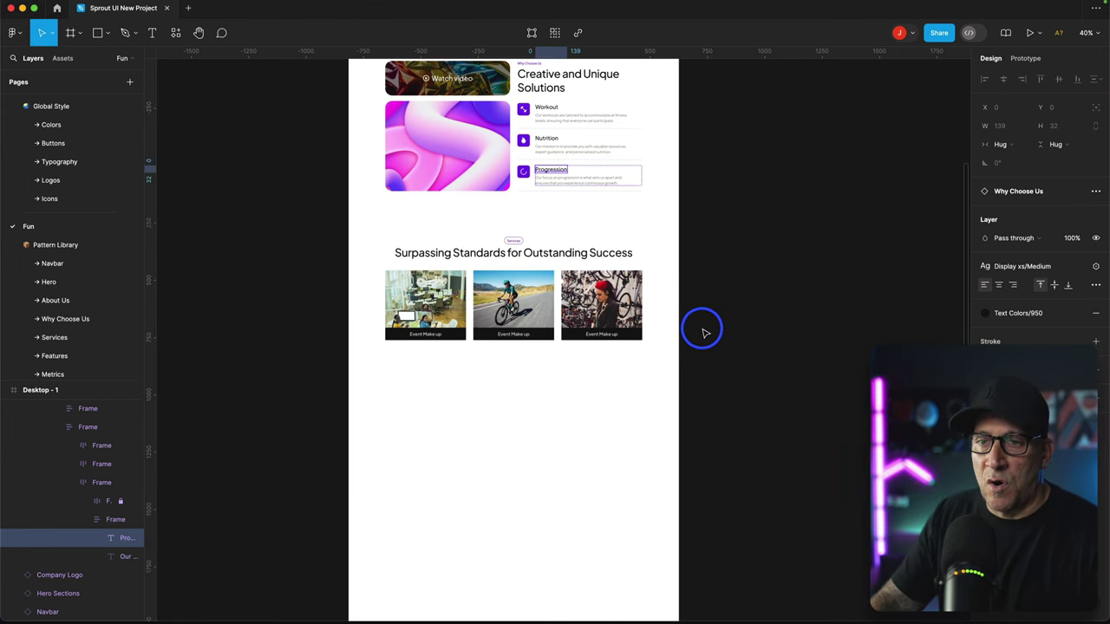
pyautogui.scroll(1, 705, 332)
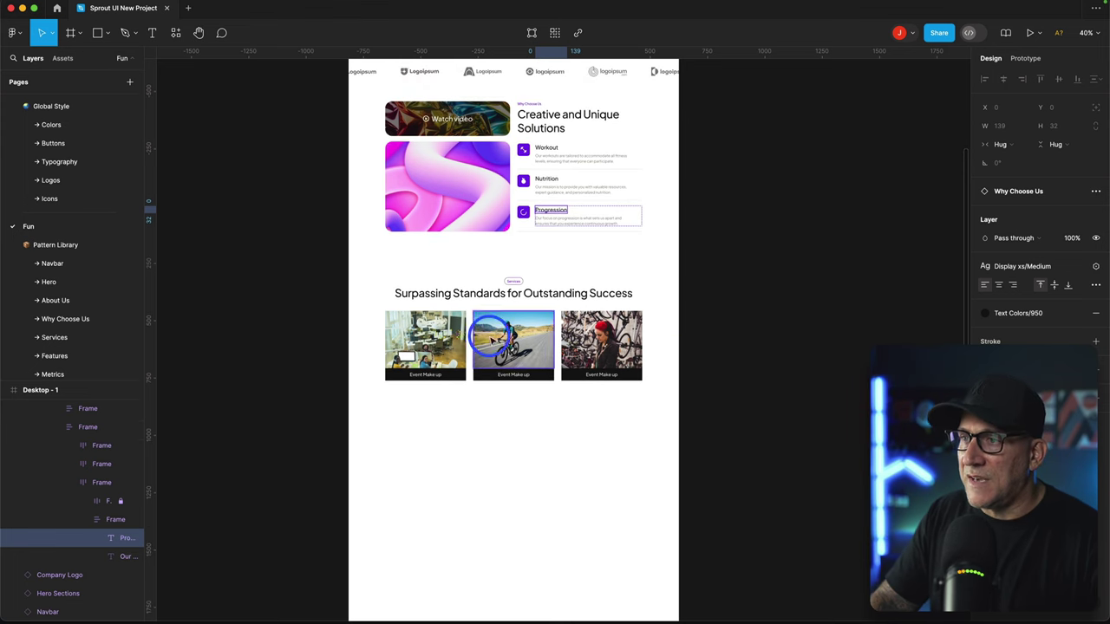
pyautogui.scroll(3, 478, 342)
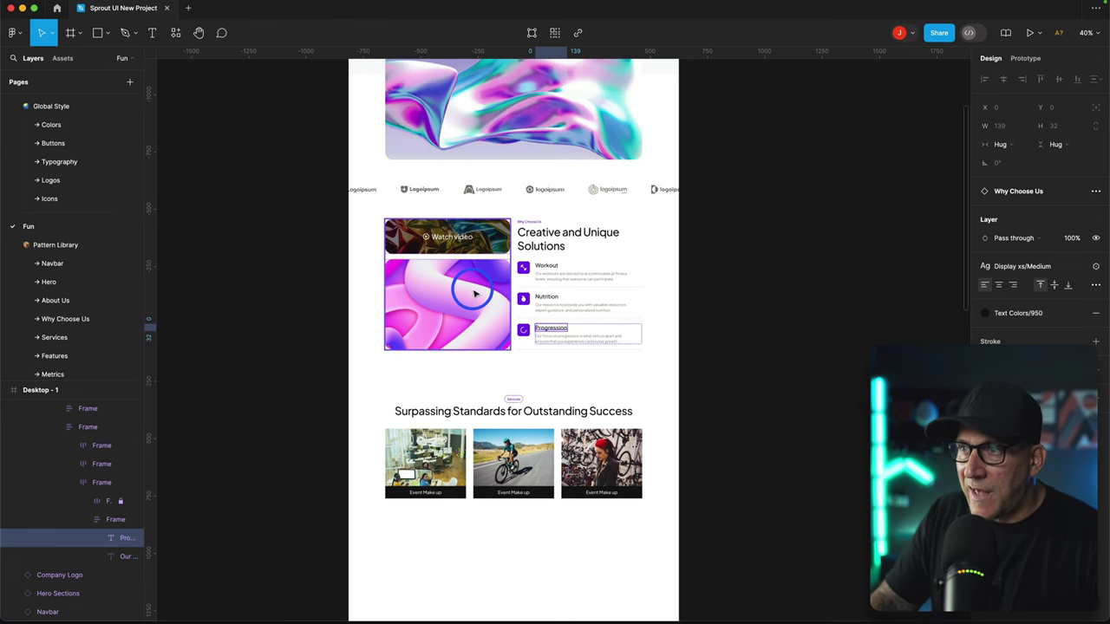
pyautogui.scroll(4, 476, 294)
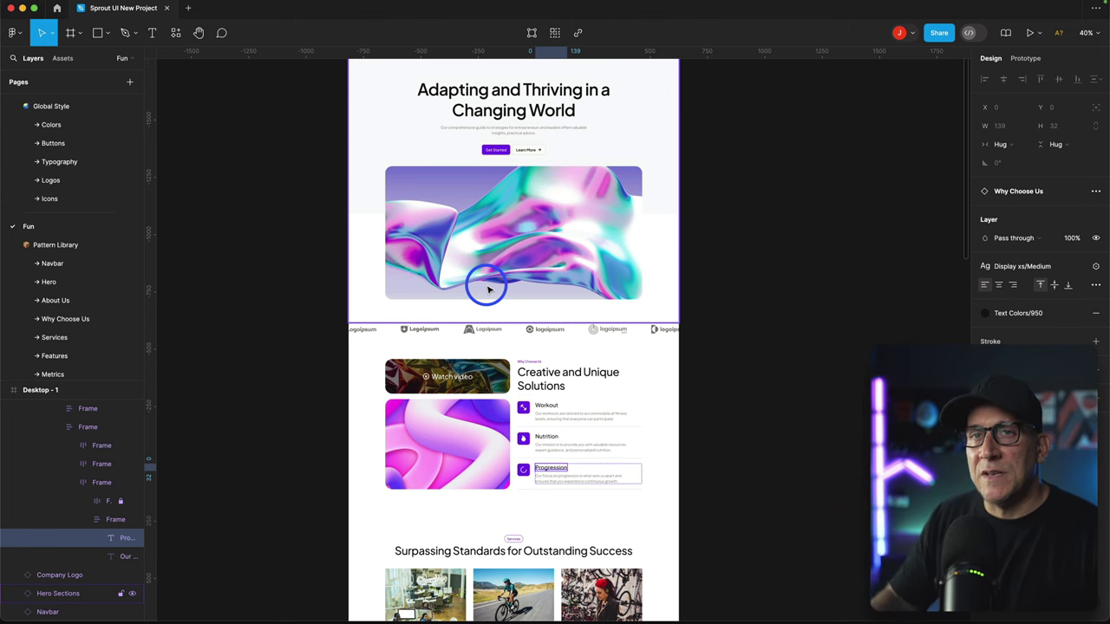
pyautogui.scroll(-2, 495, 330)
pyautogui.press('Escape')
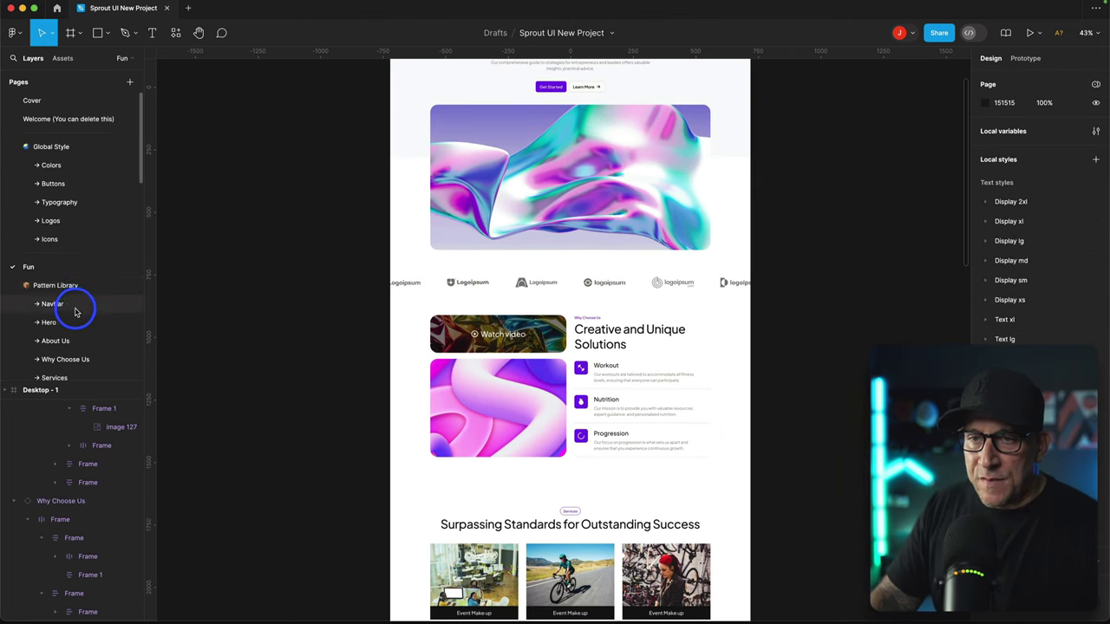
# - Browse the Home Pages templates, first trying Home Page - 16
pyautogui.scroll(-10, 75, 312)
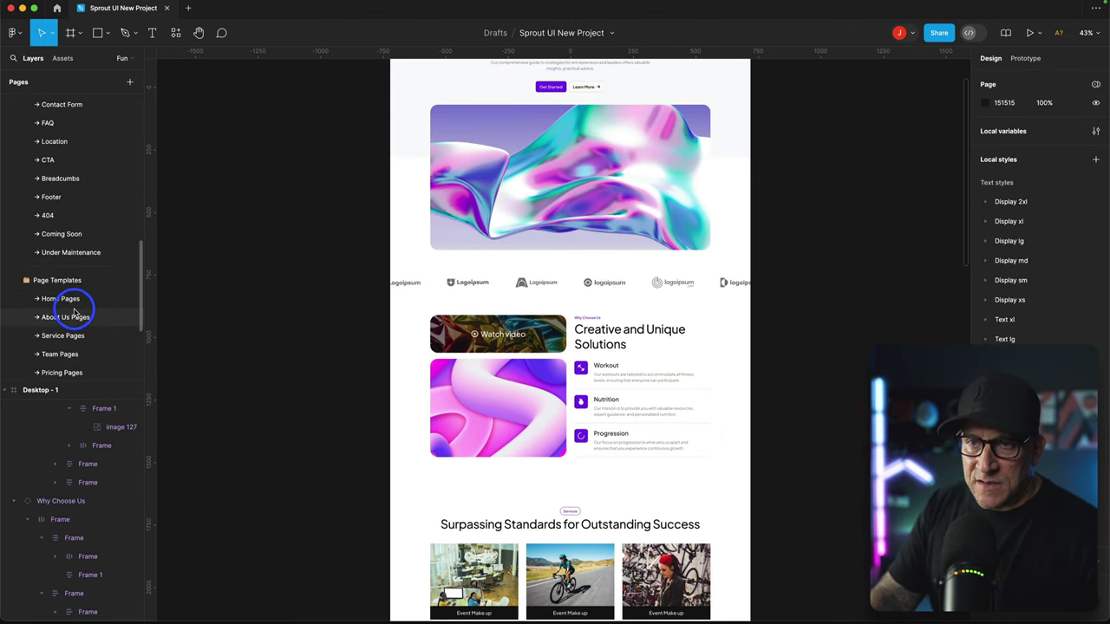
pyautogui.click(74, 301)
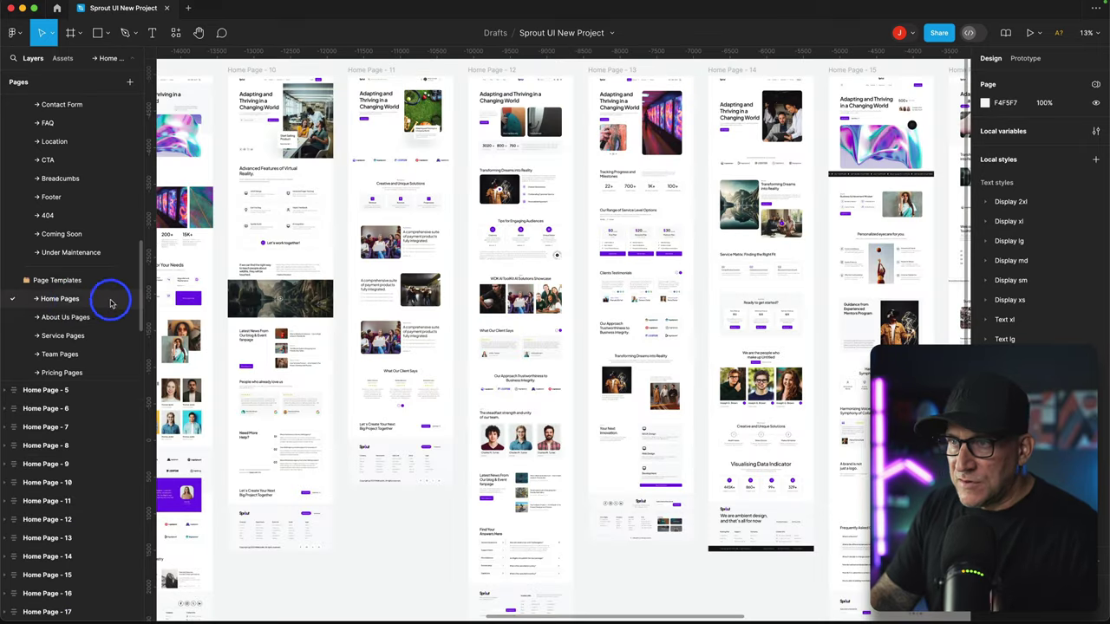
pyautogui.hscroll(2, 537, 381)
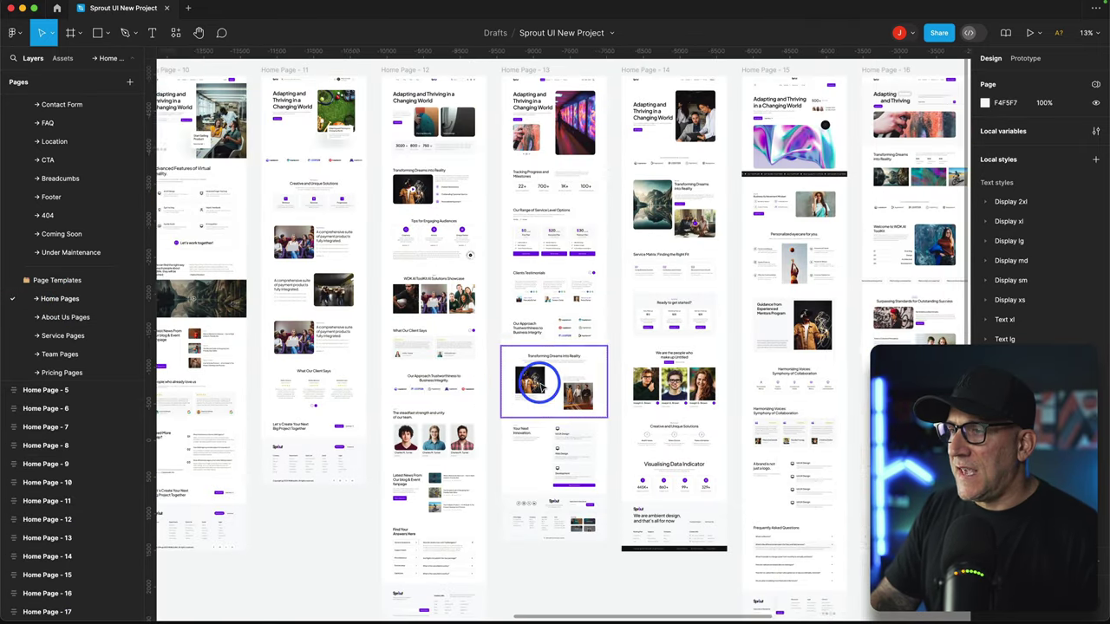
pyautogui.hscroll(1, 537, 381)
pyautogui.scroll(3, 535, 374)
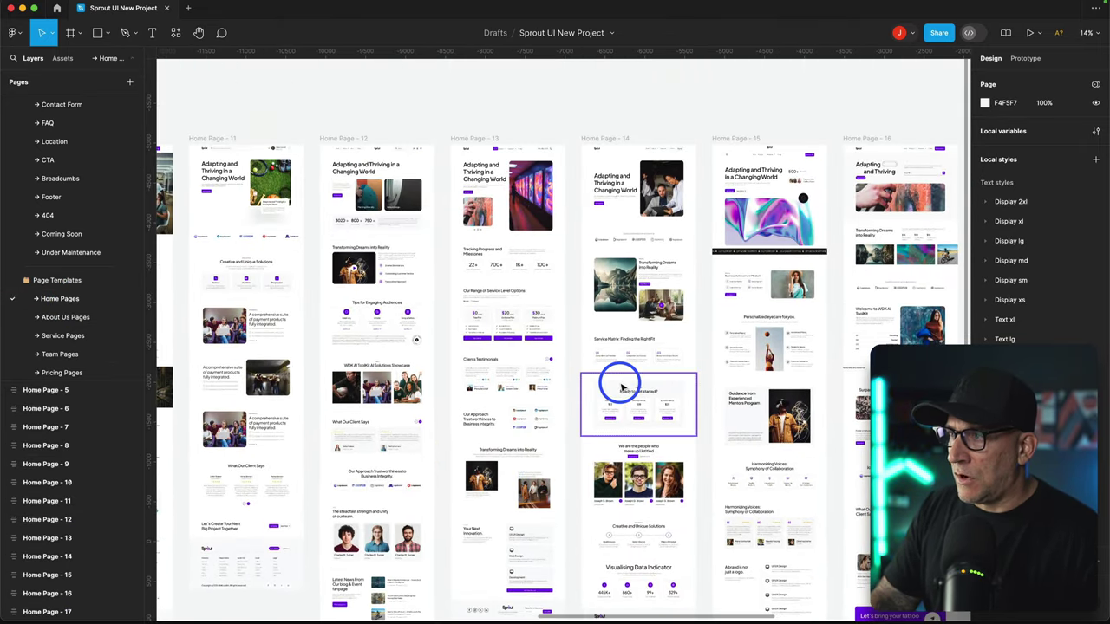
pyautogui.scroll(5, 620, 388)
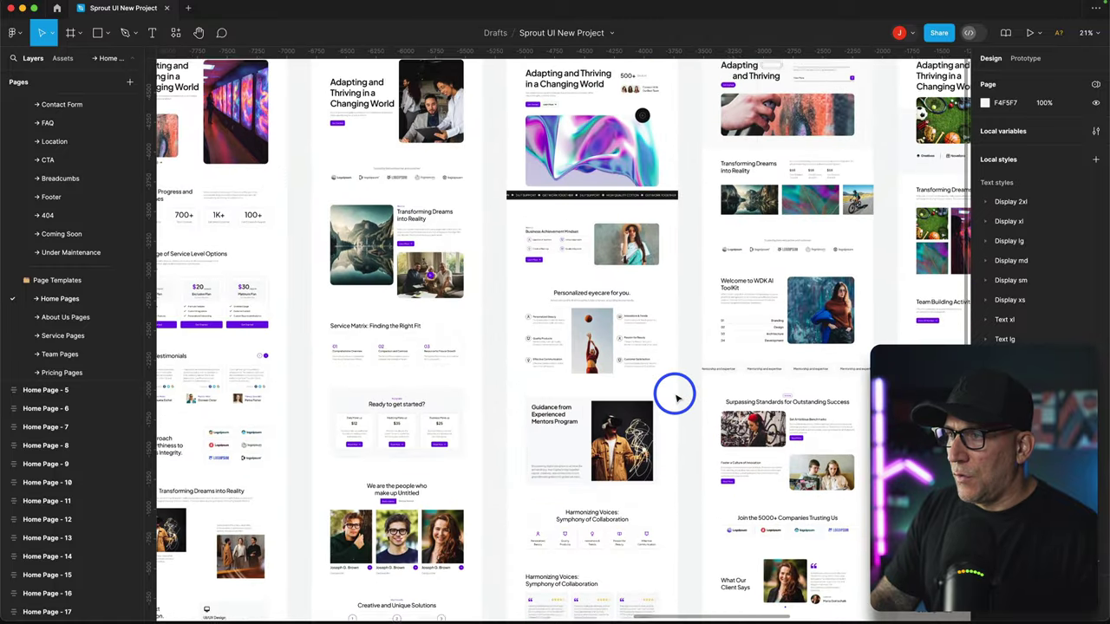
pyautogui.scroll(3, 675, 394)
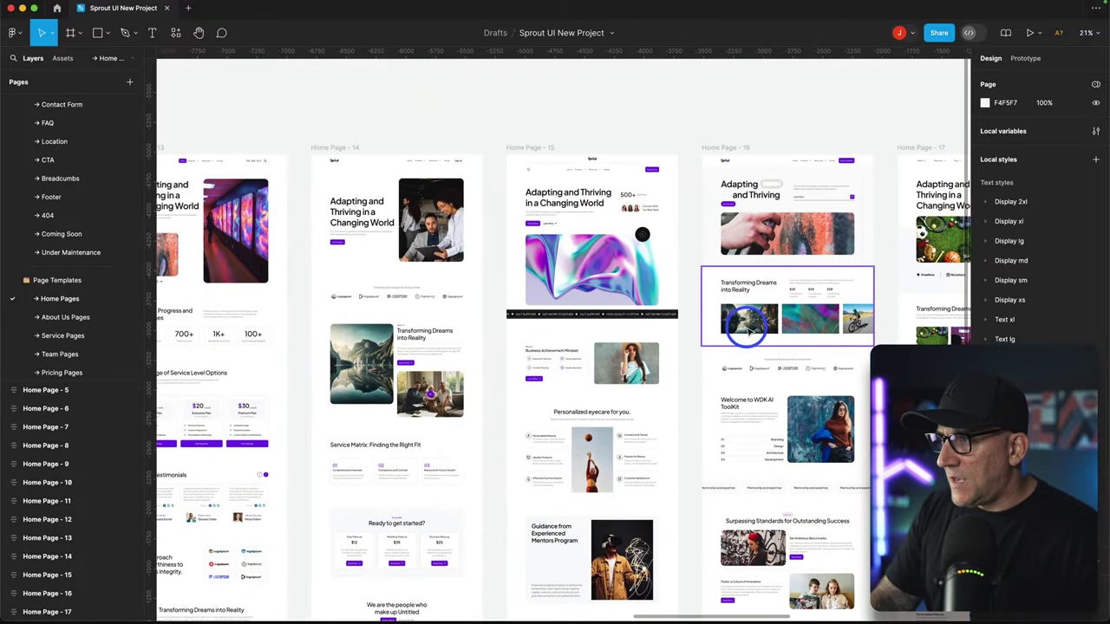
pyautogui.hscroll(5, 747, 327)
pyautogui.click(477, 148)
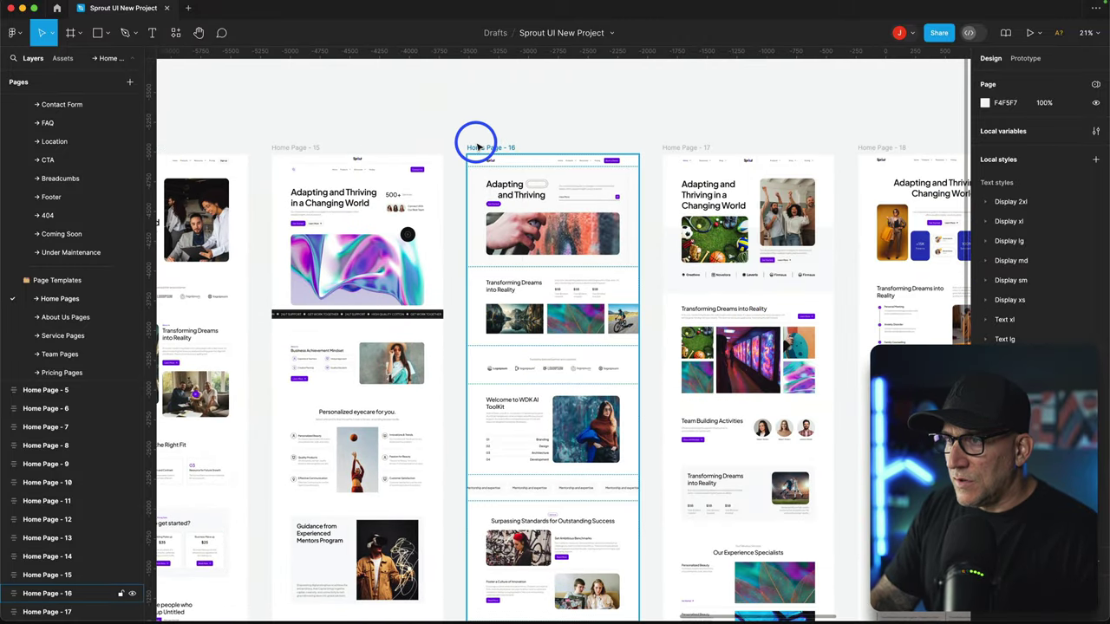
# - Select and copy the Home Page - 19 template, then return to the Fun page
pyautogui.scroll(10, 550, 203)
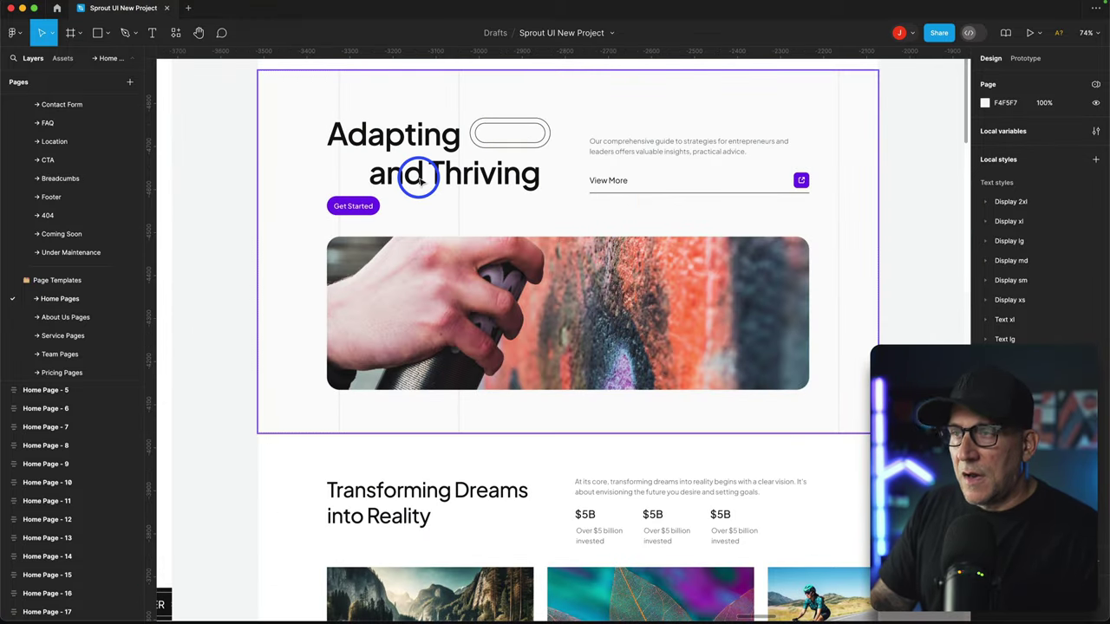
pyautogui.scroll(-6, 379, 202)
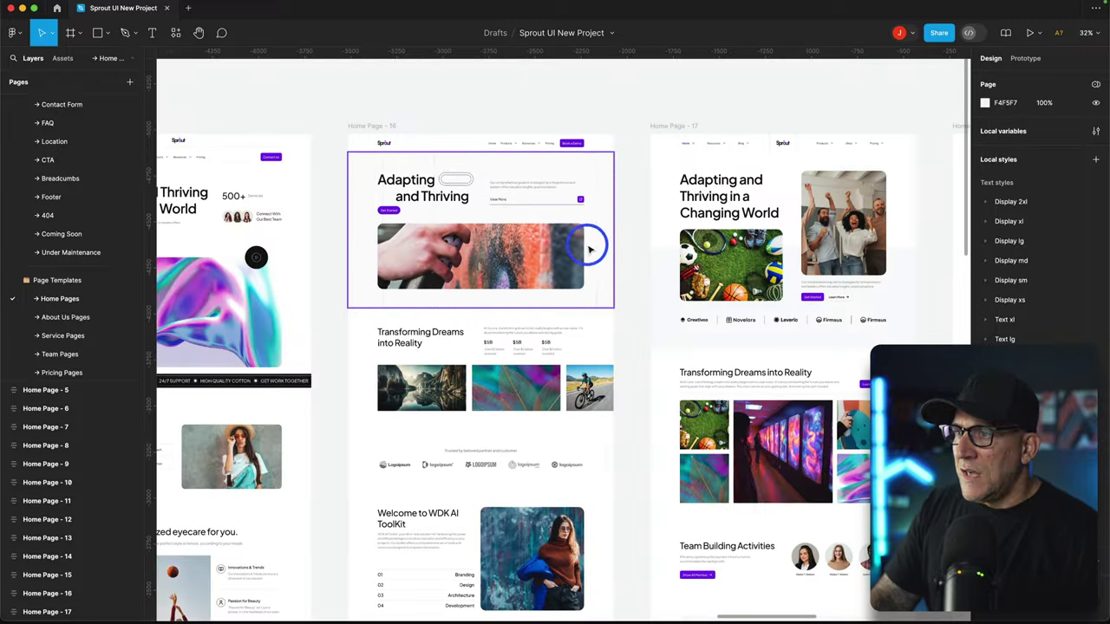
pyautogui.hscroll(8, 580, 251)
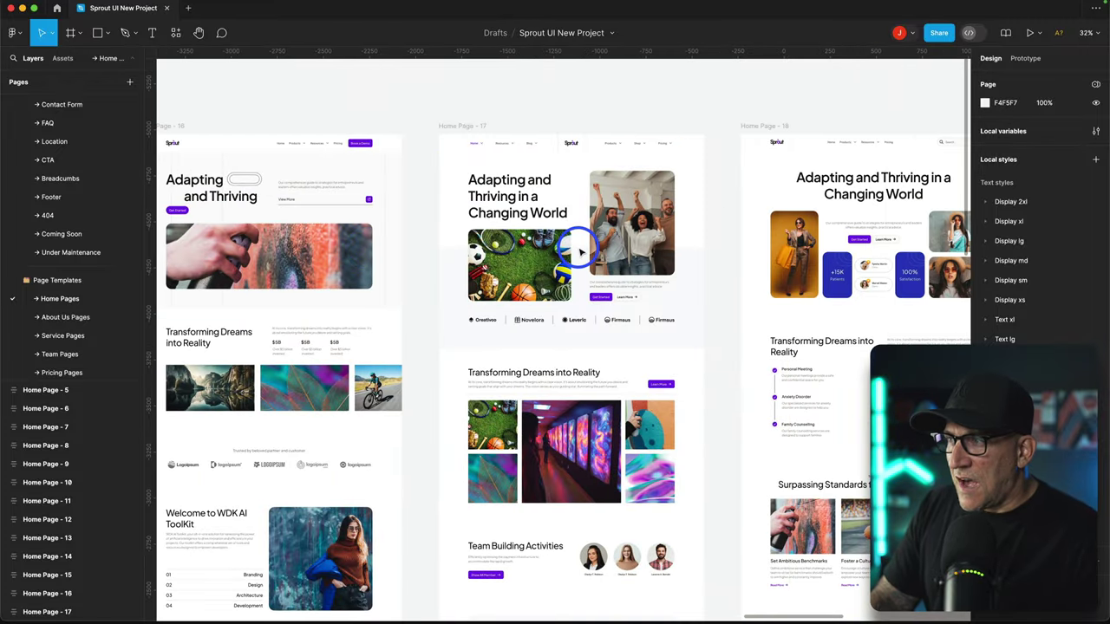
pyautogui.scroll(-6, 529, 260)
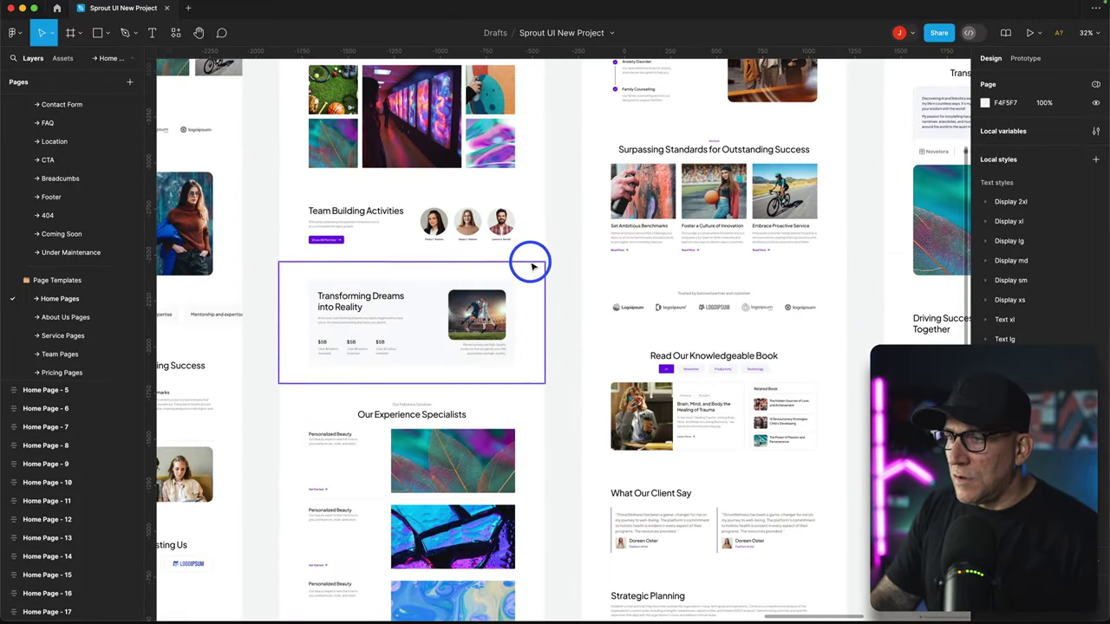
pyautogui.hscroll(10, 550, 293)
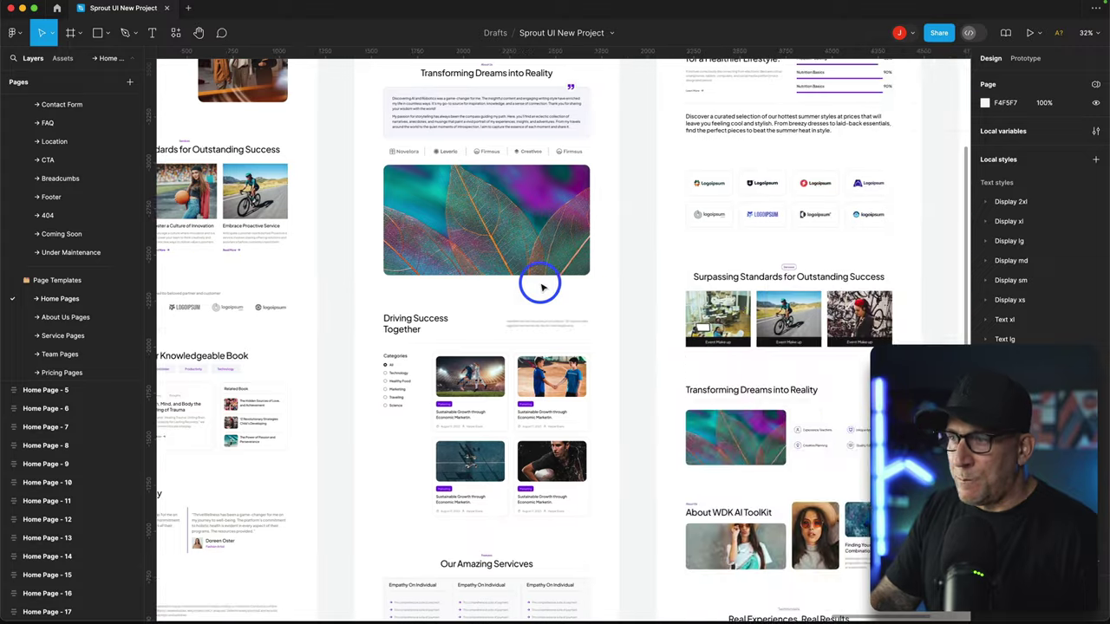
pyautogui.scroll(6, 548, 288)
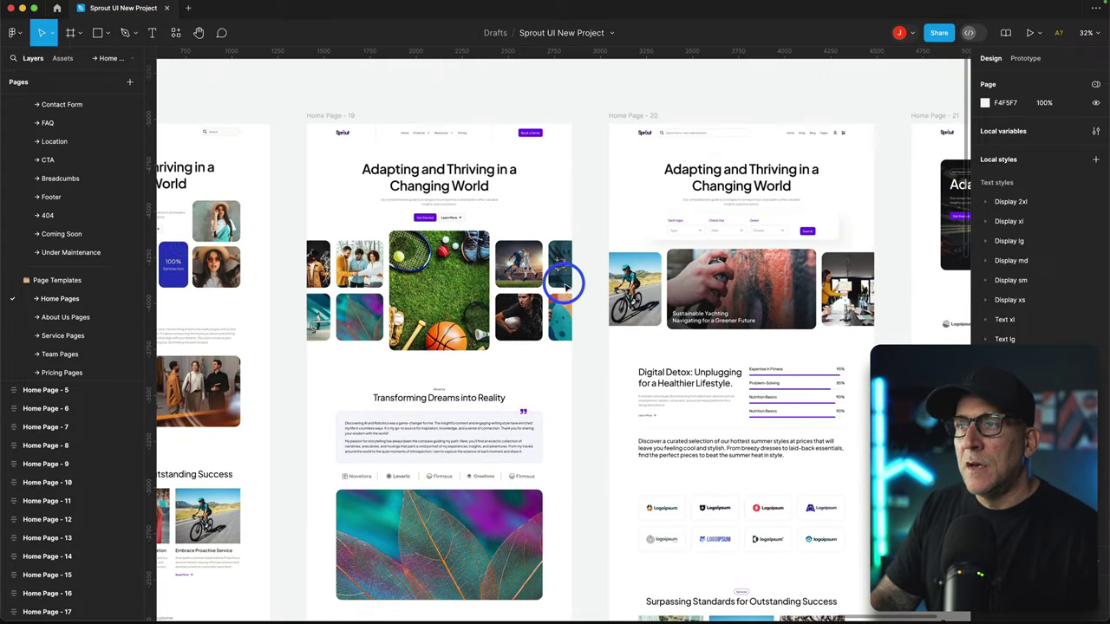
pyautogui.click(314, 115)
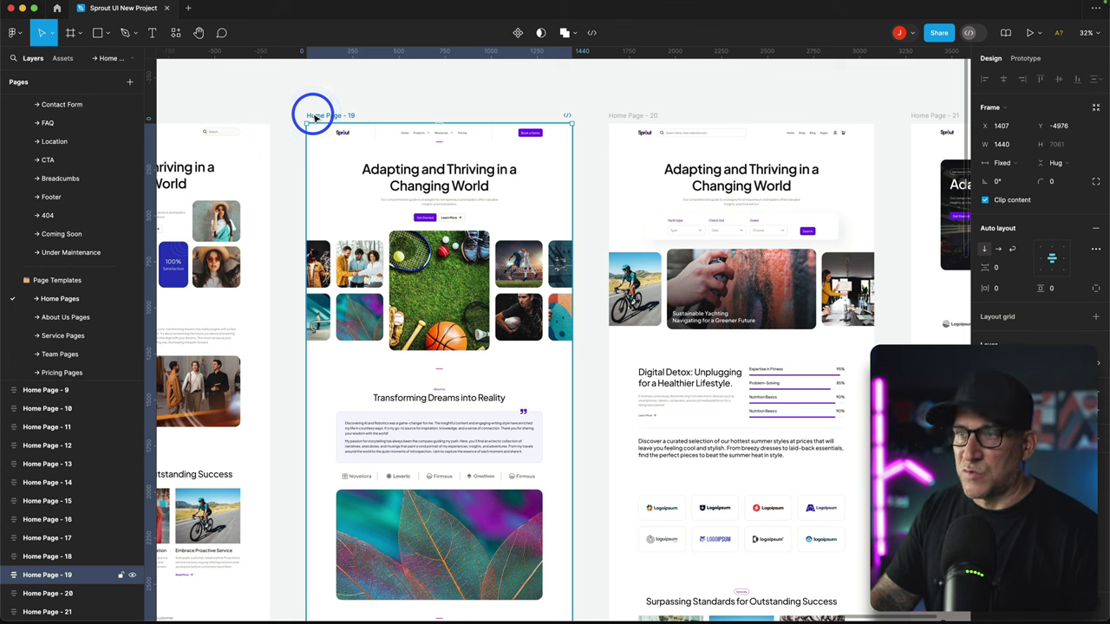
pyautogui.scroll(2, 65, 169)
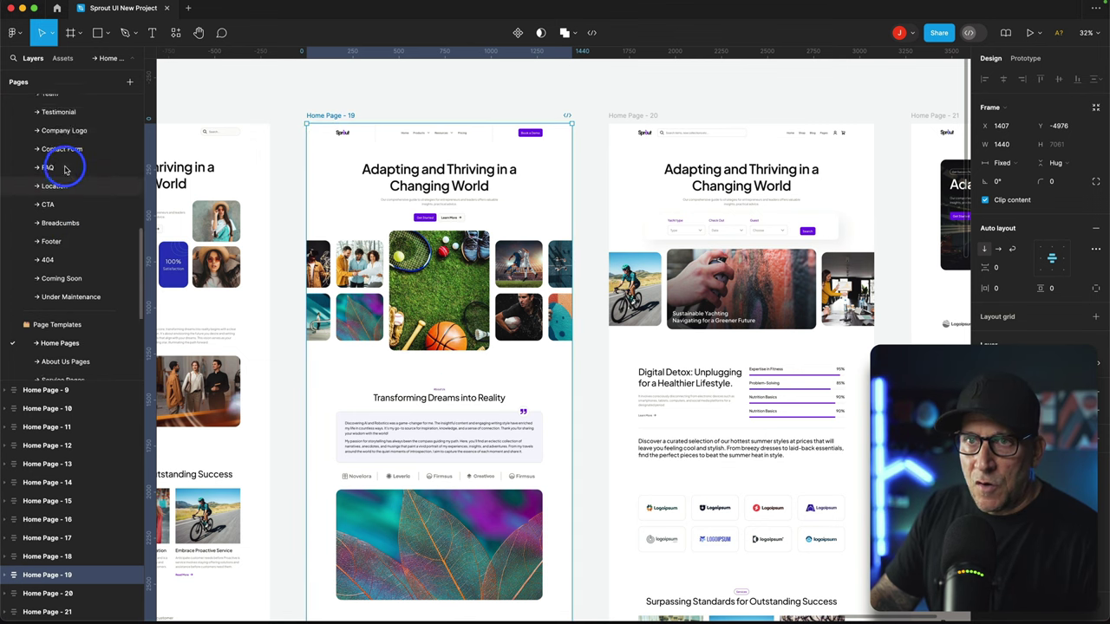
pyautogui.scroll(10, 65, 169)
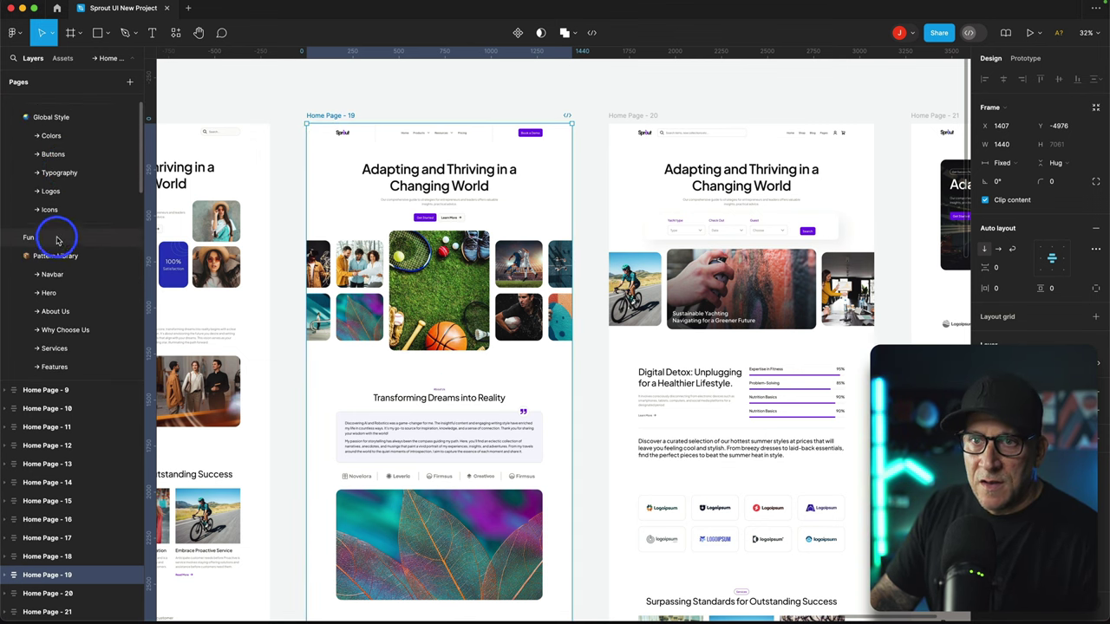
pyautogui.click(57, 240)
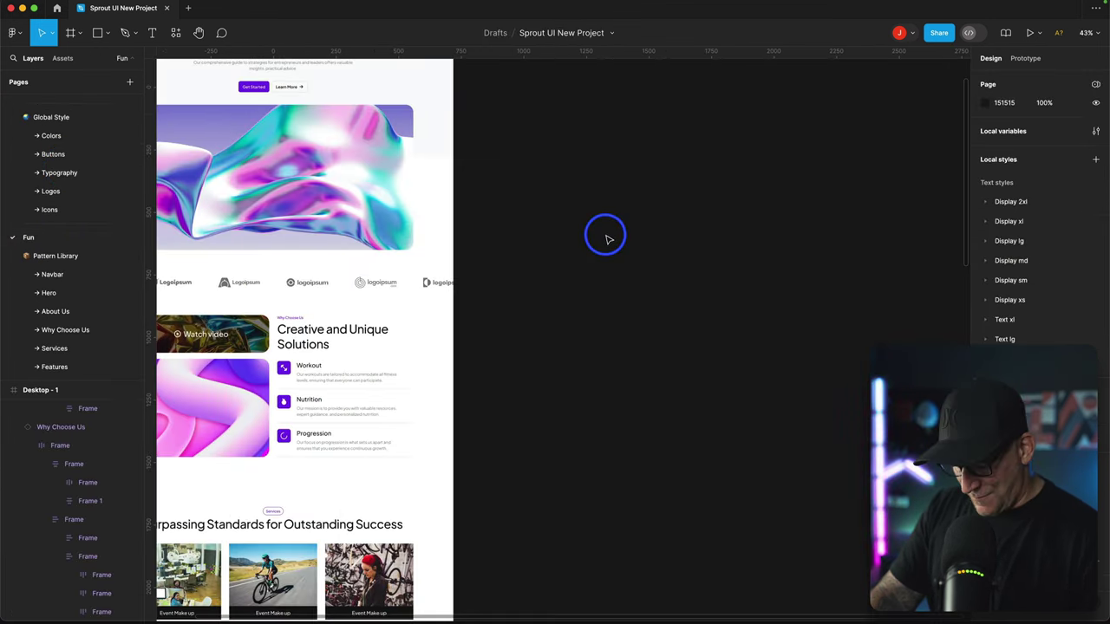
# - Paste the Home Page - 19 copy and place it beside Desktop - 1
pyautogui.press('super+v')
pyautogui.scroll(-5, 569, 277)
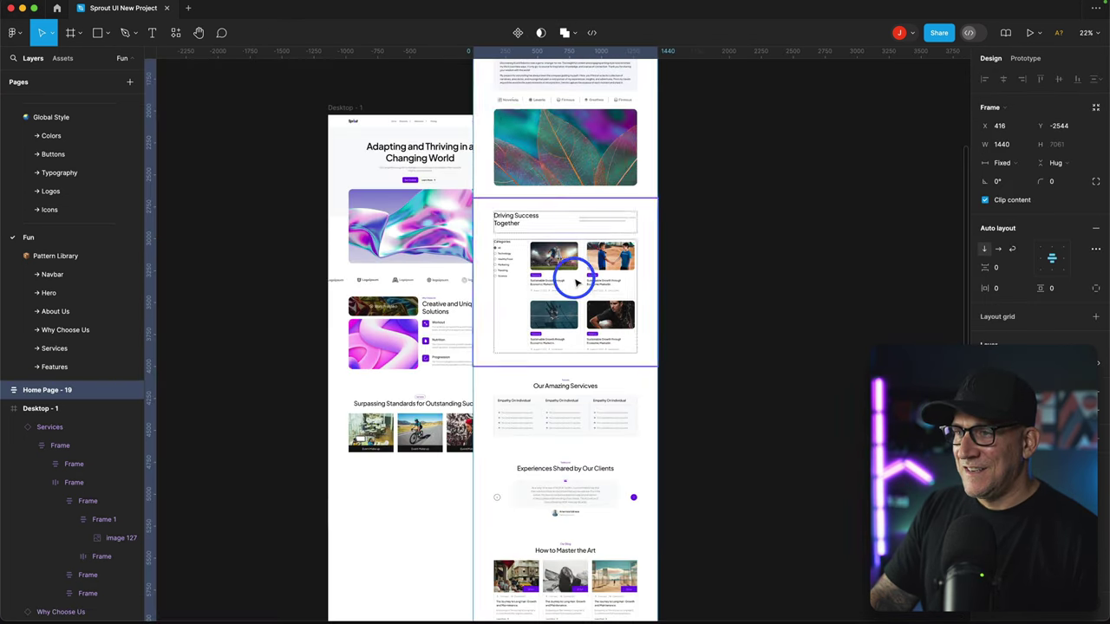
pyautogui.scroll(5, 526, 174)
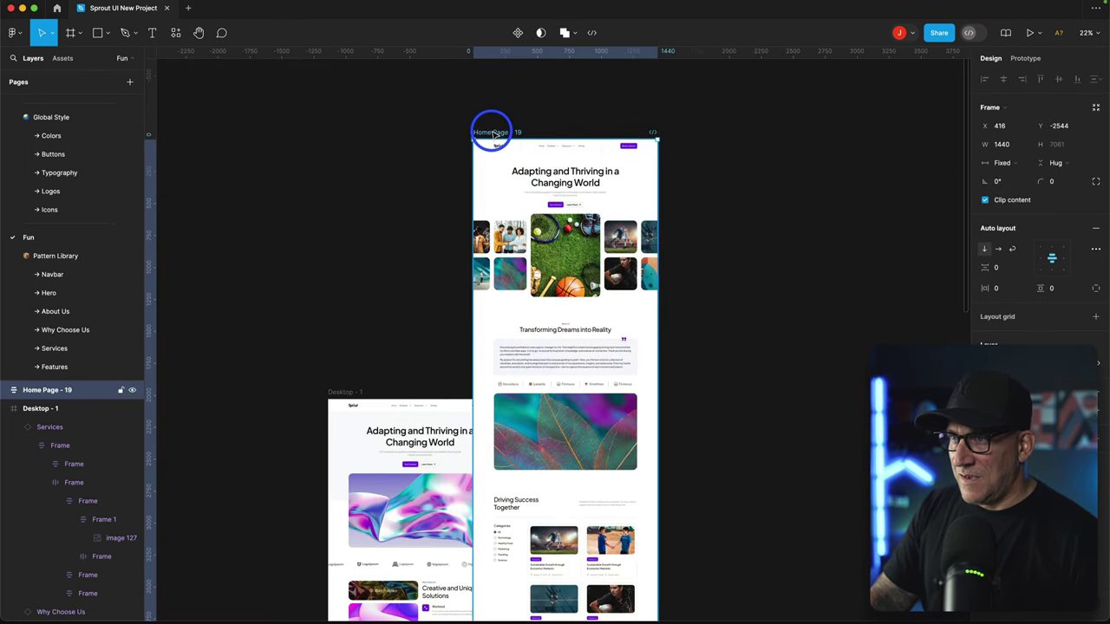
pyautogui.moveTo(495, 127); pyautogui.dragTo(572, 397)
pyautogui.scroll(-5, 792, 414)
pyautogui.hscroll(3, 723, 364)
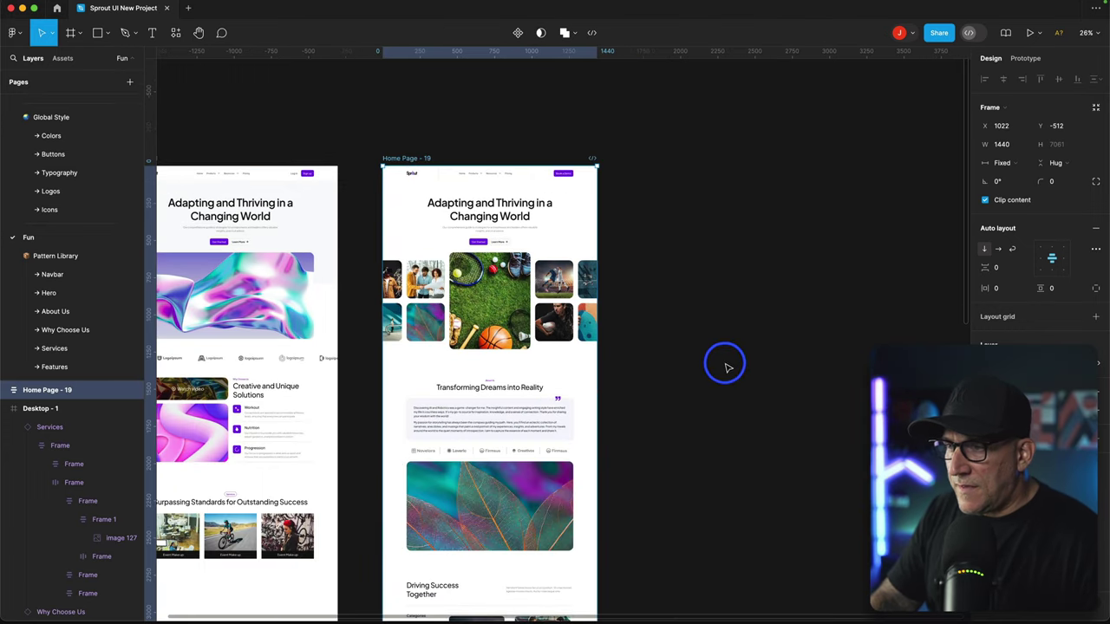
pyautogui.scroll(-1, 707, 375)
pyautogui.scroll(-2, 703, 373)
# - Delete the Driving Success Together blog section from the Home Page - 19 copy
pyautogui.scroll(6, 694, 373)
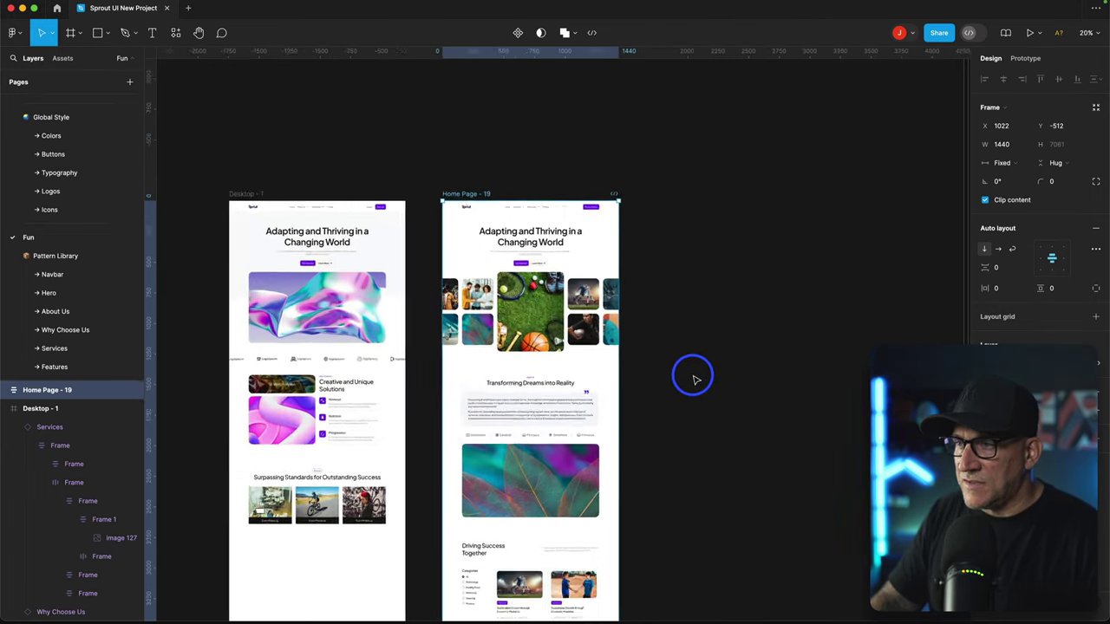
pyautogui.scroll(5, 498, 286)
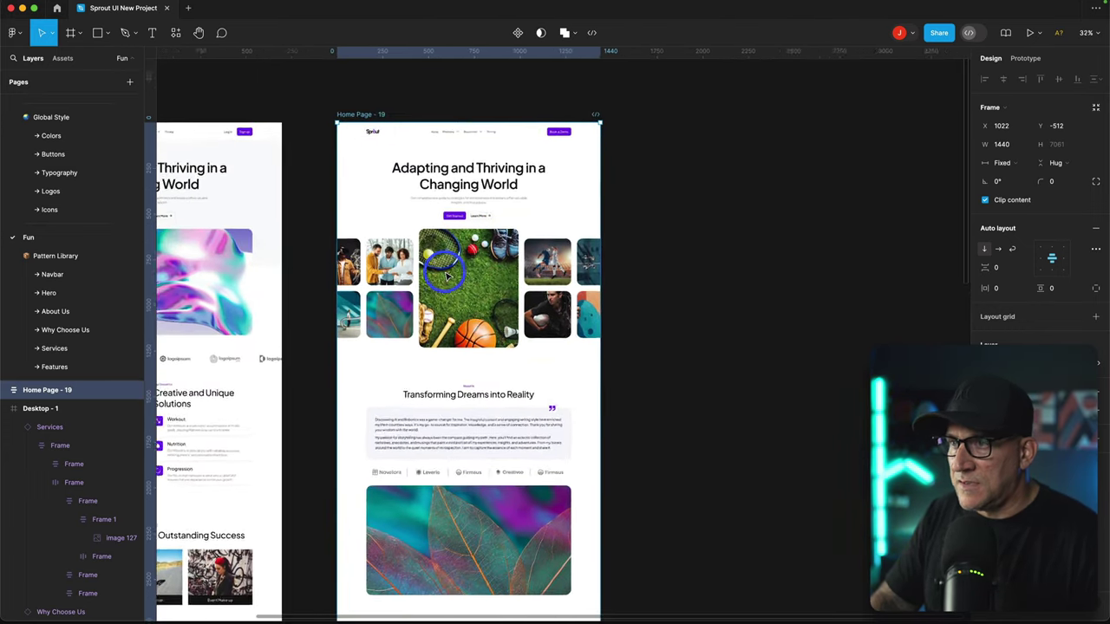
pyautogui.scroll(-10, 503, 294)
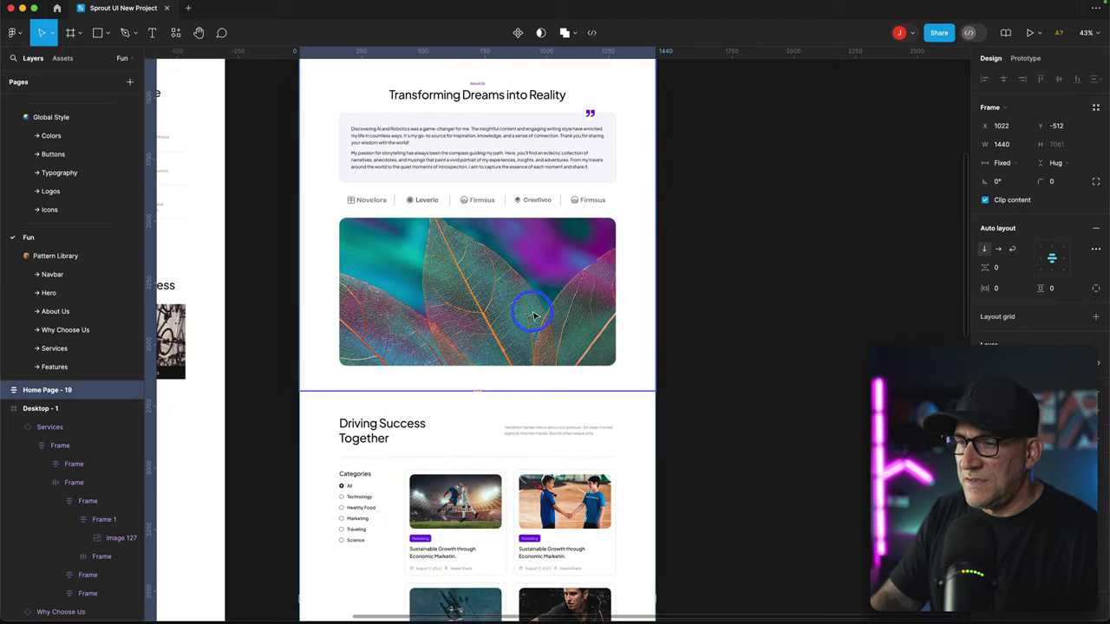
pyautogui.scroll(-1, 521, 286)
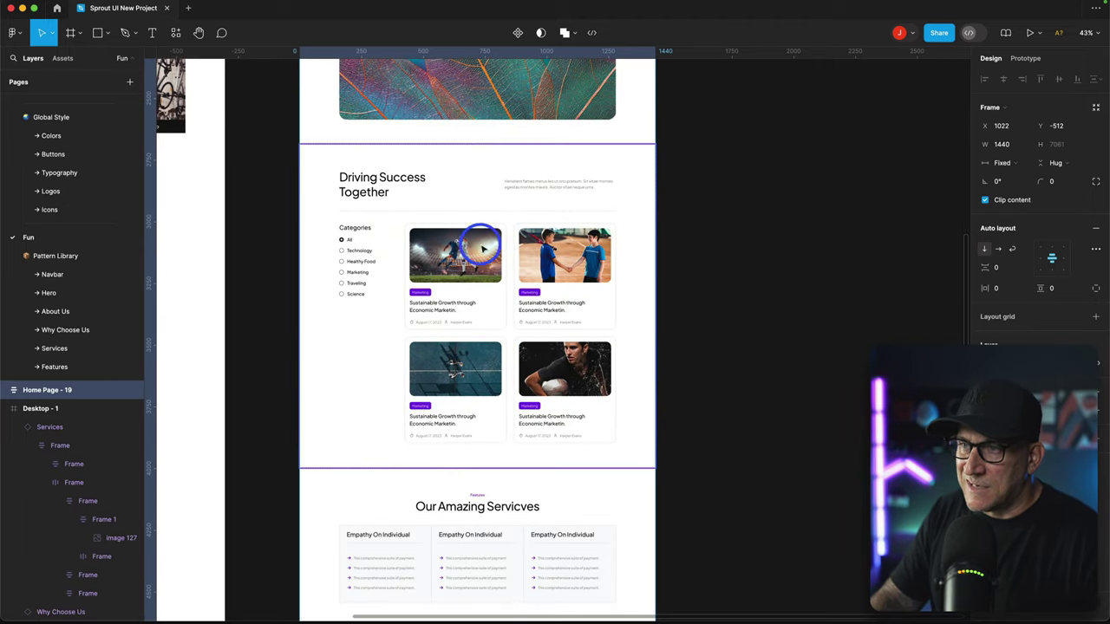
pyautogui.click(439, 235)
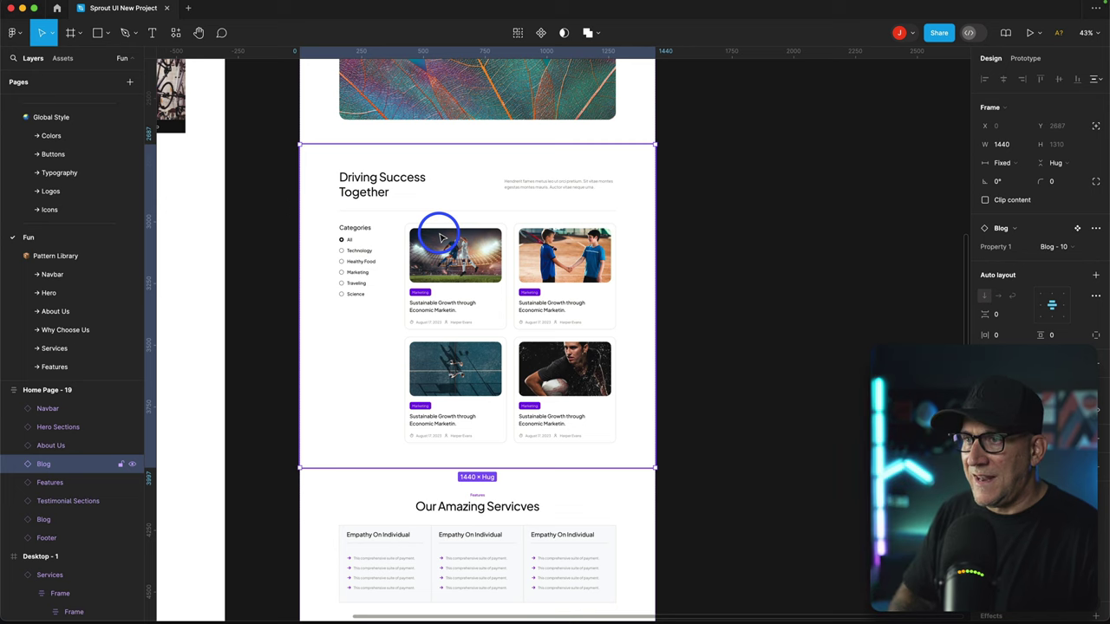
pyautogui.press('Delete')
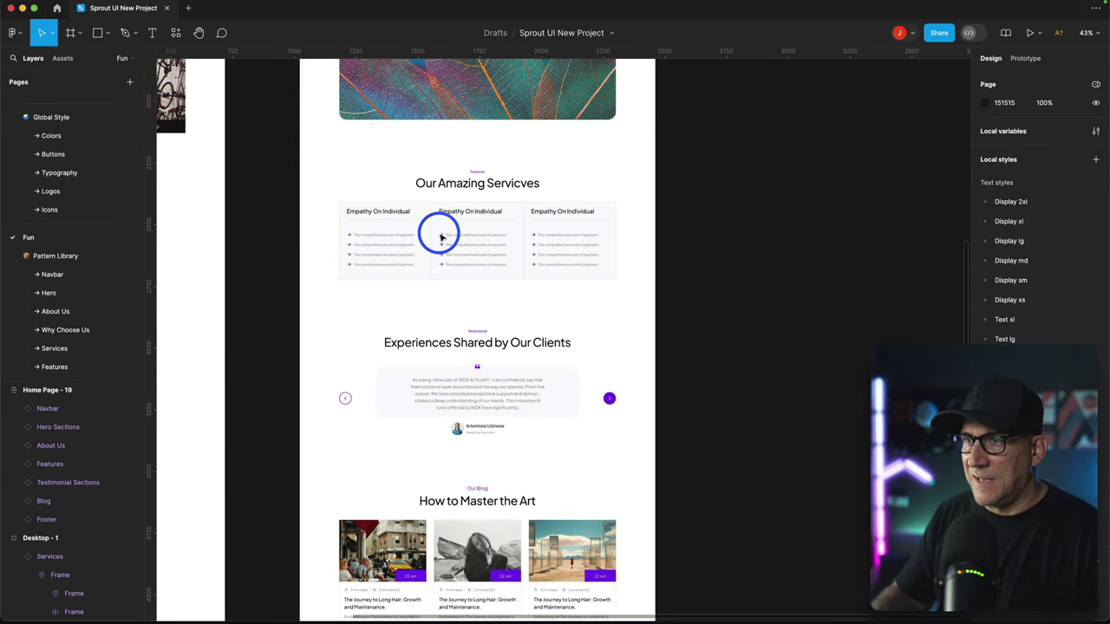
pyautogui.click(477, 265)
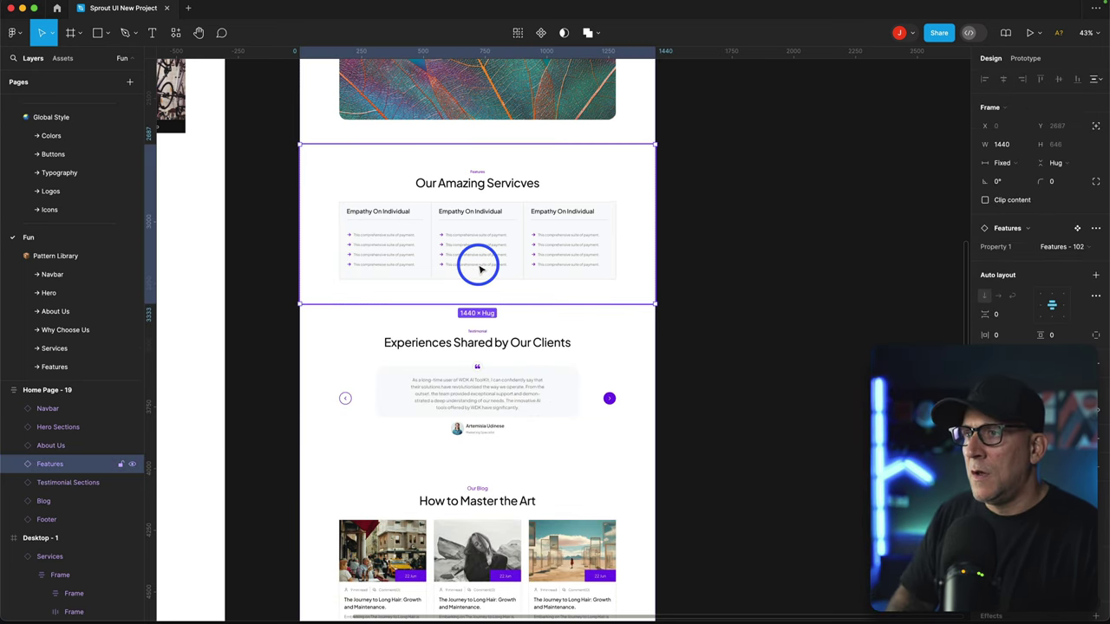
pyautogui.hscroll(-2, 438, 284)
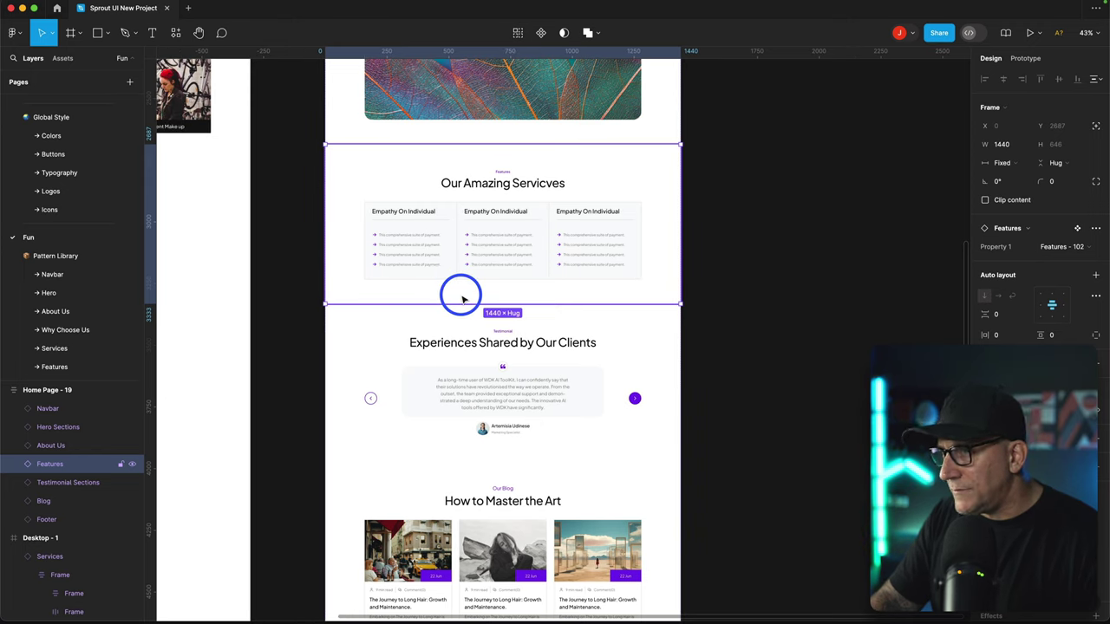
pyautogui.hscroll(-1, 464, 282)
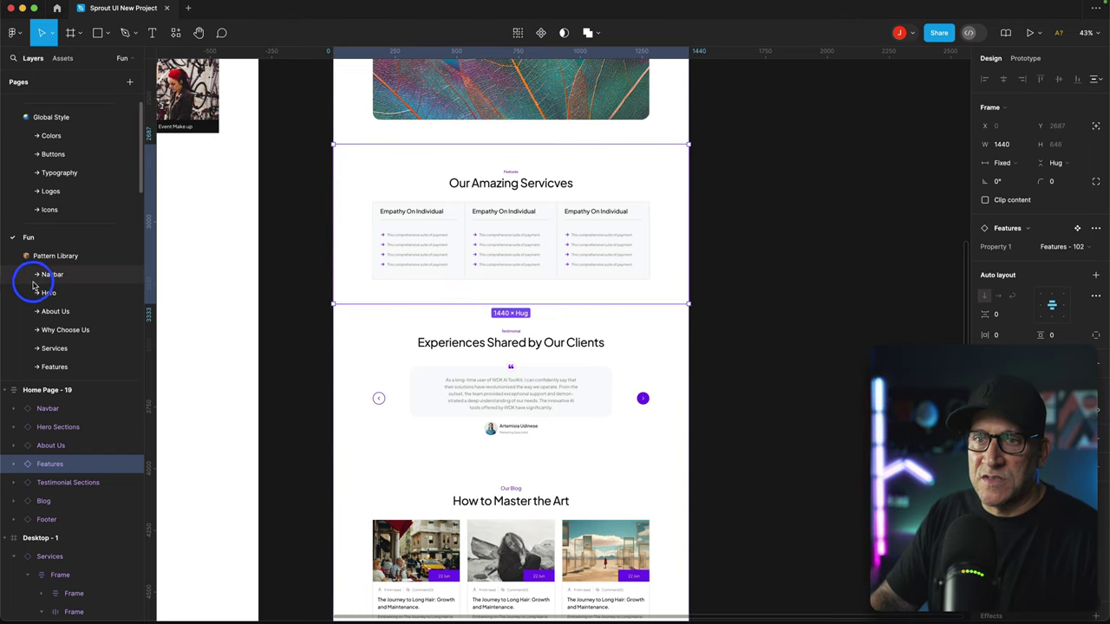
# - Copy Features - 03 from the Pattern Library and paste it into Desktop - 1 on the Fun page
pyautogui.click(55, 366)
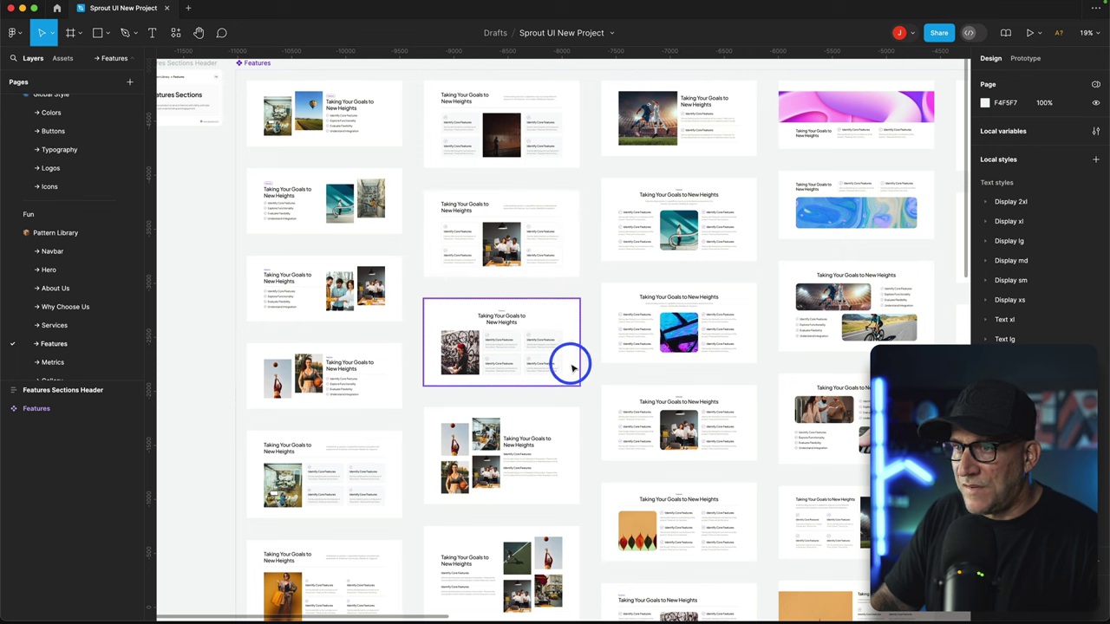
pyautogui.click(339, 293)
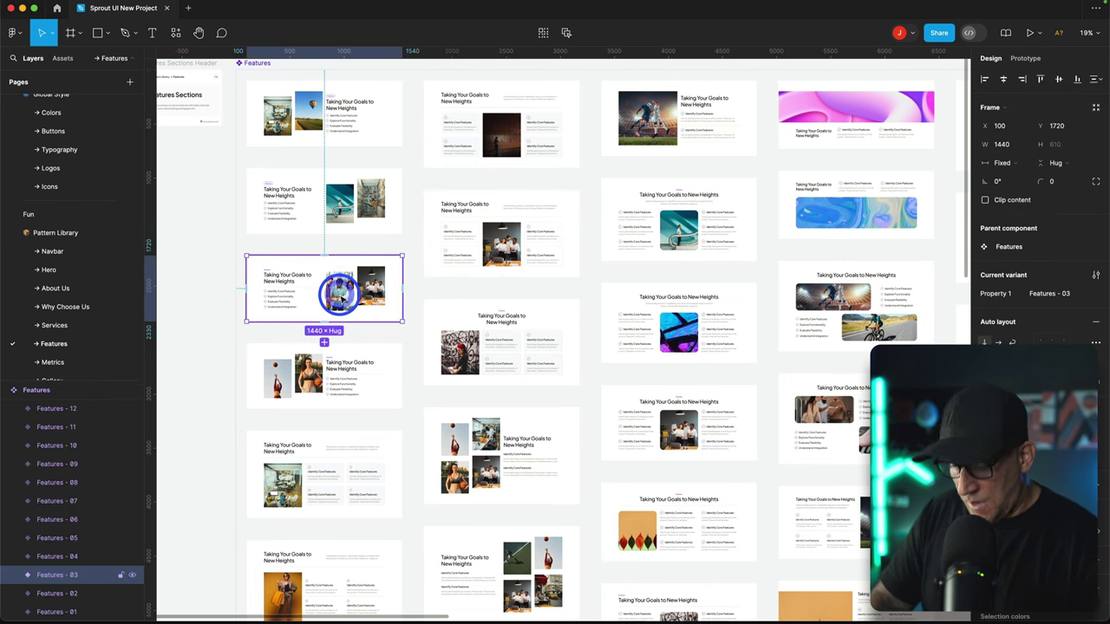
pyautogui.scroll(1, 63, 270)
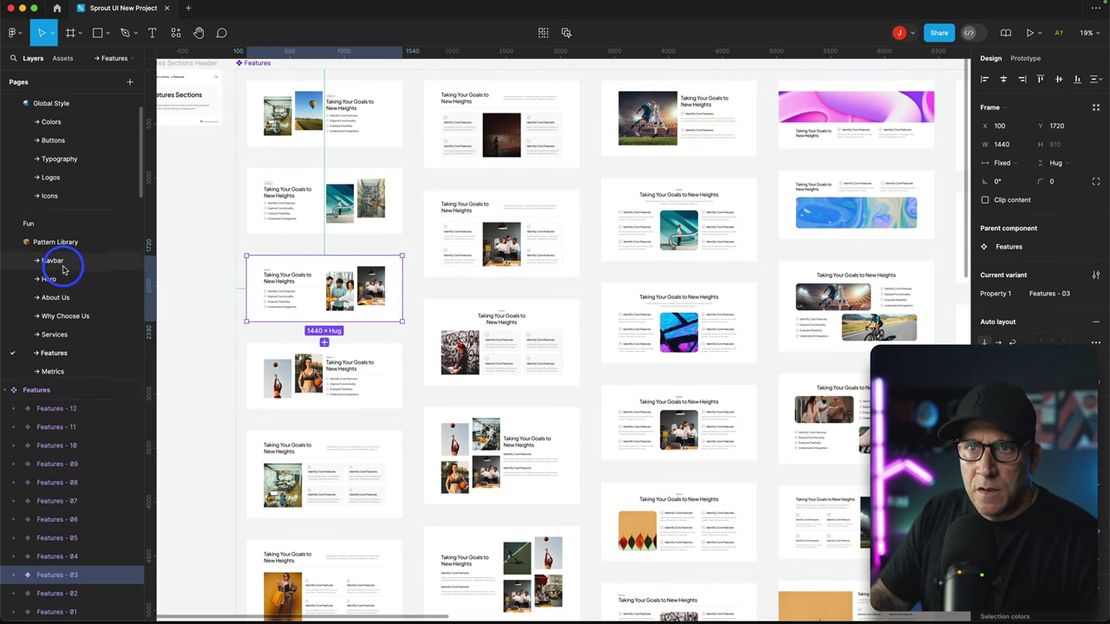
pyautogui.click(28, 225)
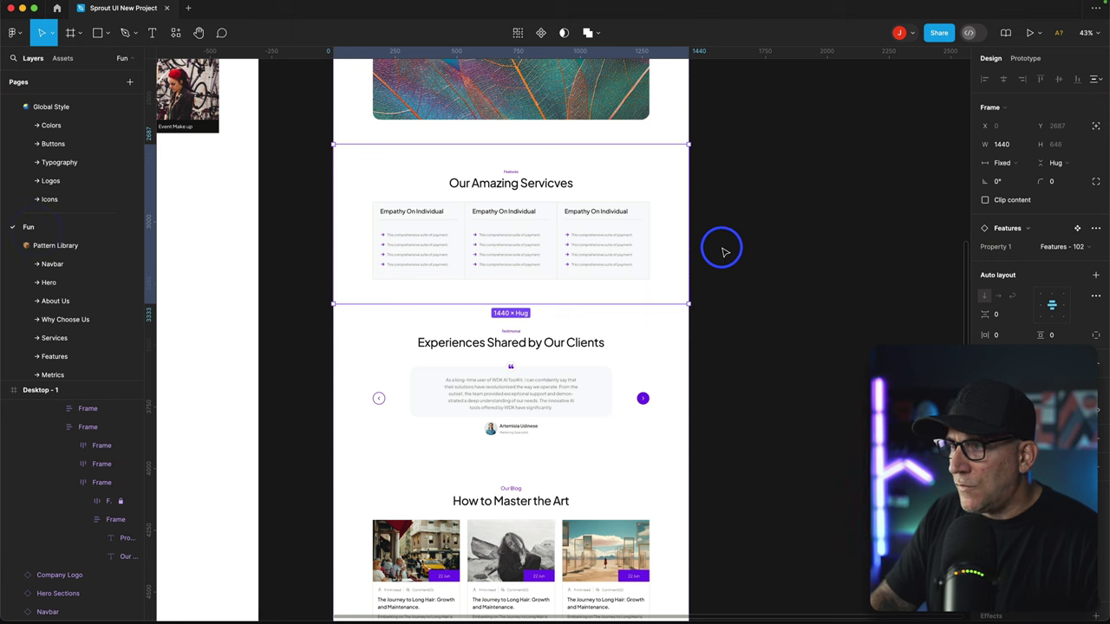
pyautogui.rightClick(777, 248)
pyautogui.click(811, 257)
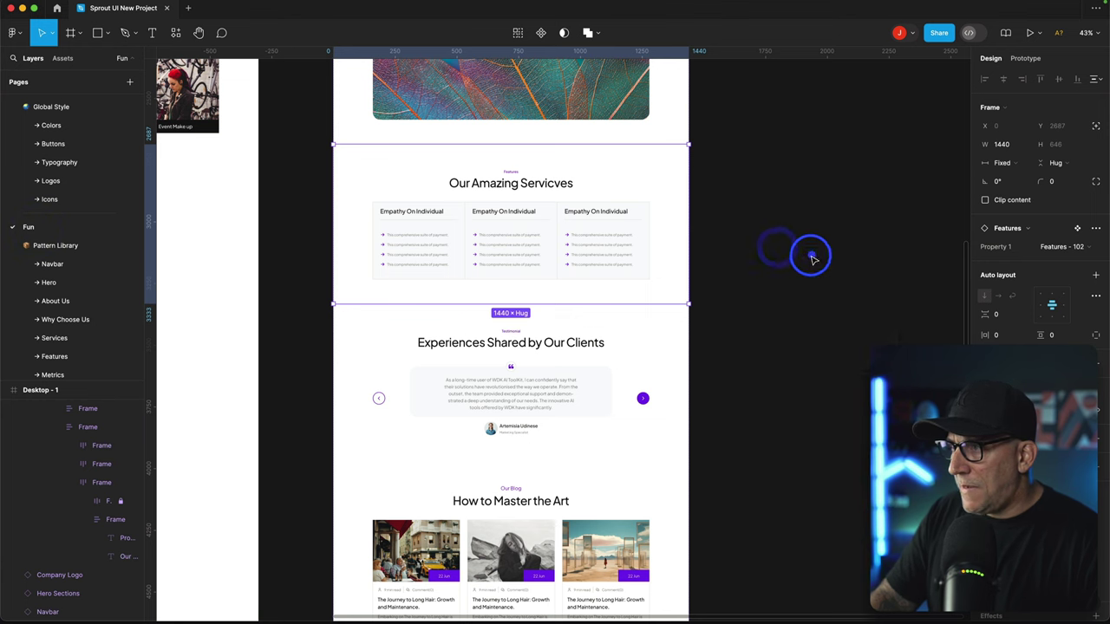
pyautogui.moveTo(809, 262); pyautogui.dragTo(404, 146)
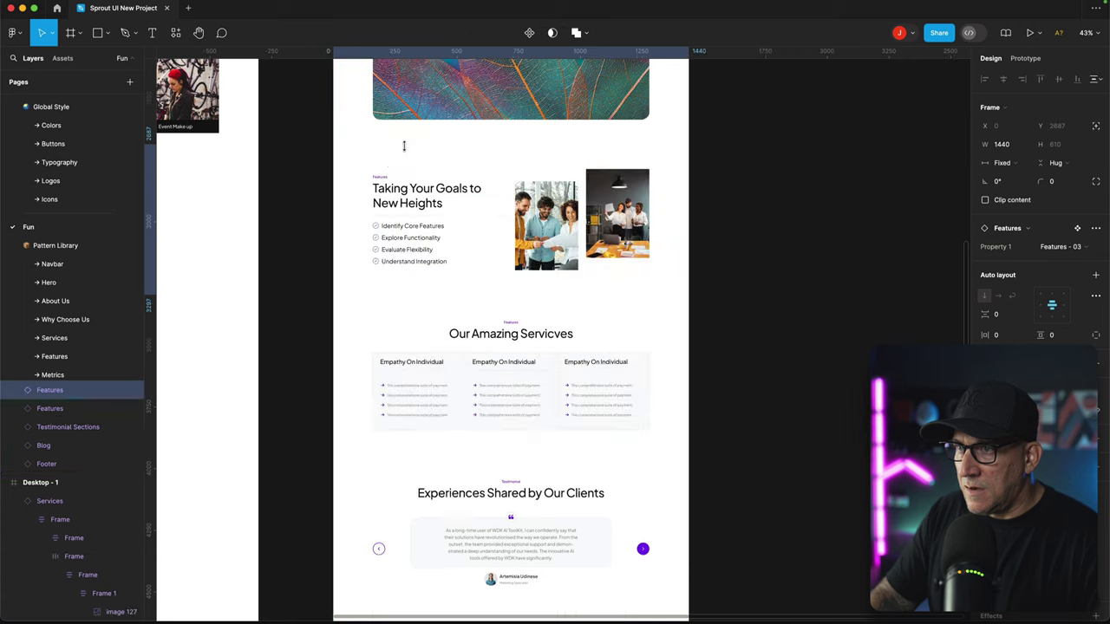
# - Reorder Desktop - 1 so the services section sits above Taking Your Goals to New Heights
pyautogui.click(337, 176)
pyautogui.click(381, 227)
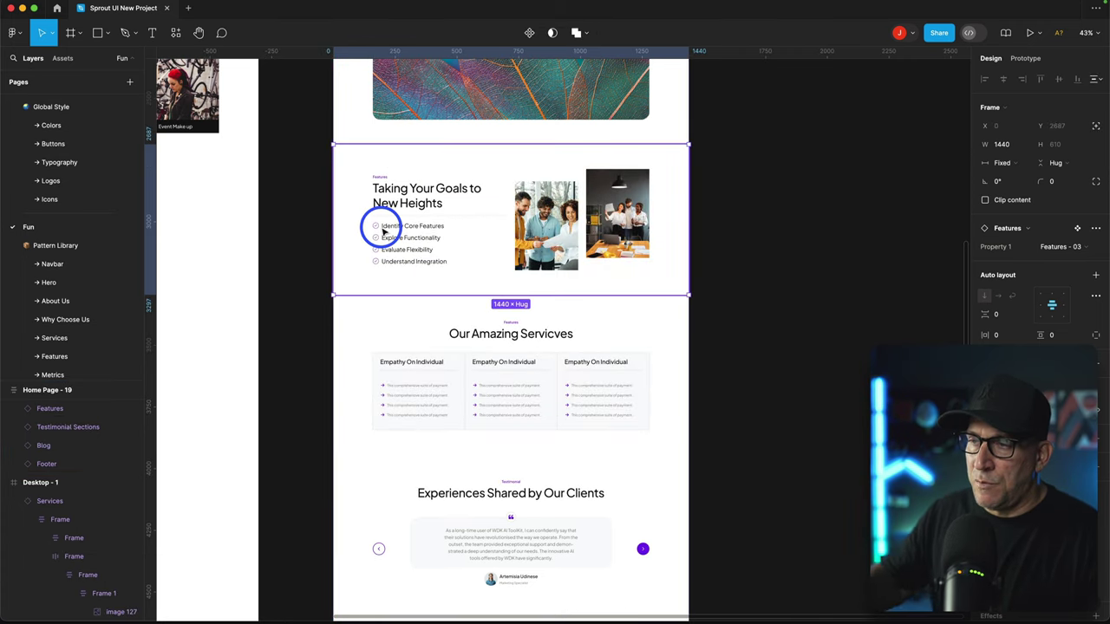
pyautogui.click(723, 303)
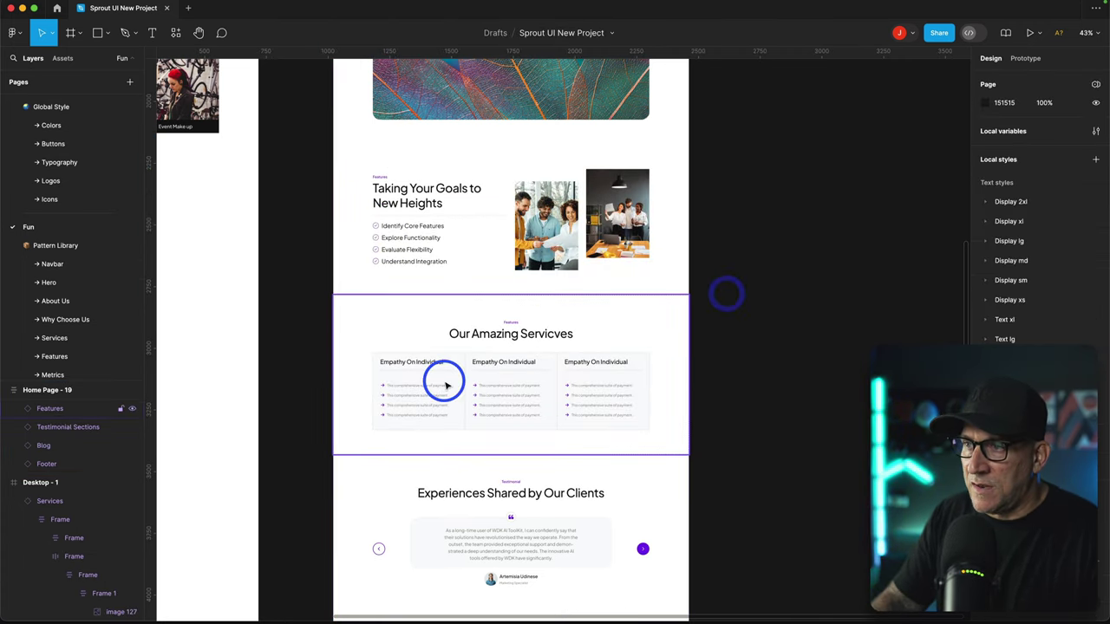
pyautogui.moveTo(463, 399); pyautogui.dragTo(447, 226)
pyautogui.scroll(-5, 447, 226)
pyautogui.scroll(10, 416, 252)
pyautogui.click(384, 265)
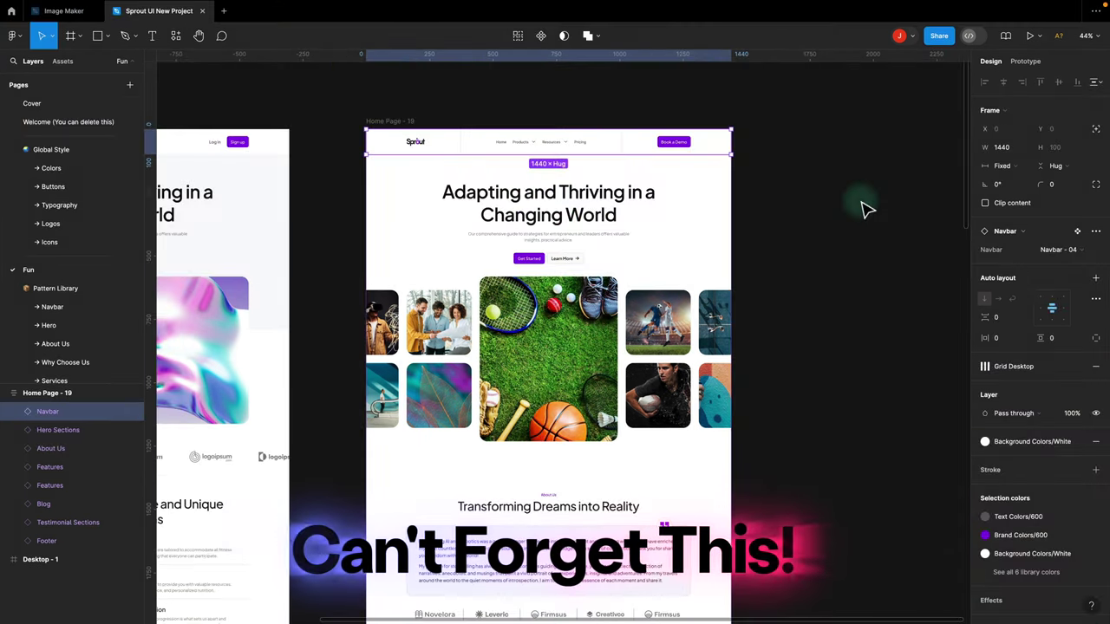
# - Inspect Home Page - 19's hero, About Us and Features sections by selecting each
pyautogui.click(685, 251)
pyautogui.scroll(-3, 641, 304)
pyautogui.click(618, 337)
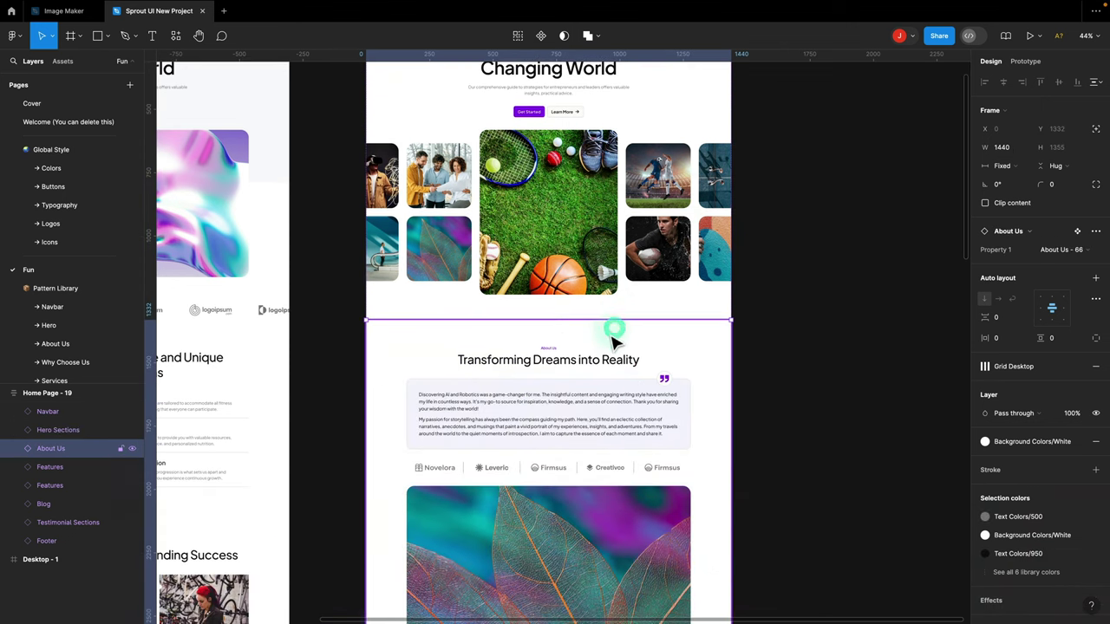
pyautogui.scroll(-5, 617, 342)
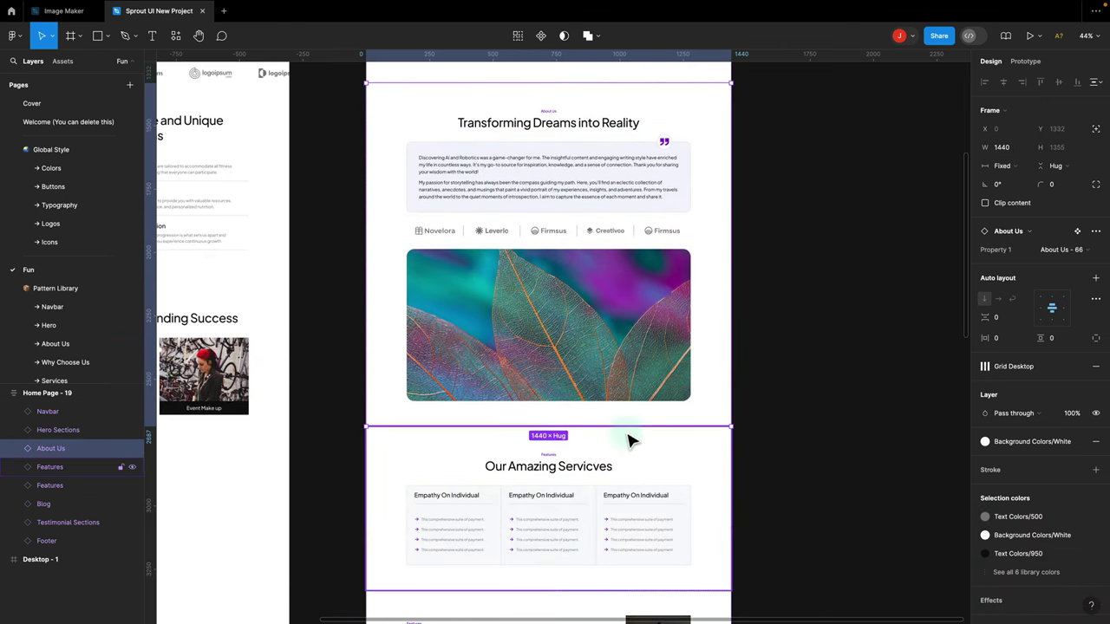
pyautogui.click(629, 438)
pyautogui.scroll(8, 633, 430)
pyautogui.scroll(1, 633, 429)
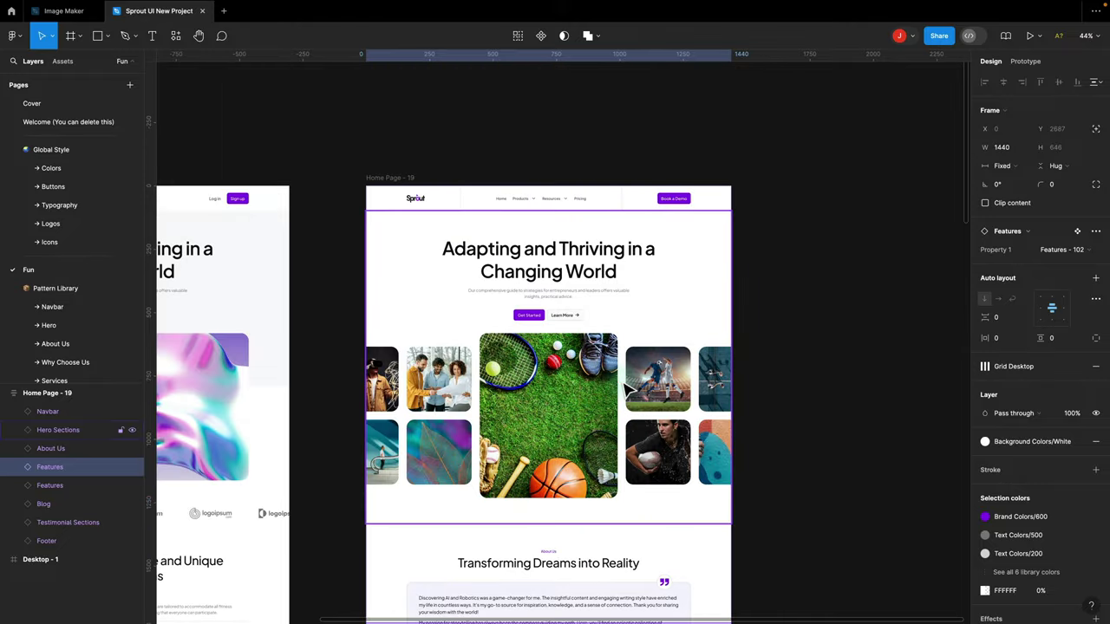
pyautogui.click(656, 292)
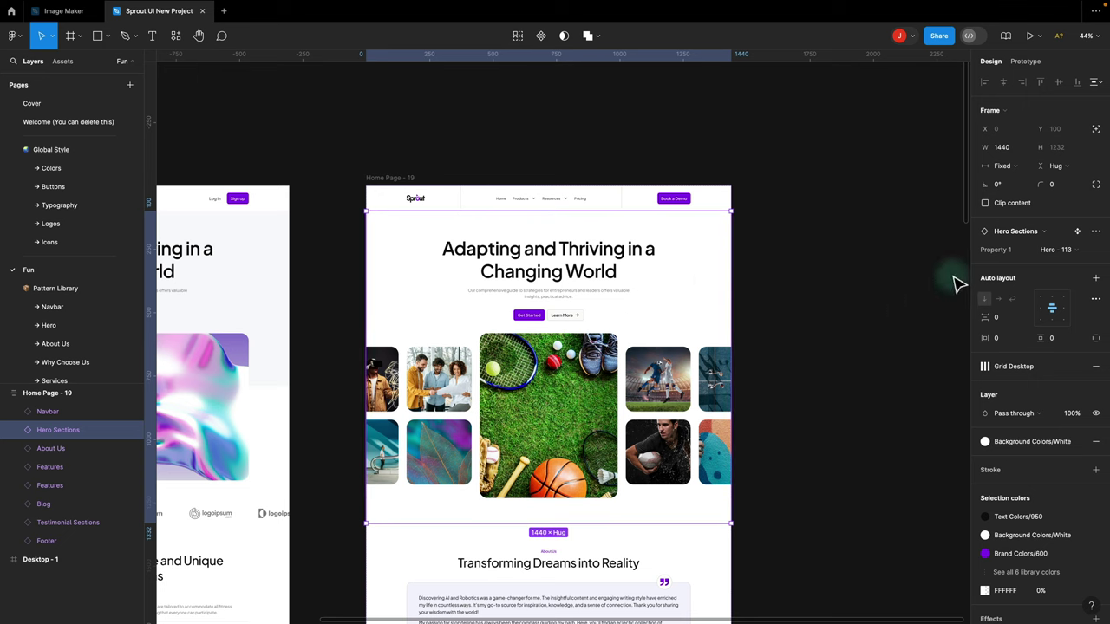
# - Switch the template hero's variant through Hero - 115, 117 and 119 to Hero - 122
pyautogui.click(1011, 236)
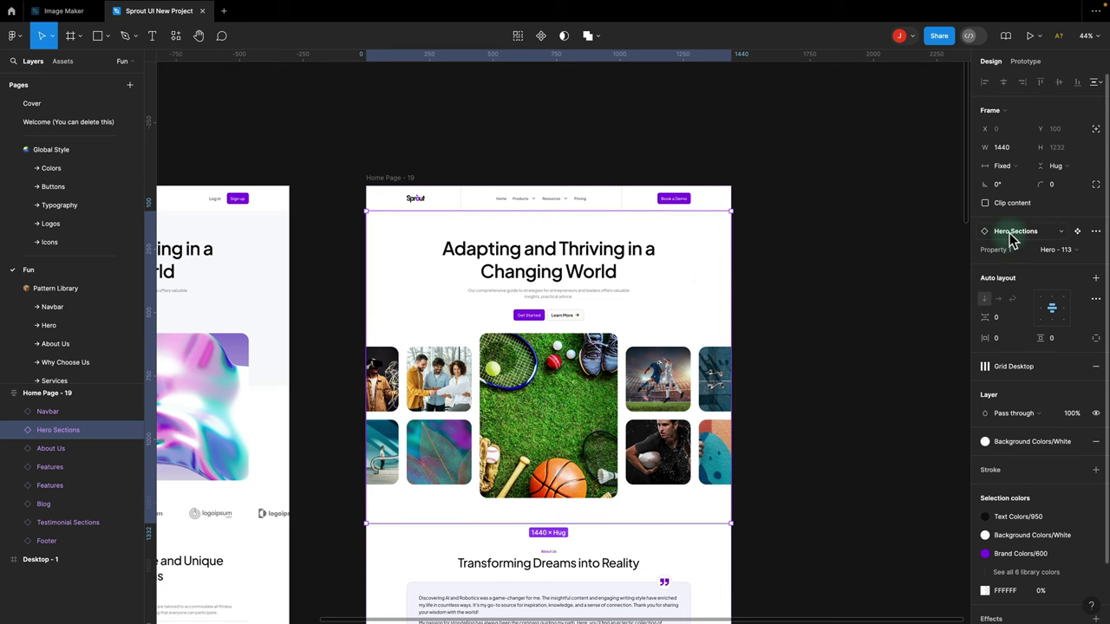
pyautogui.click(1056, 251)
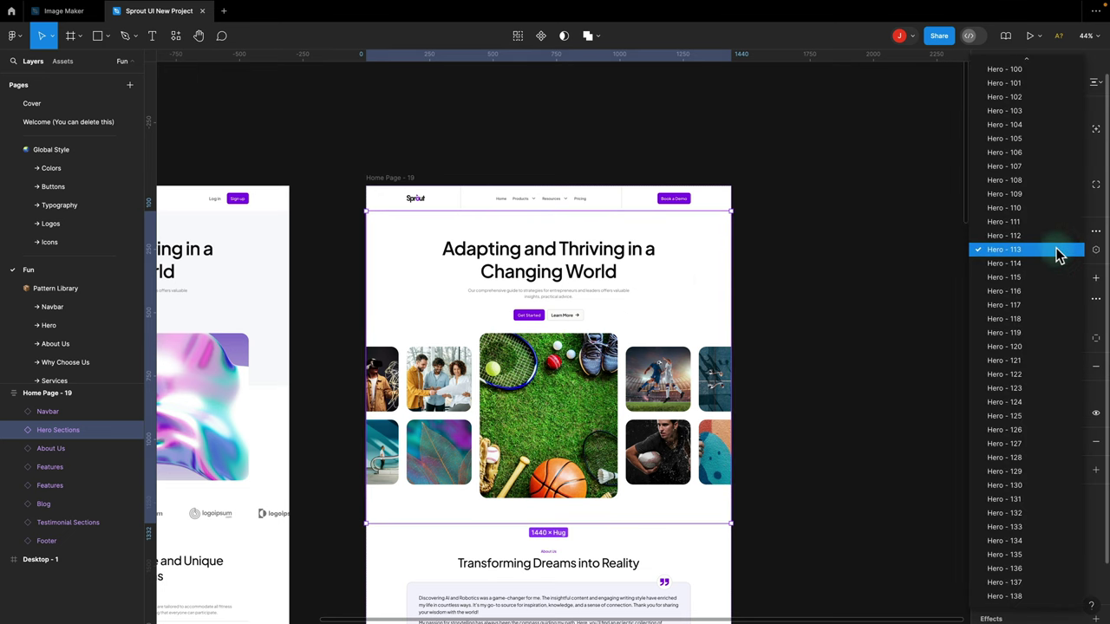
pyautogui.click(1036, 277)
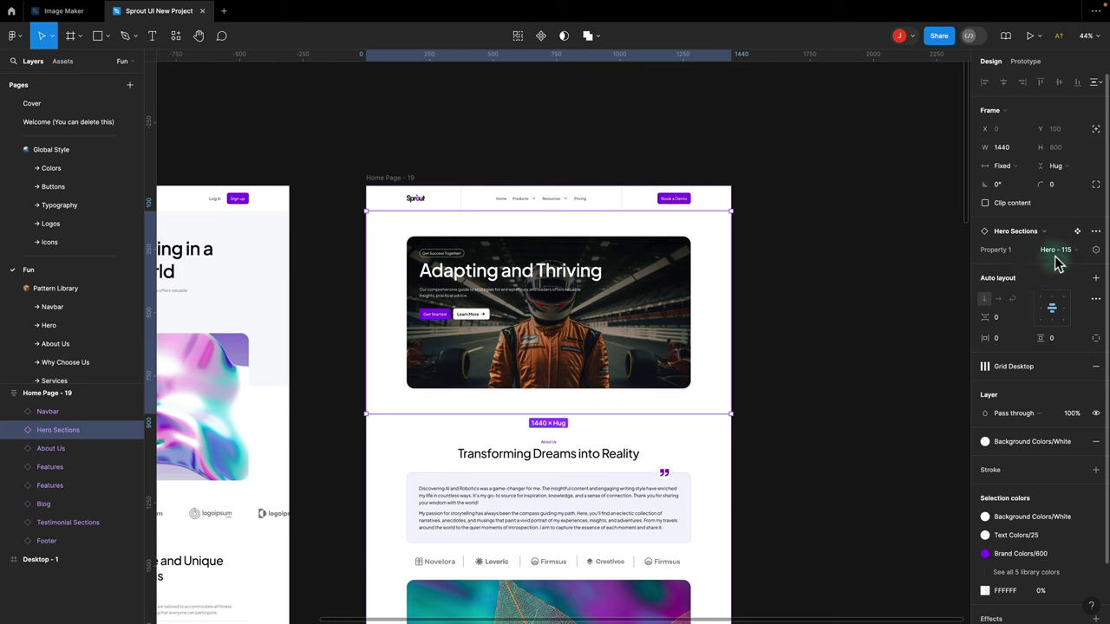
pyautogui.click(1056, 252)
pyautogui.click(1042, 277)
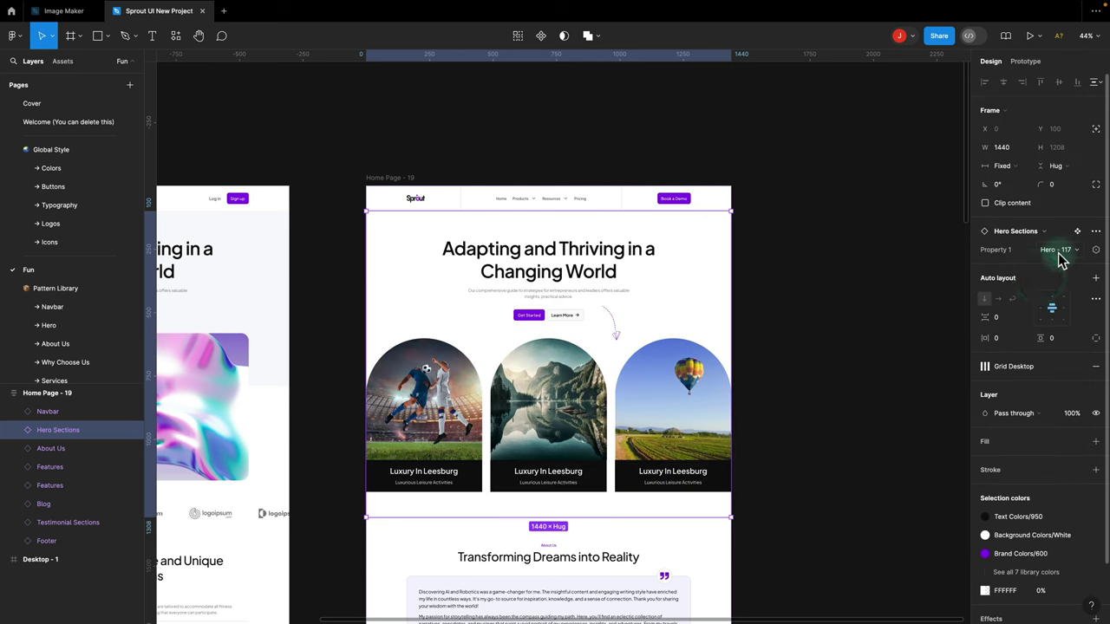
pyautogui.click(1058, 251)
pyautogui.click(1042, 277)
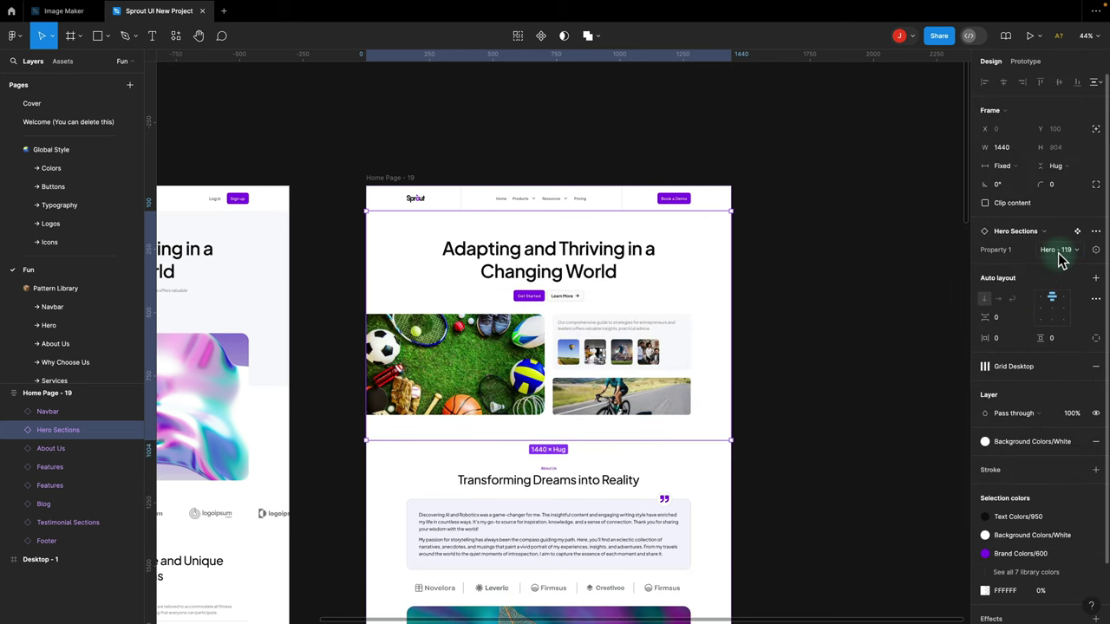
pyautogui.click(1059, 252)
pyautogui.click(1038, 291)
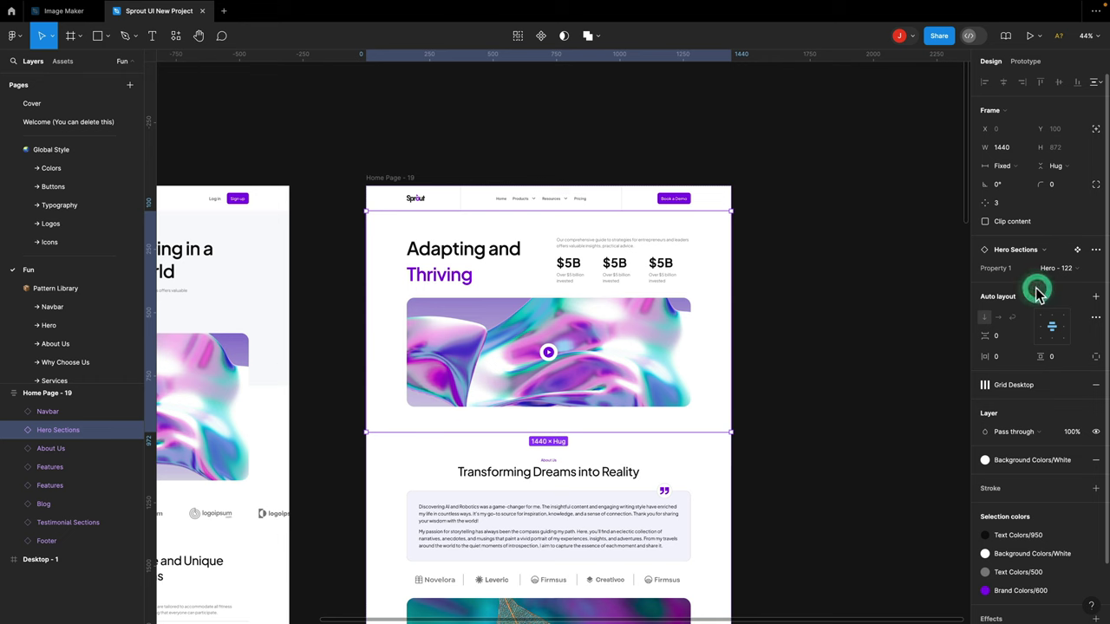
# - Change the About Us section to the About Us - 73 variant
pyautogui.scroll(-2, 854, 366)
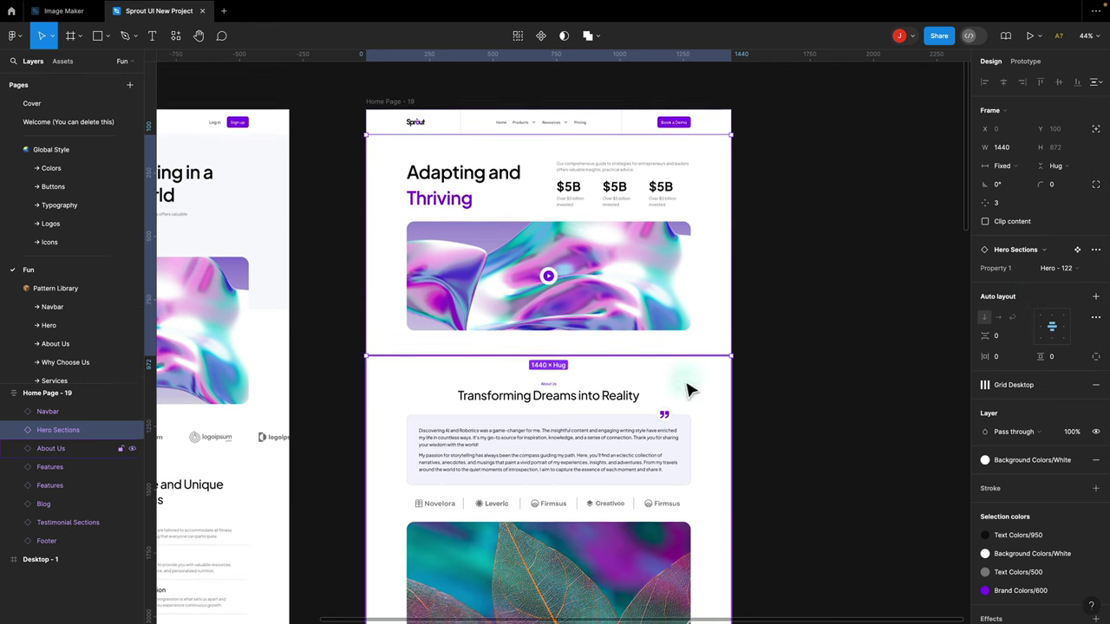
pyautogui.scroll(-4, 687, 391)
pyautogui.click(585, 267)
pyautogui.click(1058, 250)
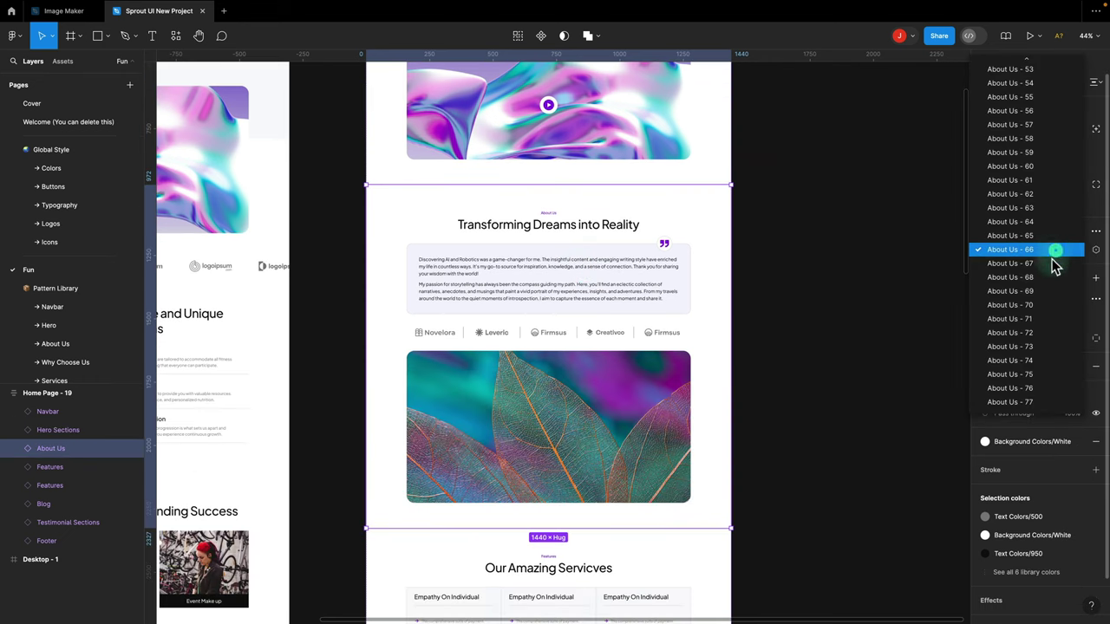
pyautogui.click(1042, 291)
pyautogui.click(1059, 251)
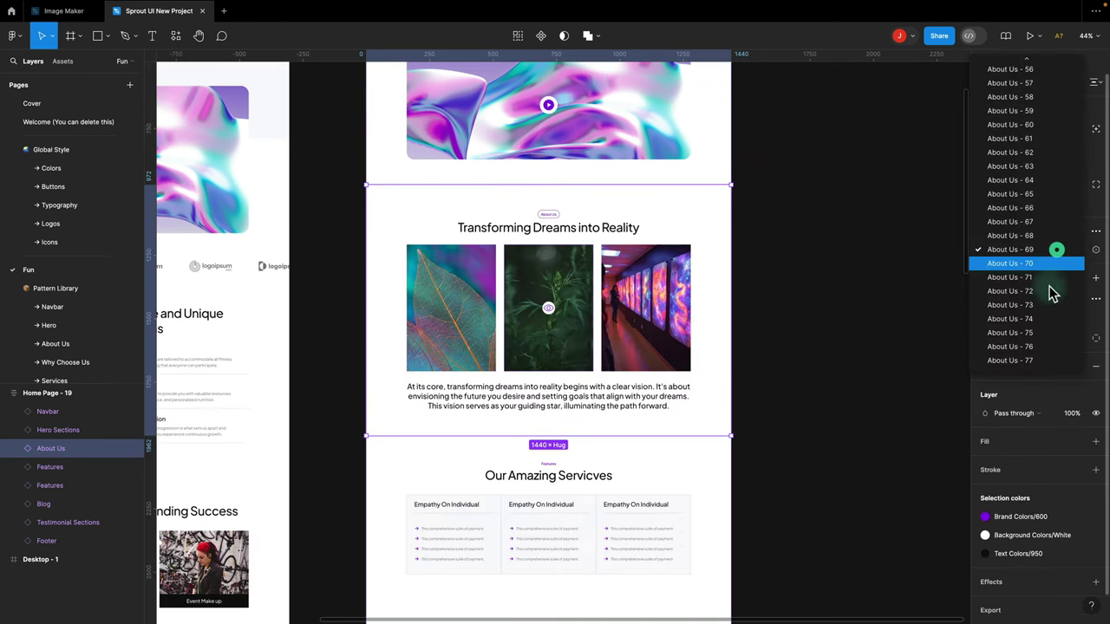
pyautogui.click(1043, 308)
pyautogui.click(1058, 251)
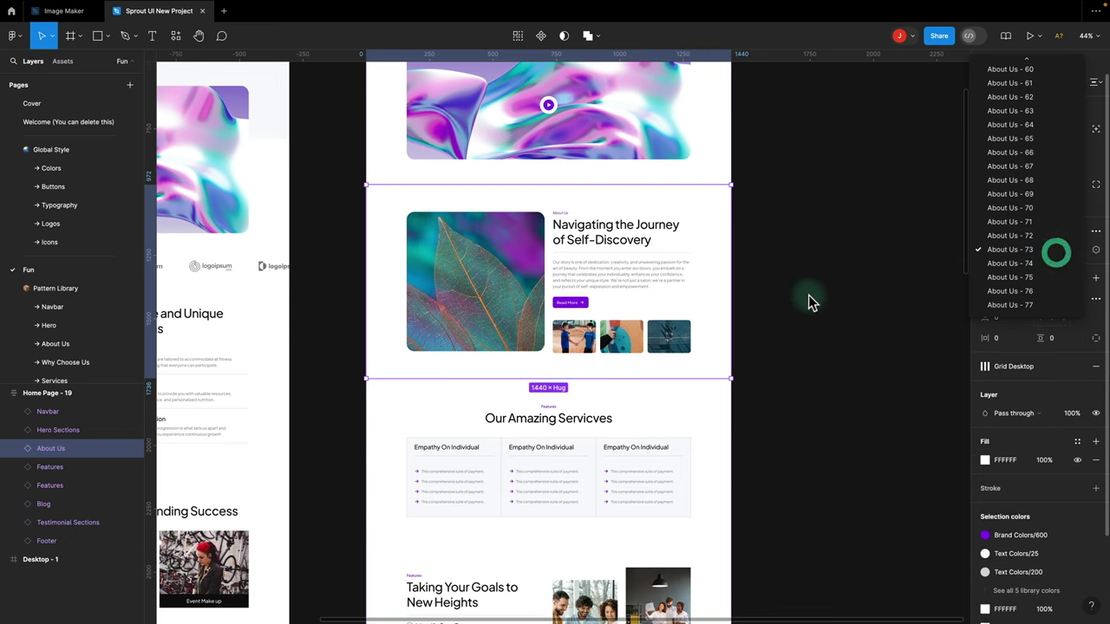
pyautogui.click(810, 302)
pyautogui.scroll(-3, 810, 301)
# - Change the Features section to the Features - 107 variant
pyautogui.click(576, 309)
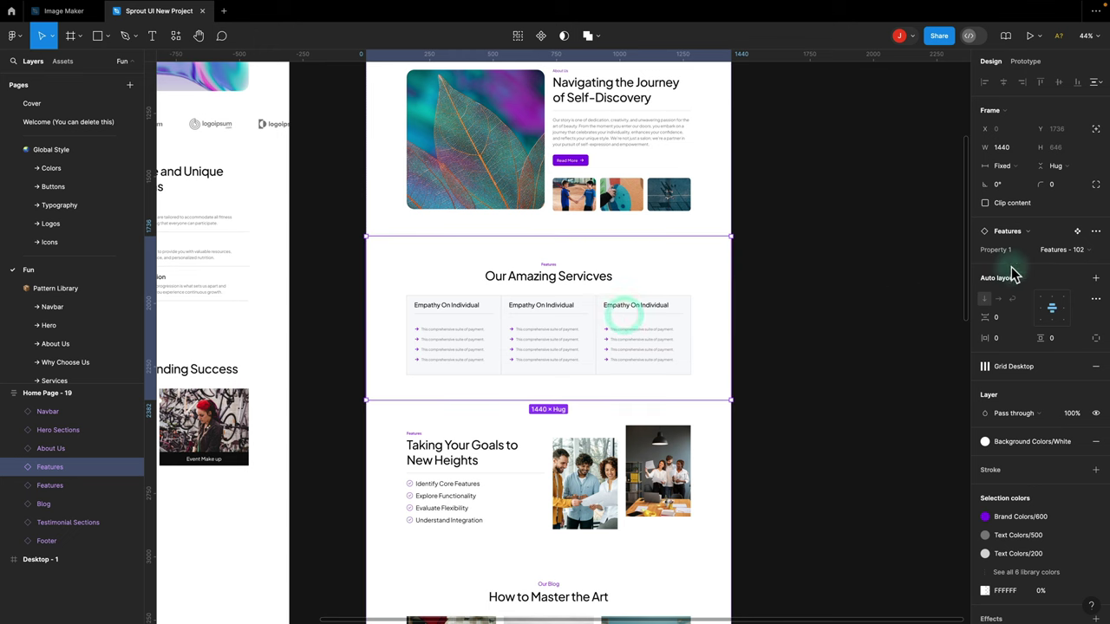
pyautogui.click(1059, 249)
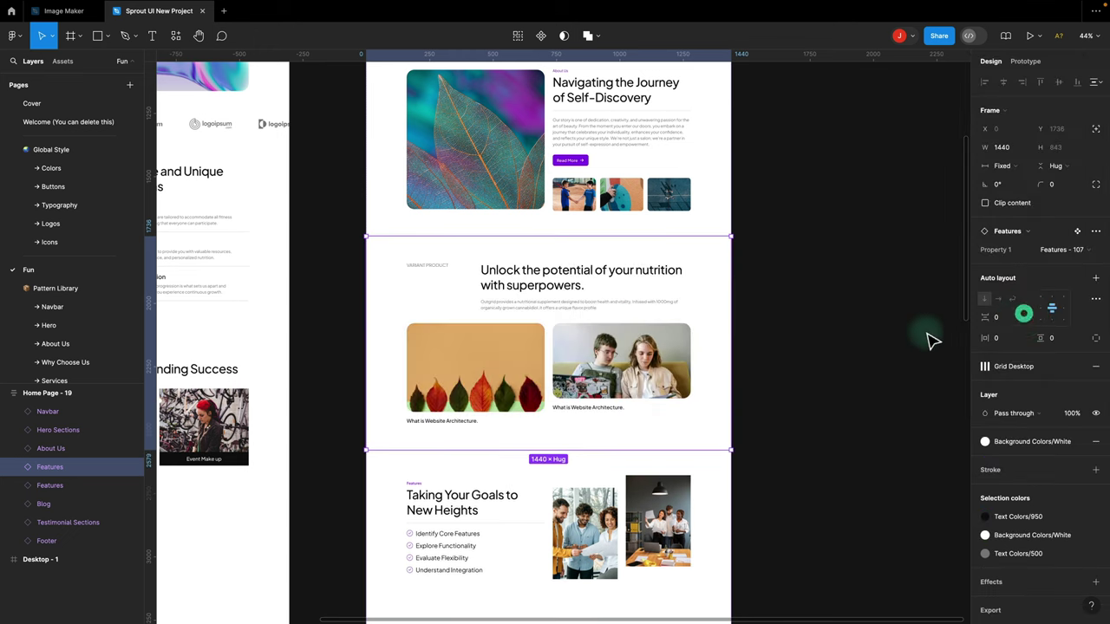
pyautogui.click(1029, 320)
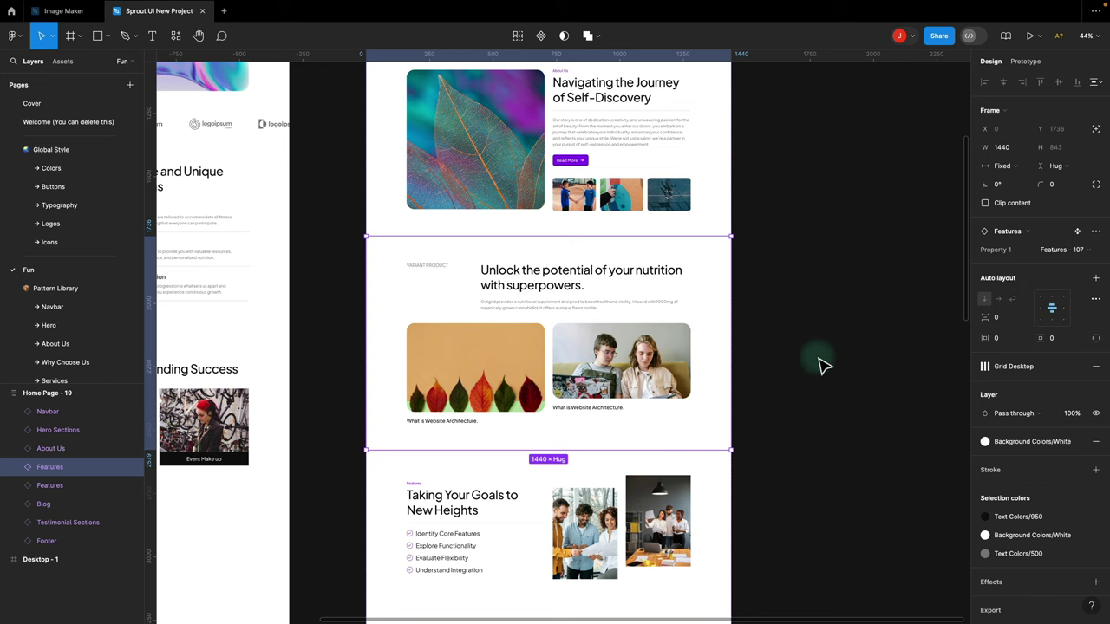
pyautogui.scroll(-5, 650, 423)
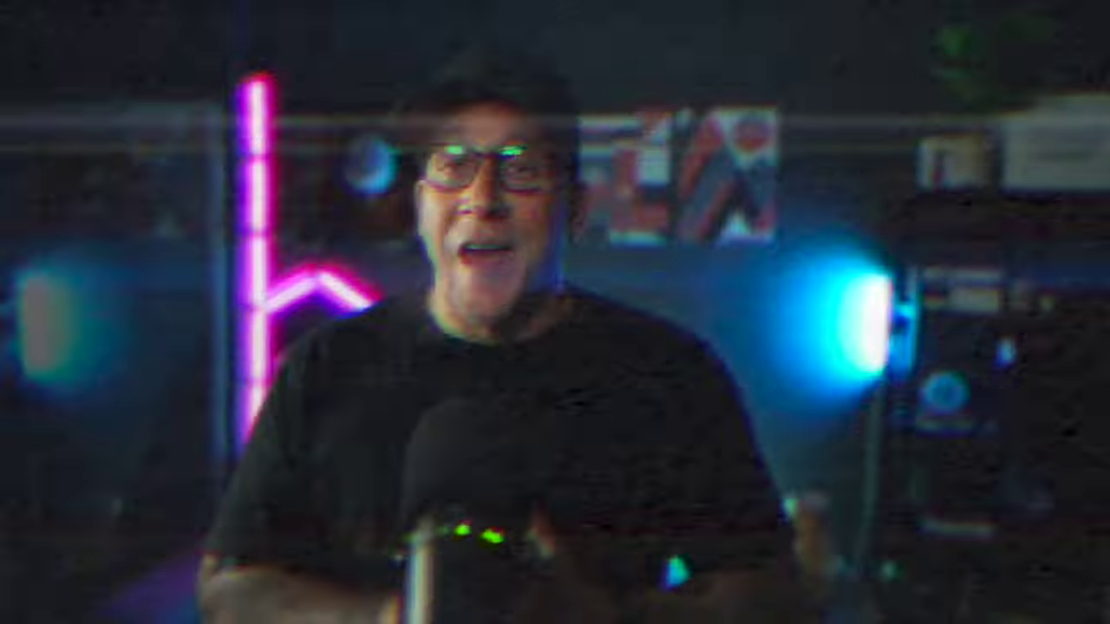